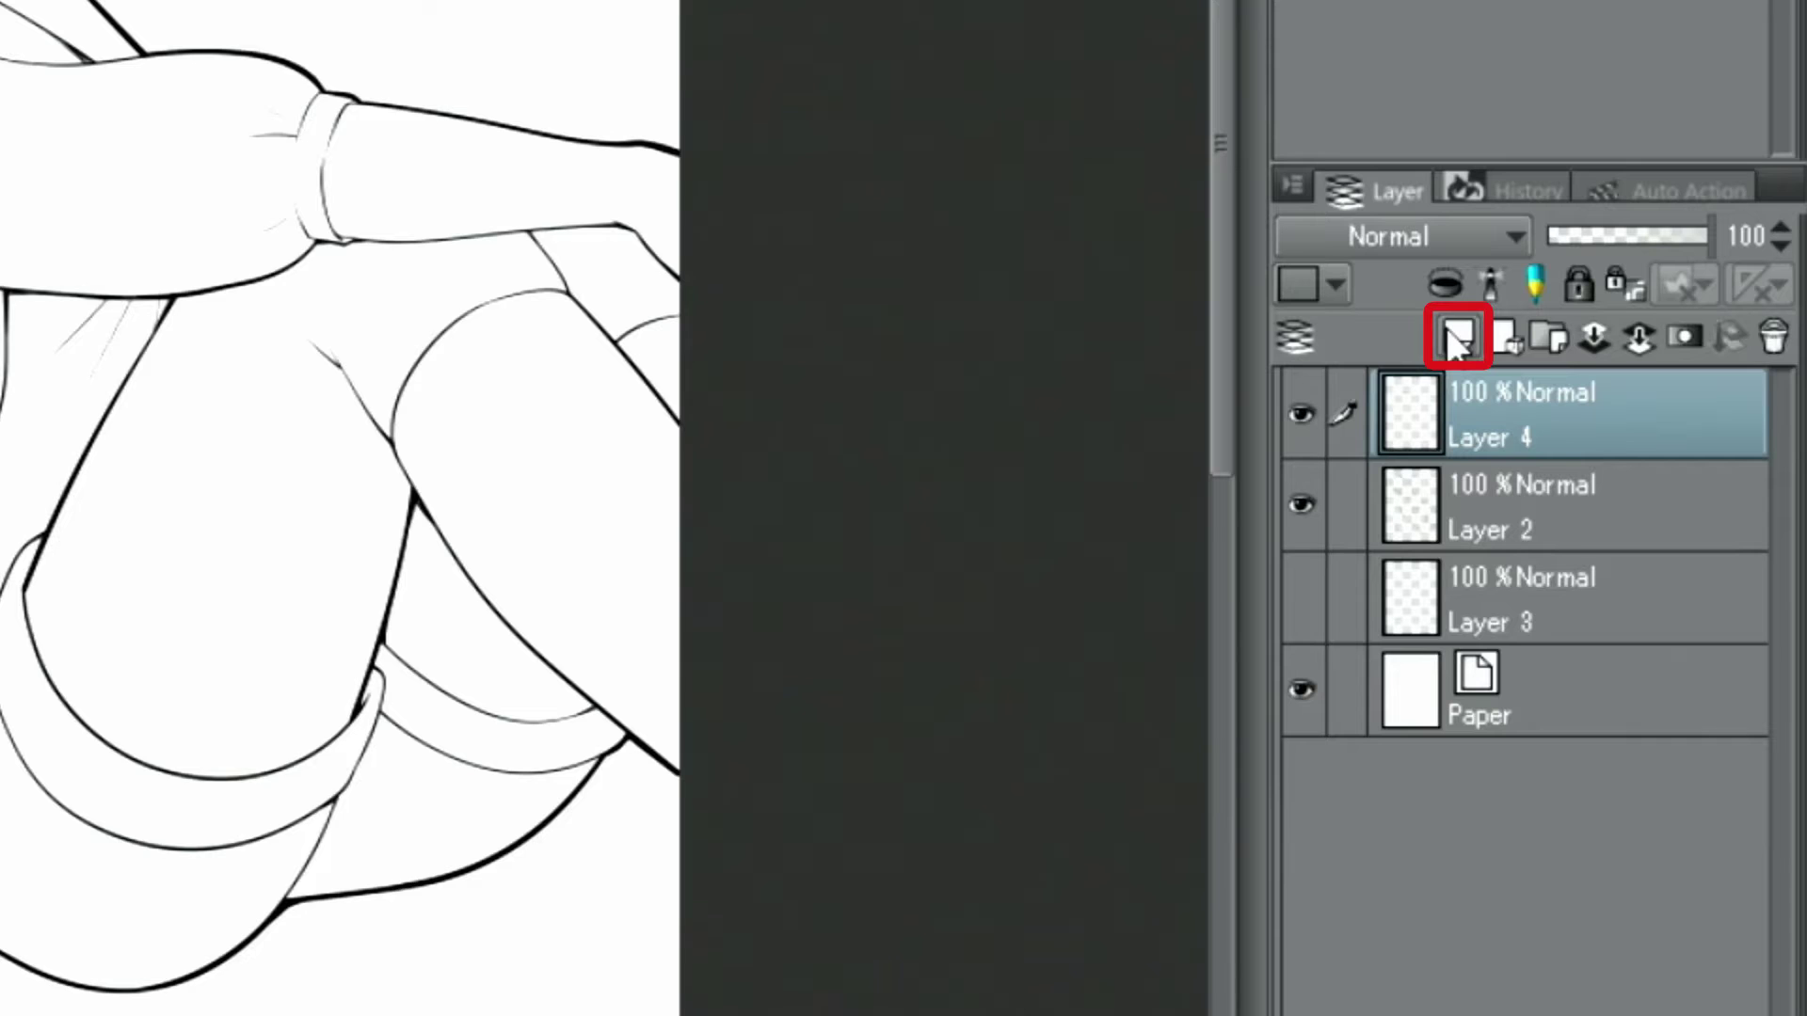
Add a new raster layer and drag it down between Layer 2 and Layer 3.
left_click(1449, 339)
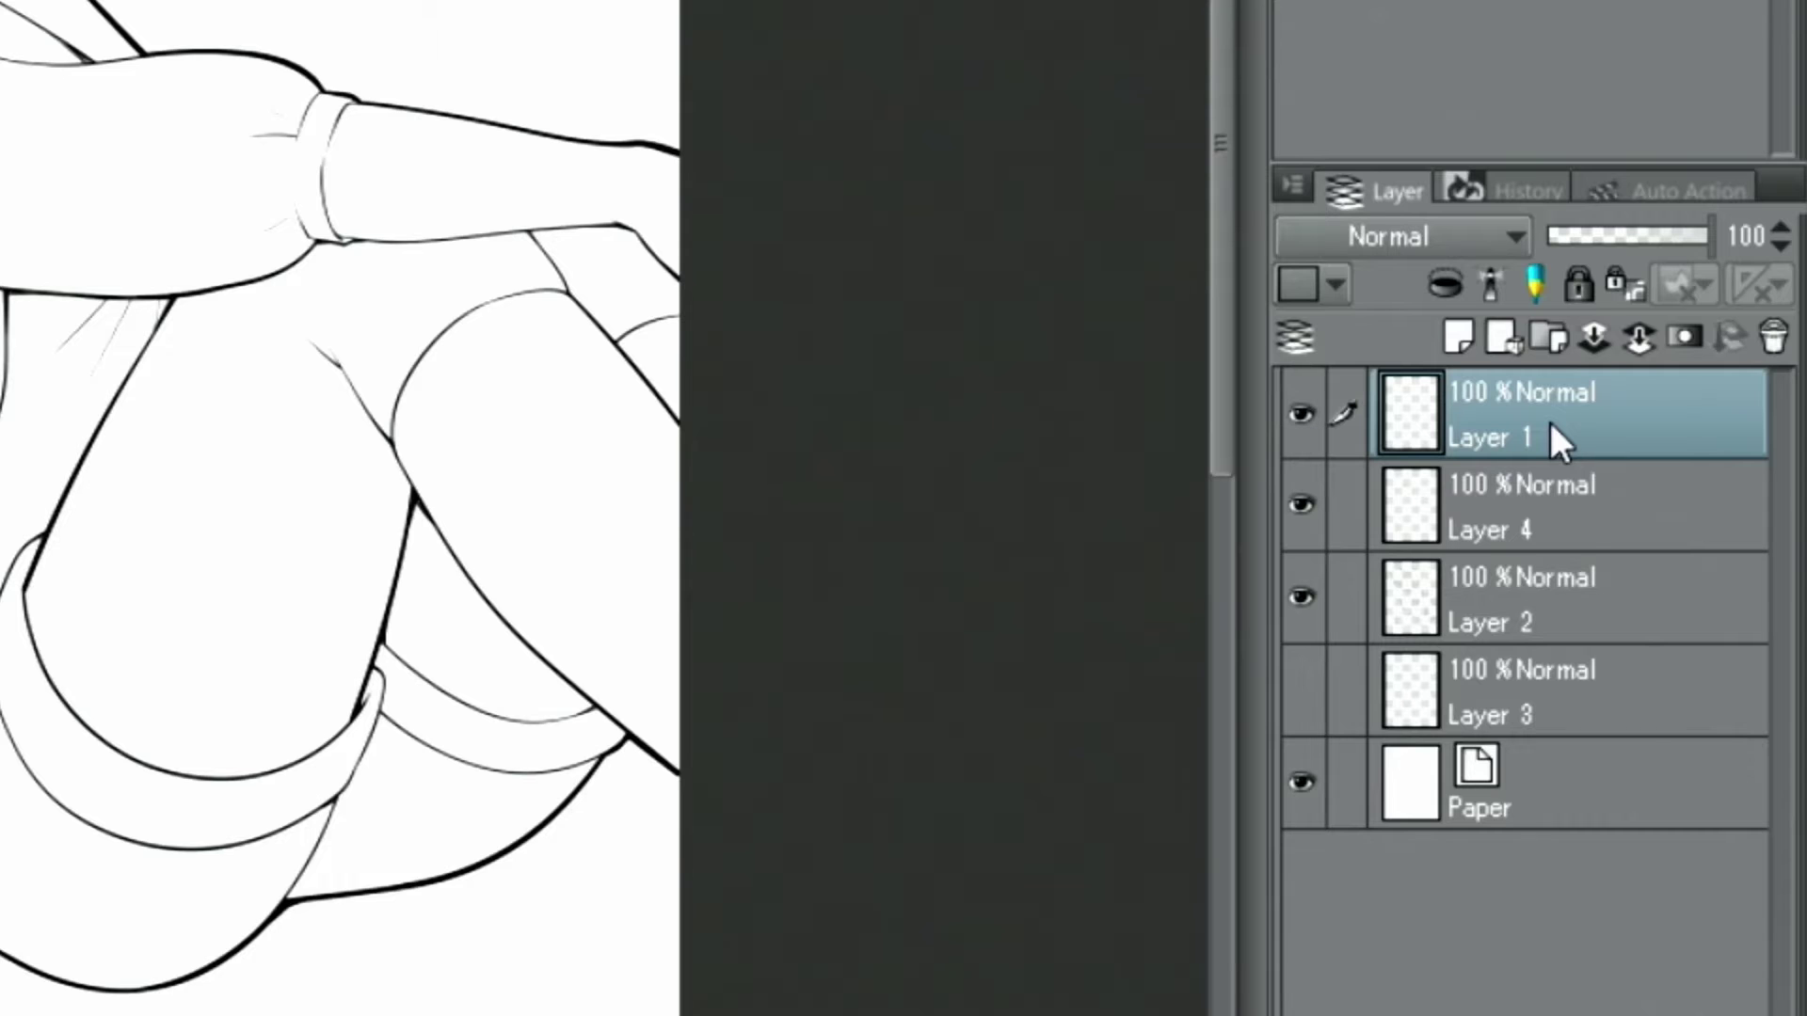
left_click_drag(1553, 442, 1564, 619)
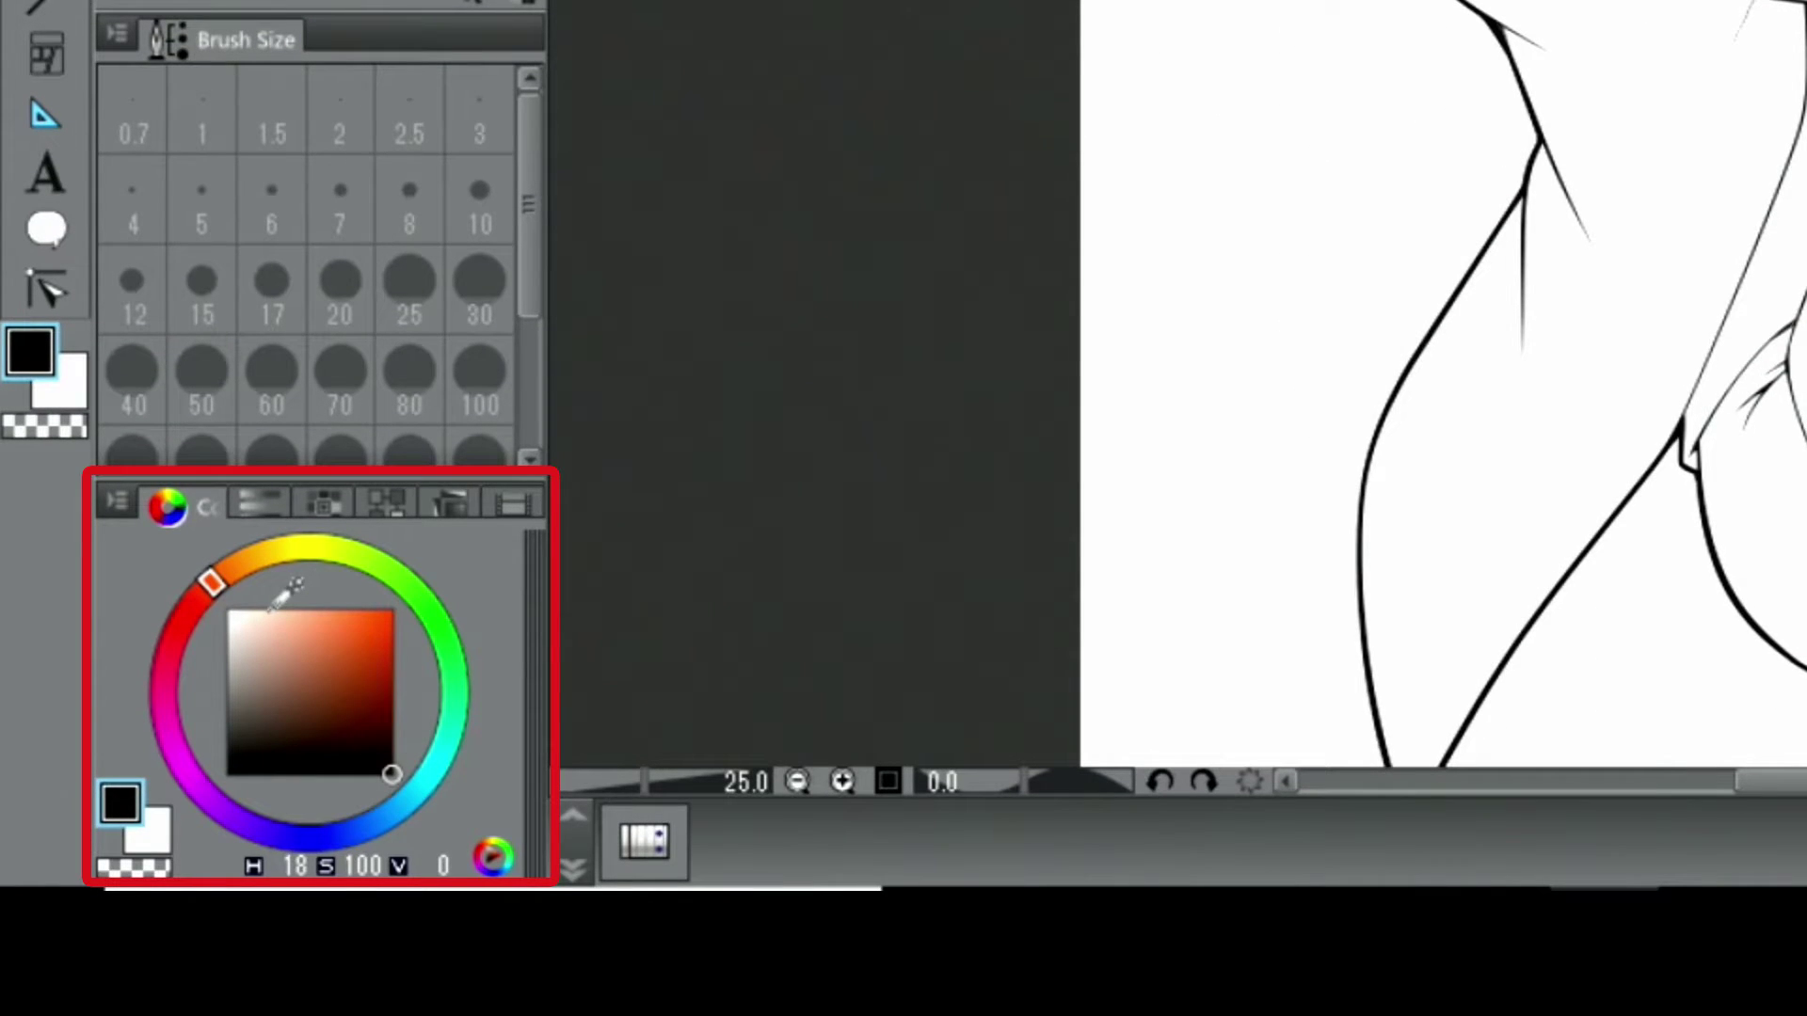
Pick light peach and fill the arm, hand and two fingers, undoing a leaky face fill.
mouse_move(275, 608)
left_mouse_down()
mouse_move(282, 593)
mouse_move(268, 610)
left_mouse_up()
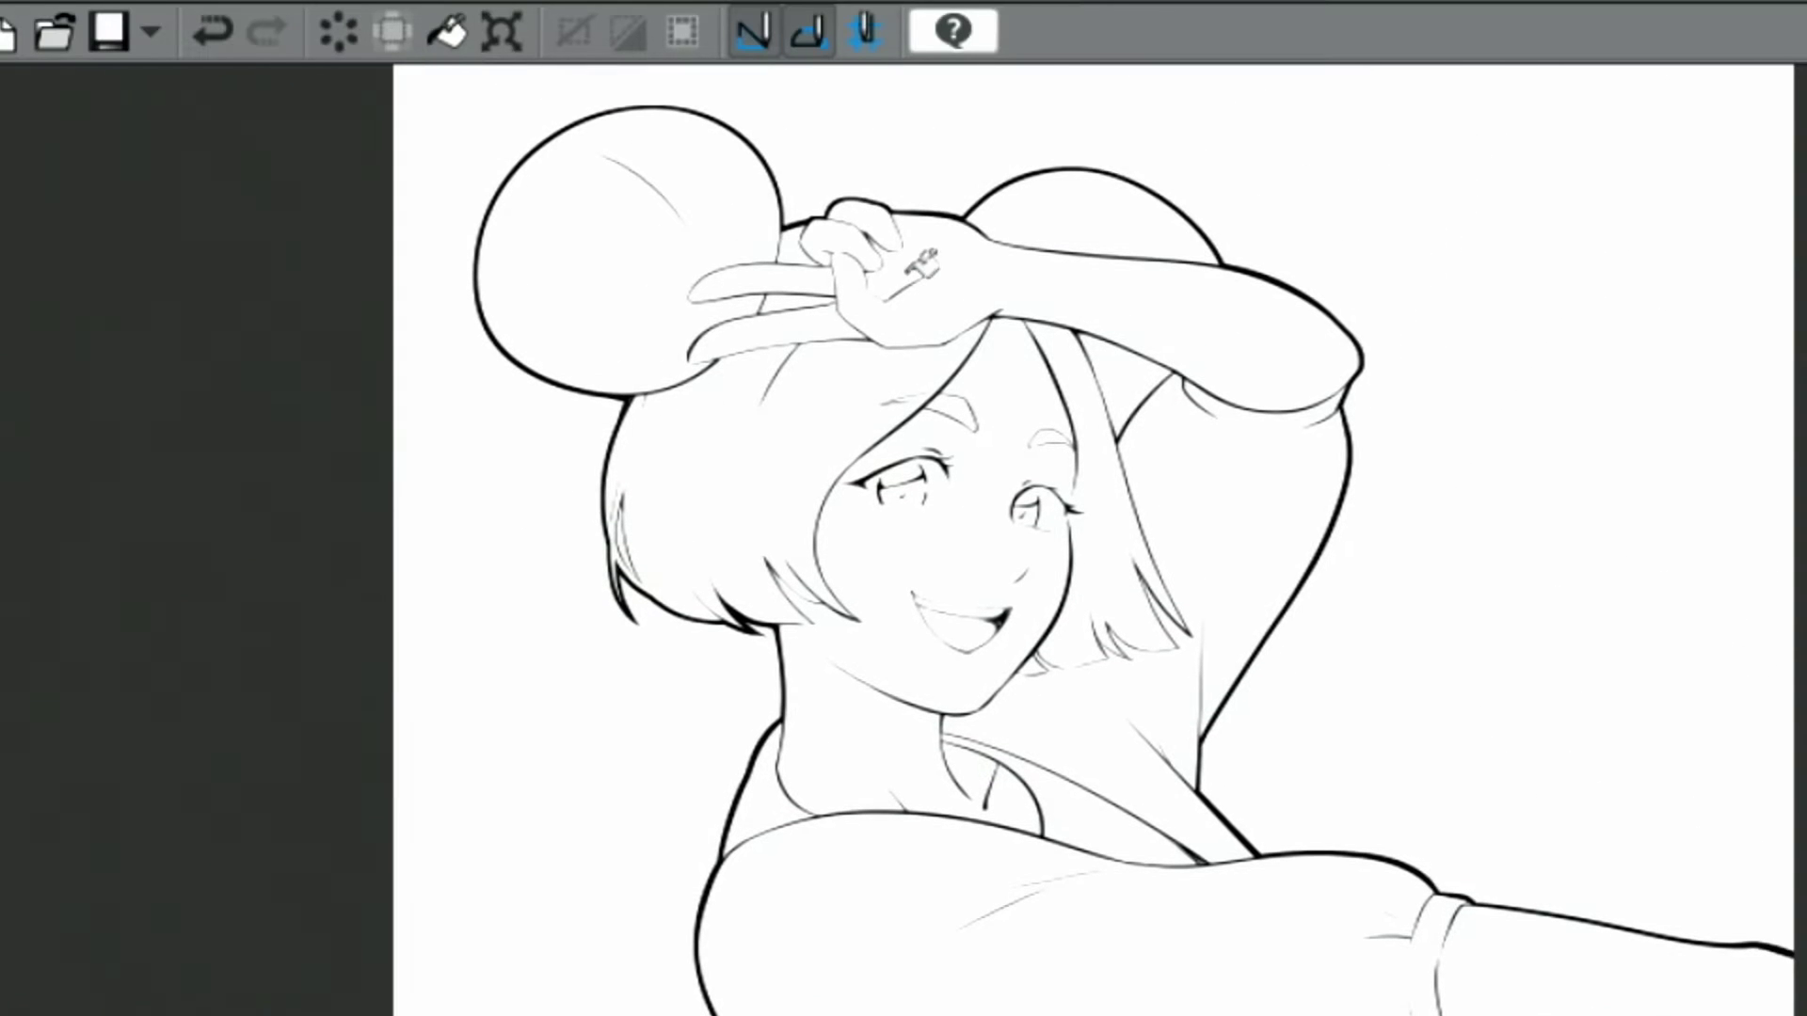
left_click(918, 266)
left_click(844, 237)
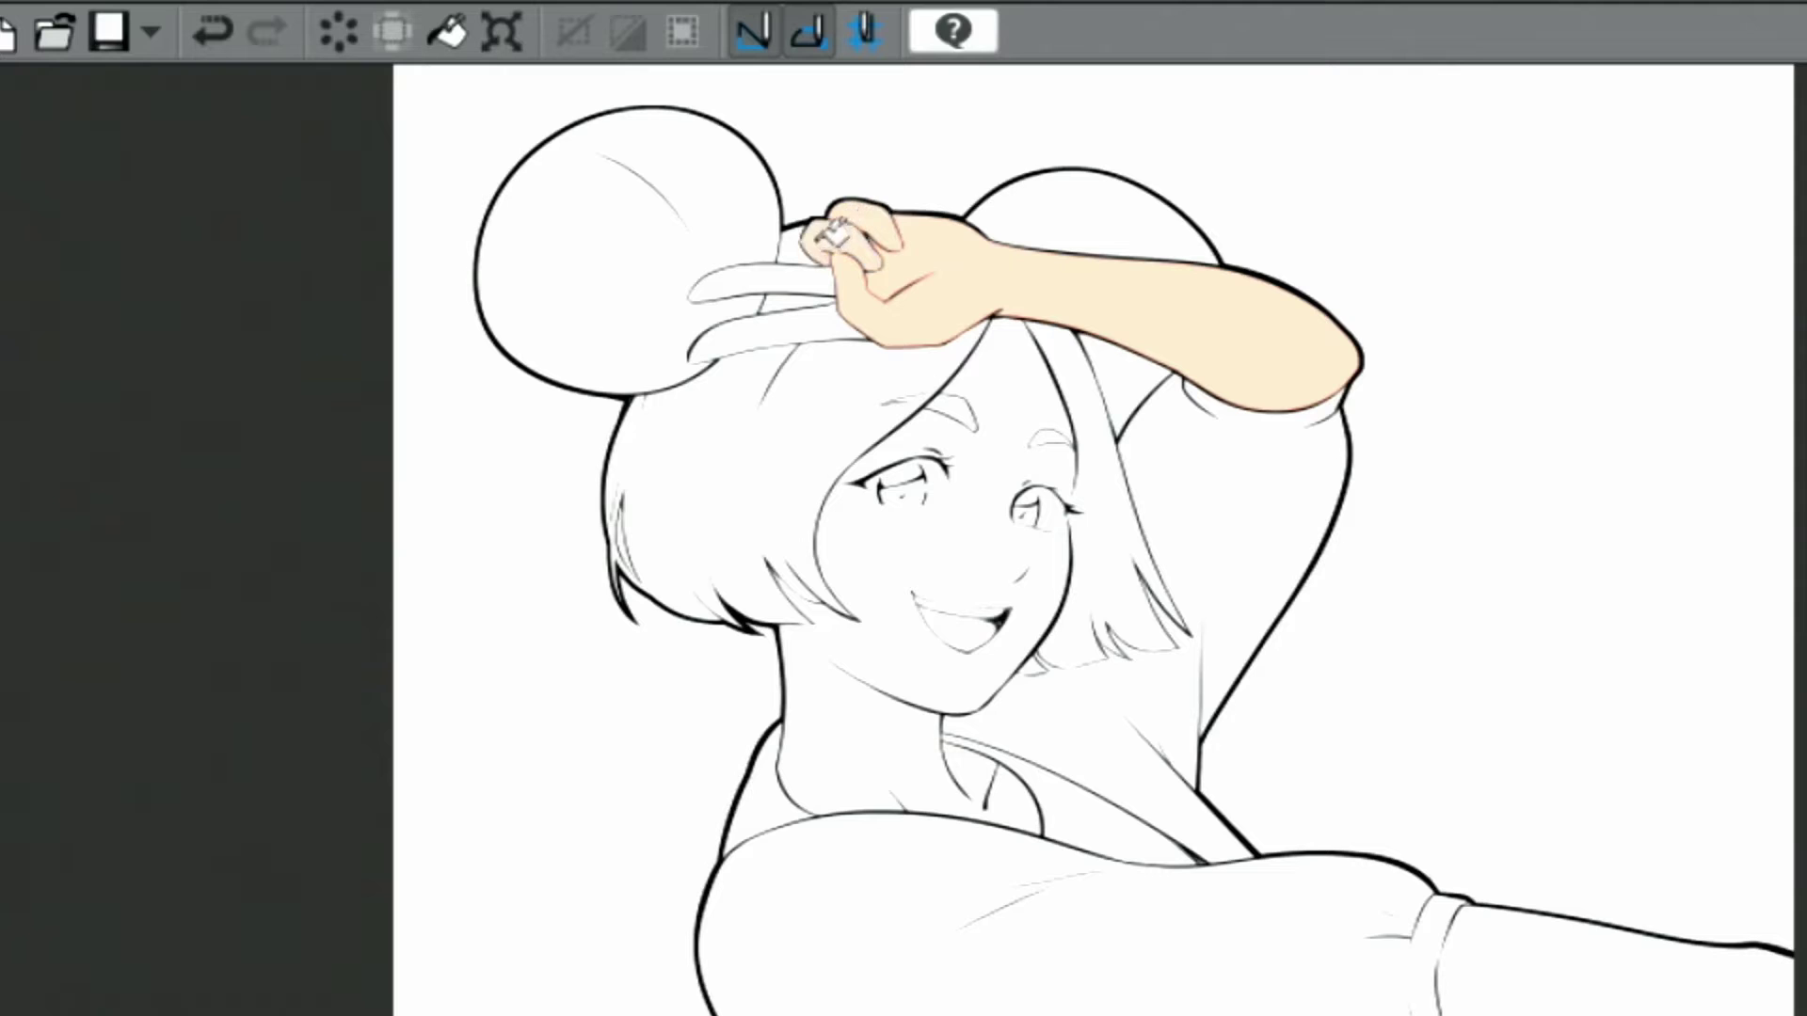
left_click(822, 276)
left_click(826, 323)
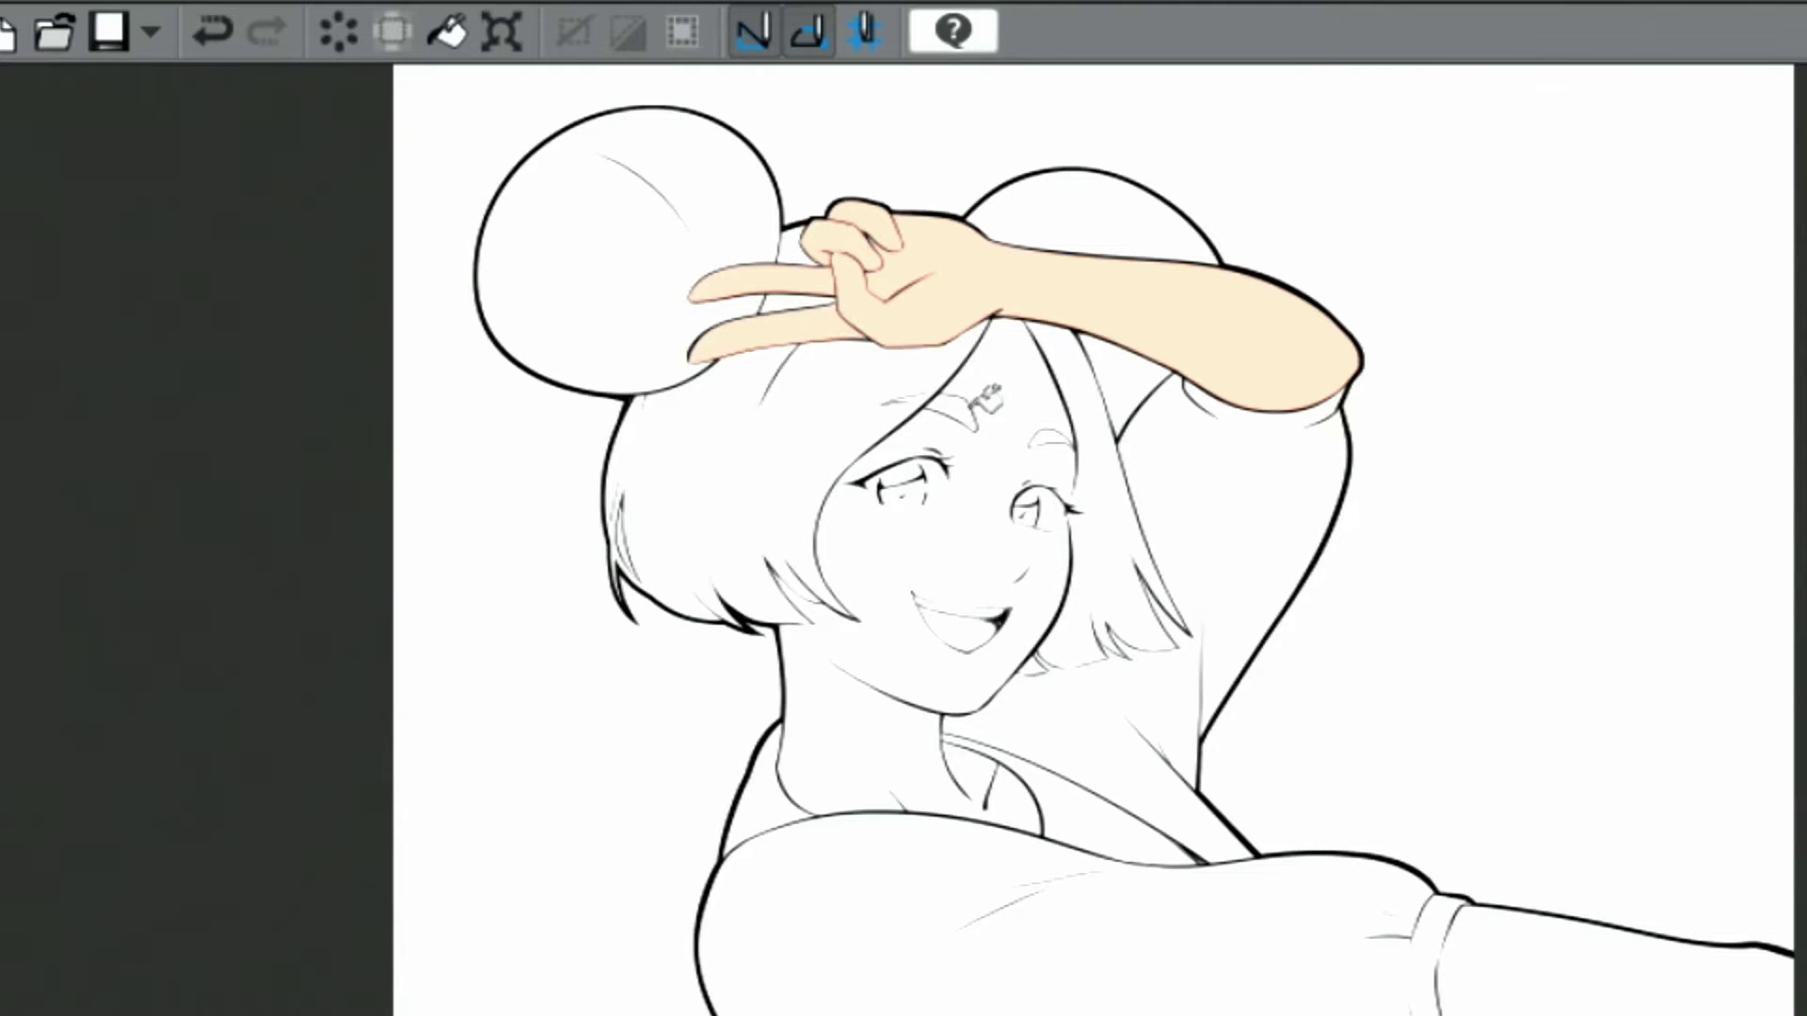
left_click(1019, 412)
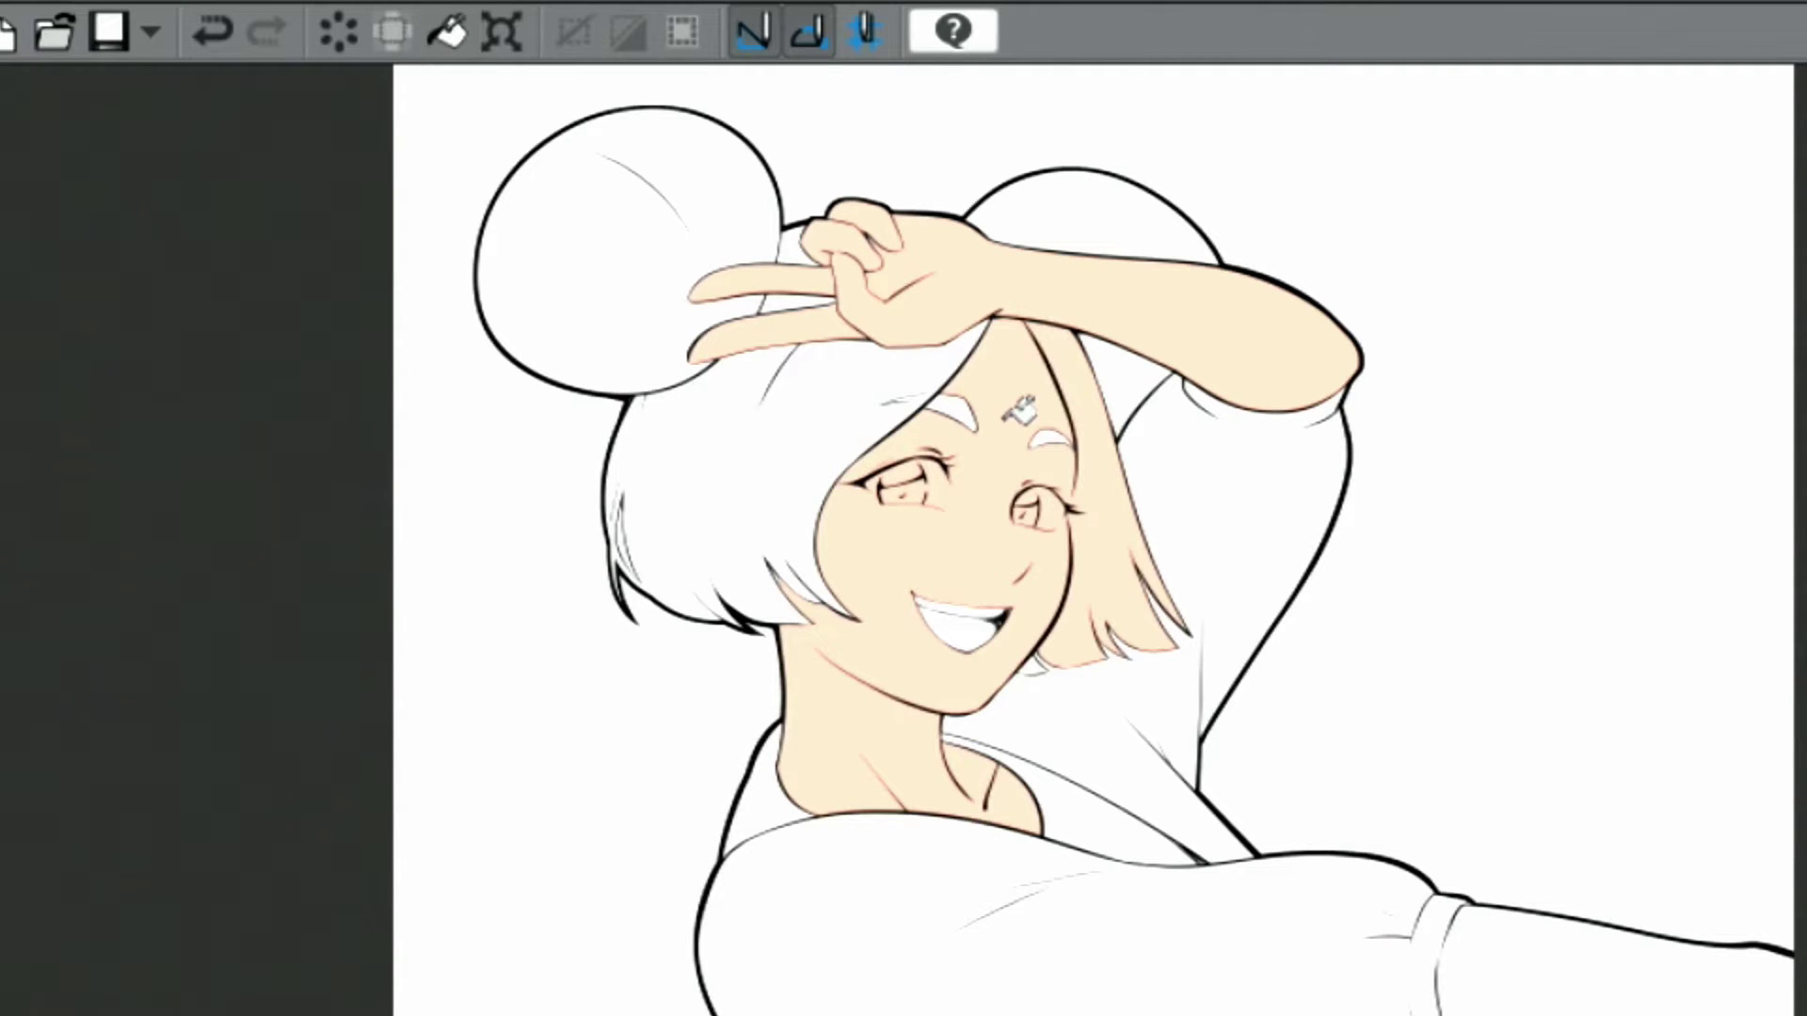
left_click(205, 29)
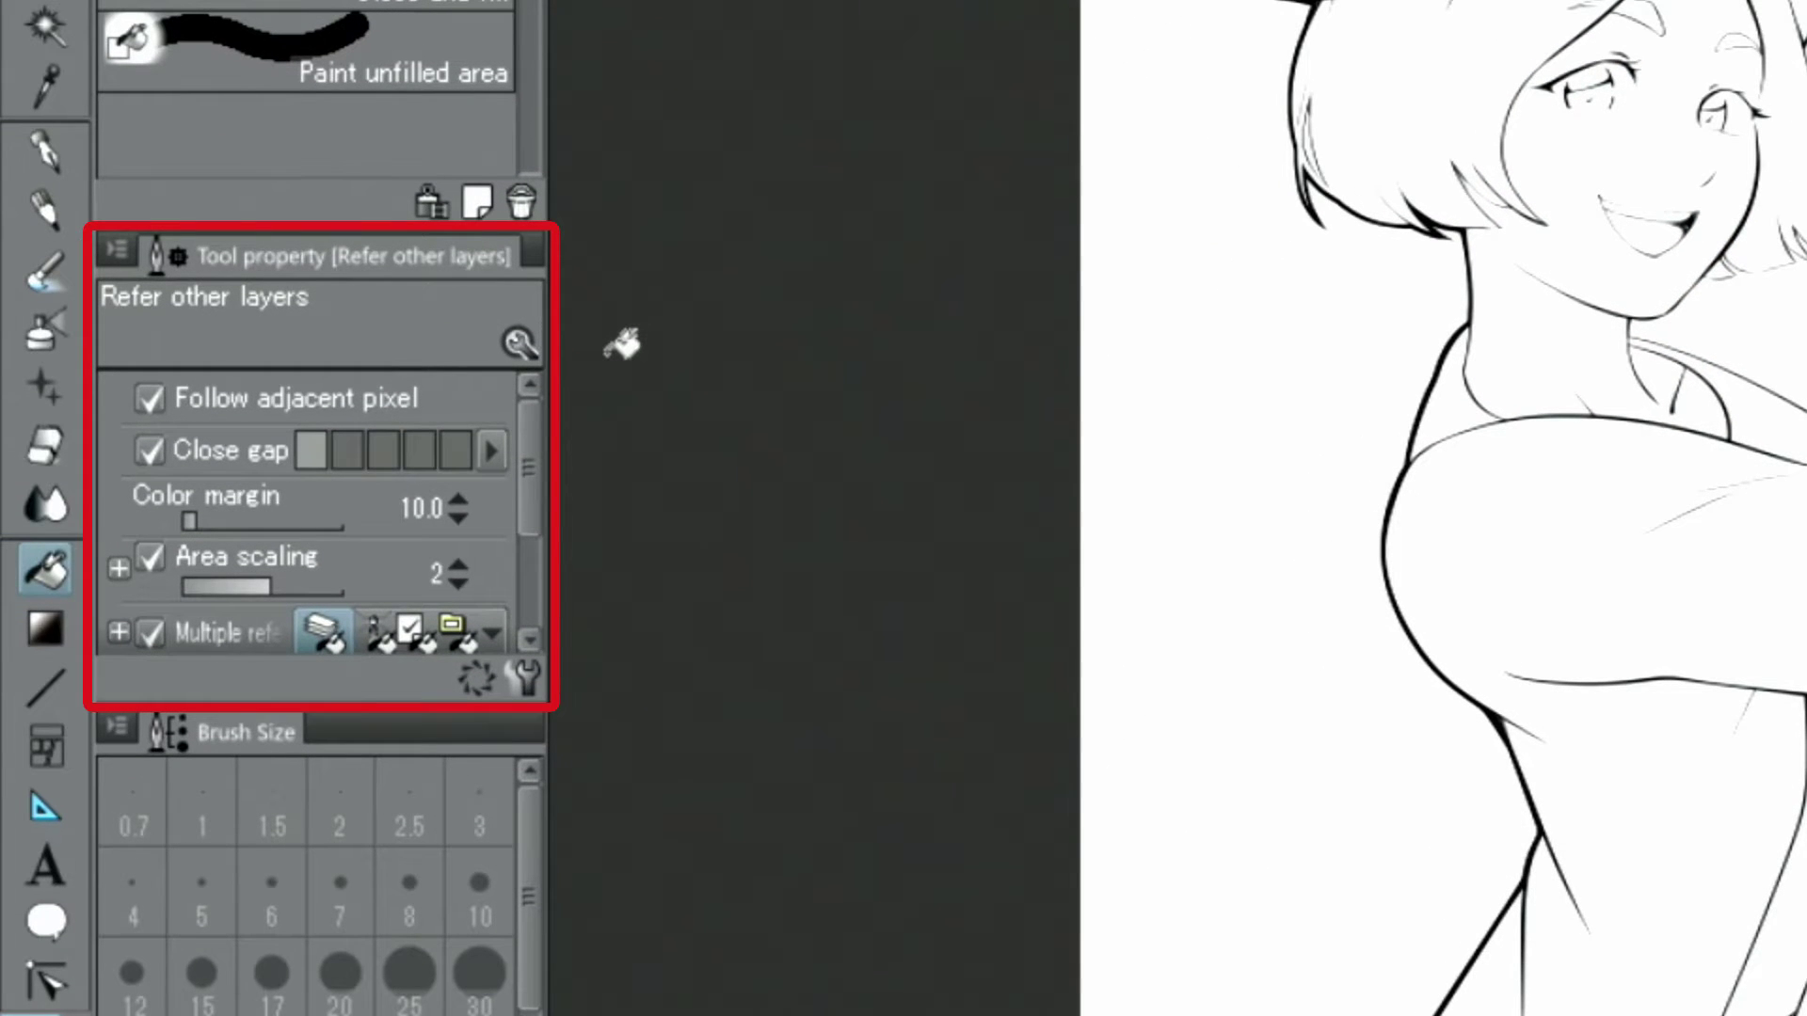
Raise Close gap, fill face, ears, neck, forearm, thigh and calf, then pick paler cream.
left_click(420, 449)
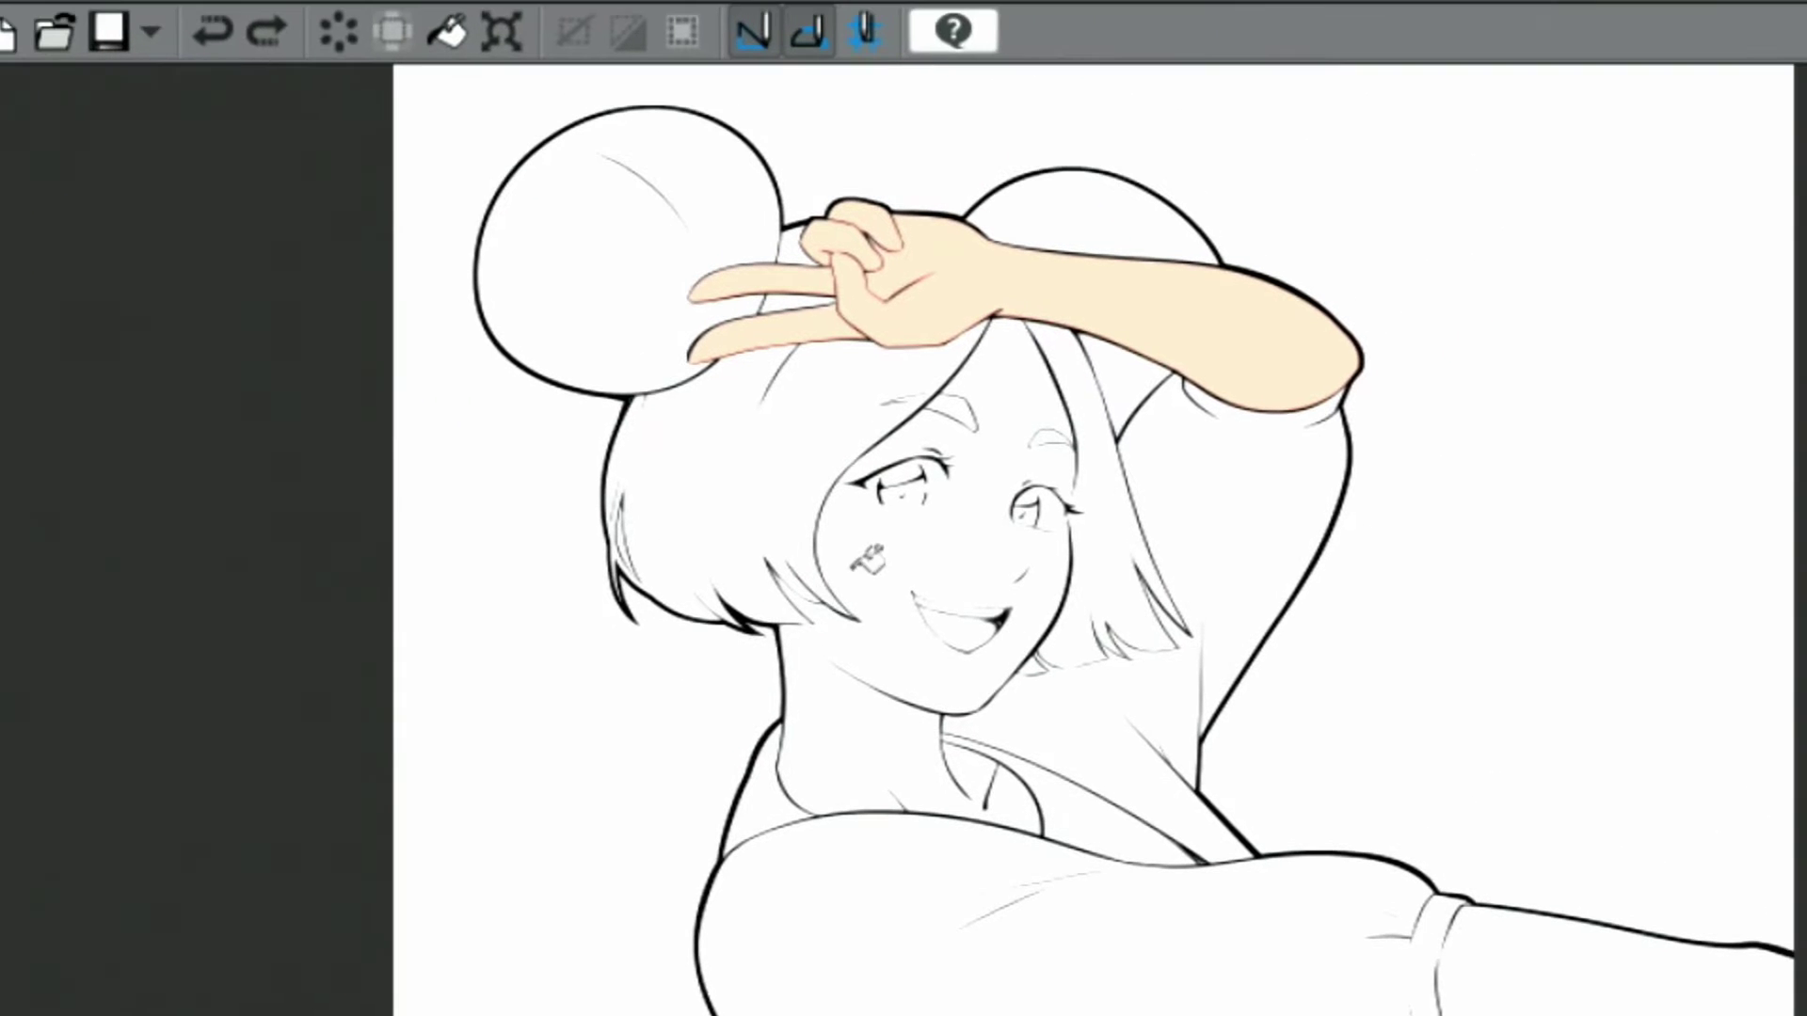
left_click(875, 553)
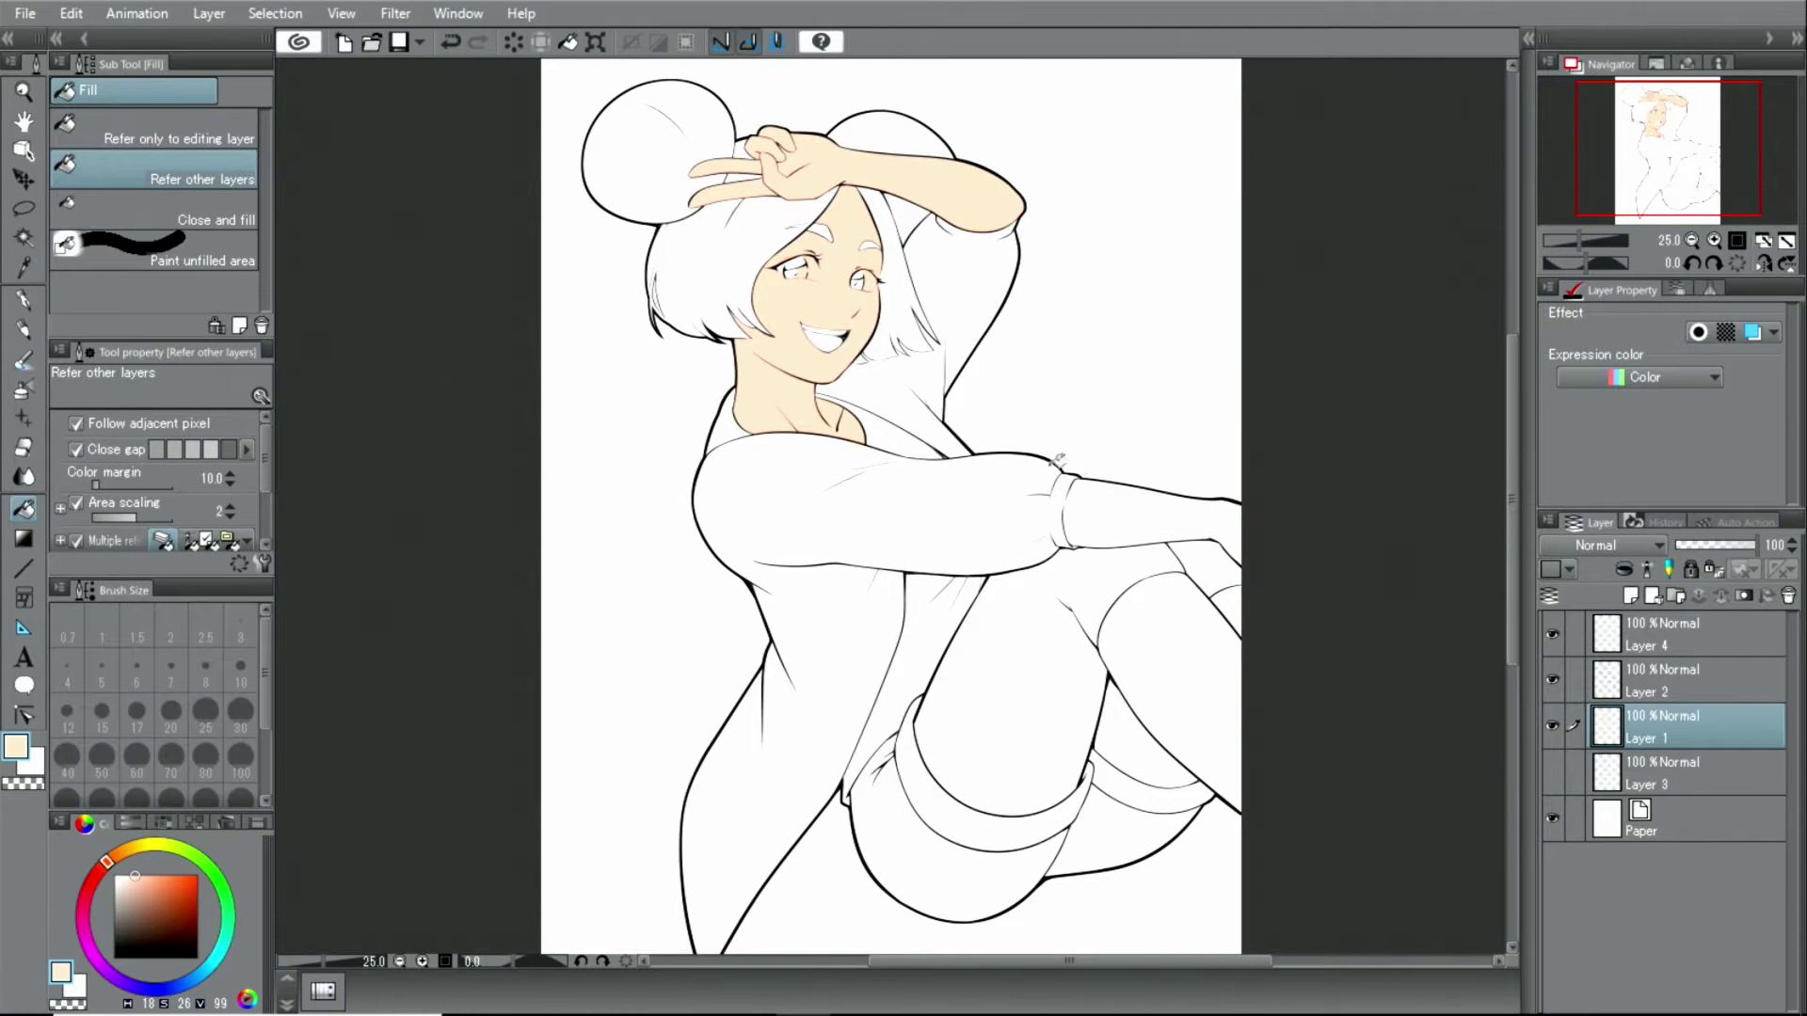
left_click(1105, 500)
left_click(1137, 562)
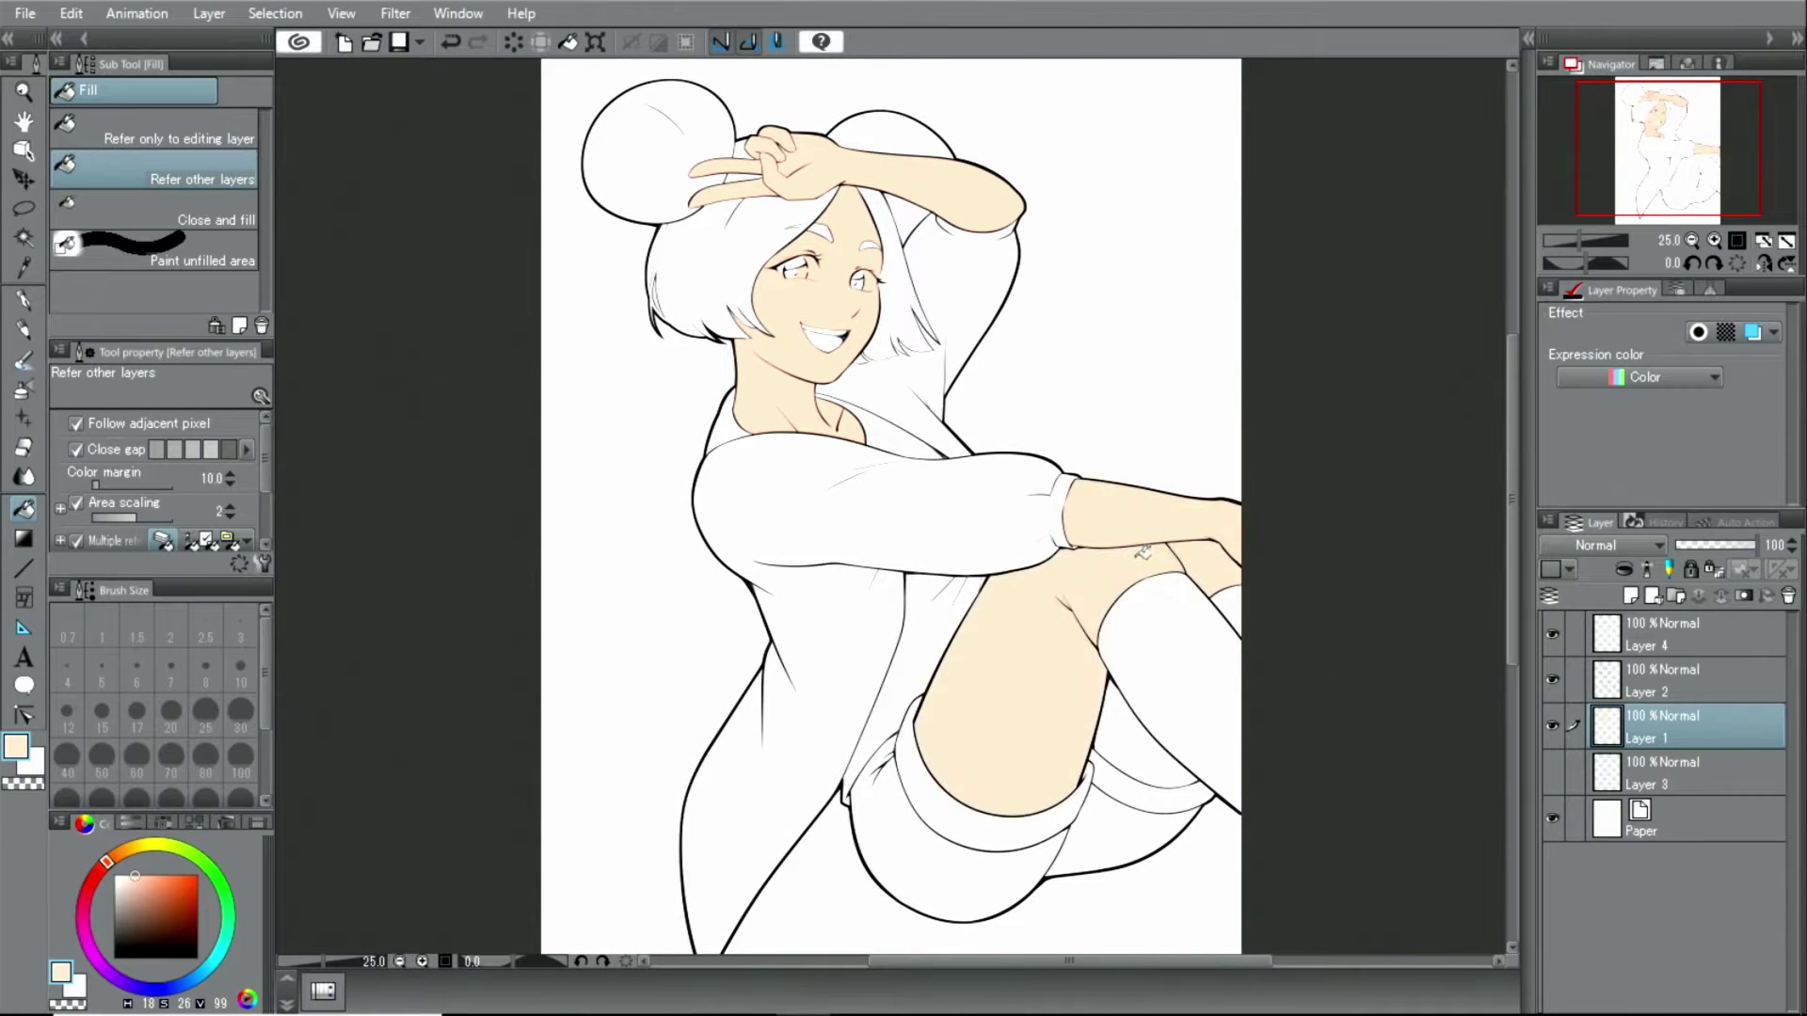
left_click(1118, 715)
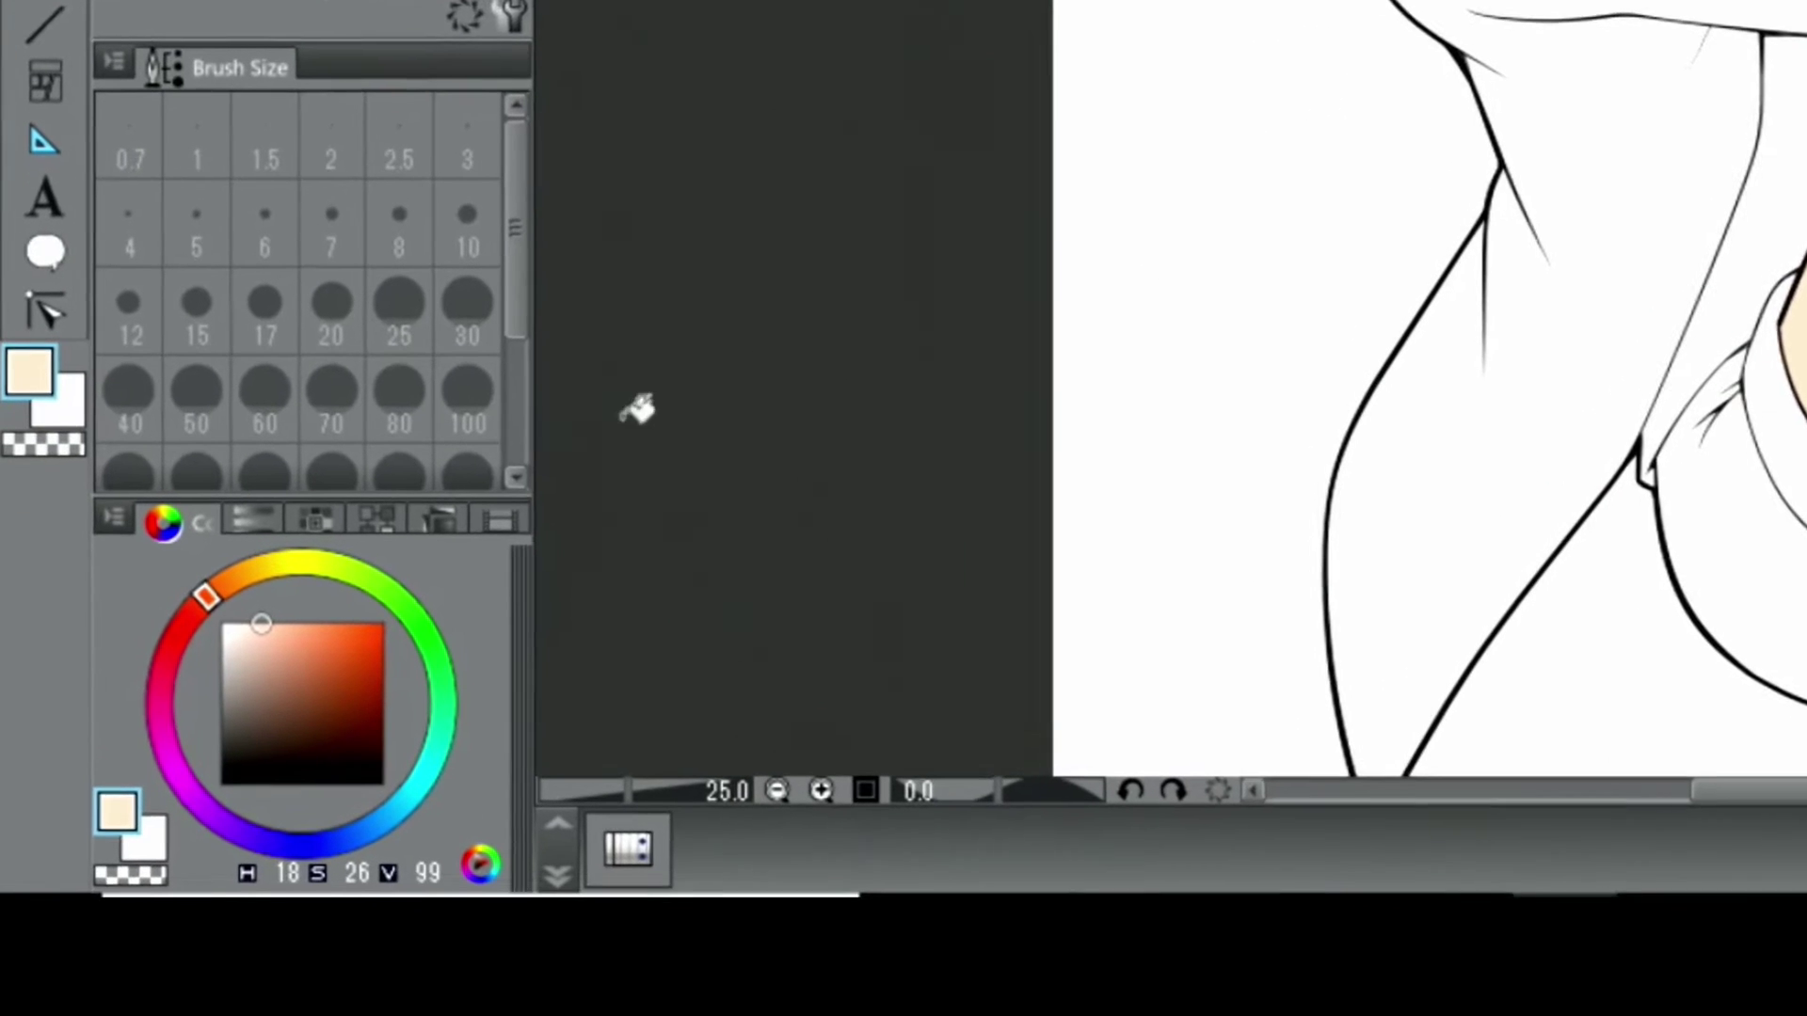
left_click(254, 618)
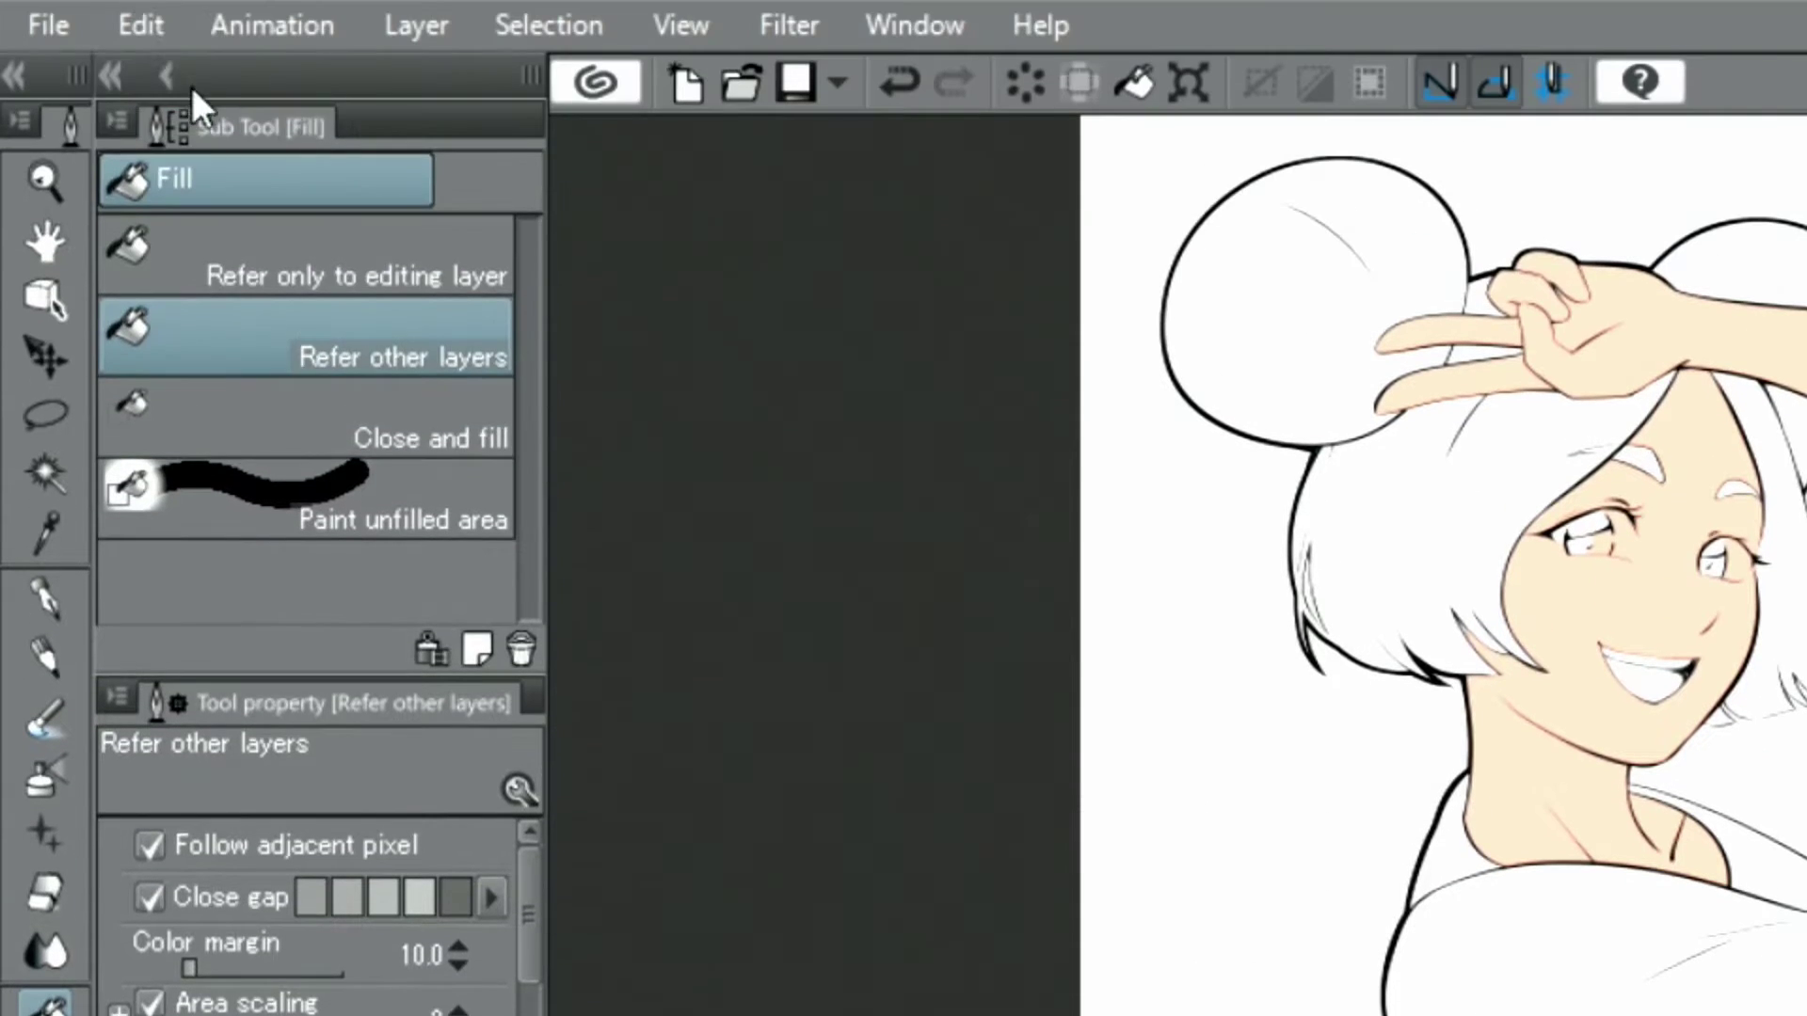
Recolour skin fills to cream with Edit > Change color of line to drawing, then pick bright yellow.
left_click(146, 29)
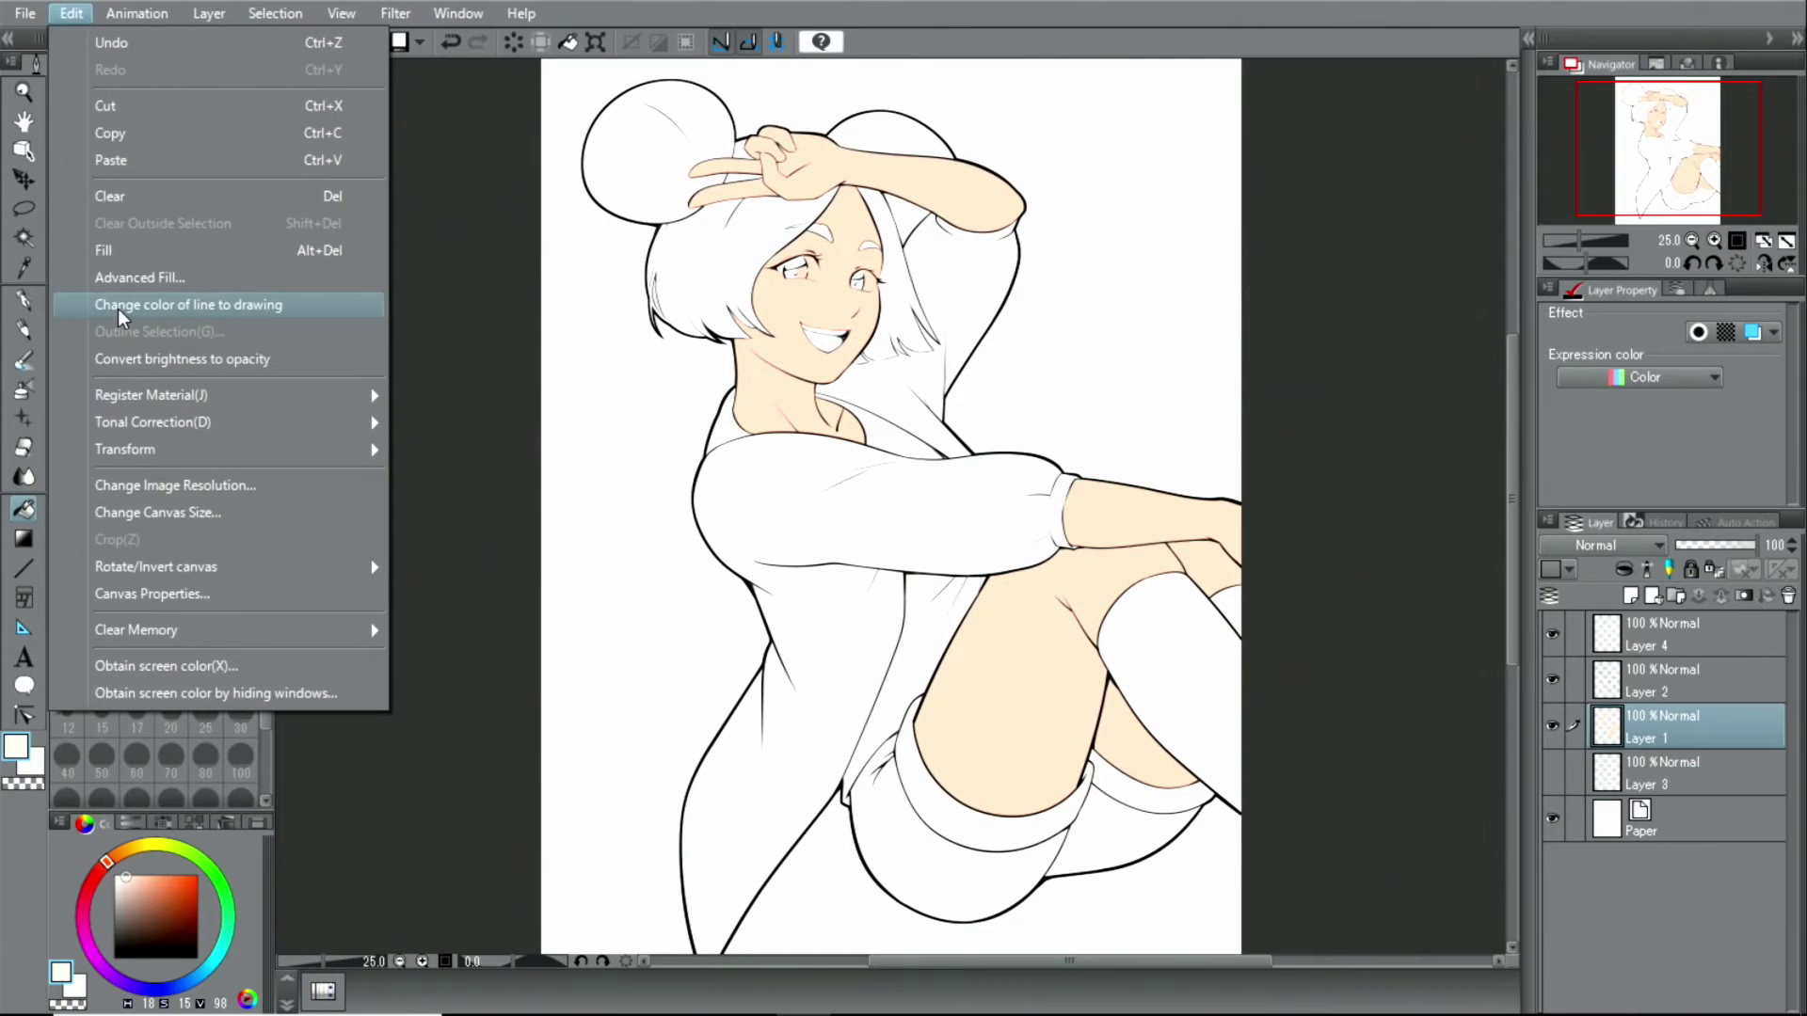
left_click(118, 312)
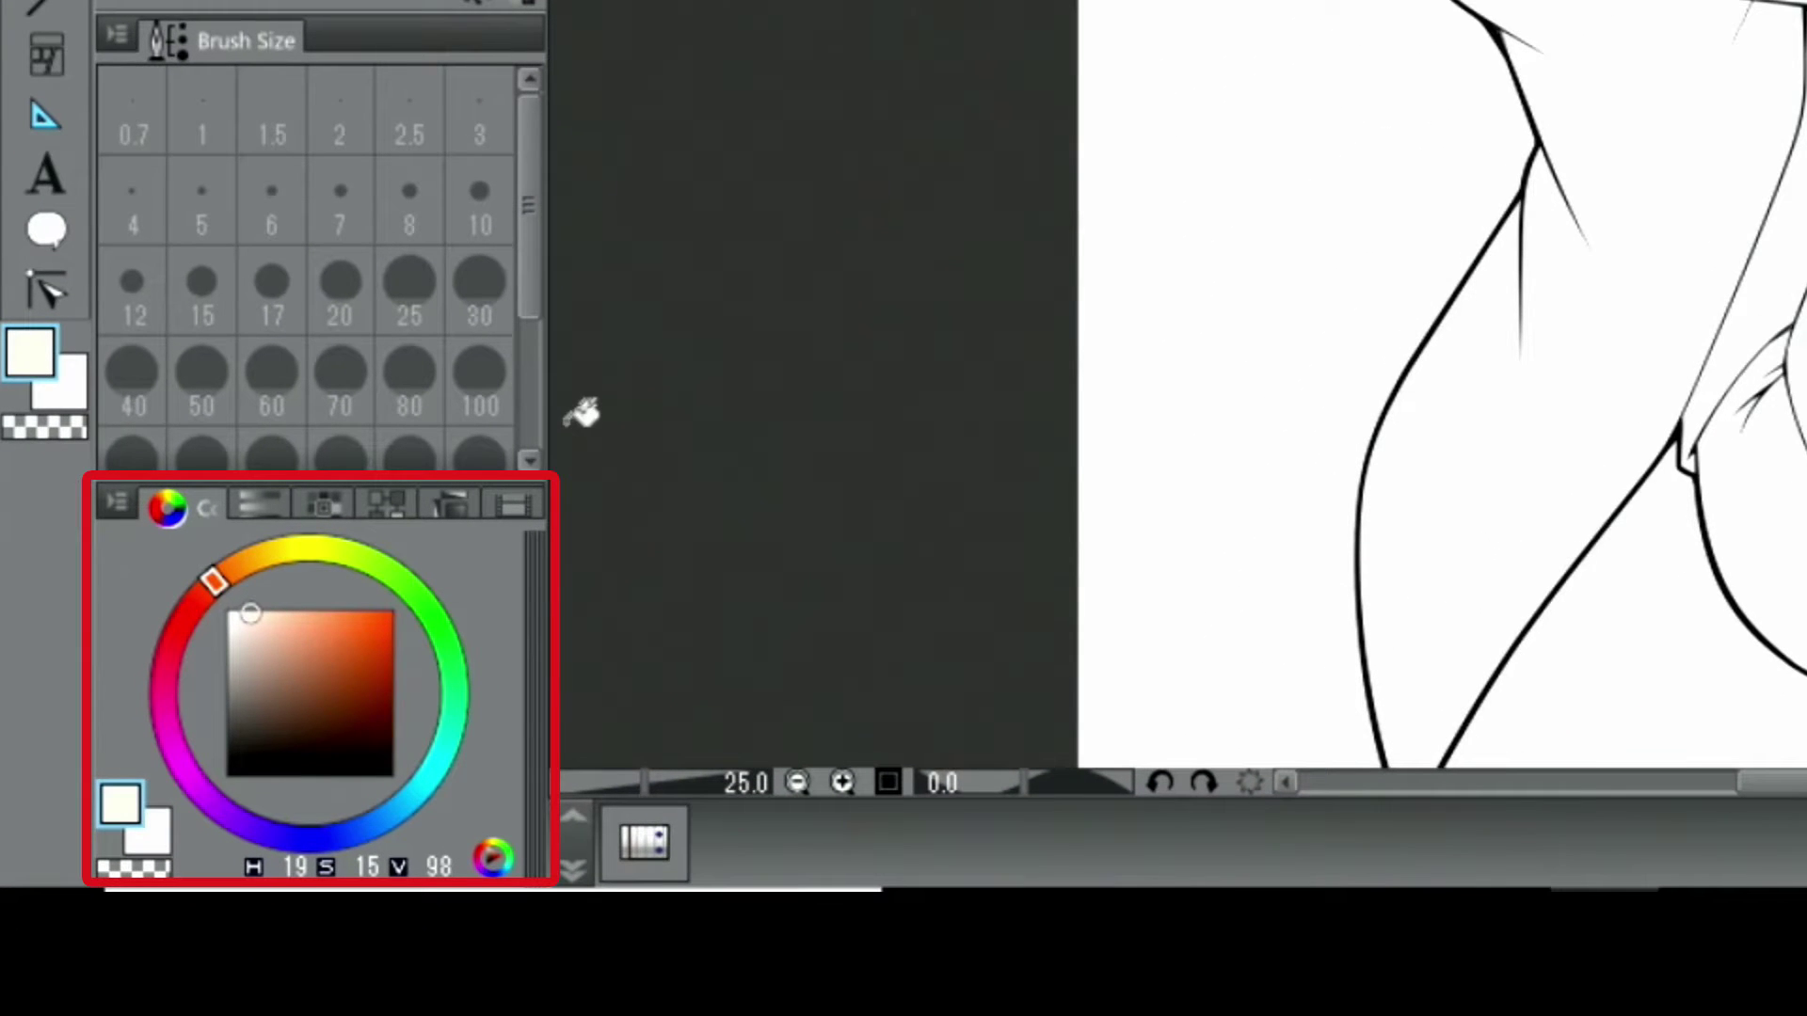
mouse_move(213, 581)
left_mouse_down()
mouse_move(268, 548)
mouse_move(353, 558)
left_mouse_up()
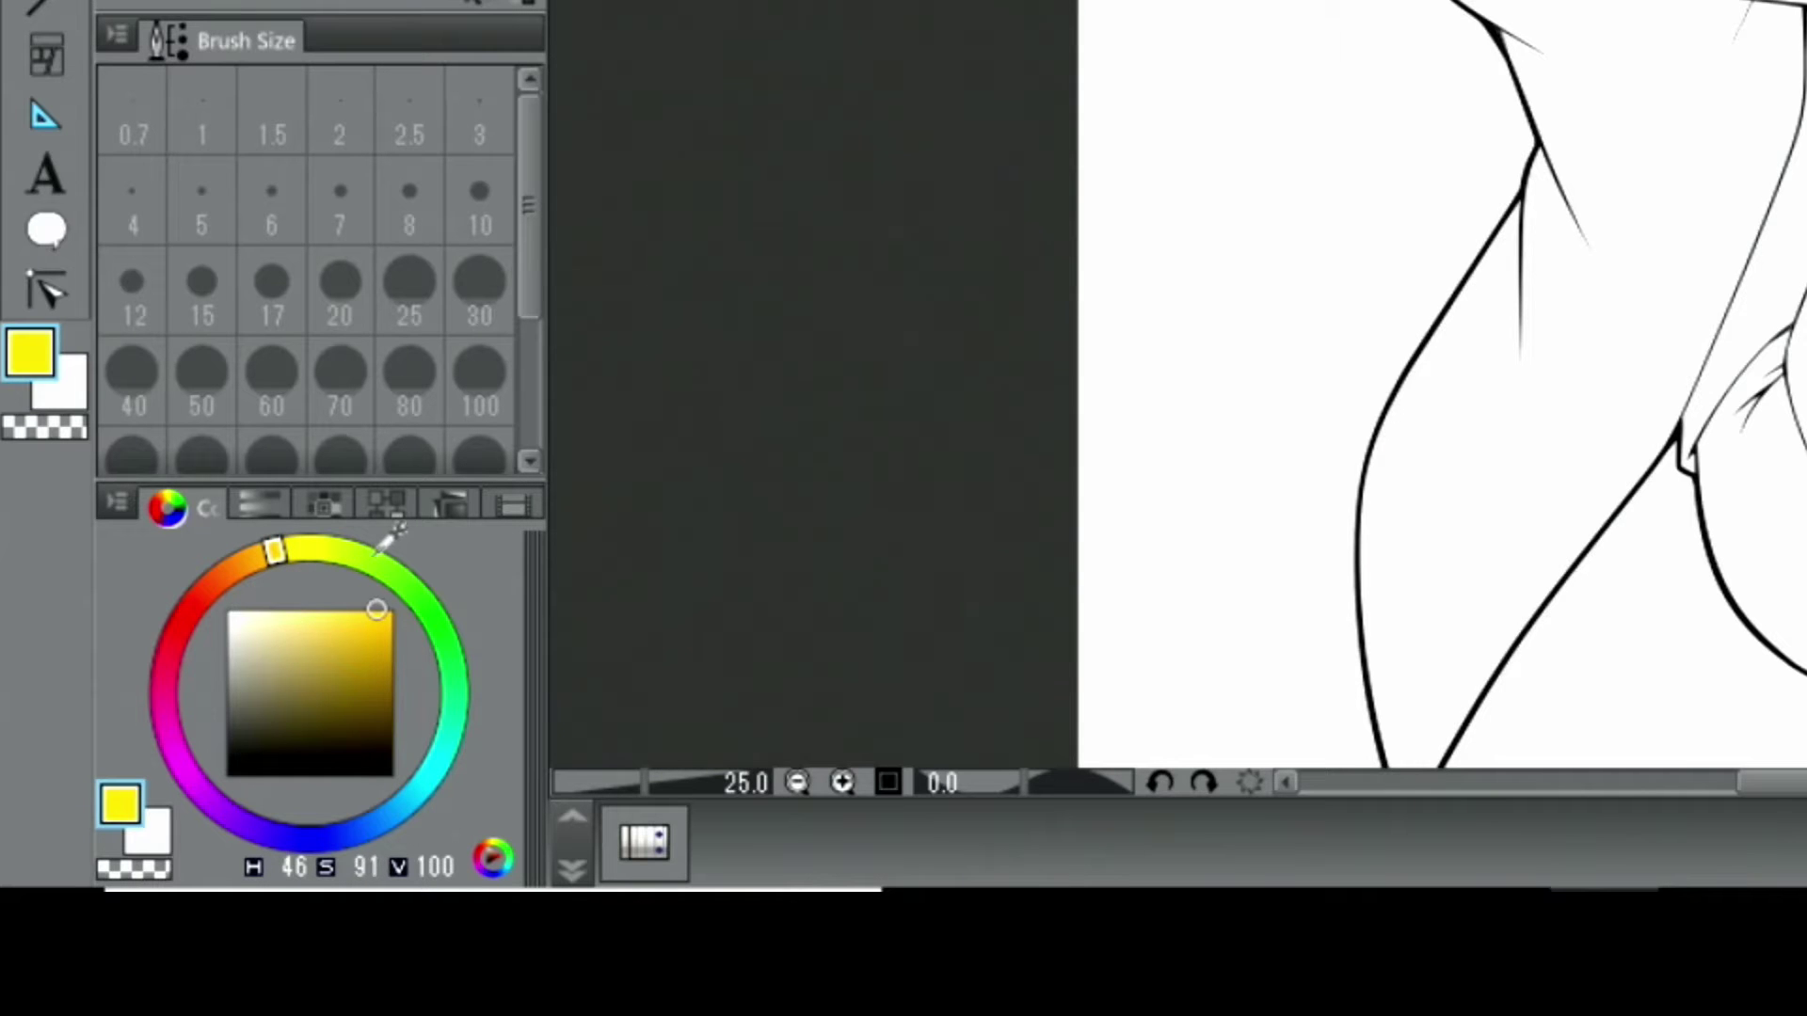
left_click(284, 547)
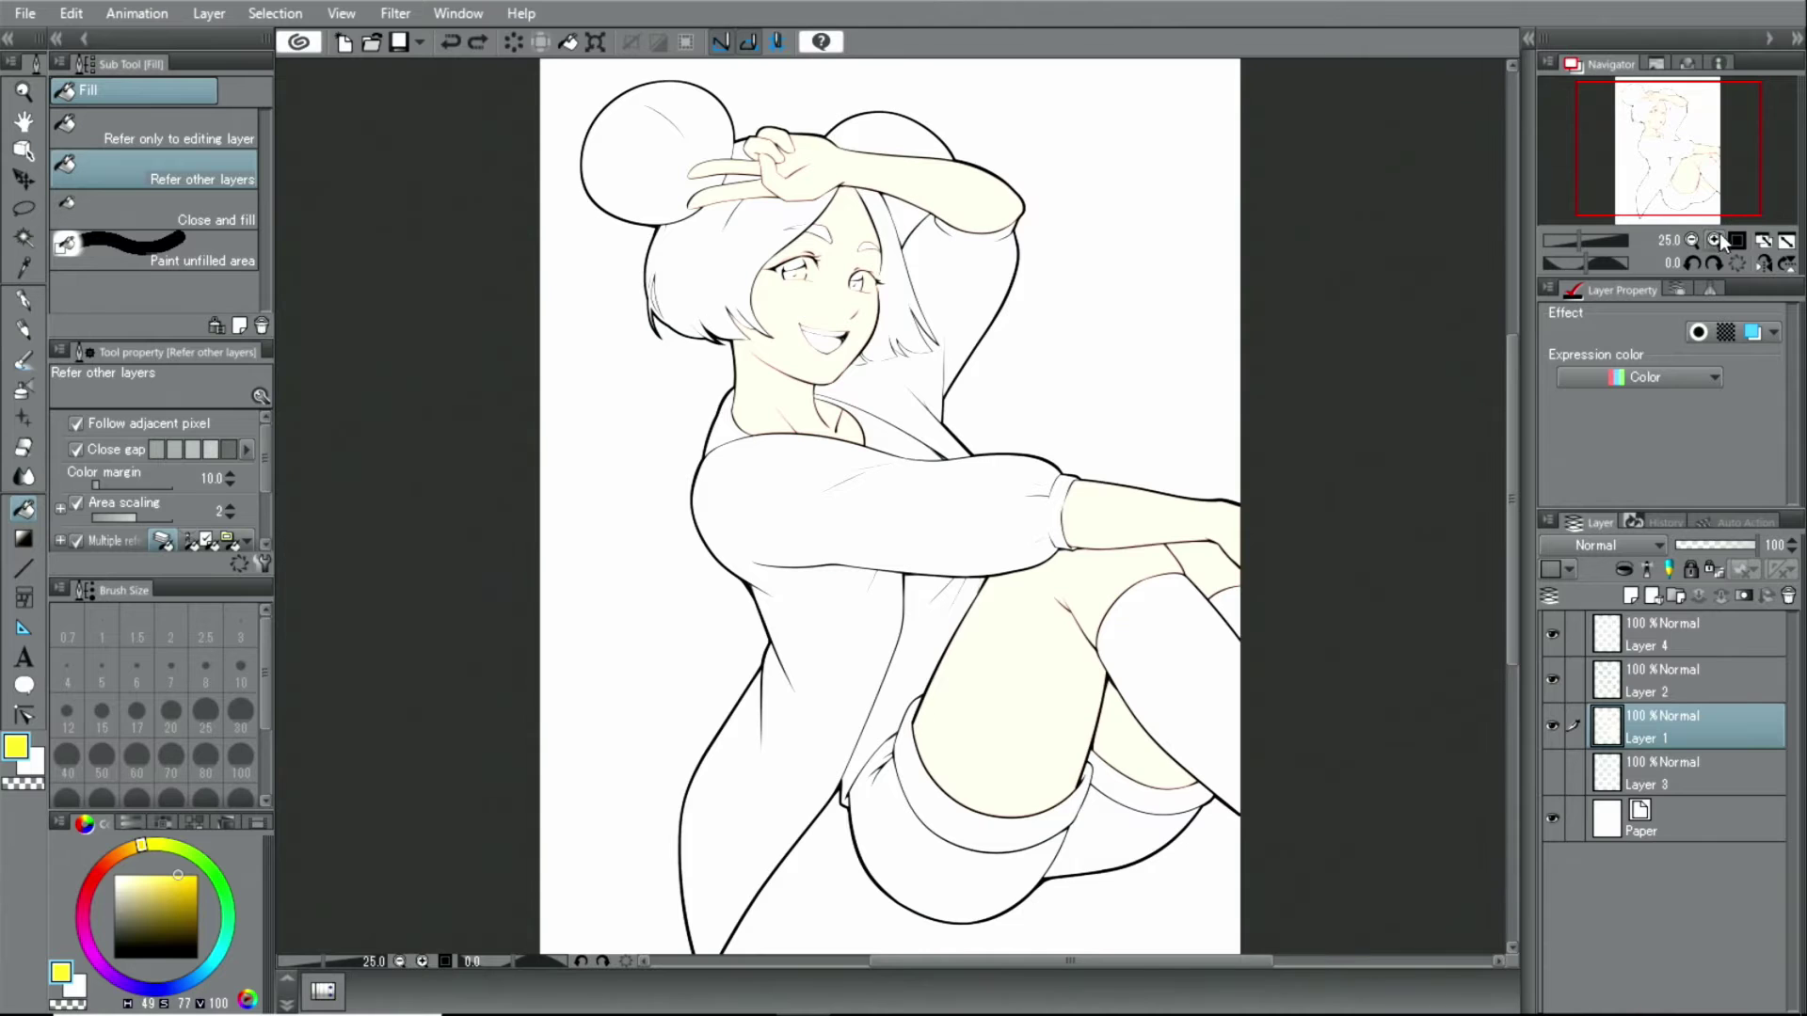
Zoom in and fill the left hair bun and the gaps around the hand yellow.
left_click(1714, 241)
left_click_drag(1655, 155, 1636, 113)
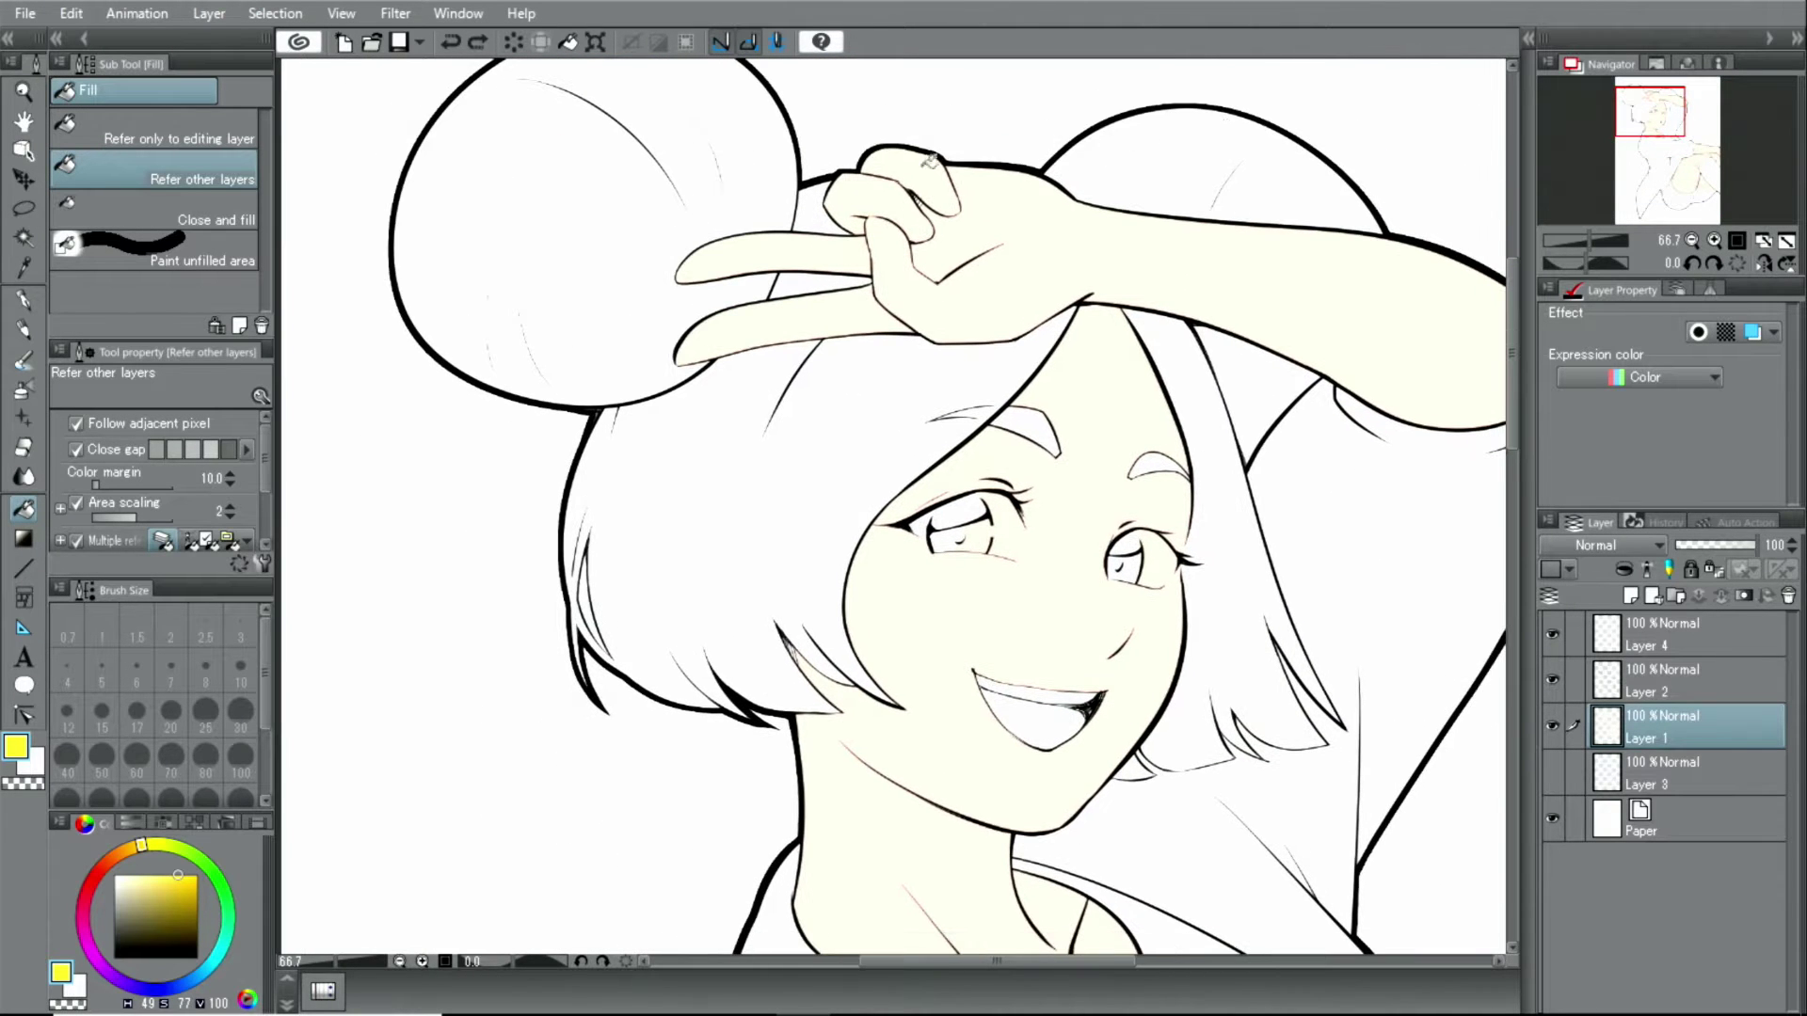
left_click(748, 128)
left_click(826, 212)
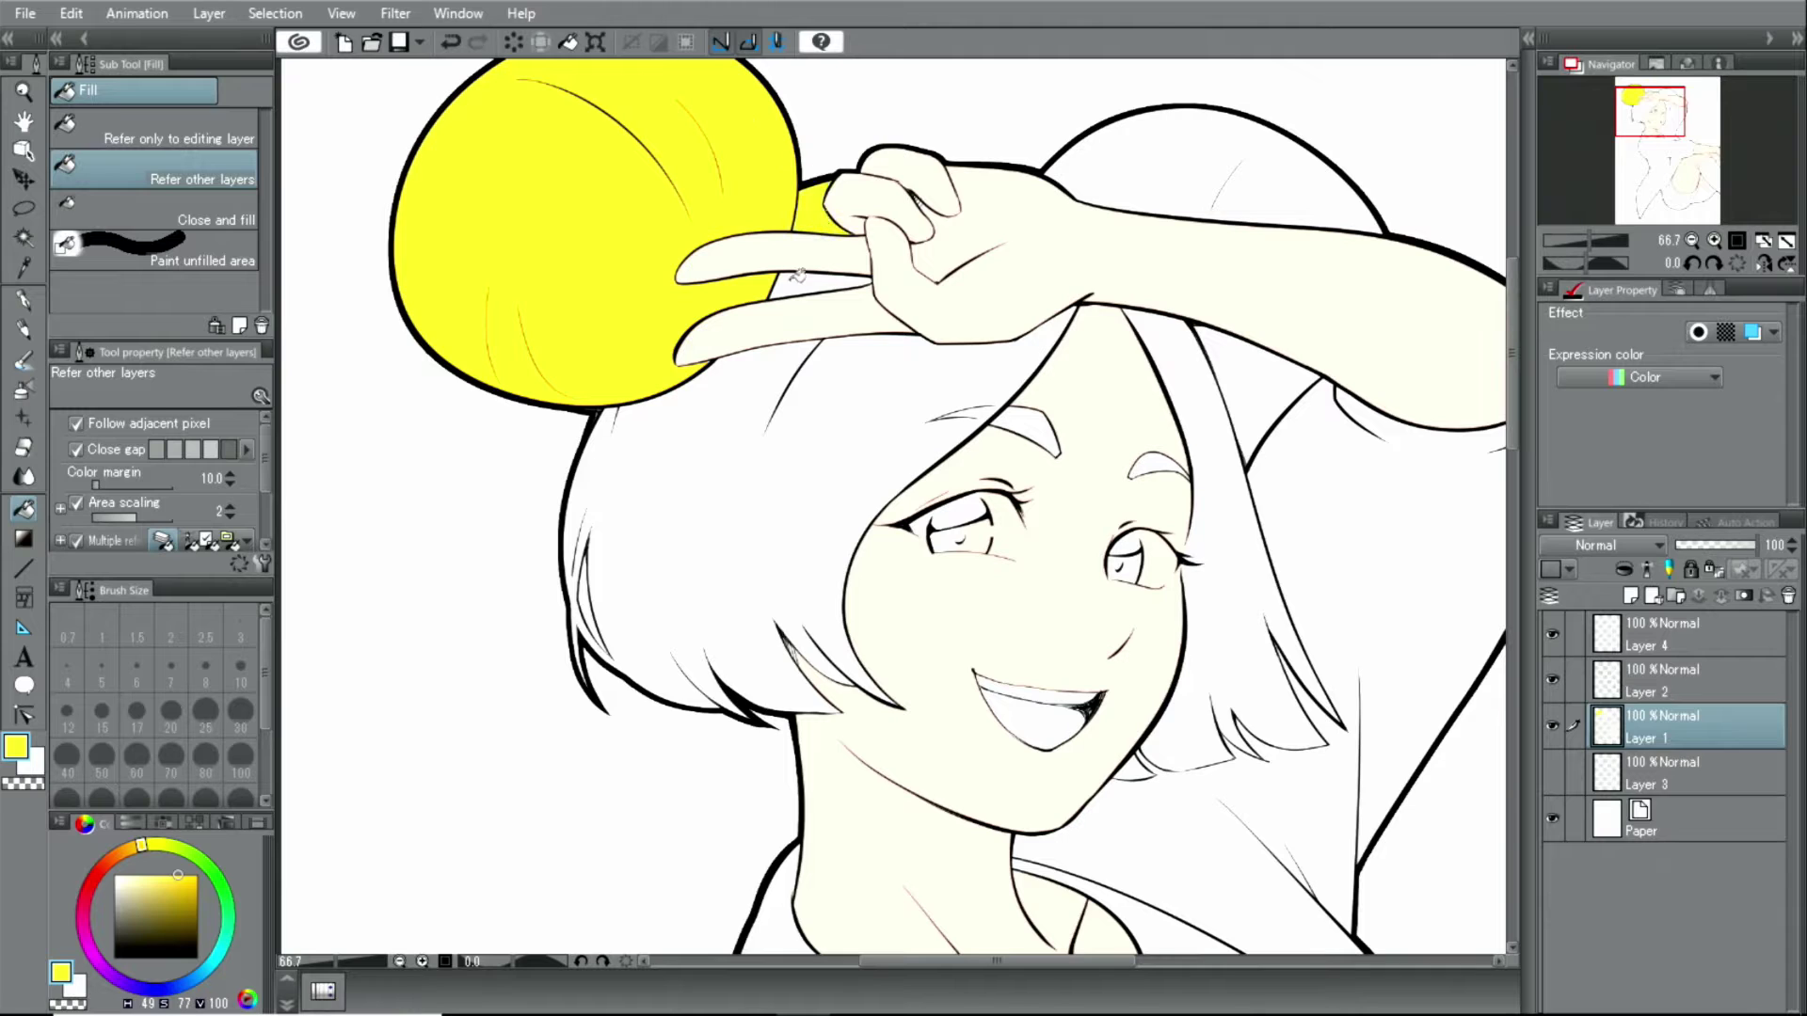
left_click(795, 277)
Fill the main hair, eyebrow gap, right strands, right bun and hair tip yellow.
left_click(827, 467)
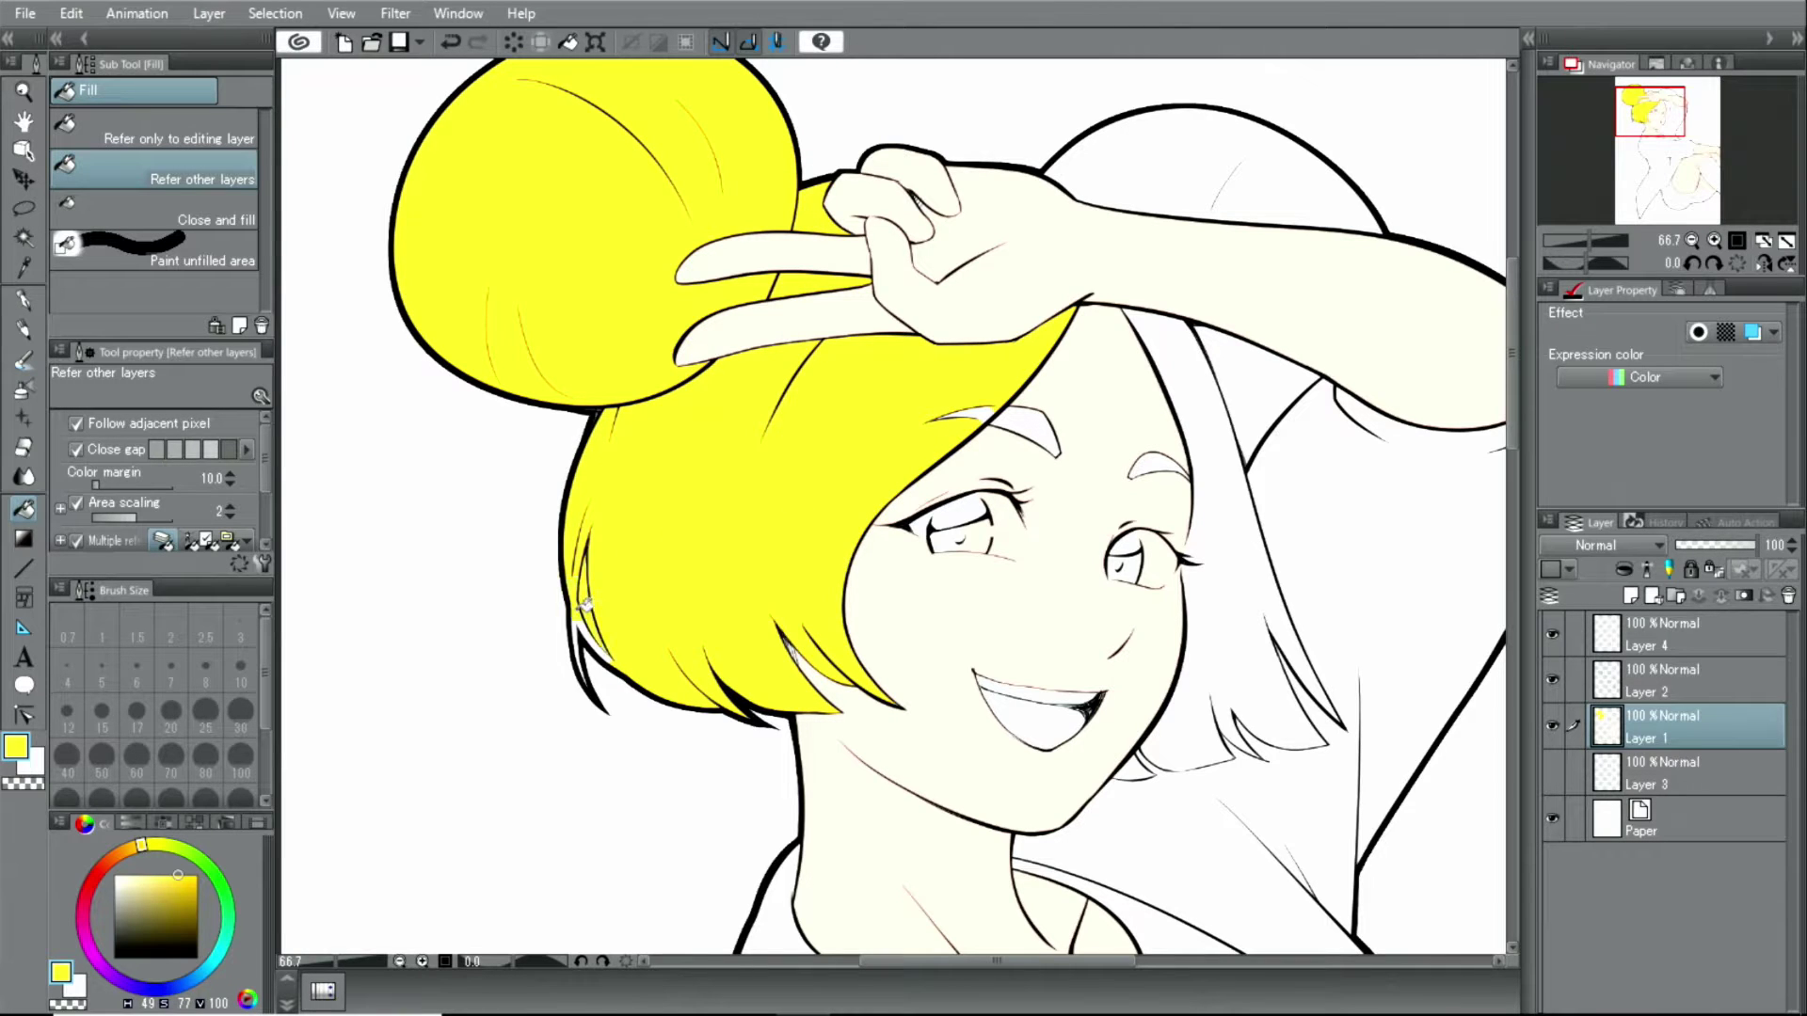
left_click(995, 410)
left_click(1198, 355)
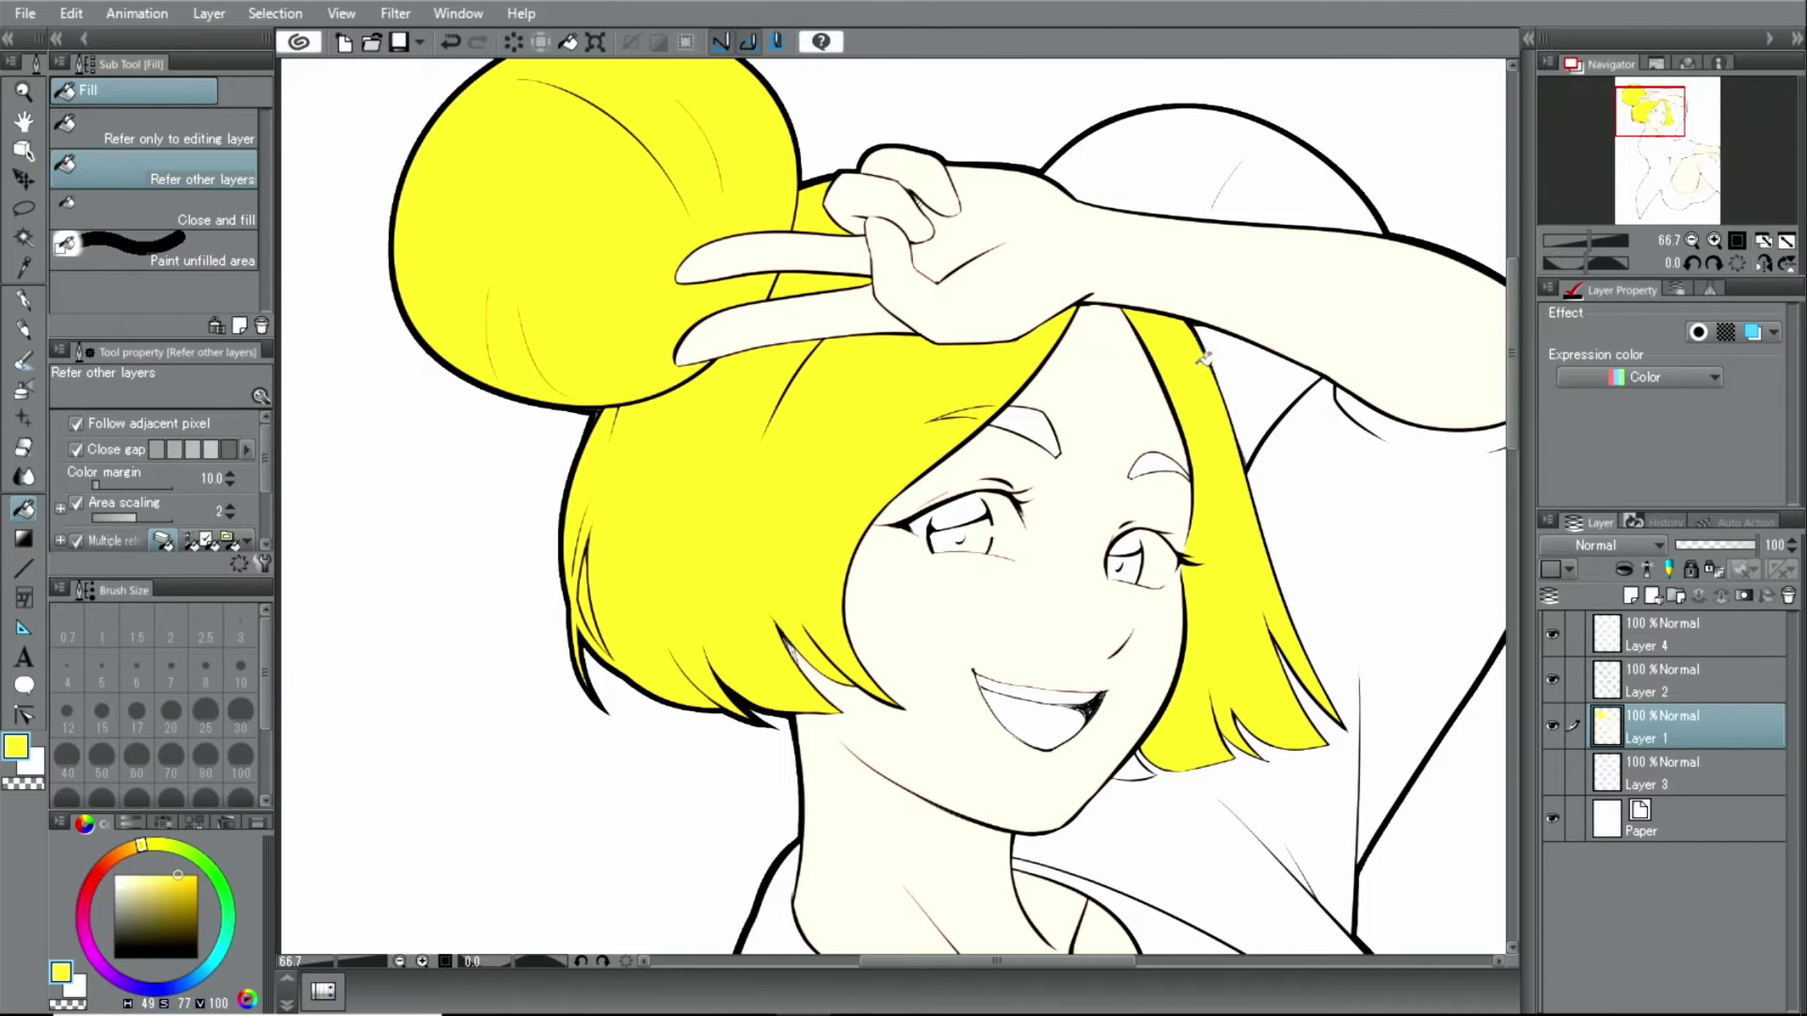
left_click(1261, 364)
left_click(1194, 166)
left_click(1136, 763)
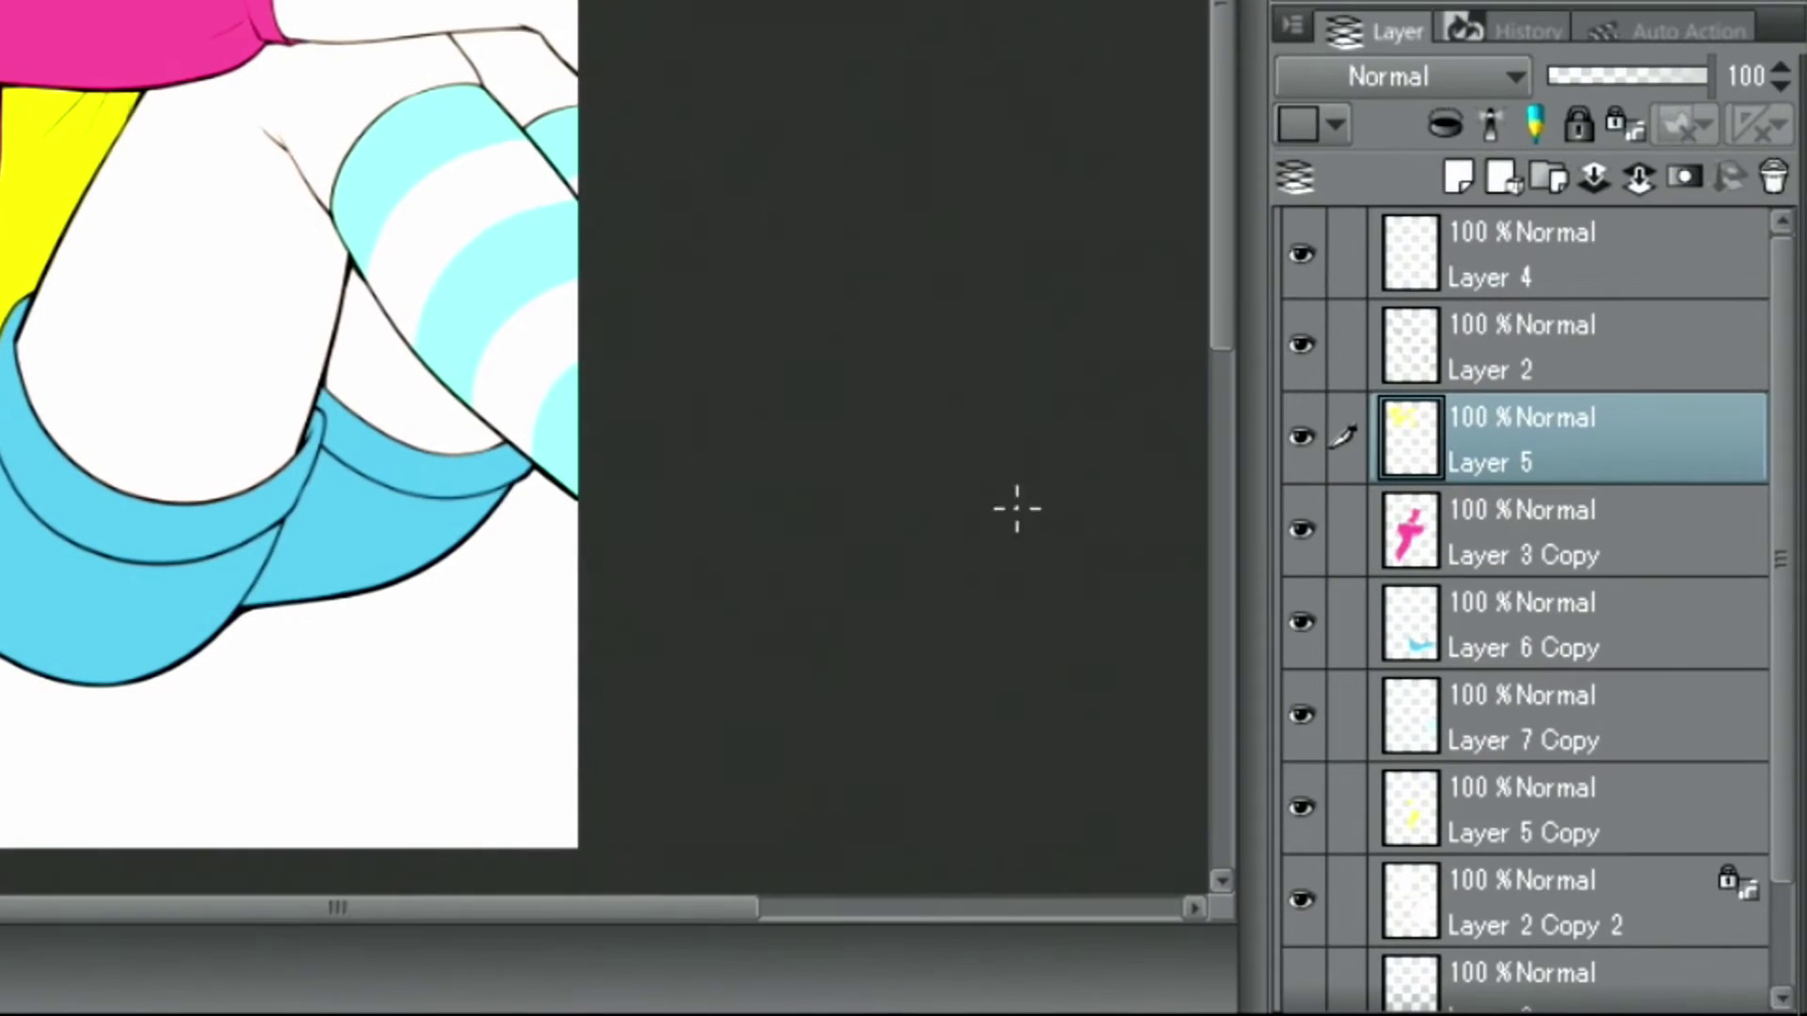
mouse_move(1788, 383)
left_mouse_down()
mouse_move(1784, 551)
mouse_move(1782, 364)
left_mouse_up()
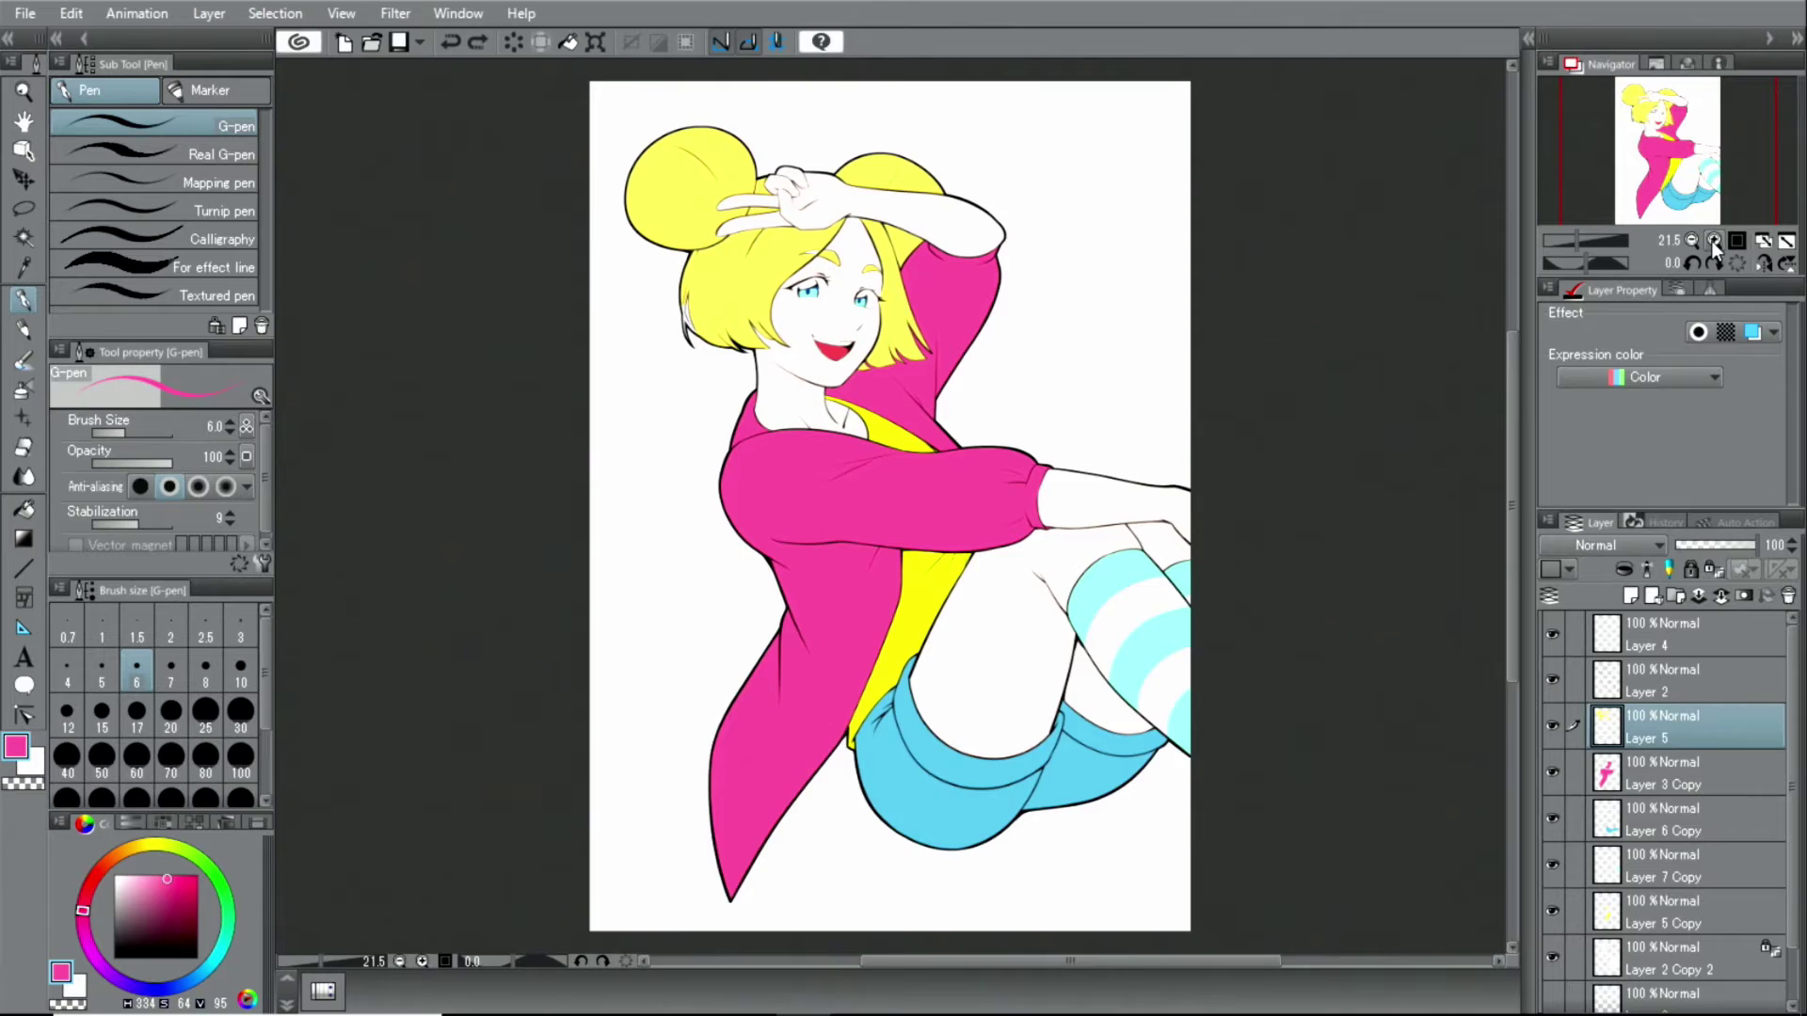
Zoom to the head and sample the hair's yellow with the Eyedropper.
left_click(1712, 241)
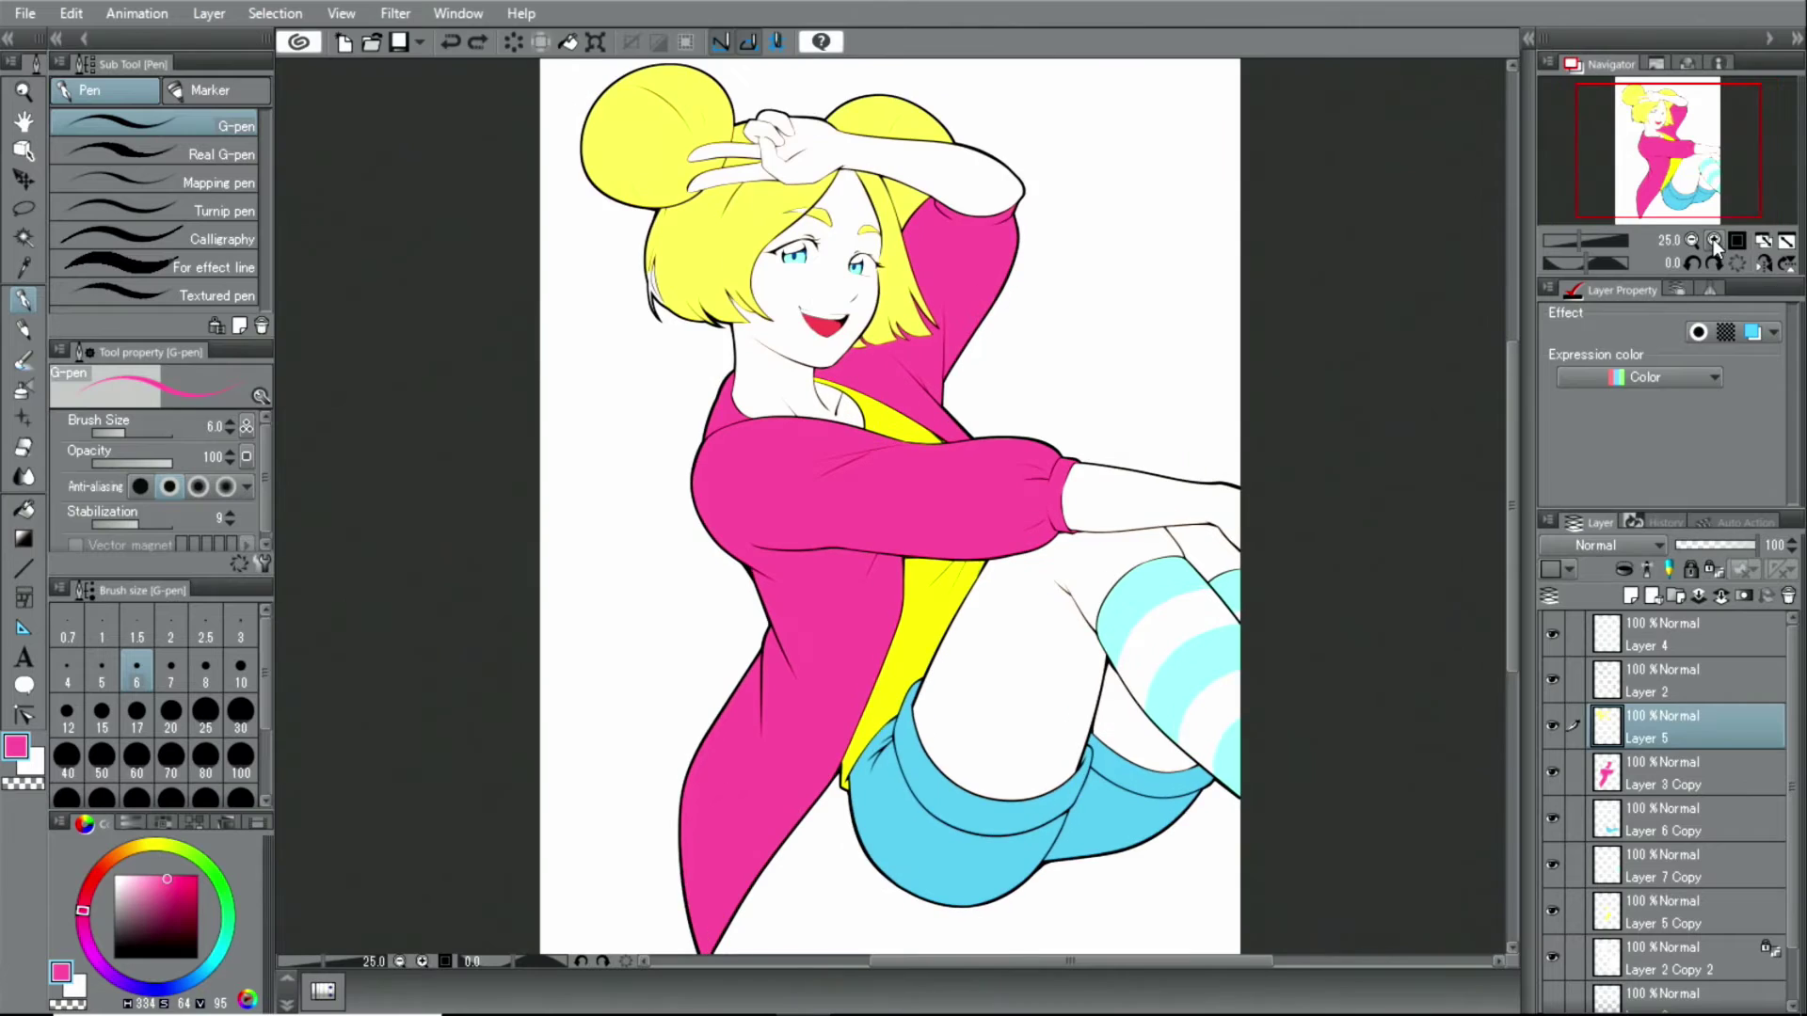
left_click_drag(1652, 142, 1625, 110)
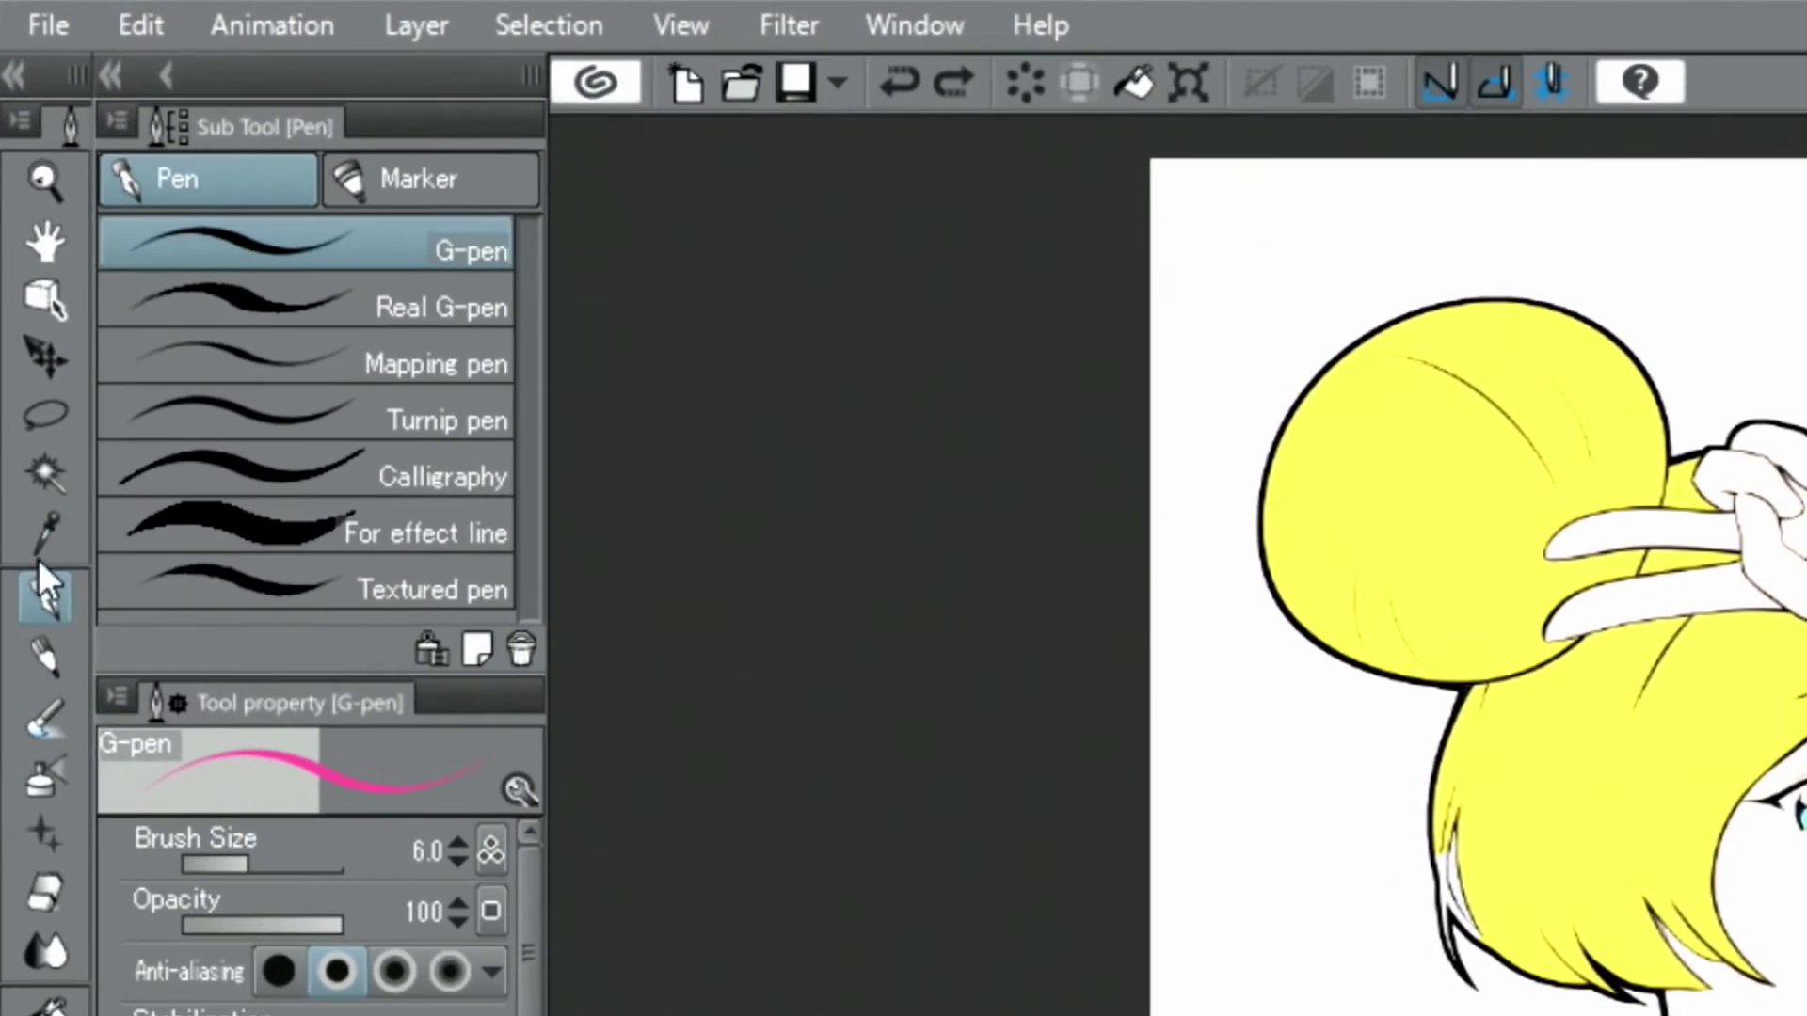
left_click(28, 419)
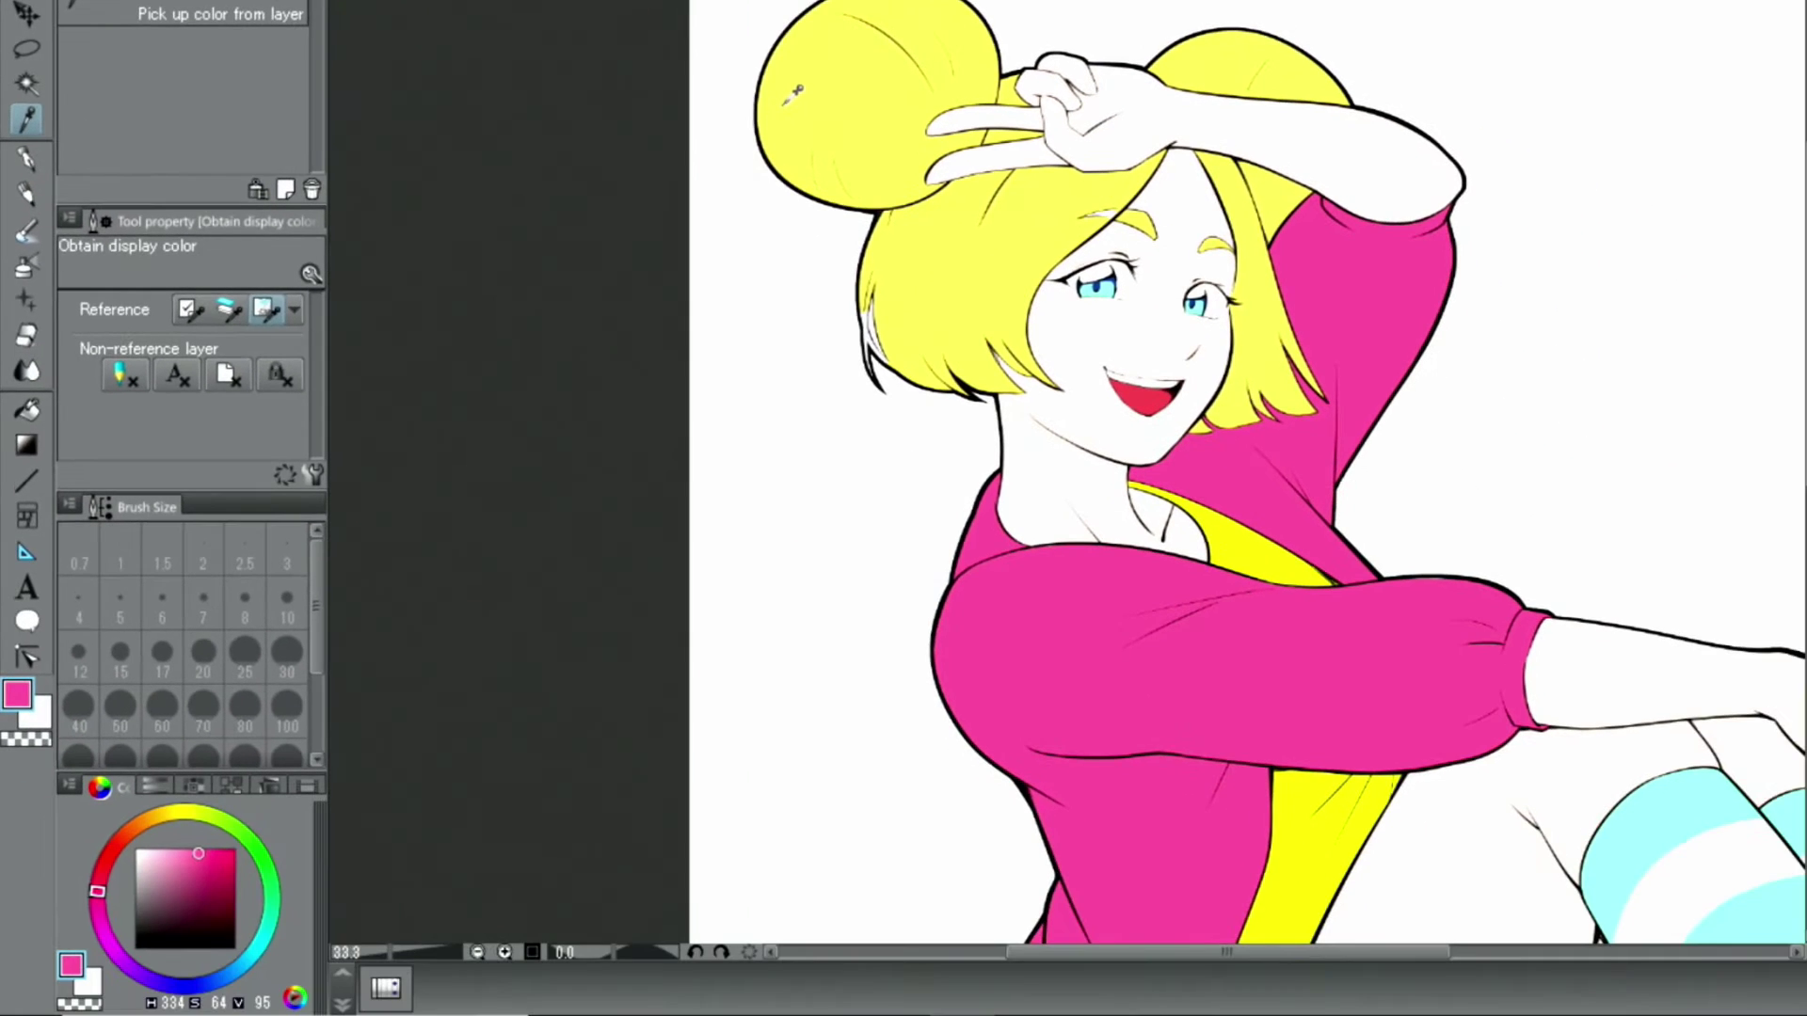
left_click(793, 91)
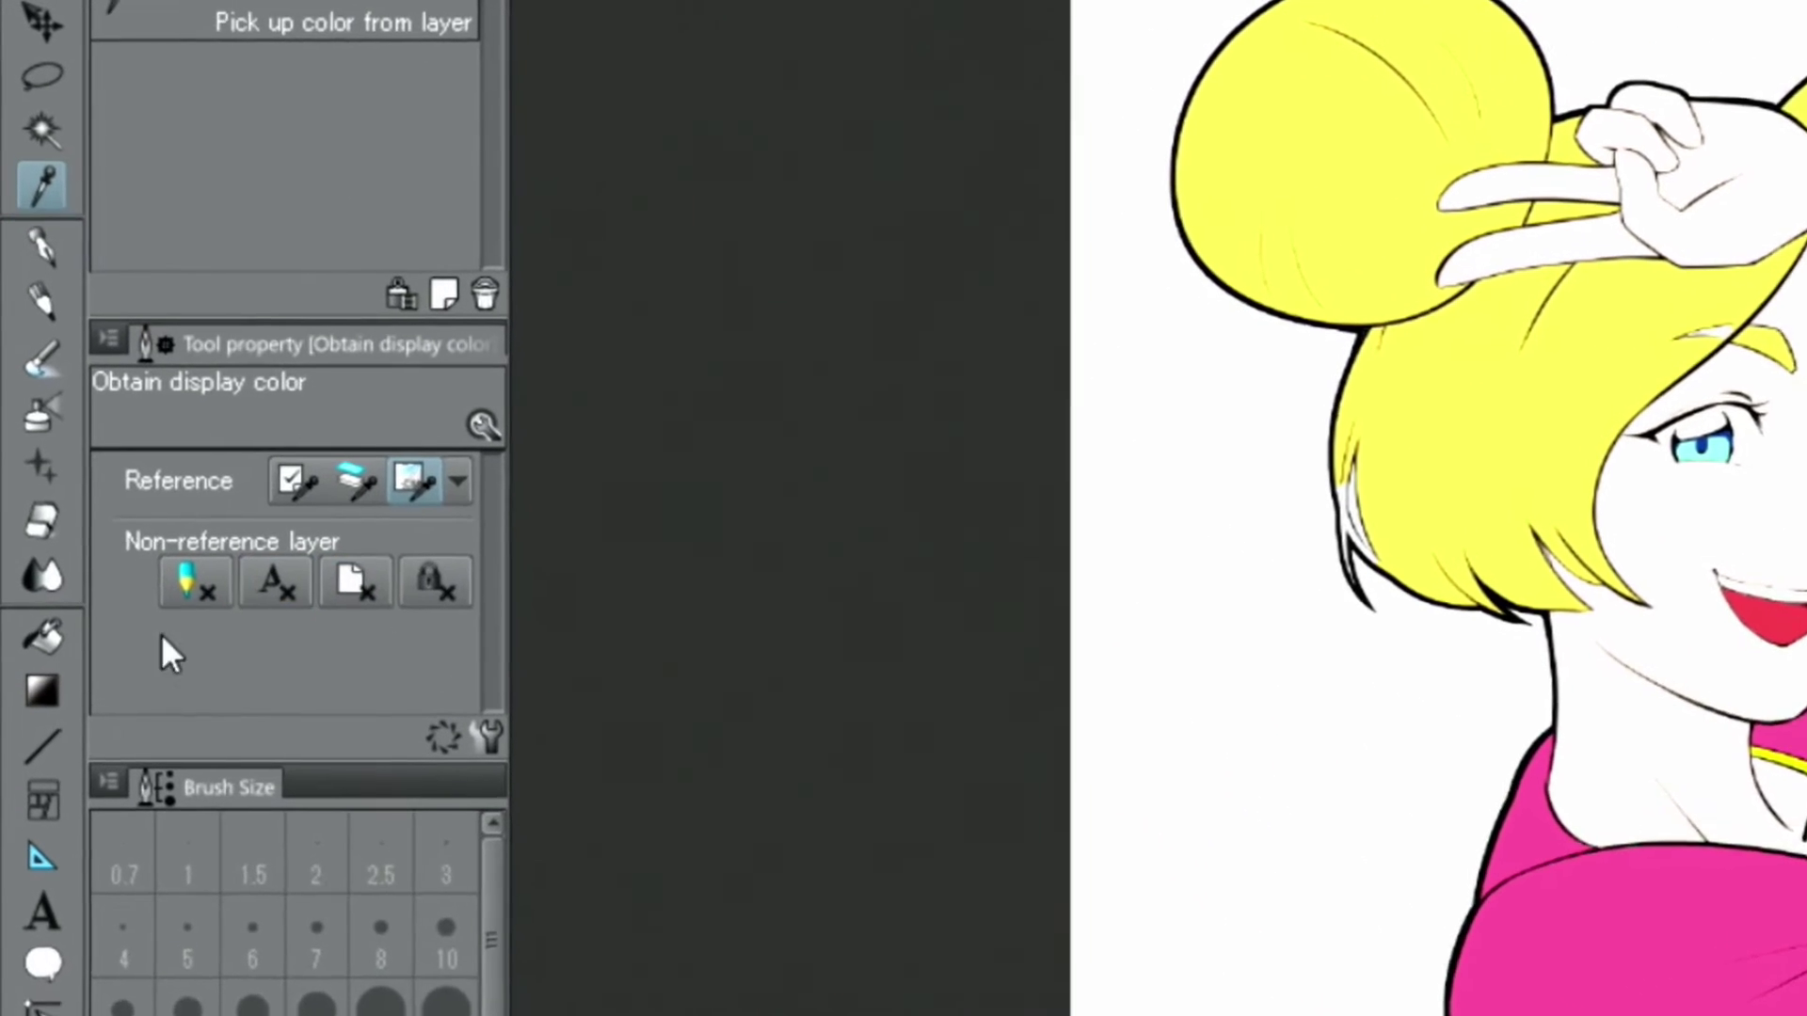
Select the Fill tool's Paint unfilled area sub tool and fit the drawing to the window.
left_click(23, 407)
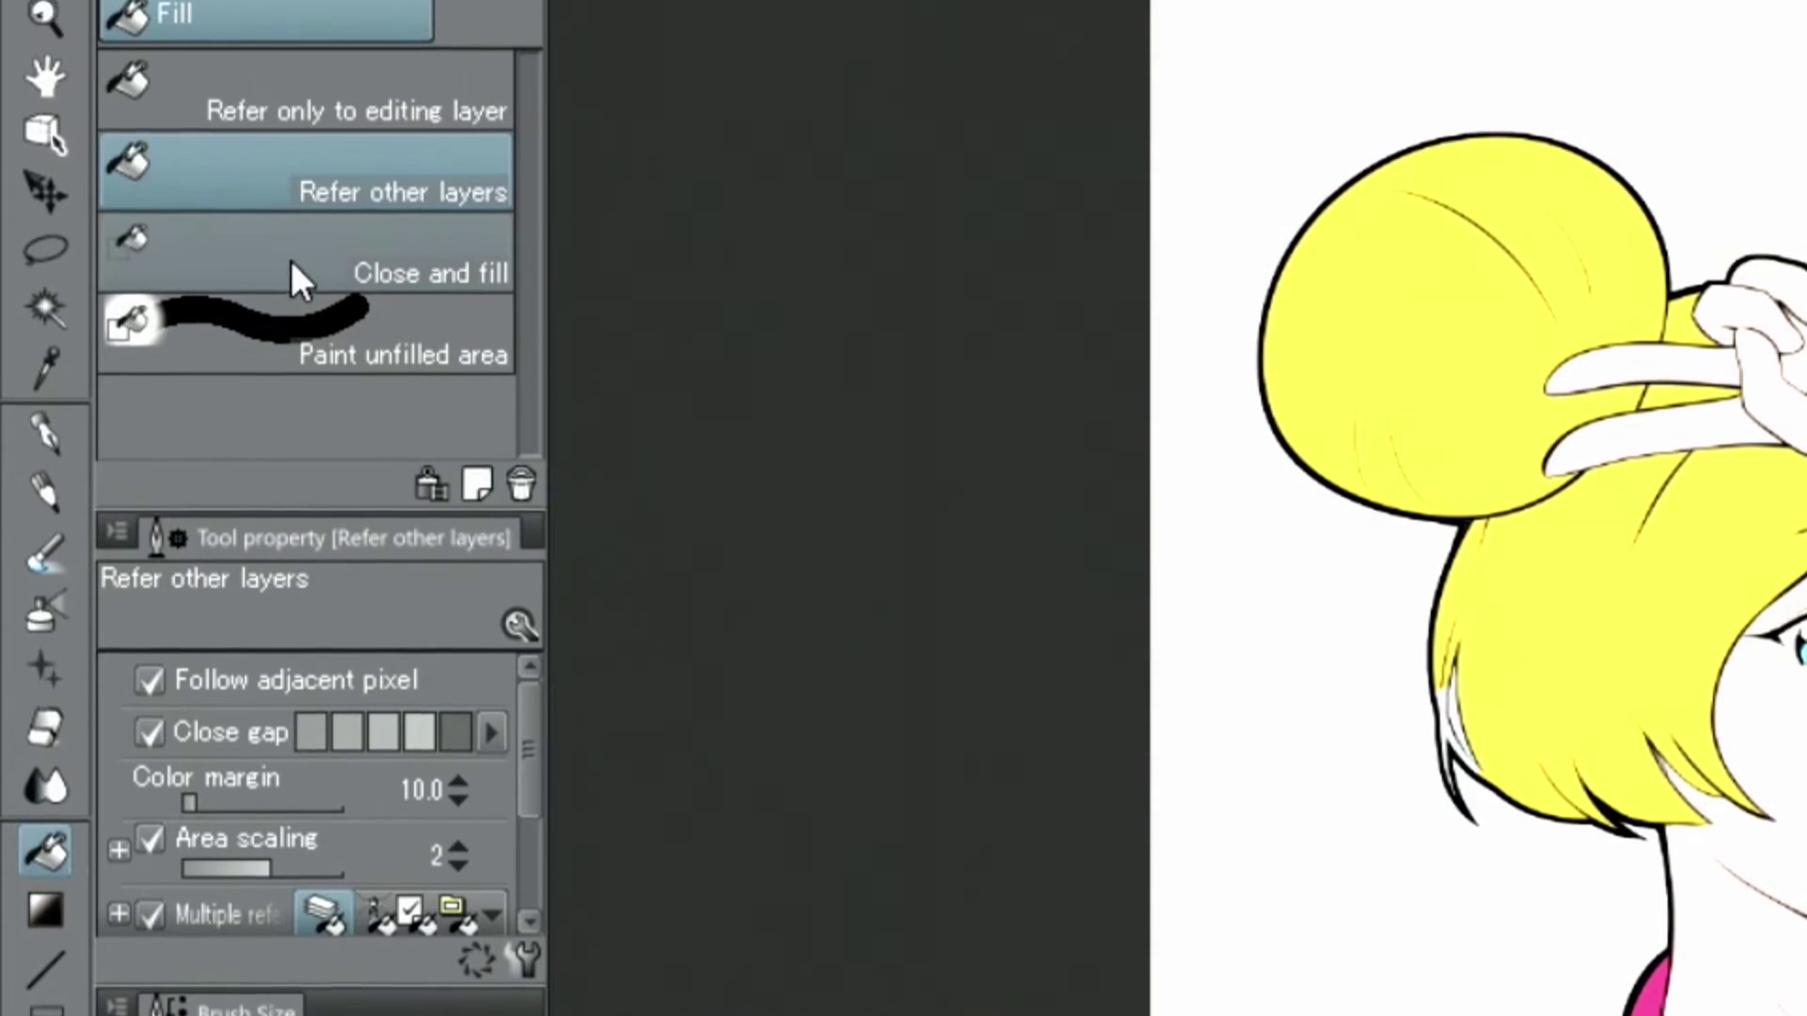
left_click(287, 316)
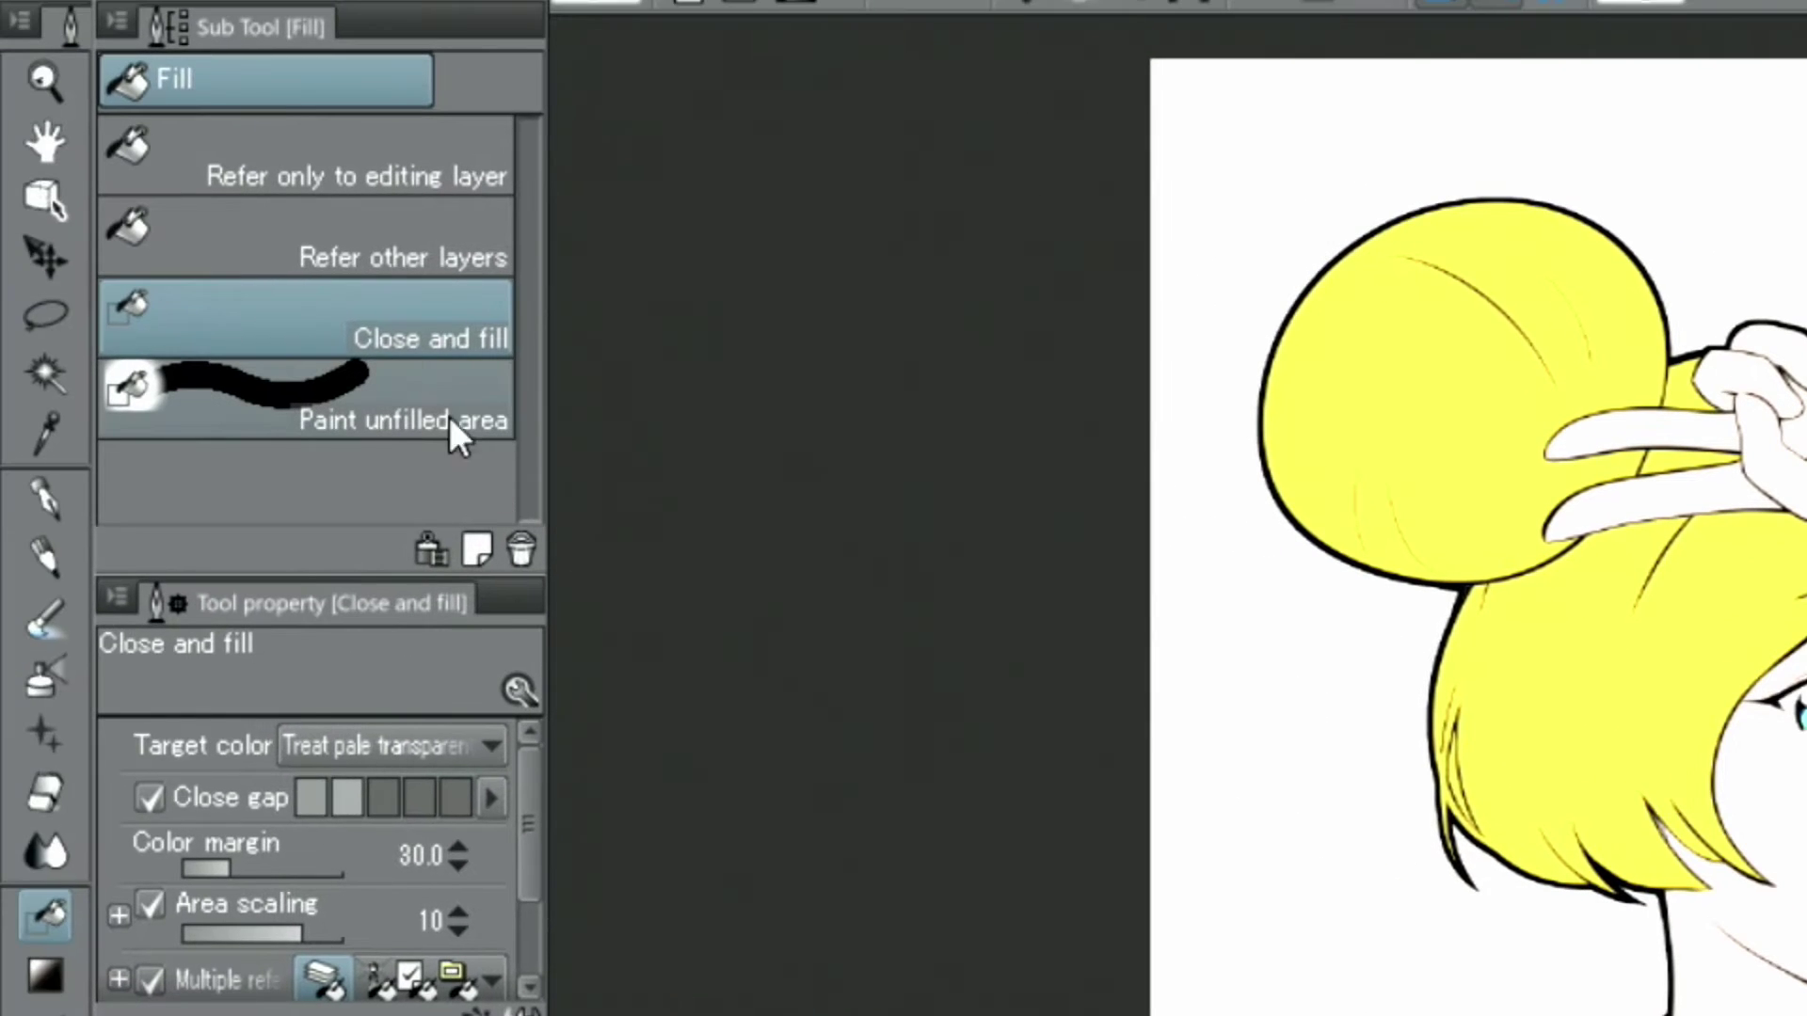
left_click(450, 418)
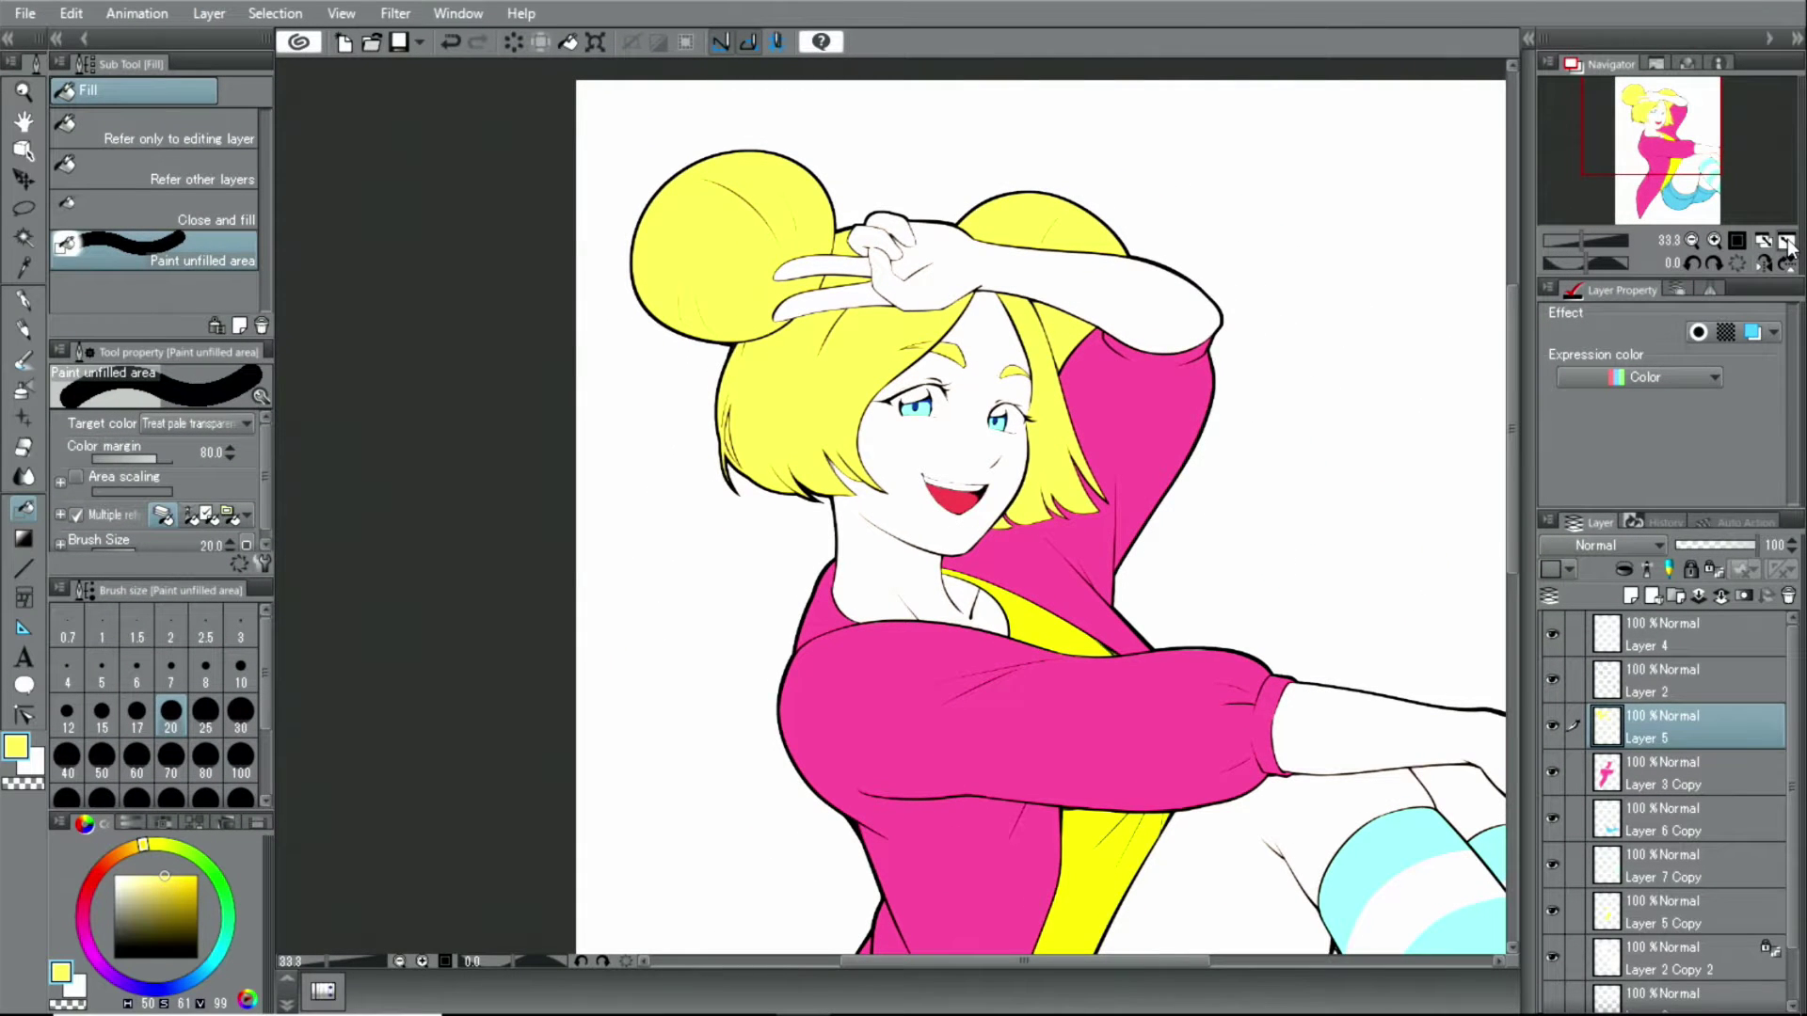
left_click(1786, 243)
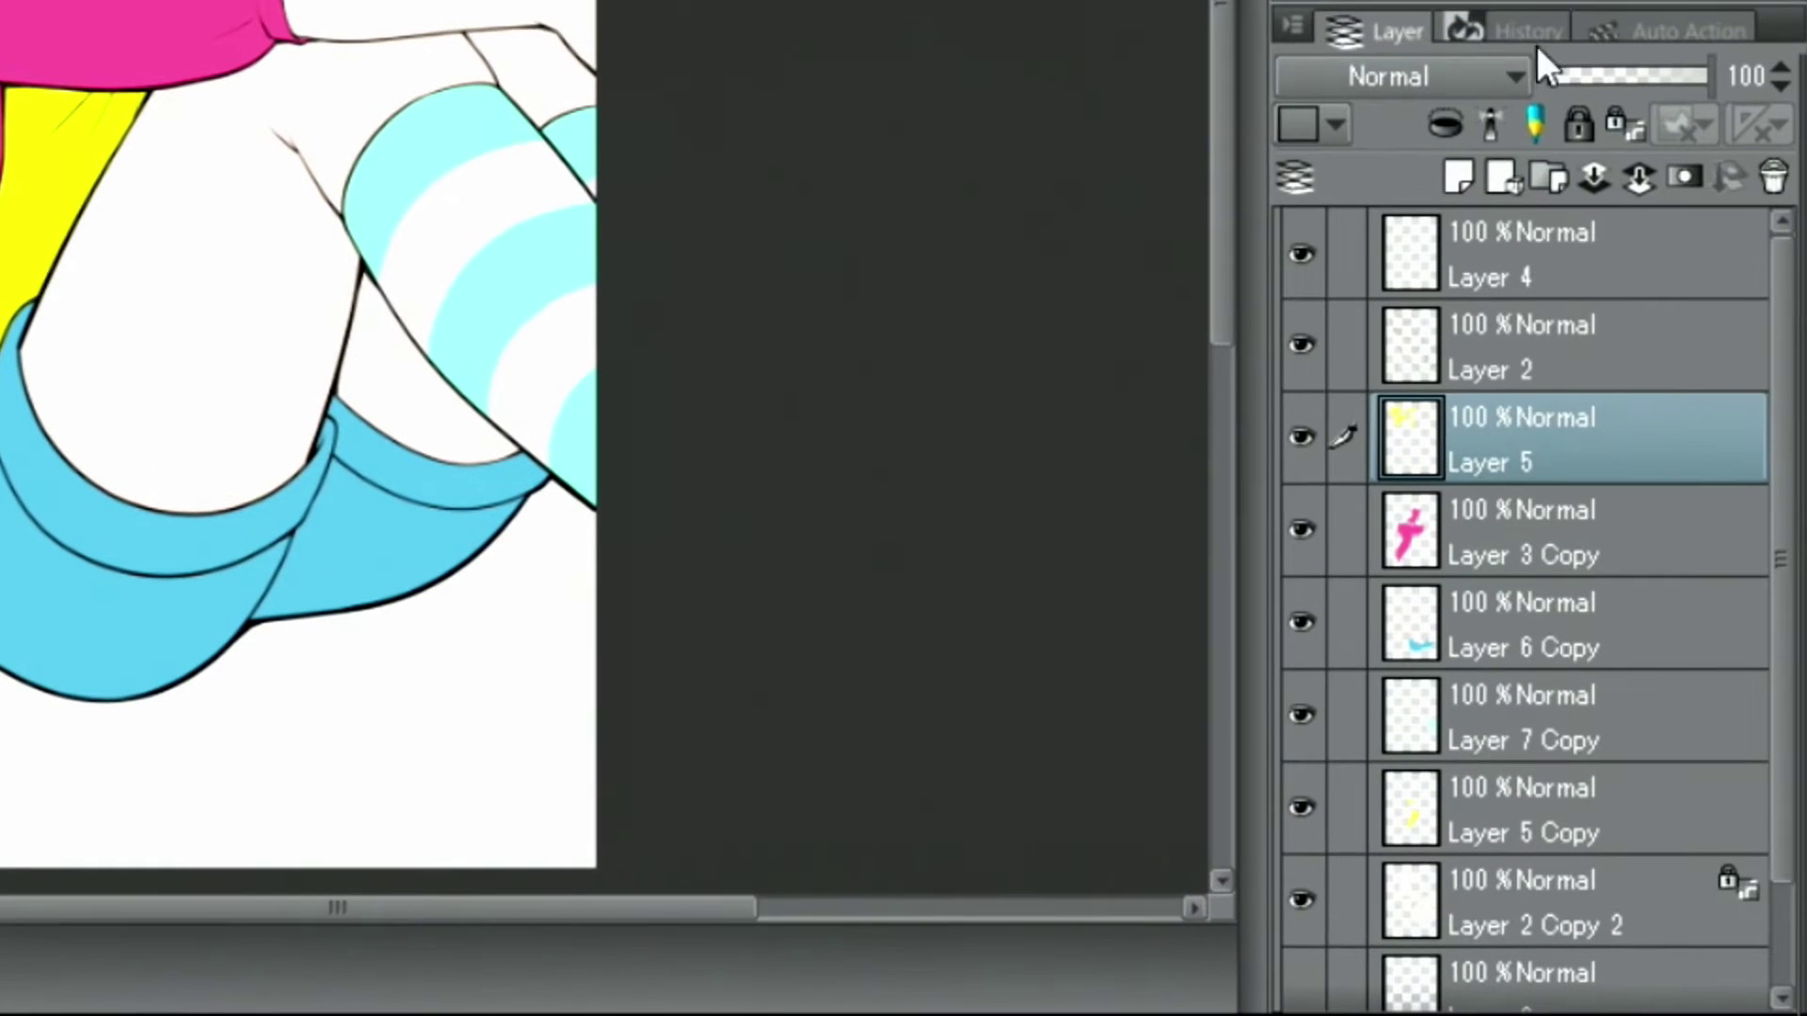
mouse_move(1778, 294)
left_mouse_down()
mouse_move(1777, 382)
mouse_move(1768, 300)
left_mouse_up()
Create Folder 1 and move Layer 5 through Layer 2 Copy 2 into it.
left_click(1549, 173)
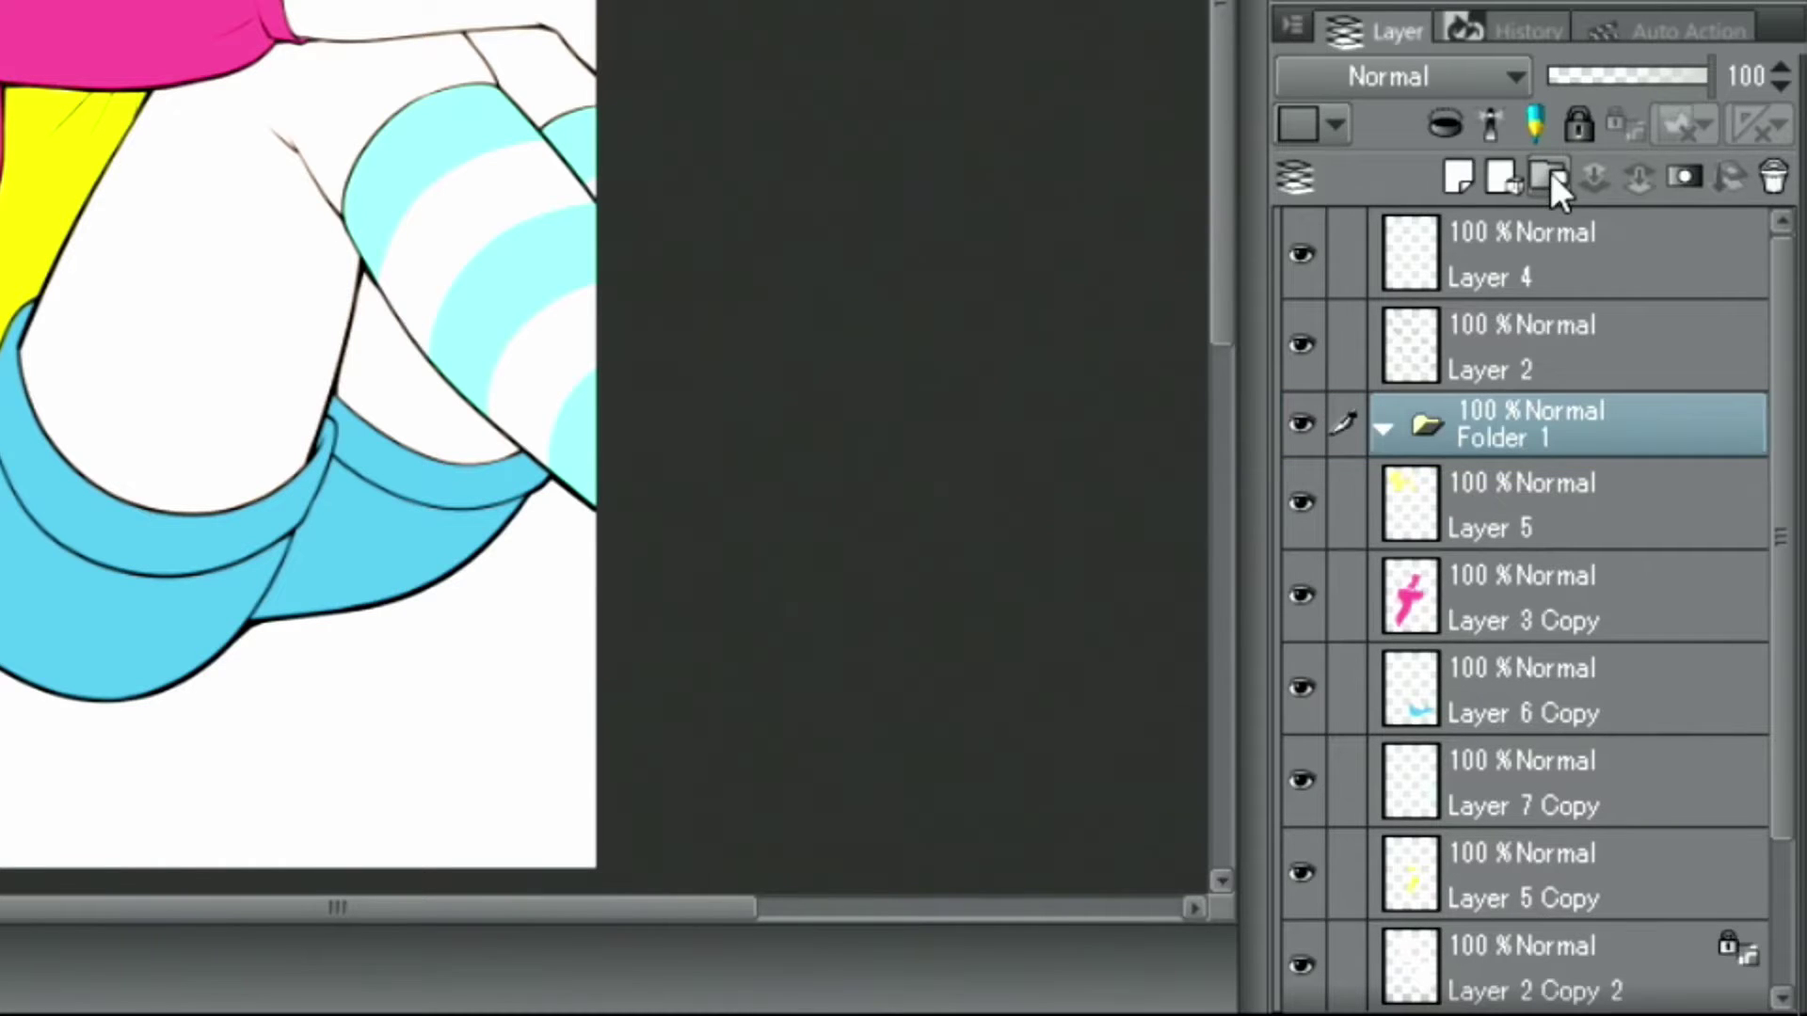
left_click(1637, 515)
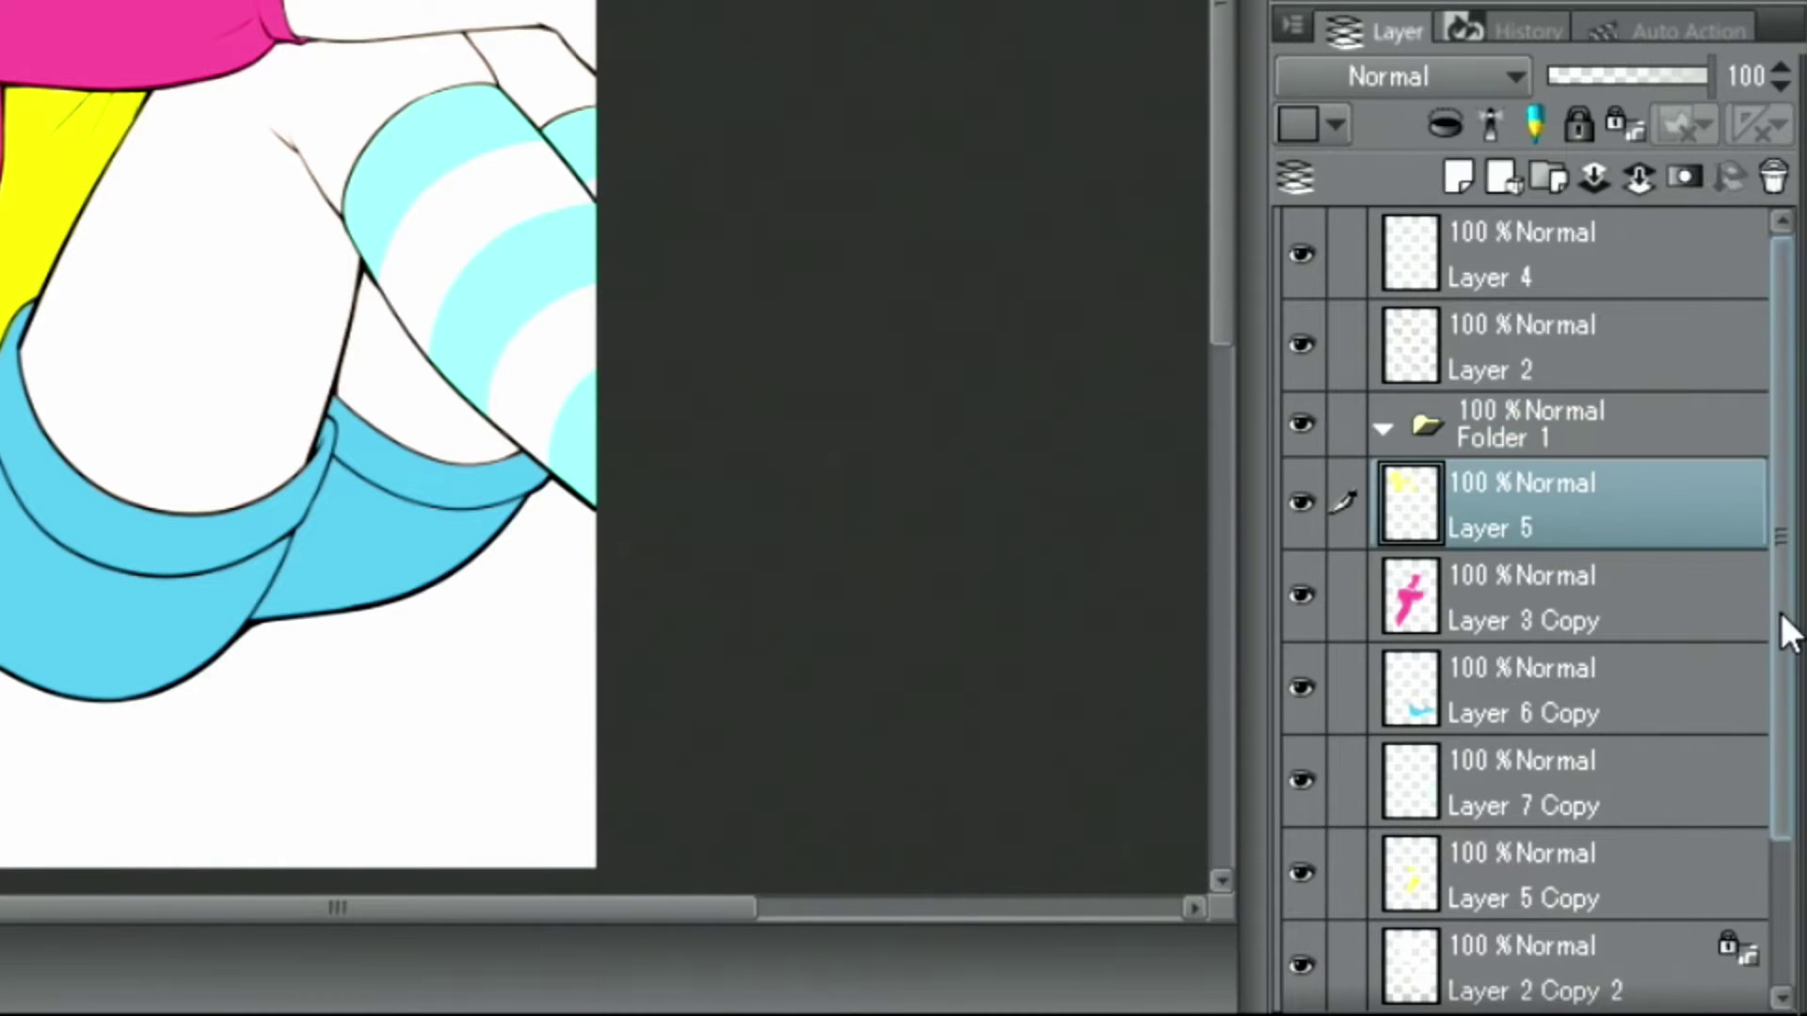
mouse_move(1782, 617)
left_mouse_down()
mouse_move(1777, 684)
mouse_move(1436, 700)
left_mouse_up()
left_click_drag(1352, 823, 1353, 479)
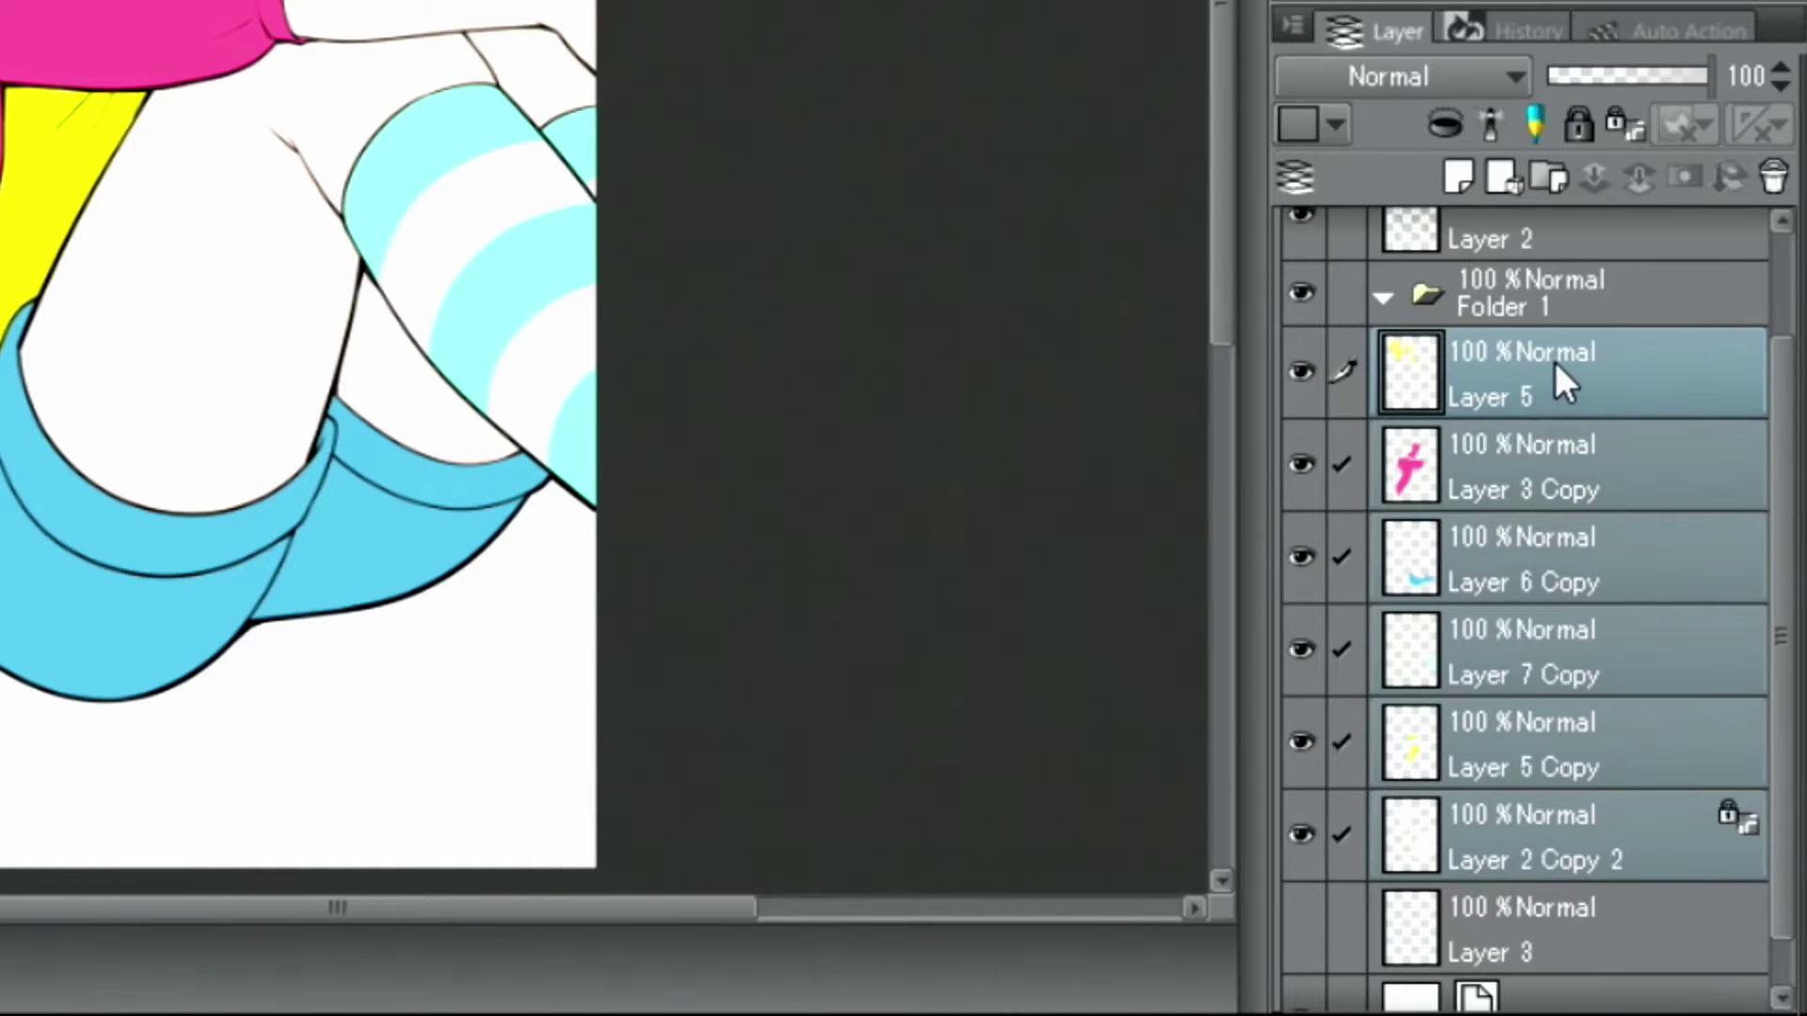
left_click_drag(1553, 361, 1519, 300)
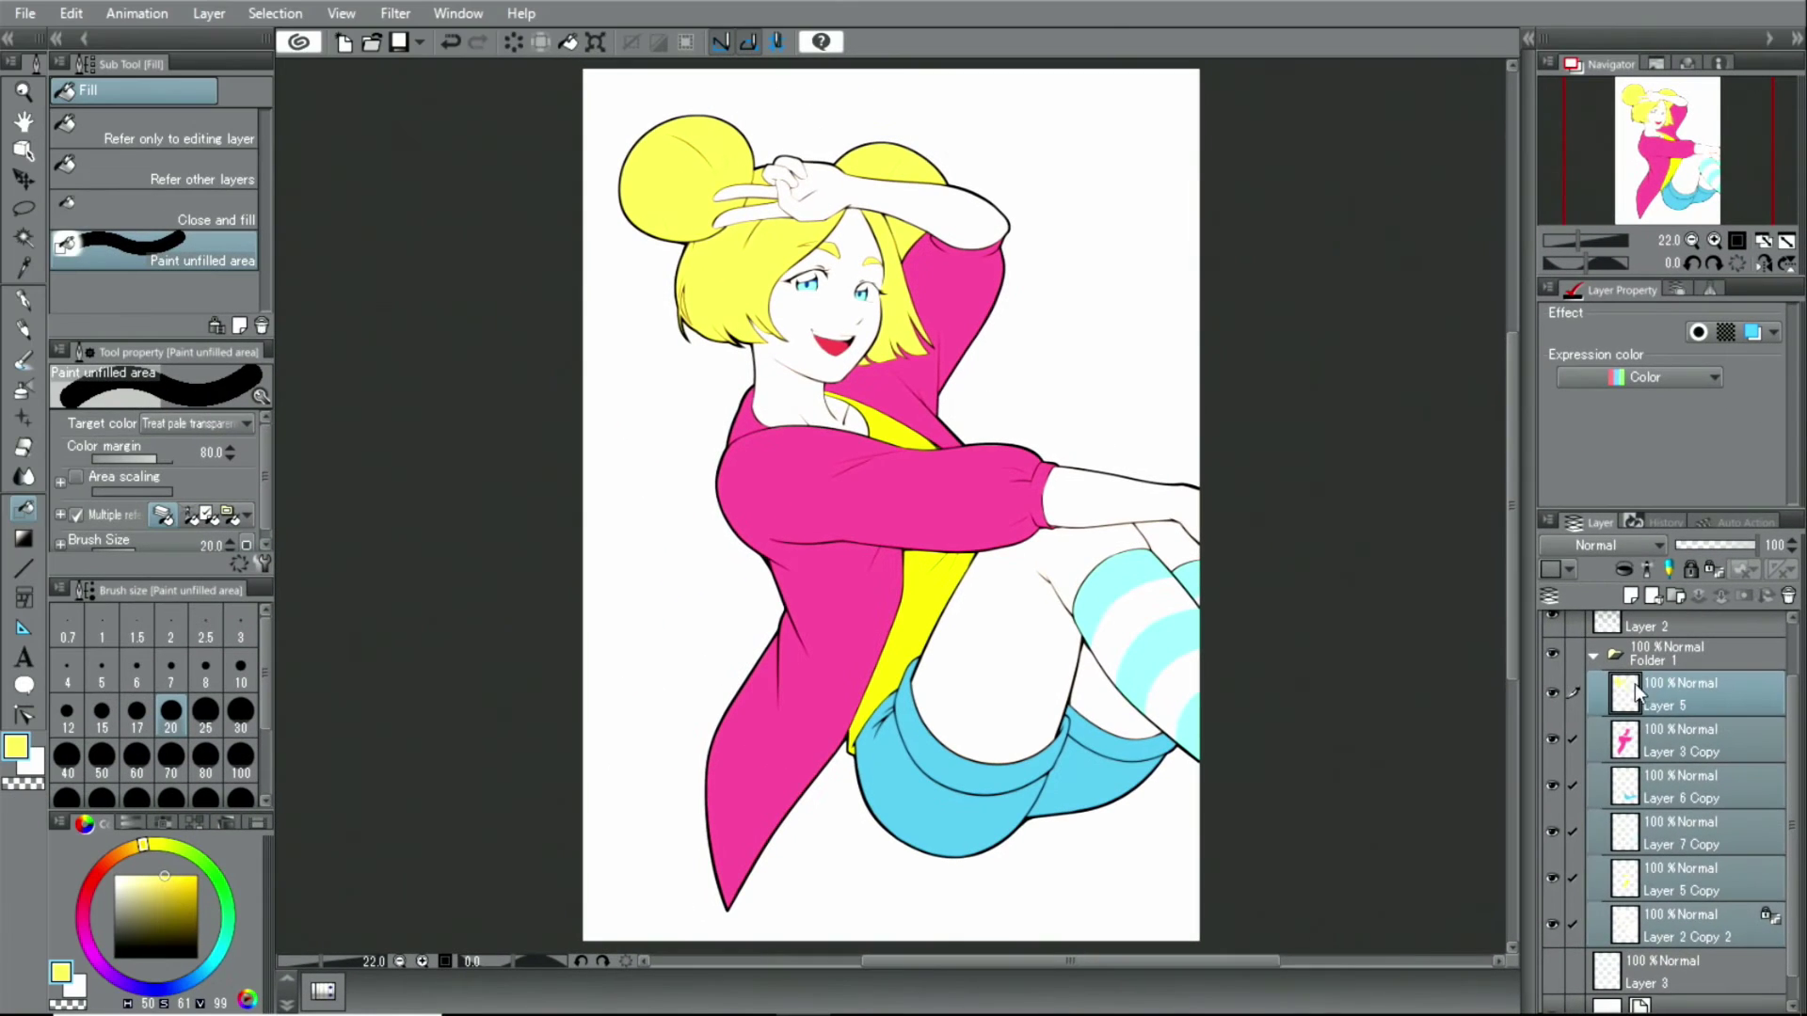
Collapse Folder 1, toggle its visibility to check the colours, and switch to the G-pen.
left_click(1596, 719)
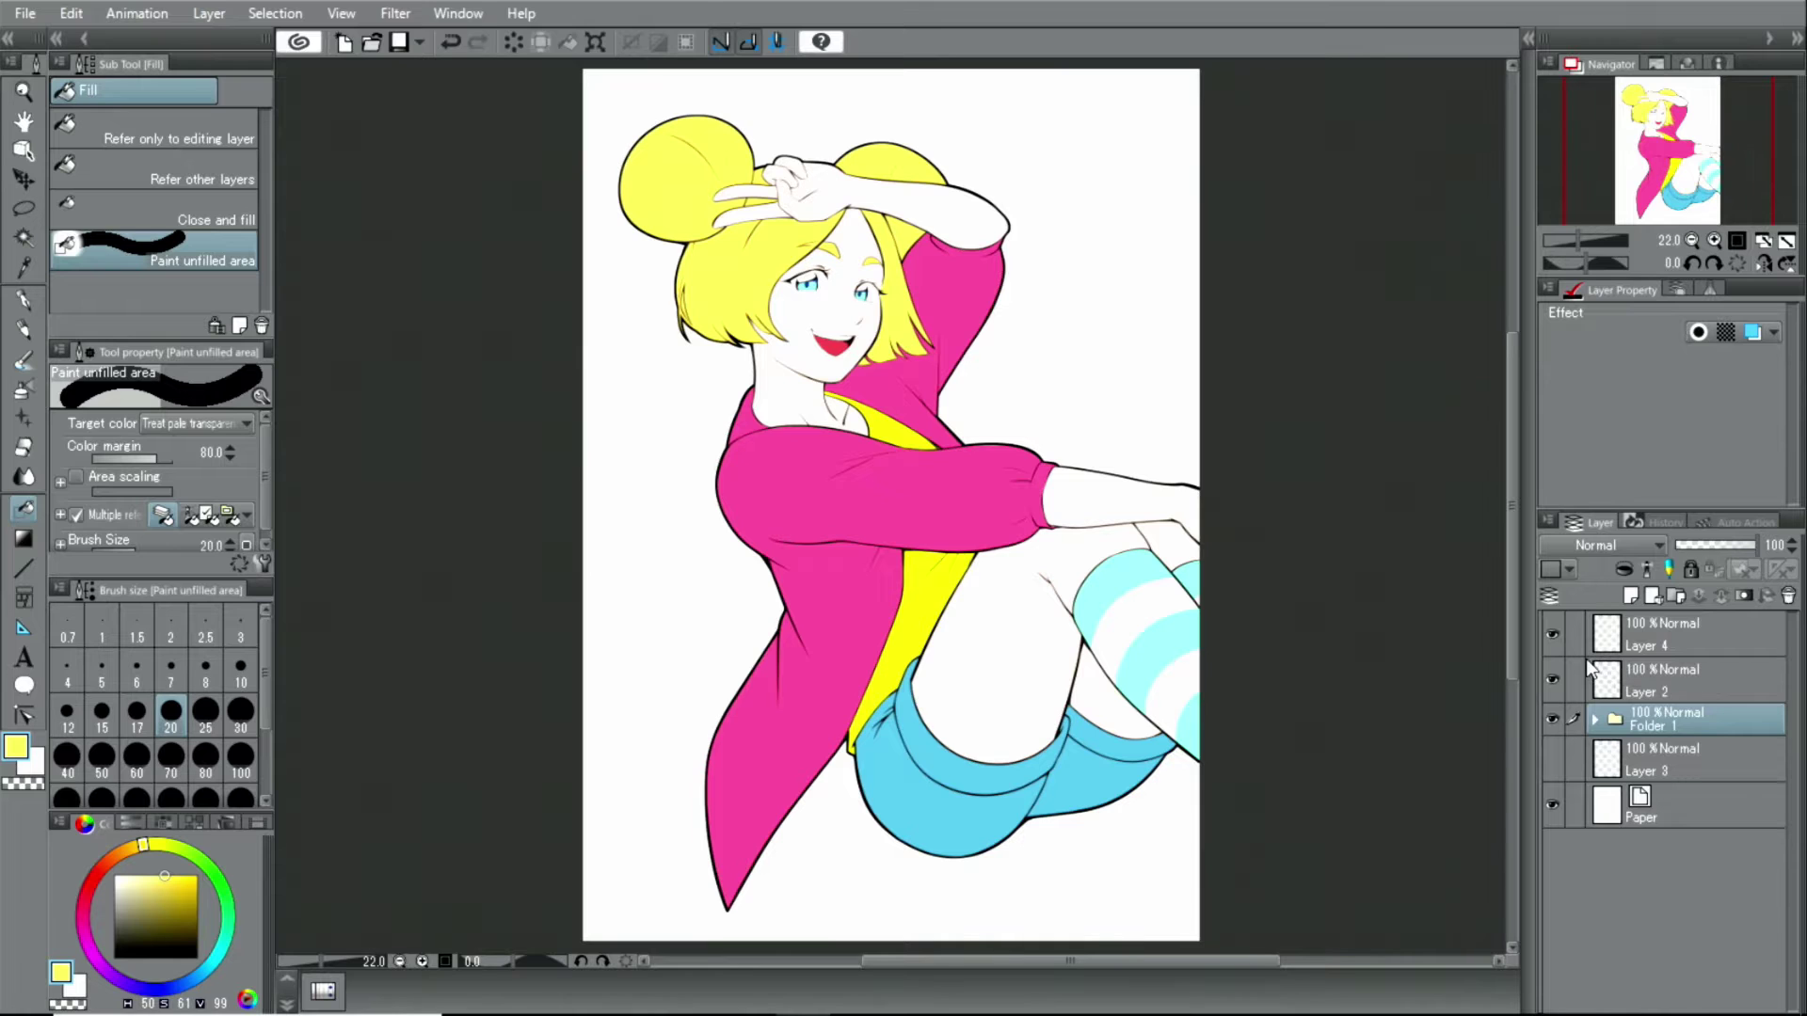
left_click(1553, 718)
left_click(1552, 719)
key("p")
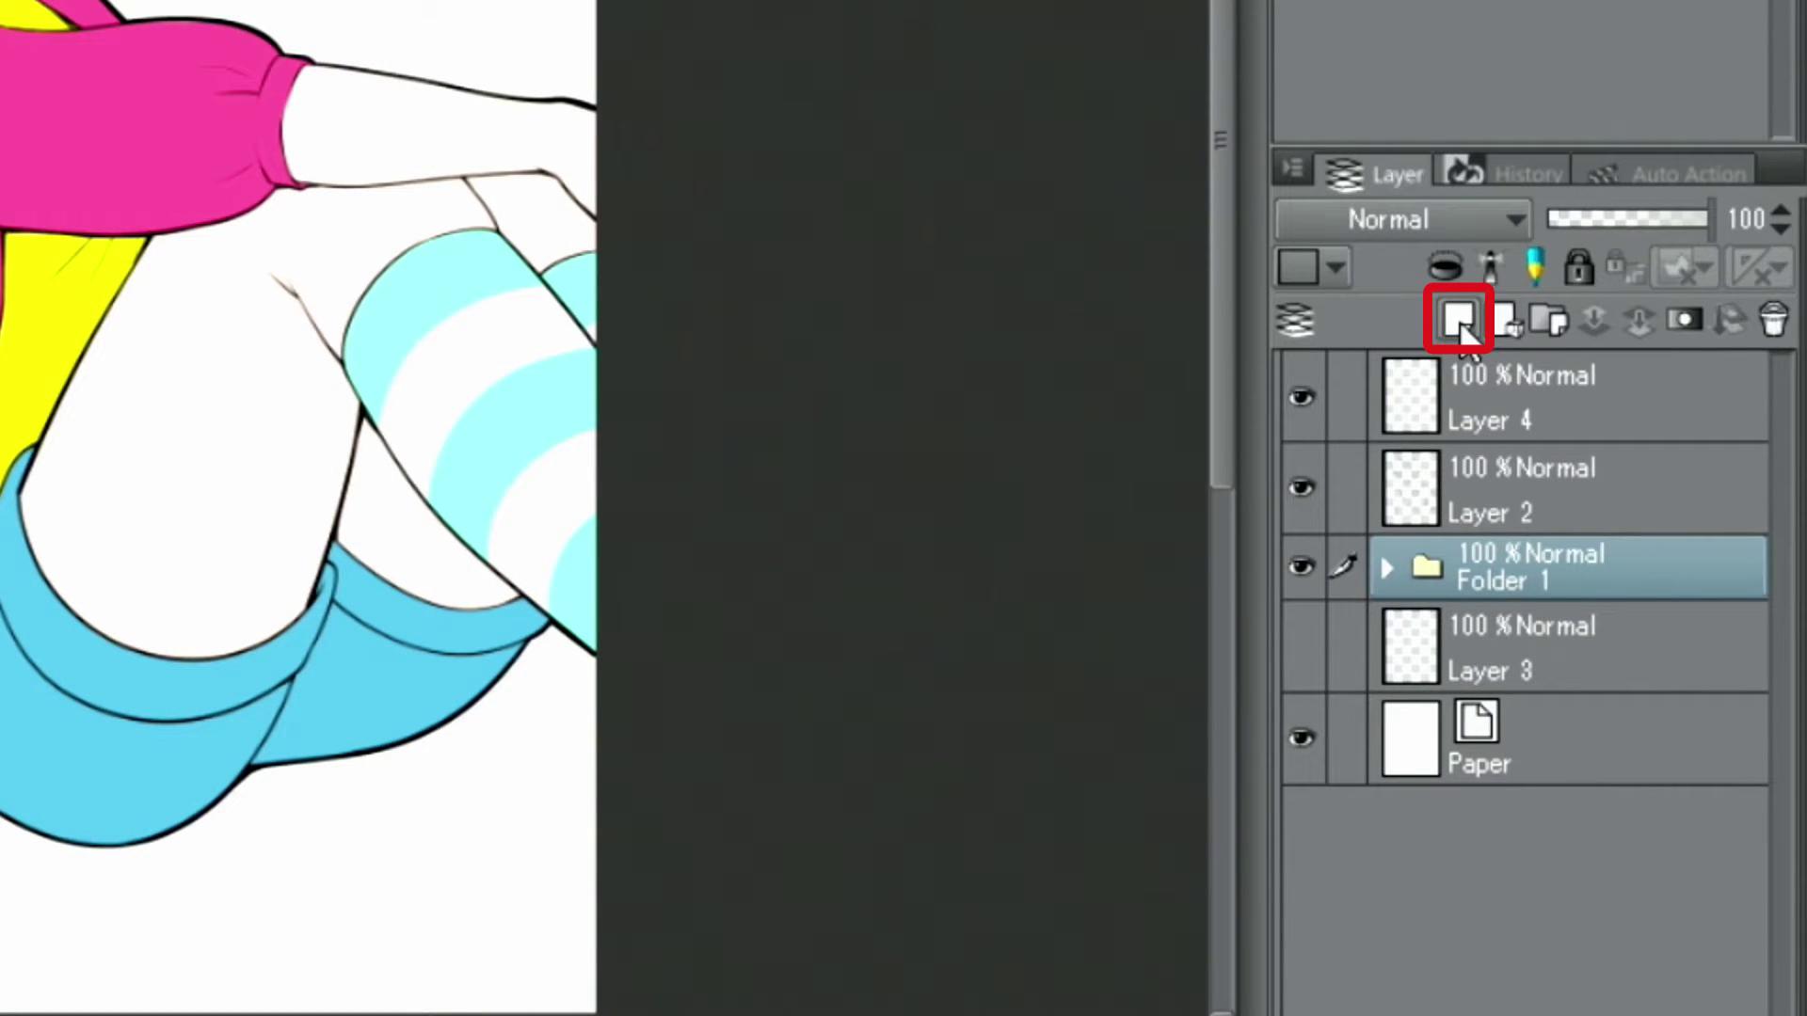
Add a raster layer above Folder 1 and set its blending mode to Multiply.
left_click(1461, 321)
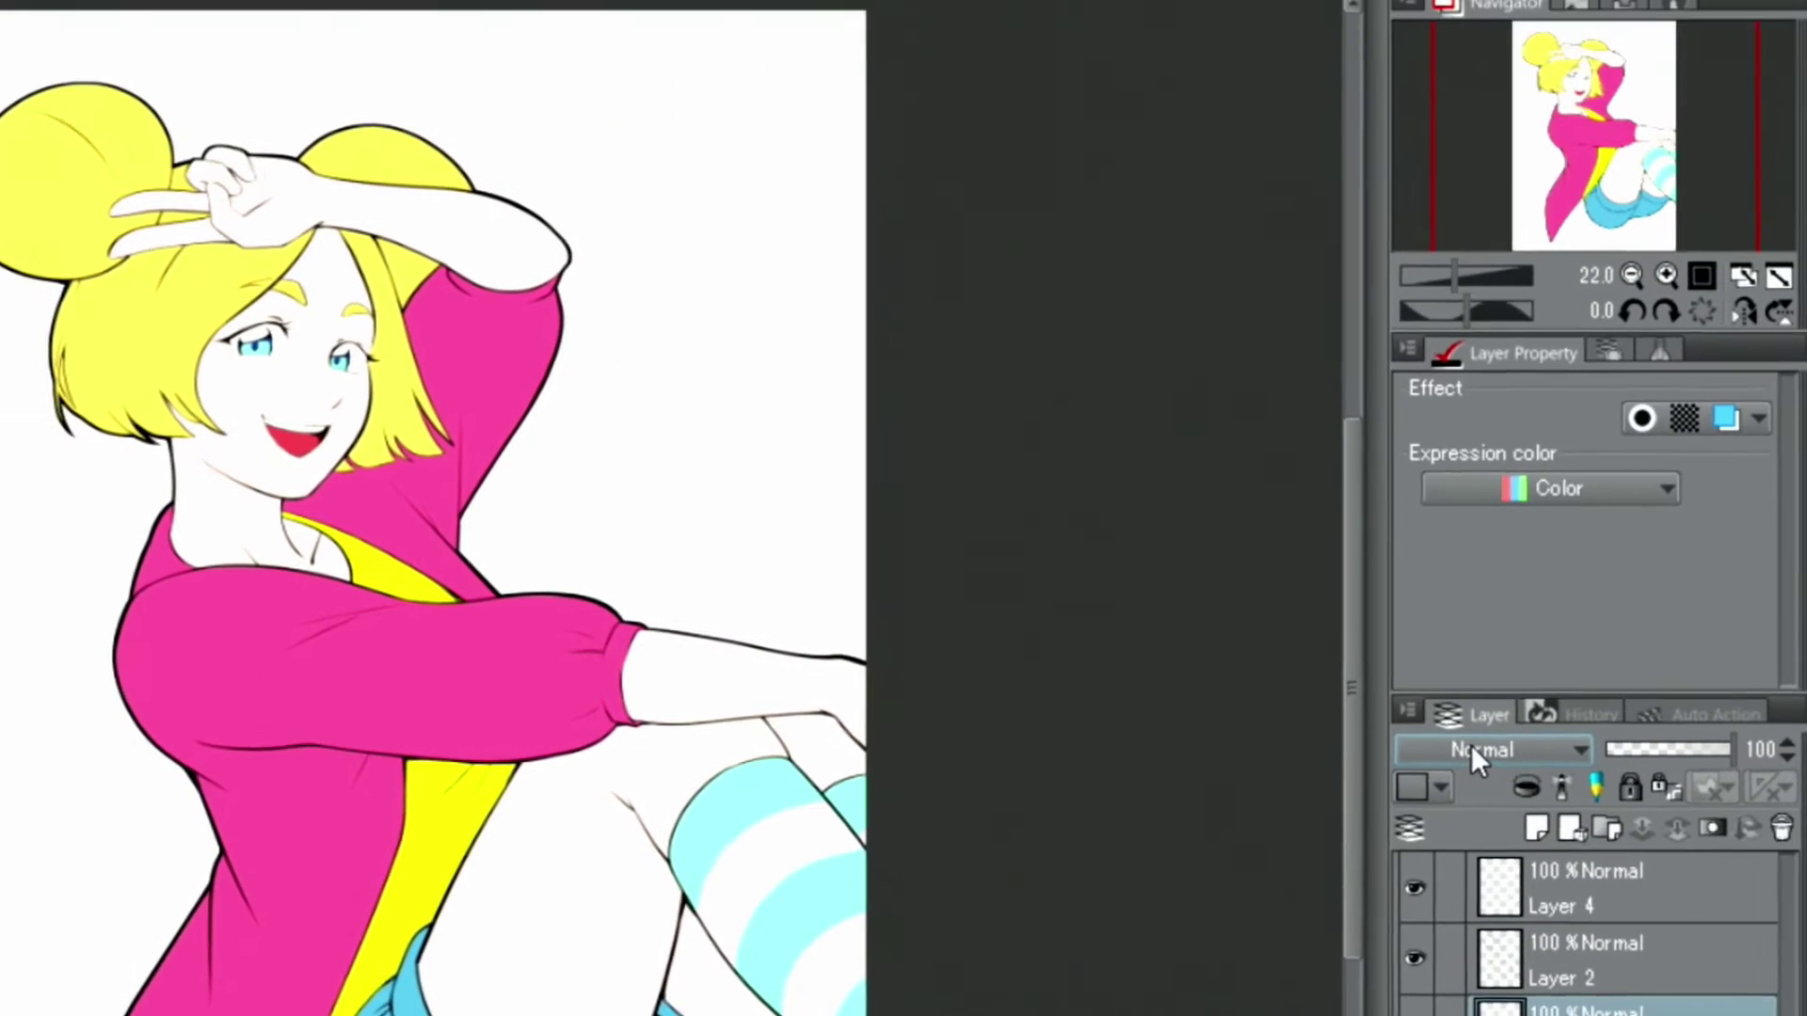
left_click(1470, 748)
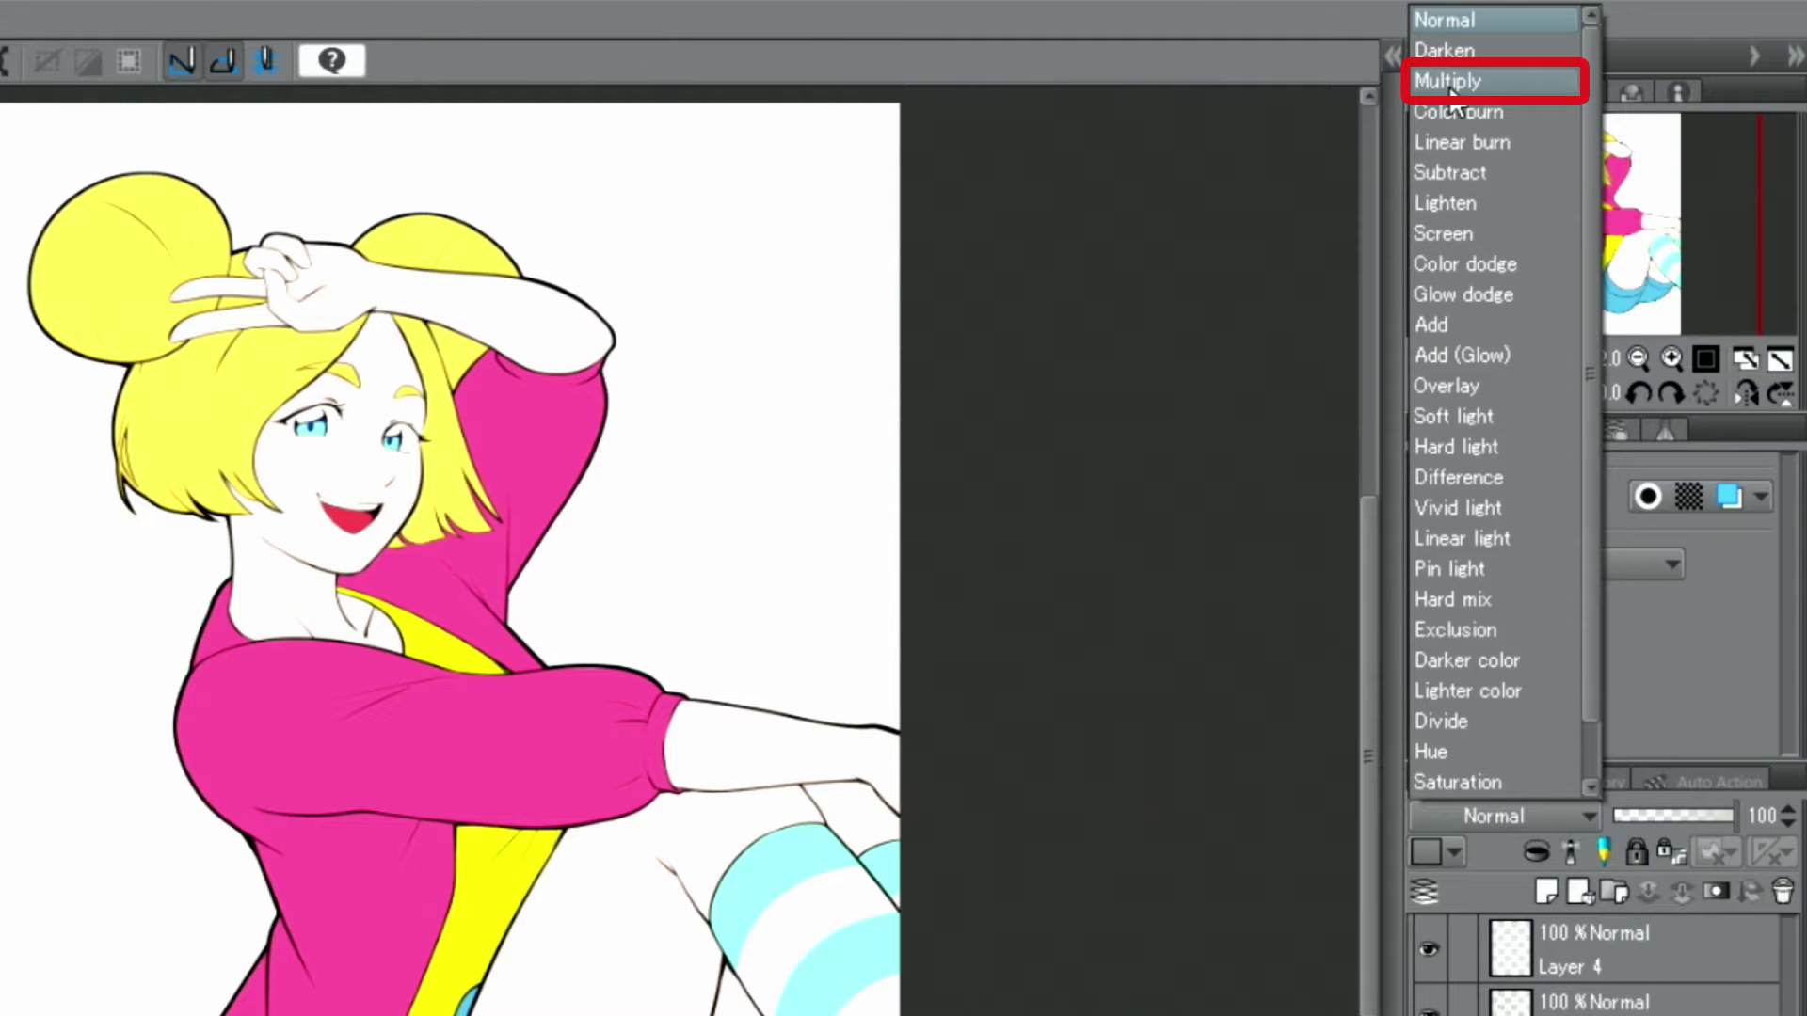
left_click(1450, 85)
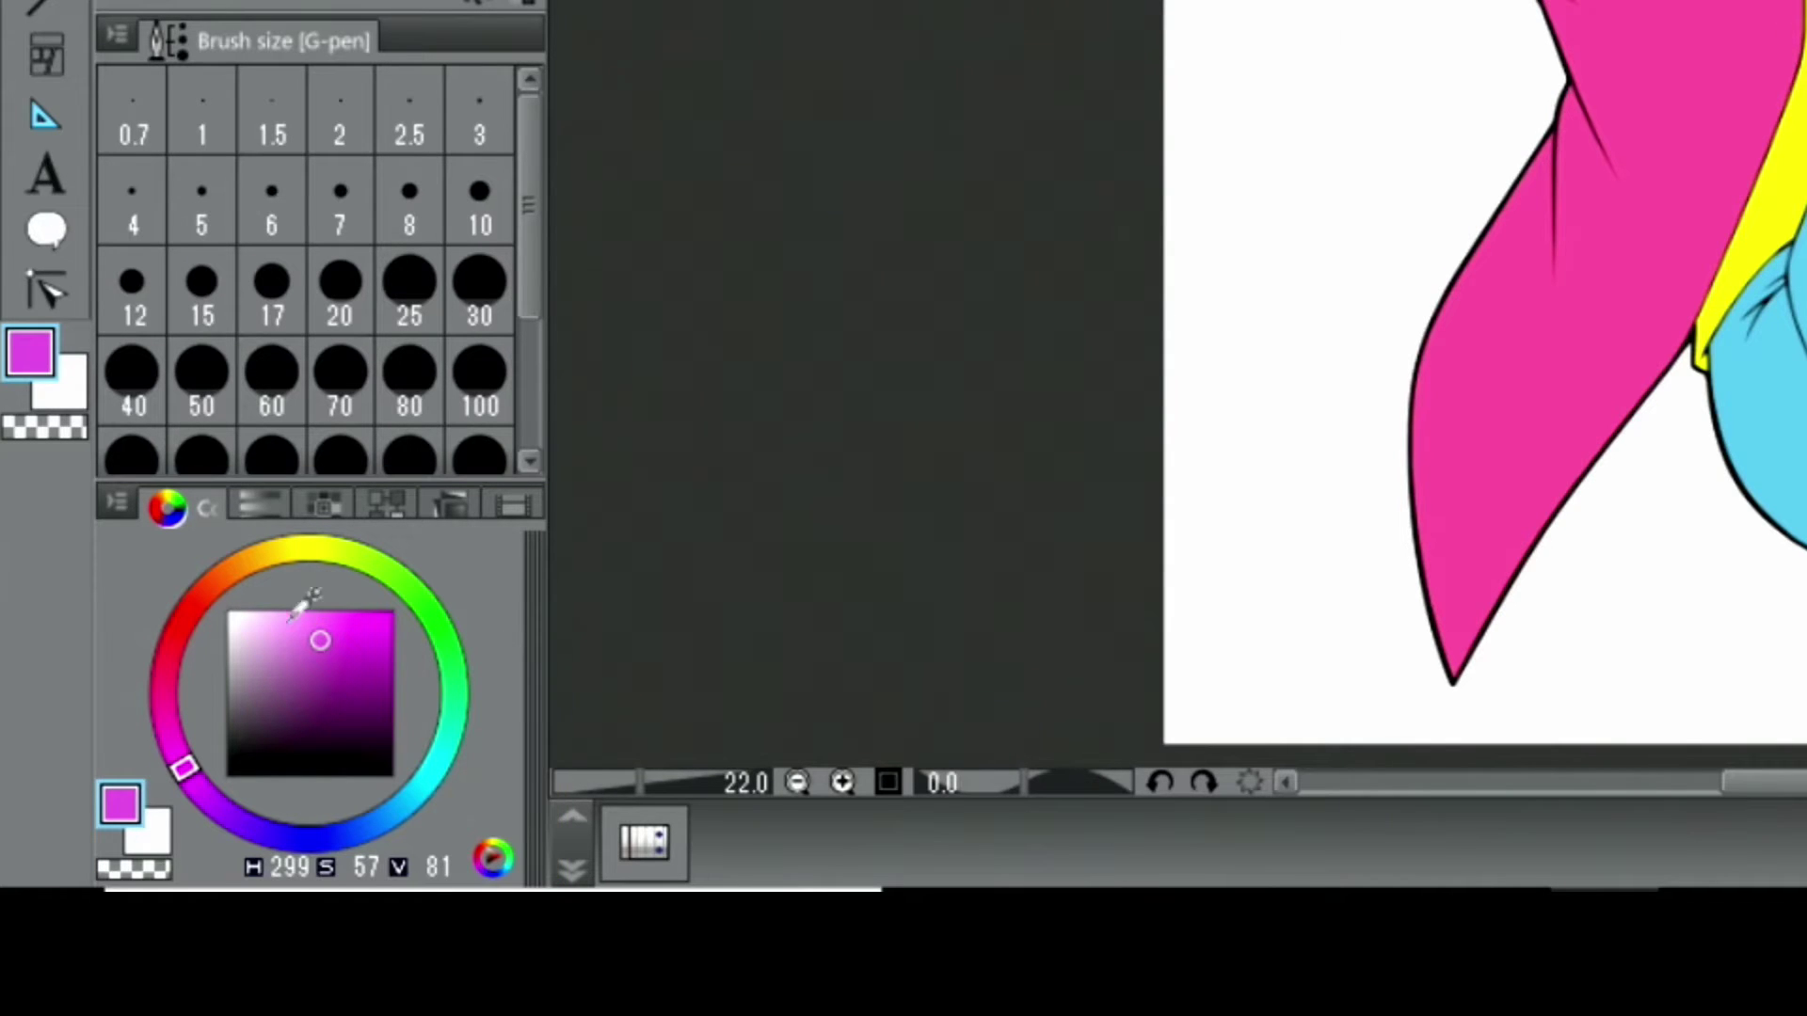
Pick a softer pink and paint two shading strokes down the jacket's left edge.
mouse_move(320, 637)
left_mouse_down()
mouse_move(291, 617)
mouse_move(264, 631)
left_mouse_up()
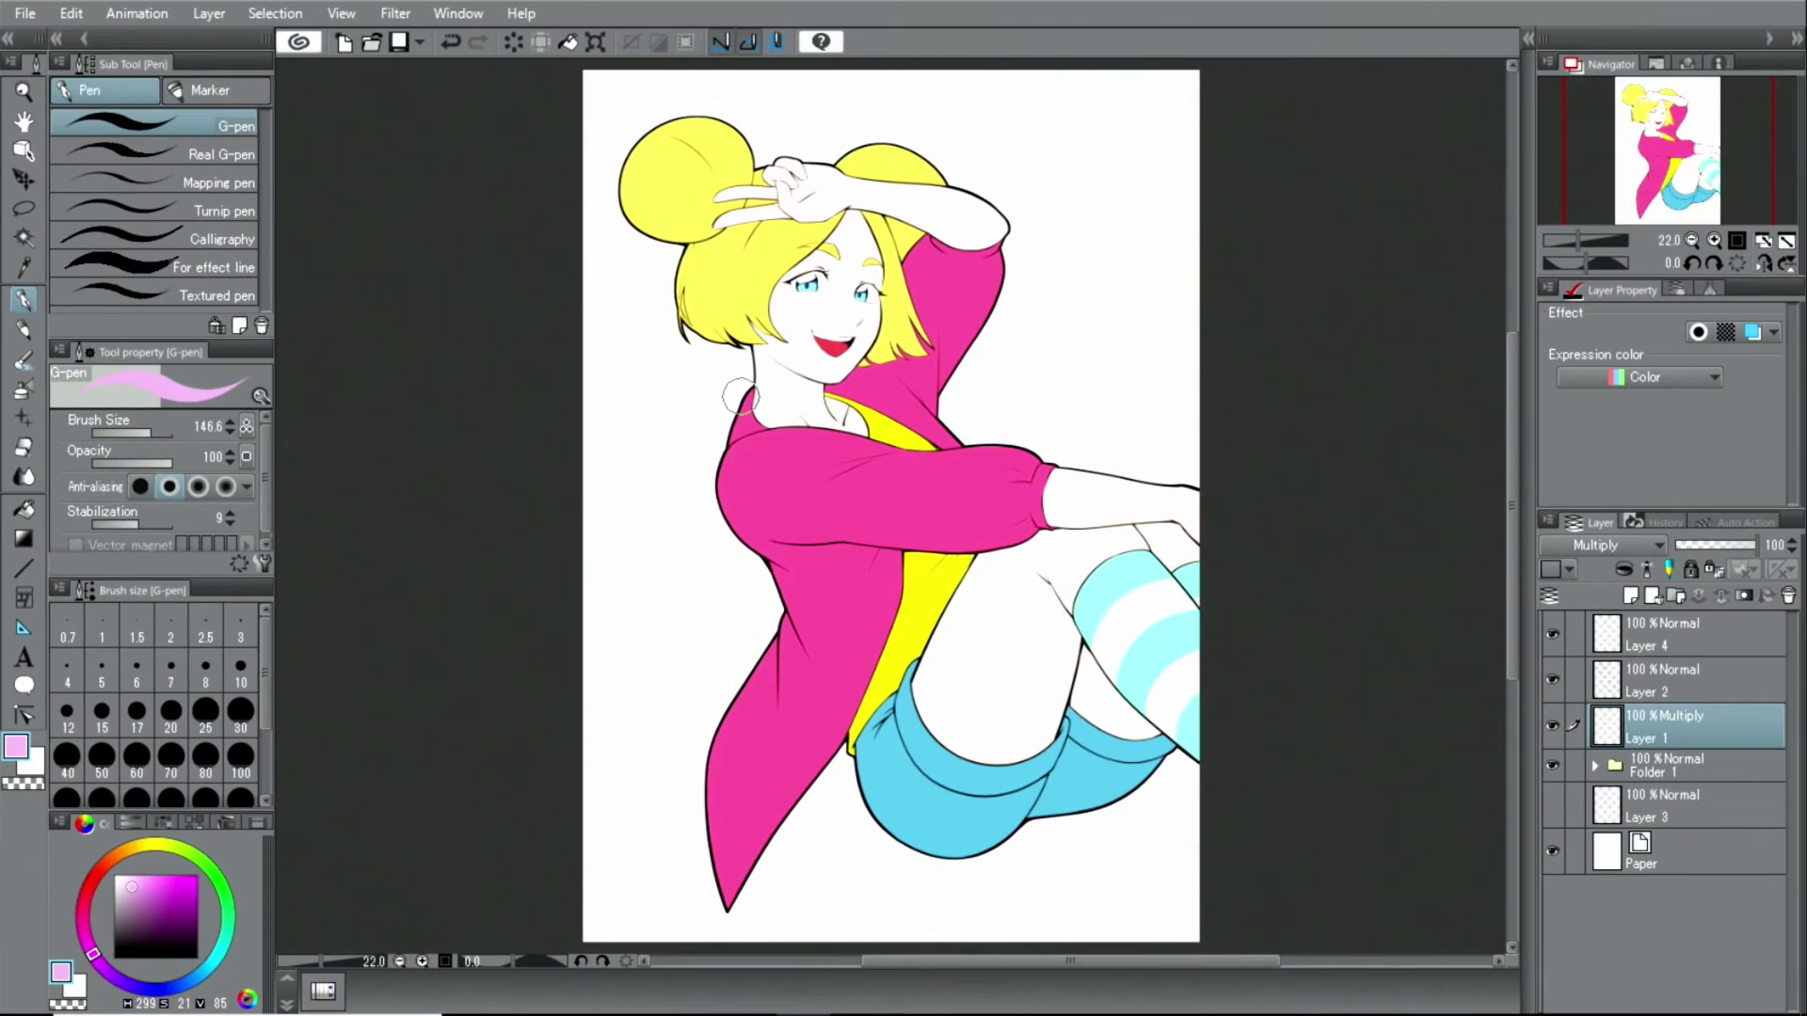
mouse_move(739, 396)
left_mouse_down()
mouse_move(717, 487)
mouse_move(789, 626)
mouse_move(703, 779)
mouse_move(711, 750)
mouse_move(706, 868)
left_mouse_up()
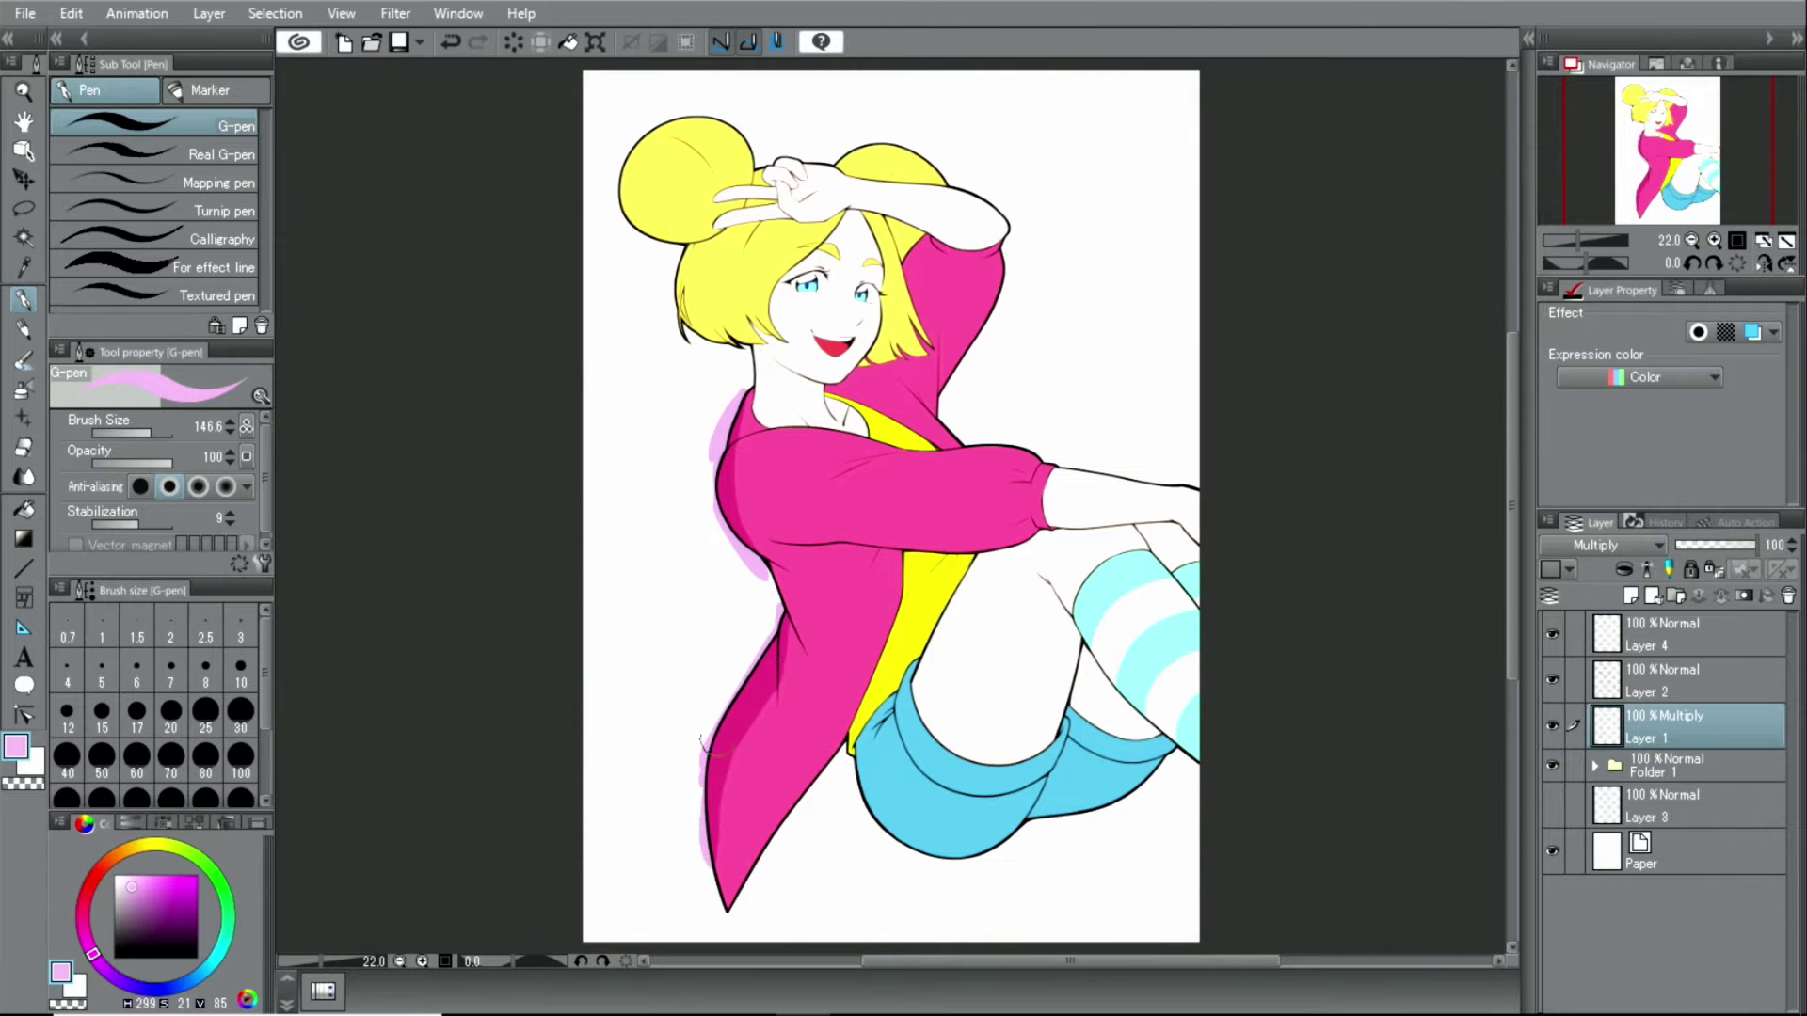
left_click_drag(706, 717, 703, 834)
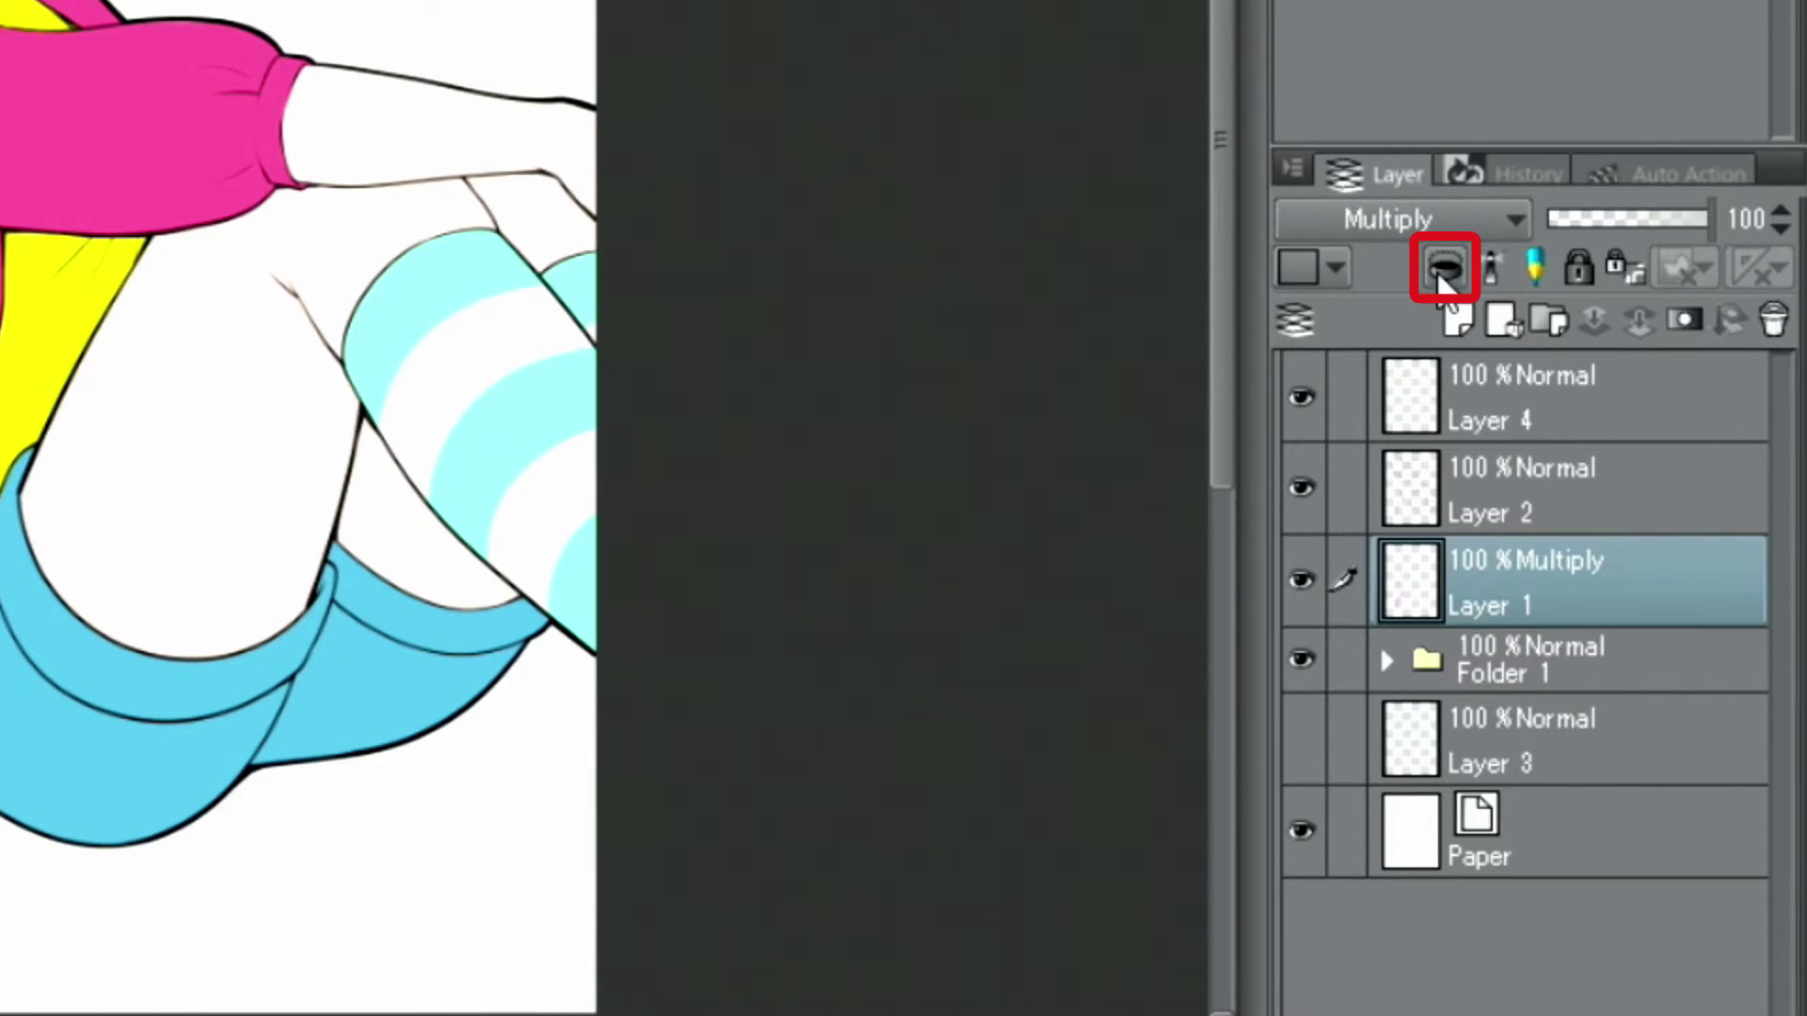
Clip Layer 1 to the layer below, zoom in, and add a dark pink shading stroke on the coat.
left_click(1441, 272)
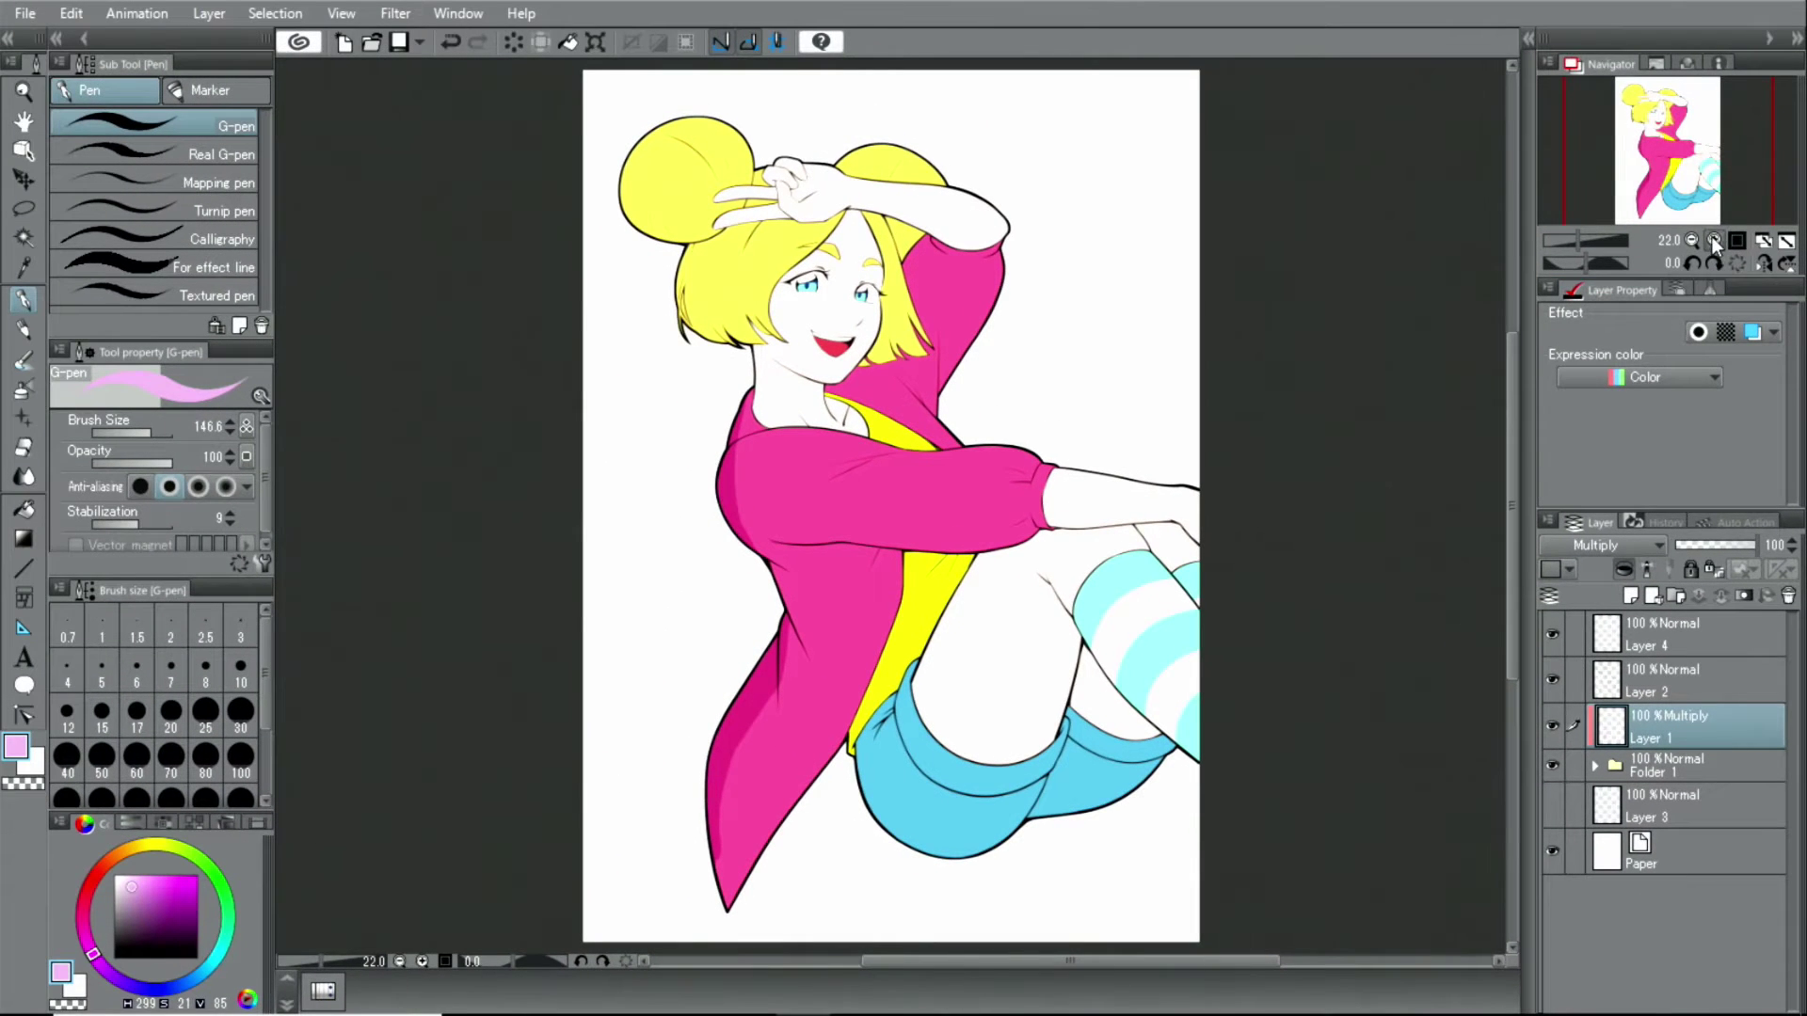
left_click(1713, 238)
left_click_drag(1638, 150, 1628, 157)
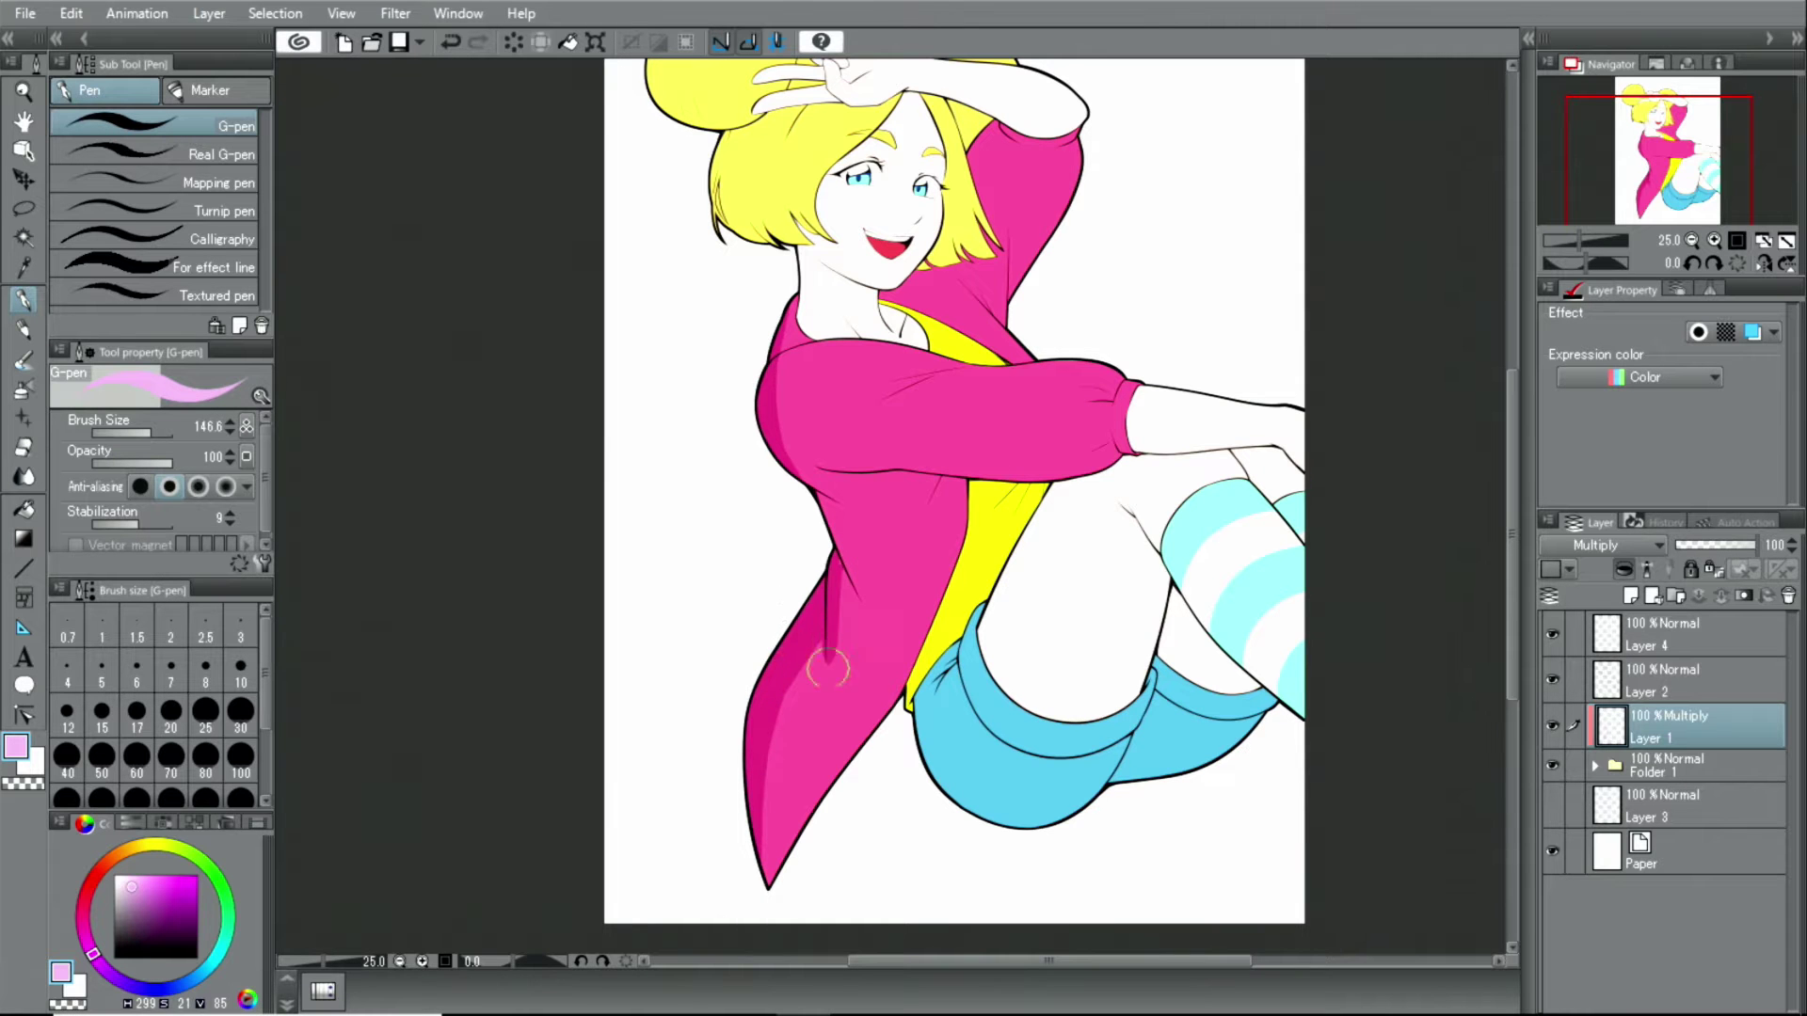
left_click_drag(831, 565, 826, 664)
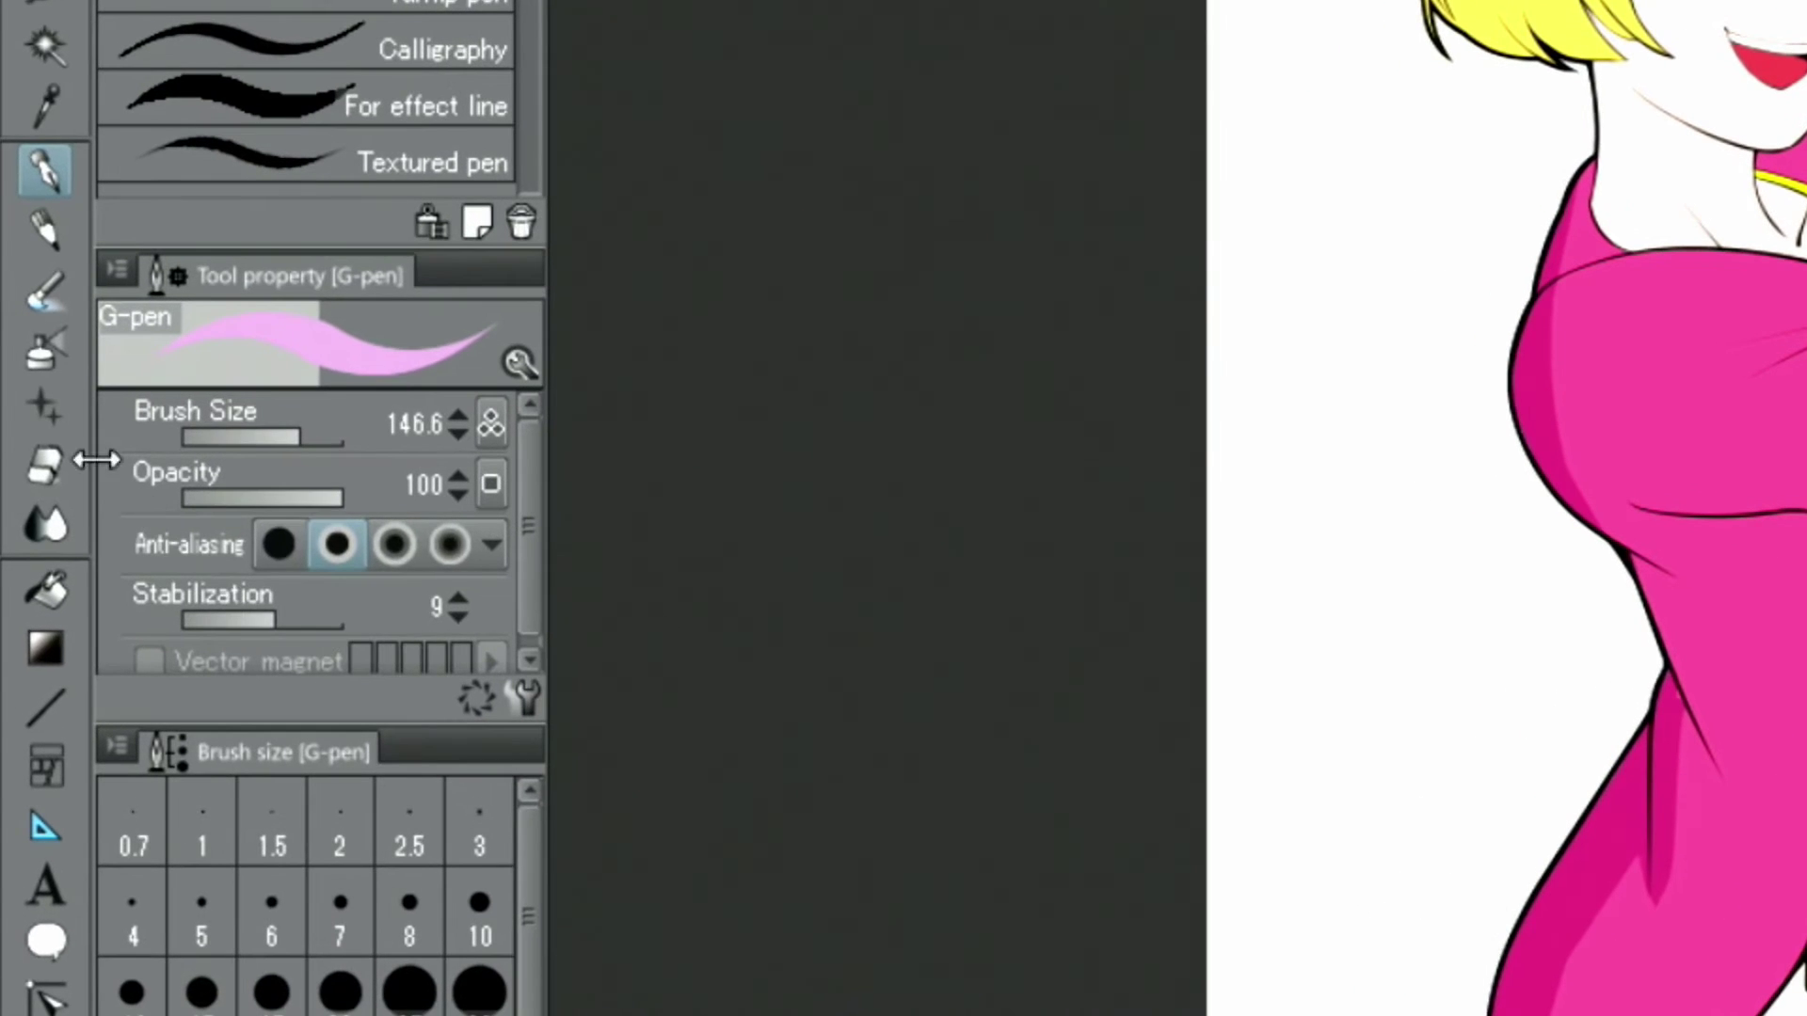
left_click(40, 461)
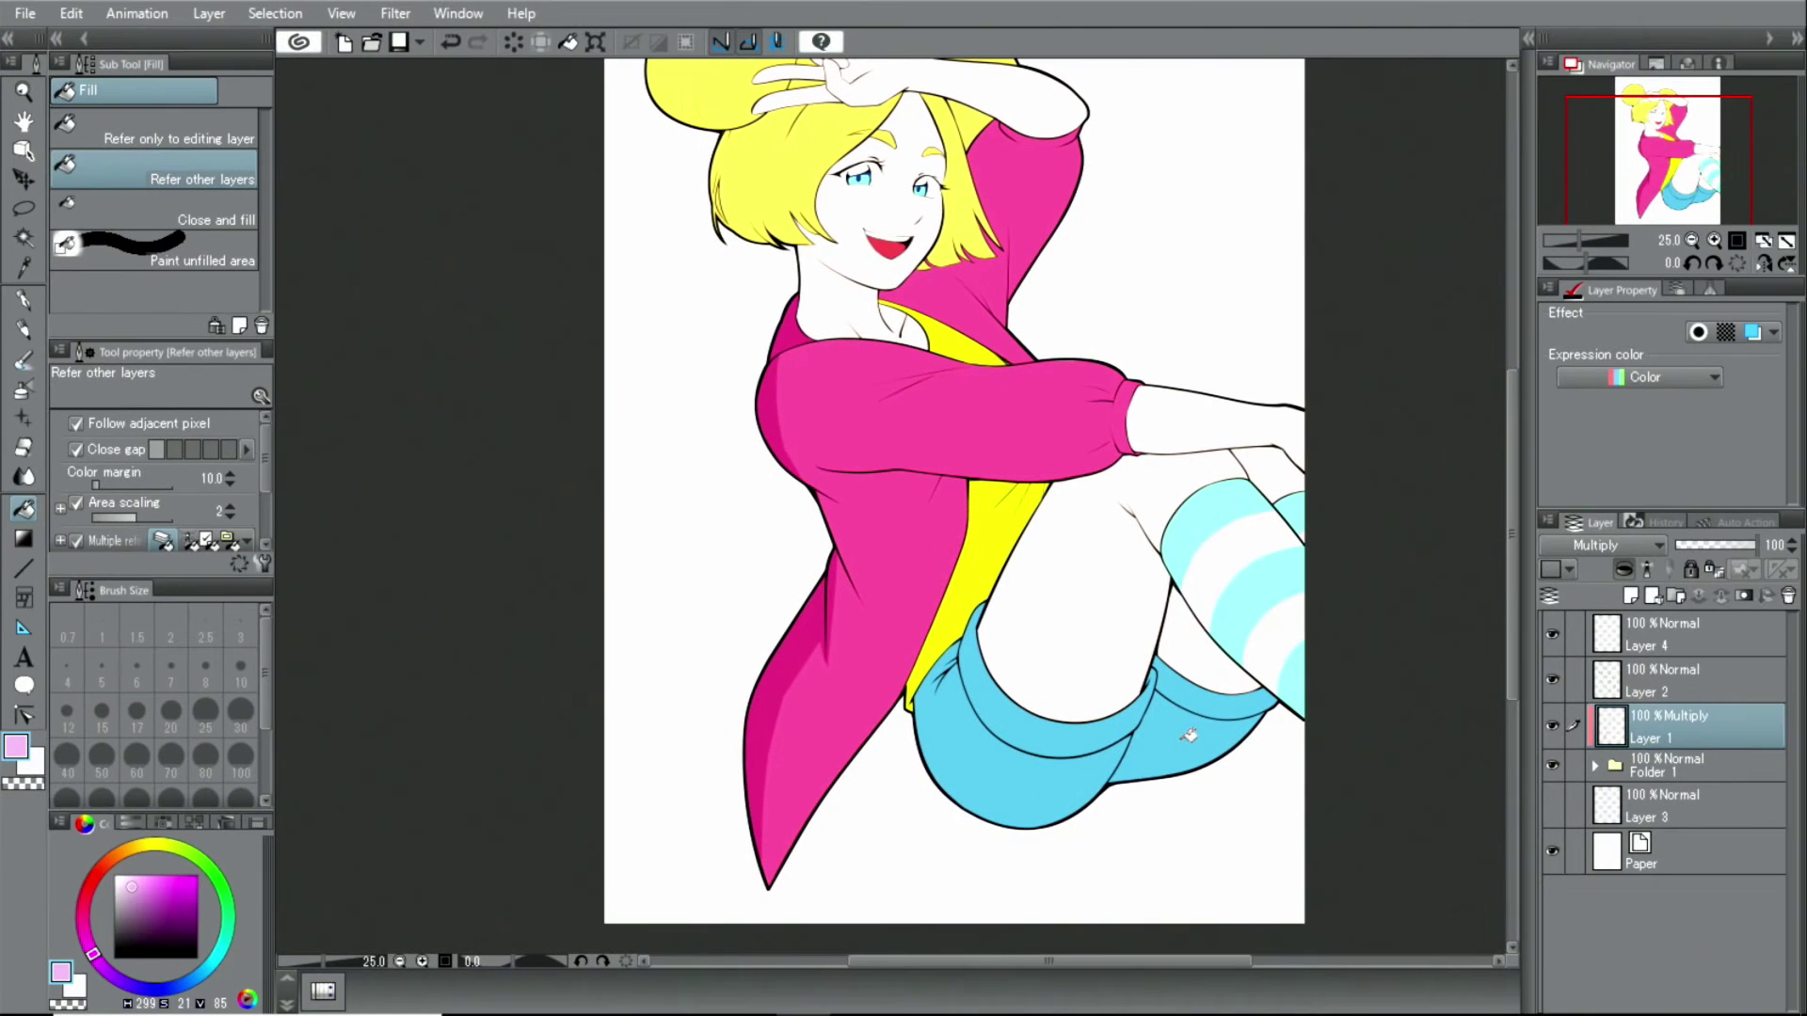
Fill shading into the lower and upper shorts and the thigh.
left_click(1189, 735)
left_click(1201, 701)
left_click(1213, 664)
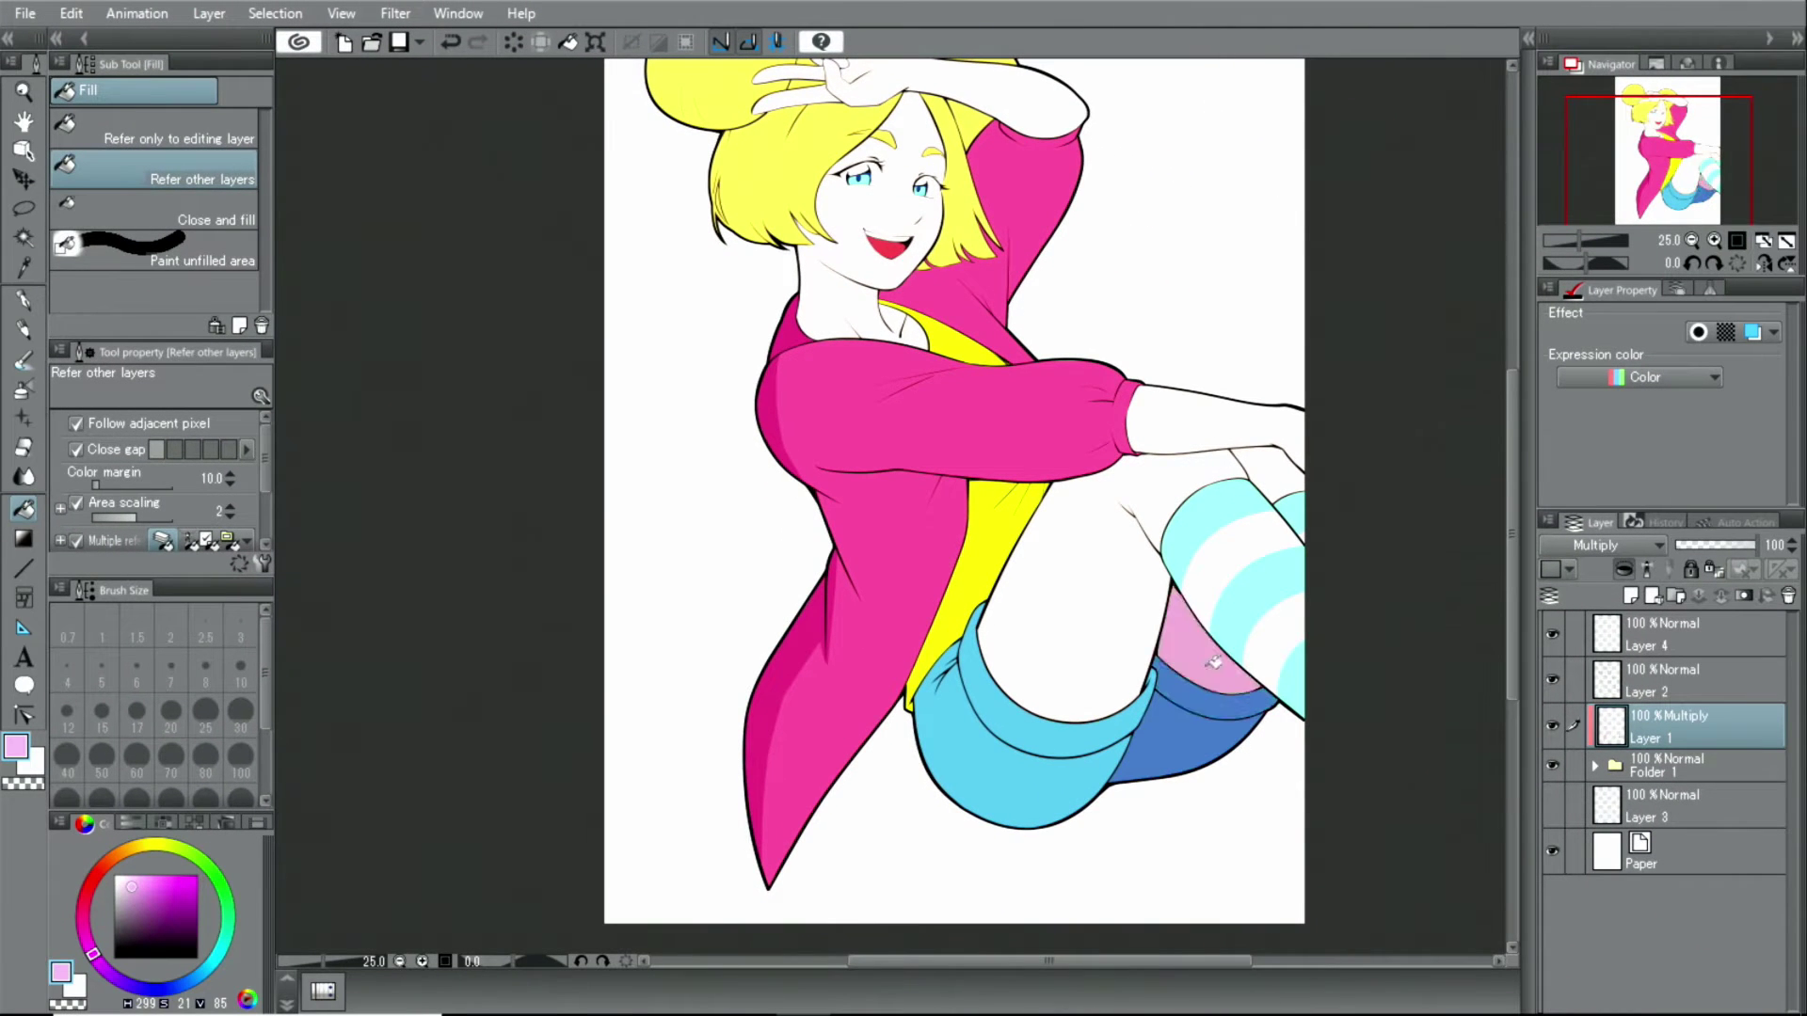
left_click_drag(1566, 179, 1660, 160)
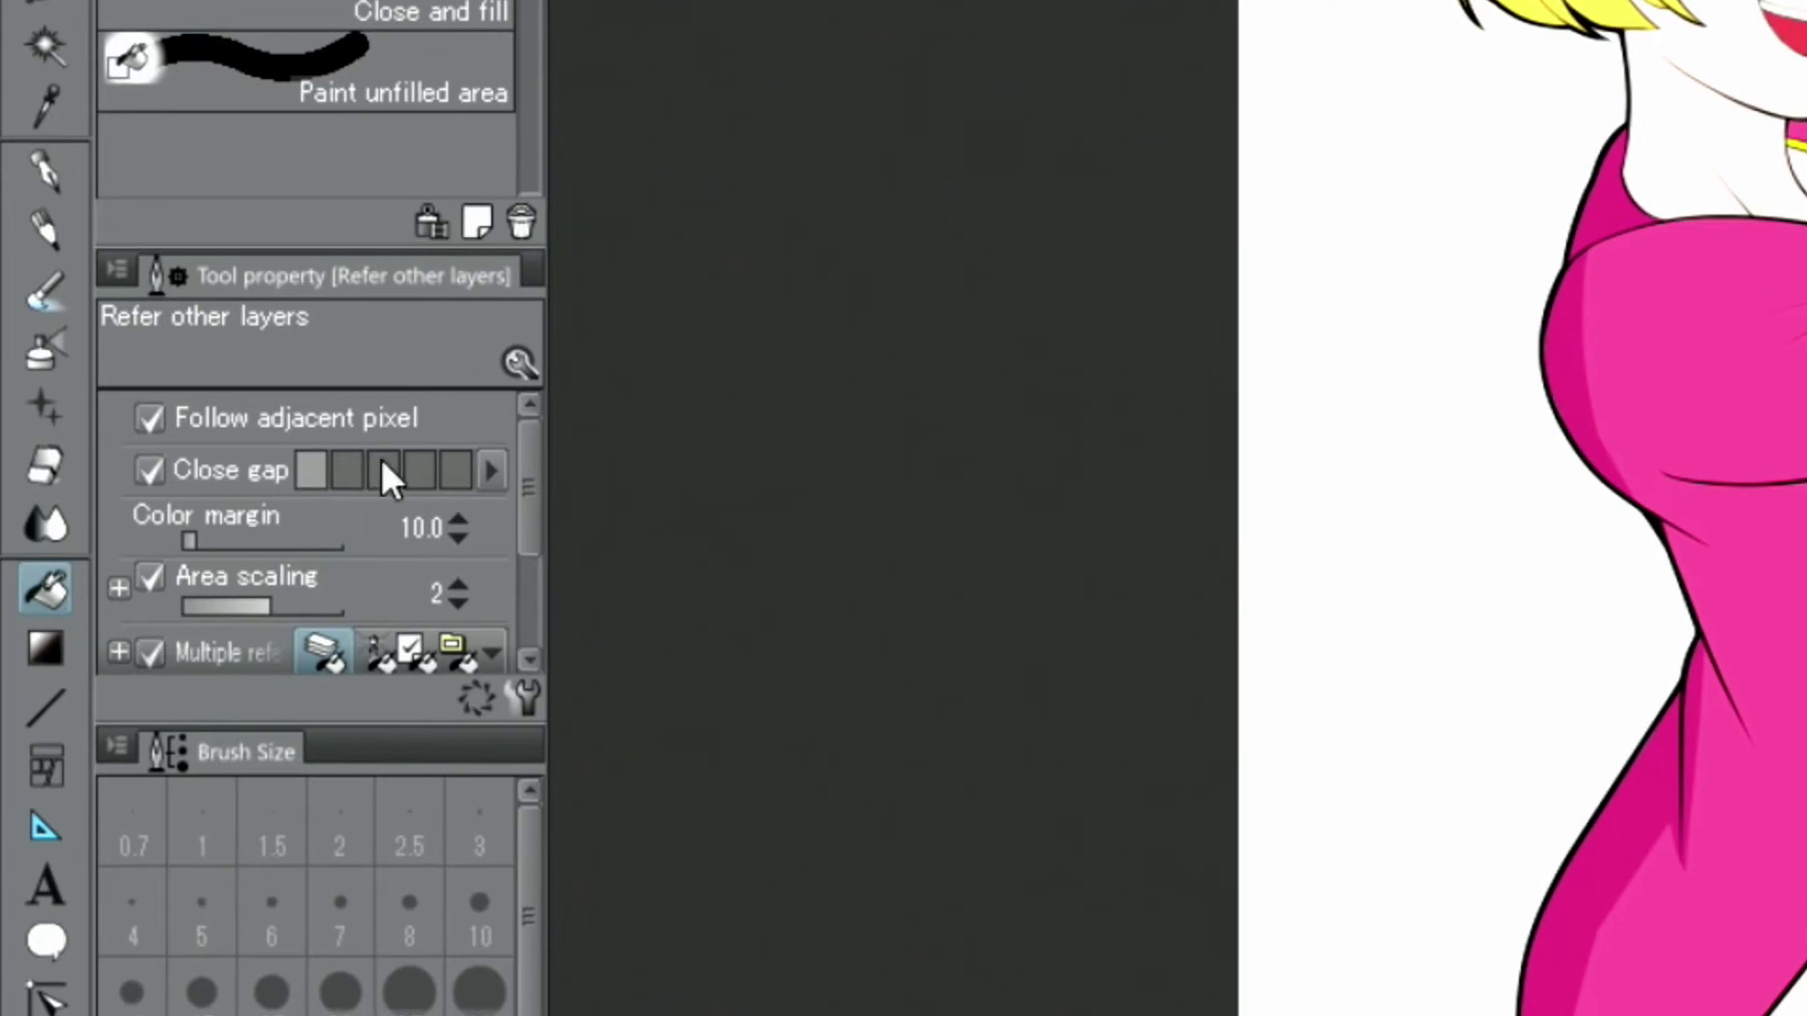
left_click(62, 200)
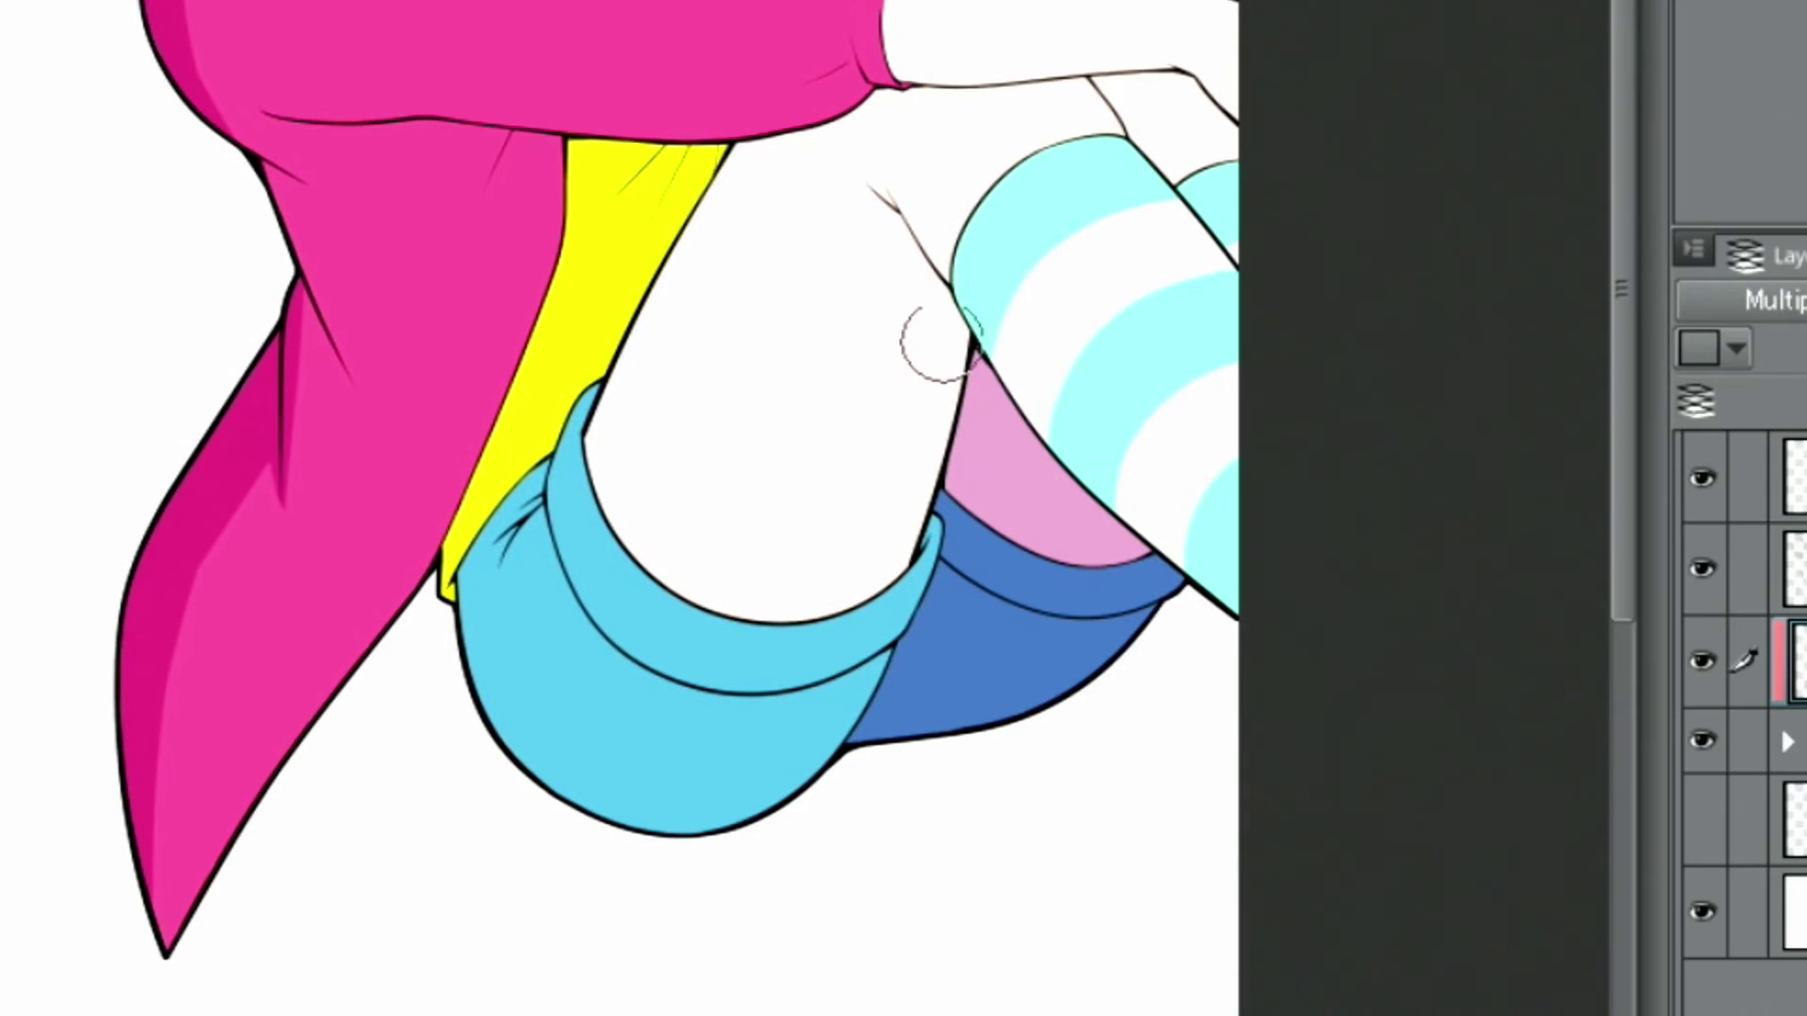
Paint pink shading down the leg and sock edge, darken the shorts cuff, and erase stray knee marks.
mouse_move(956, 262)
left_mouse_down()
mouse_move(830, 621)
mouse_move(809, 586)
mouse_move(778, 635)
mouse_move(791, 658)
mouse_move(928, 586)
mouse_move(726, 727)
mouse_move(749, 738)
mouse_move(636, 855)
left_mouse_up()
left_click_drag(861, 707, 693, 834)
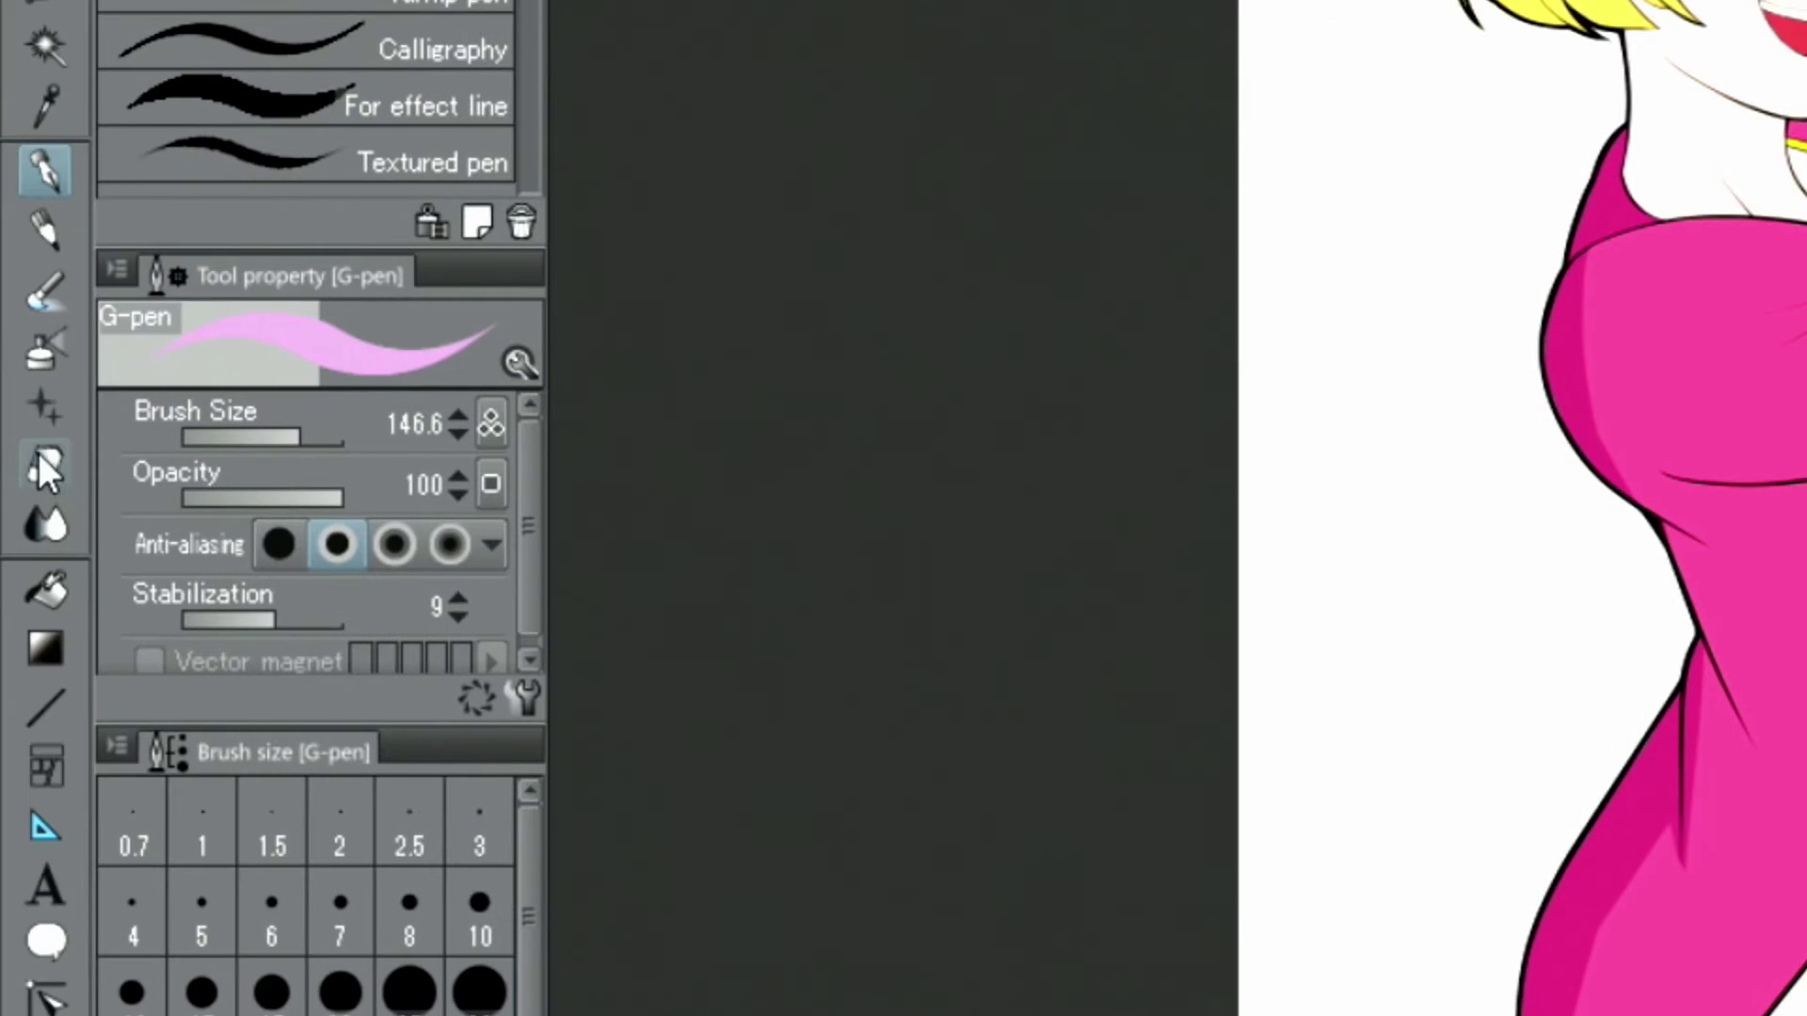
left_click(43, 466)
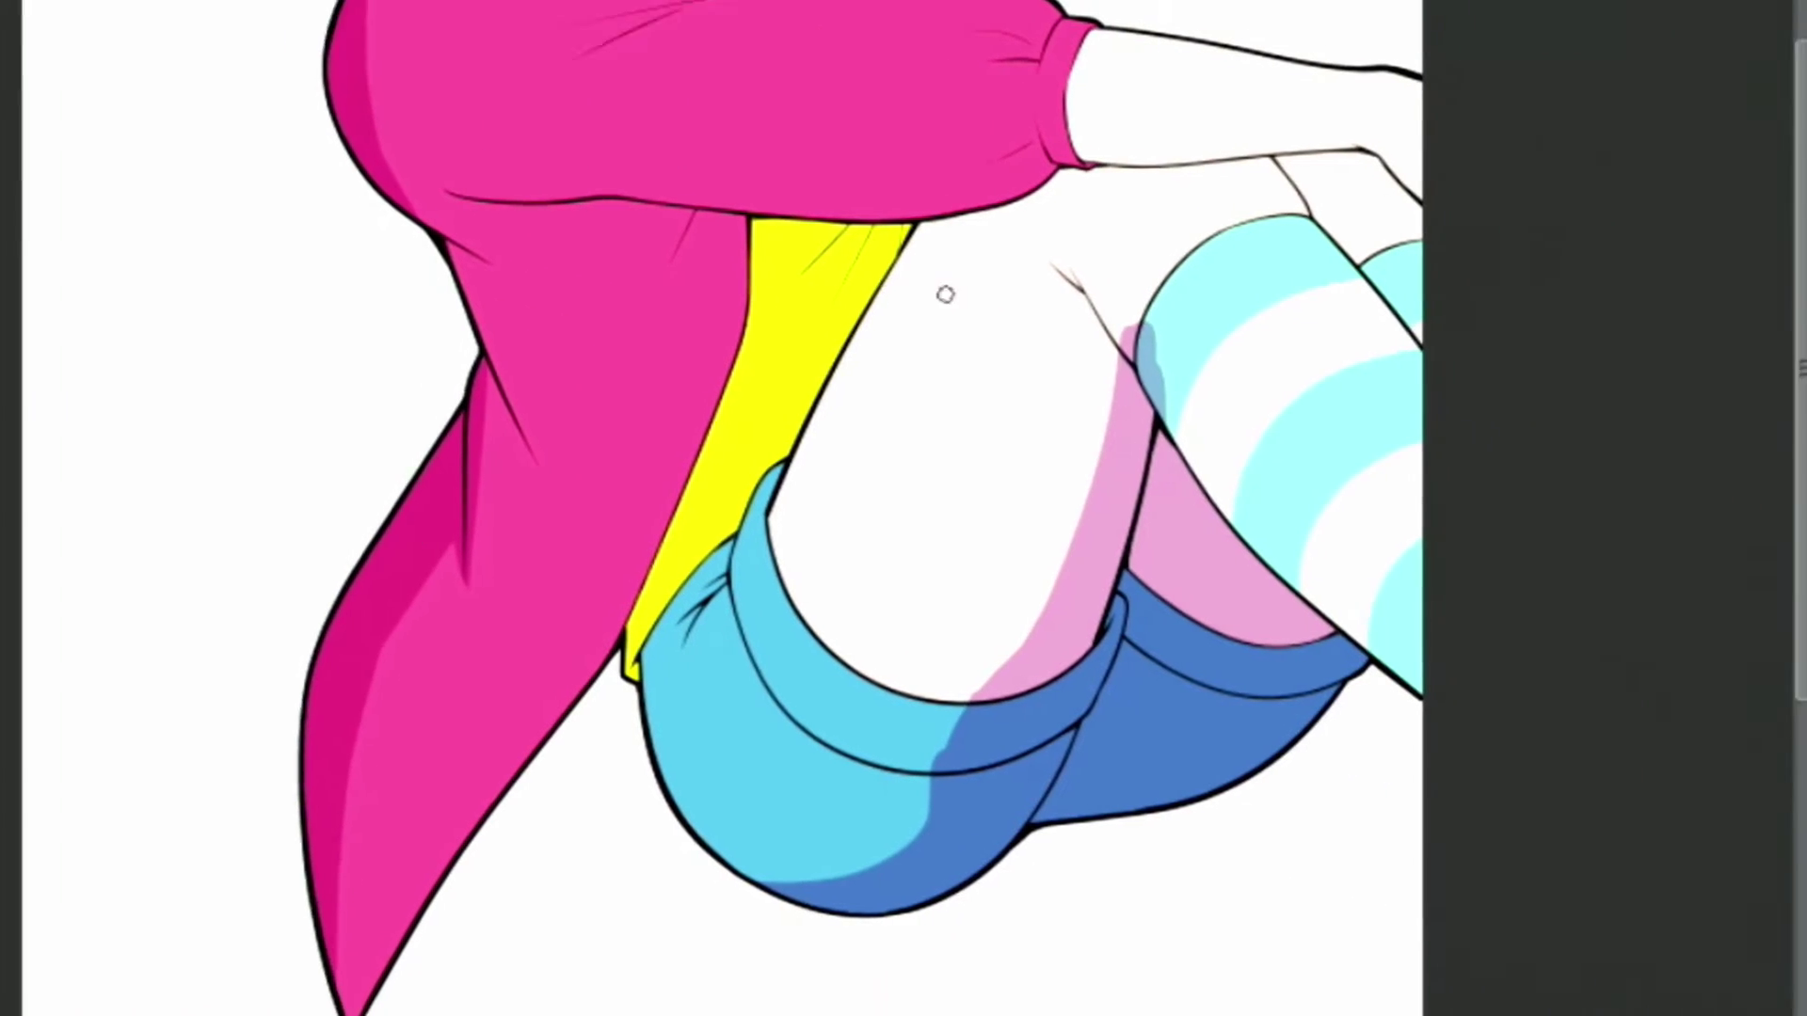
left_click_drag(890, 243, 864, 325)
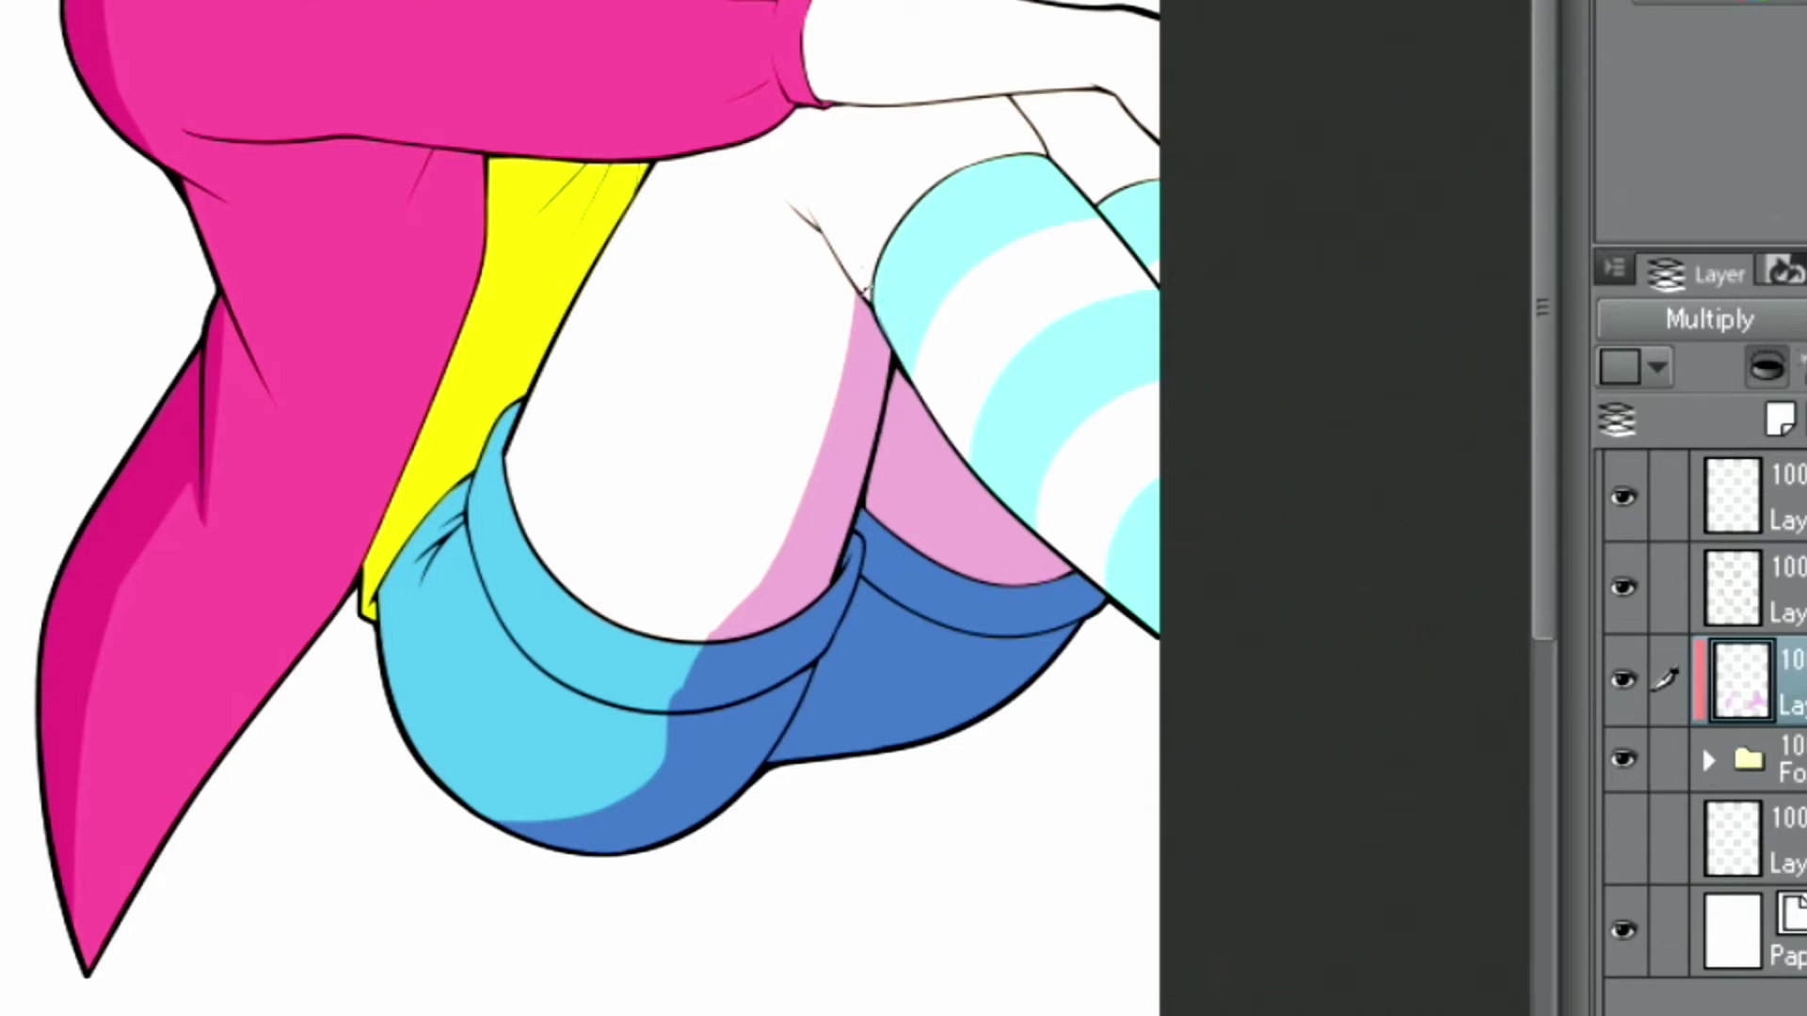
left_click_drag(742, 577, 654, 687)
left_click_drag(816, 195, 1122, 562)
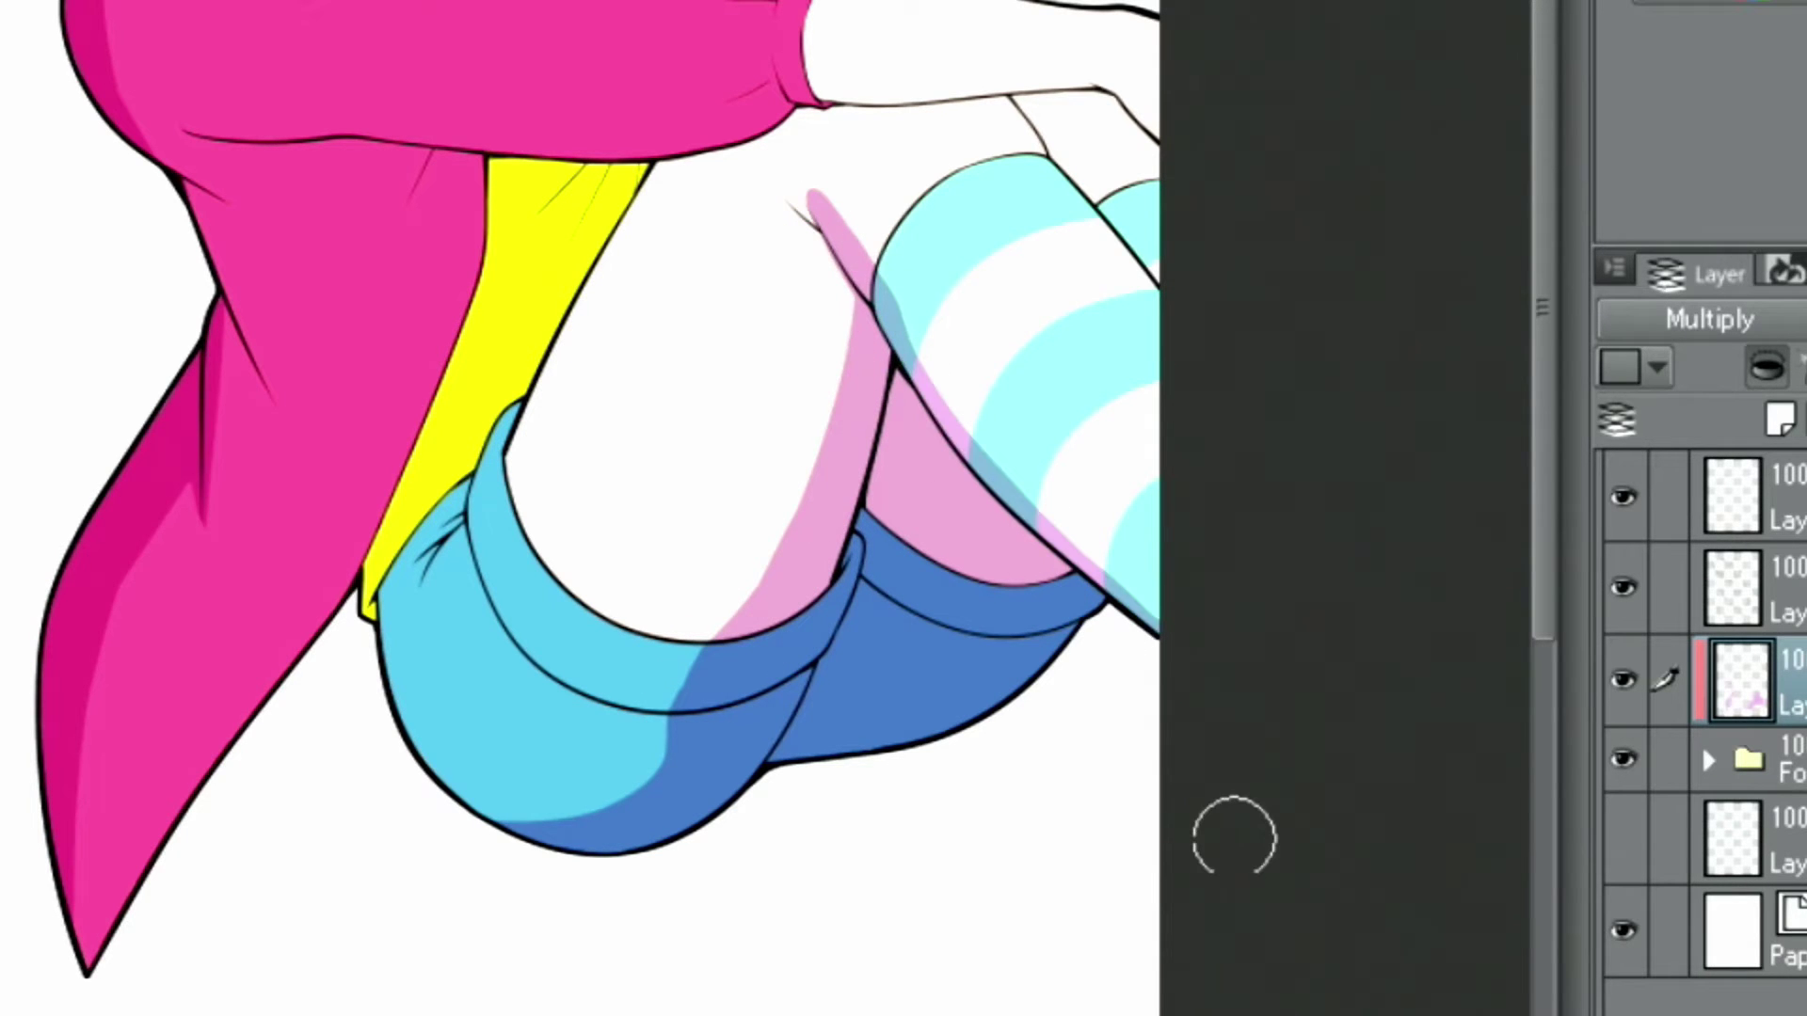
left_click_drag(813, 195, 872, 271)
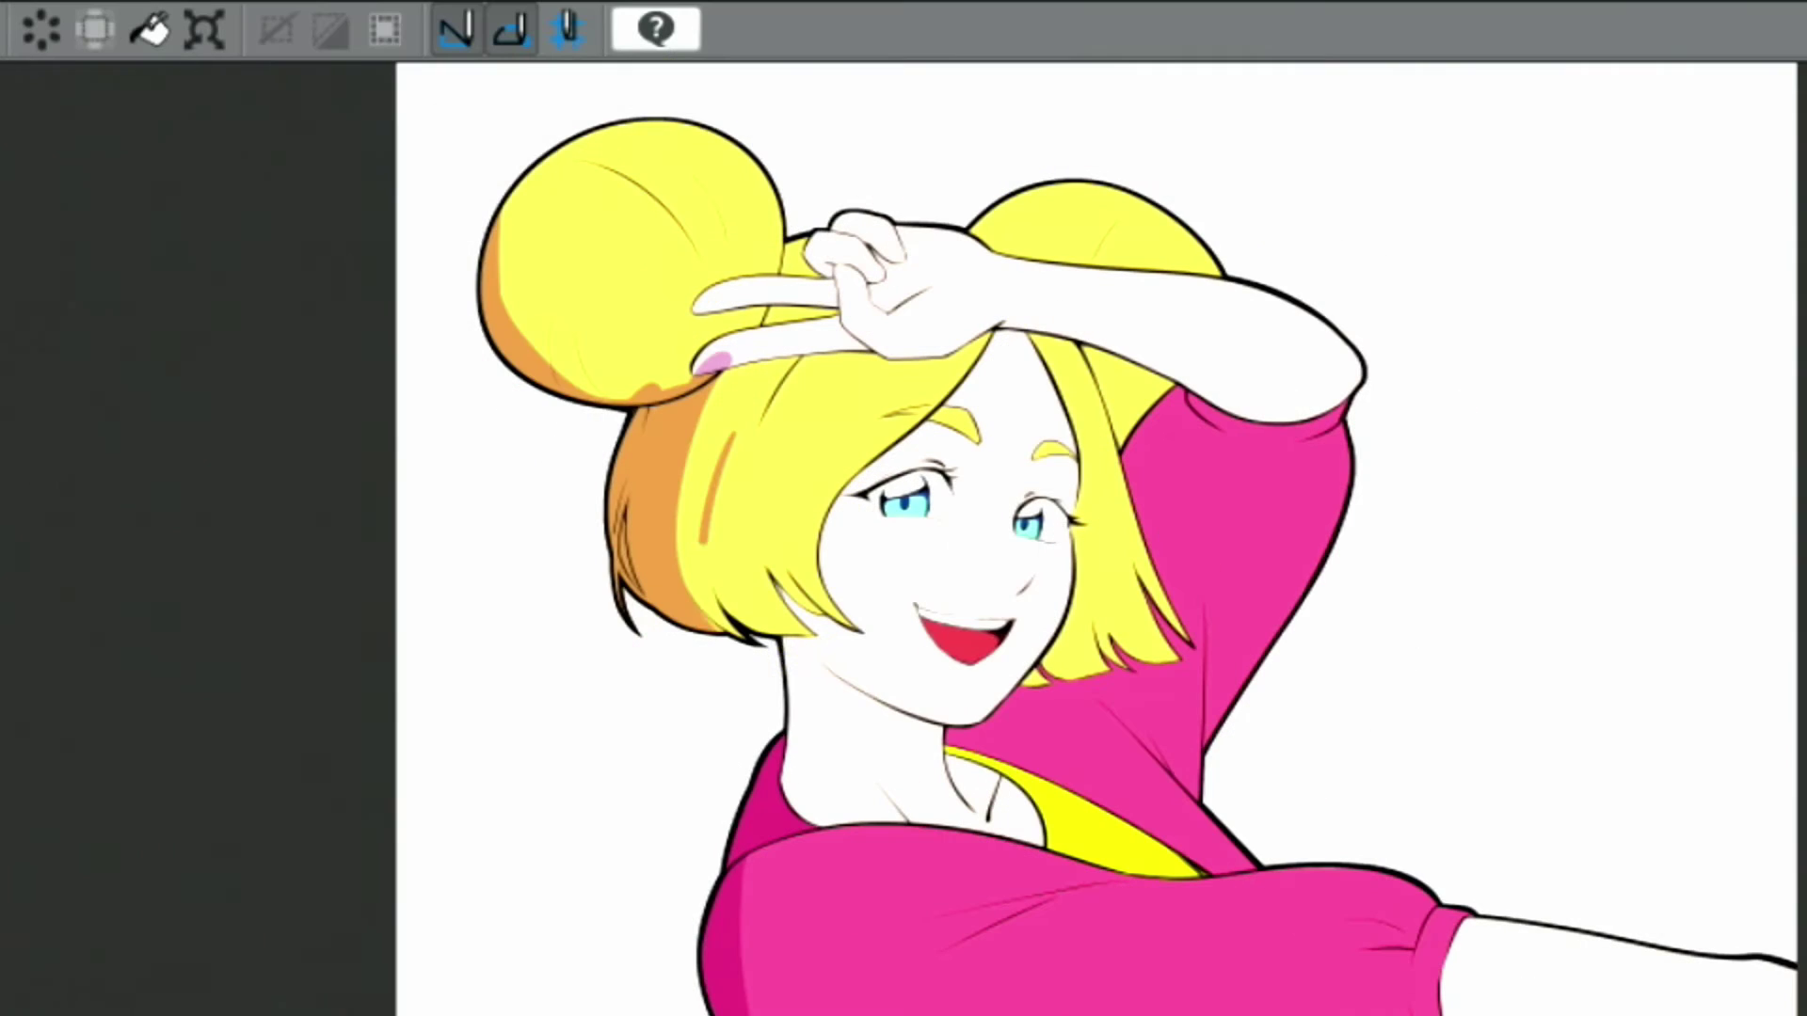
Stroke pink shading along the raised arm's lower edge, undoing and removing stray marks.
mouse_move(723, 488)
left_mouse_down()
mouse_move(735, 632)
mouse_move(837, 672)
left_mouse_up()
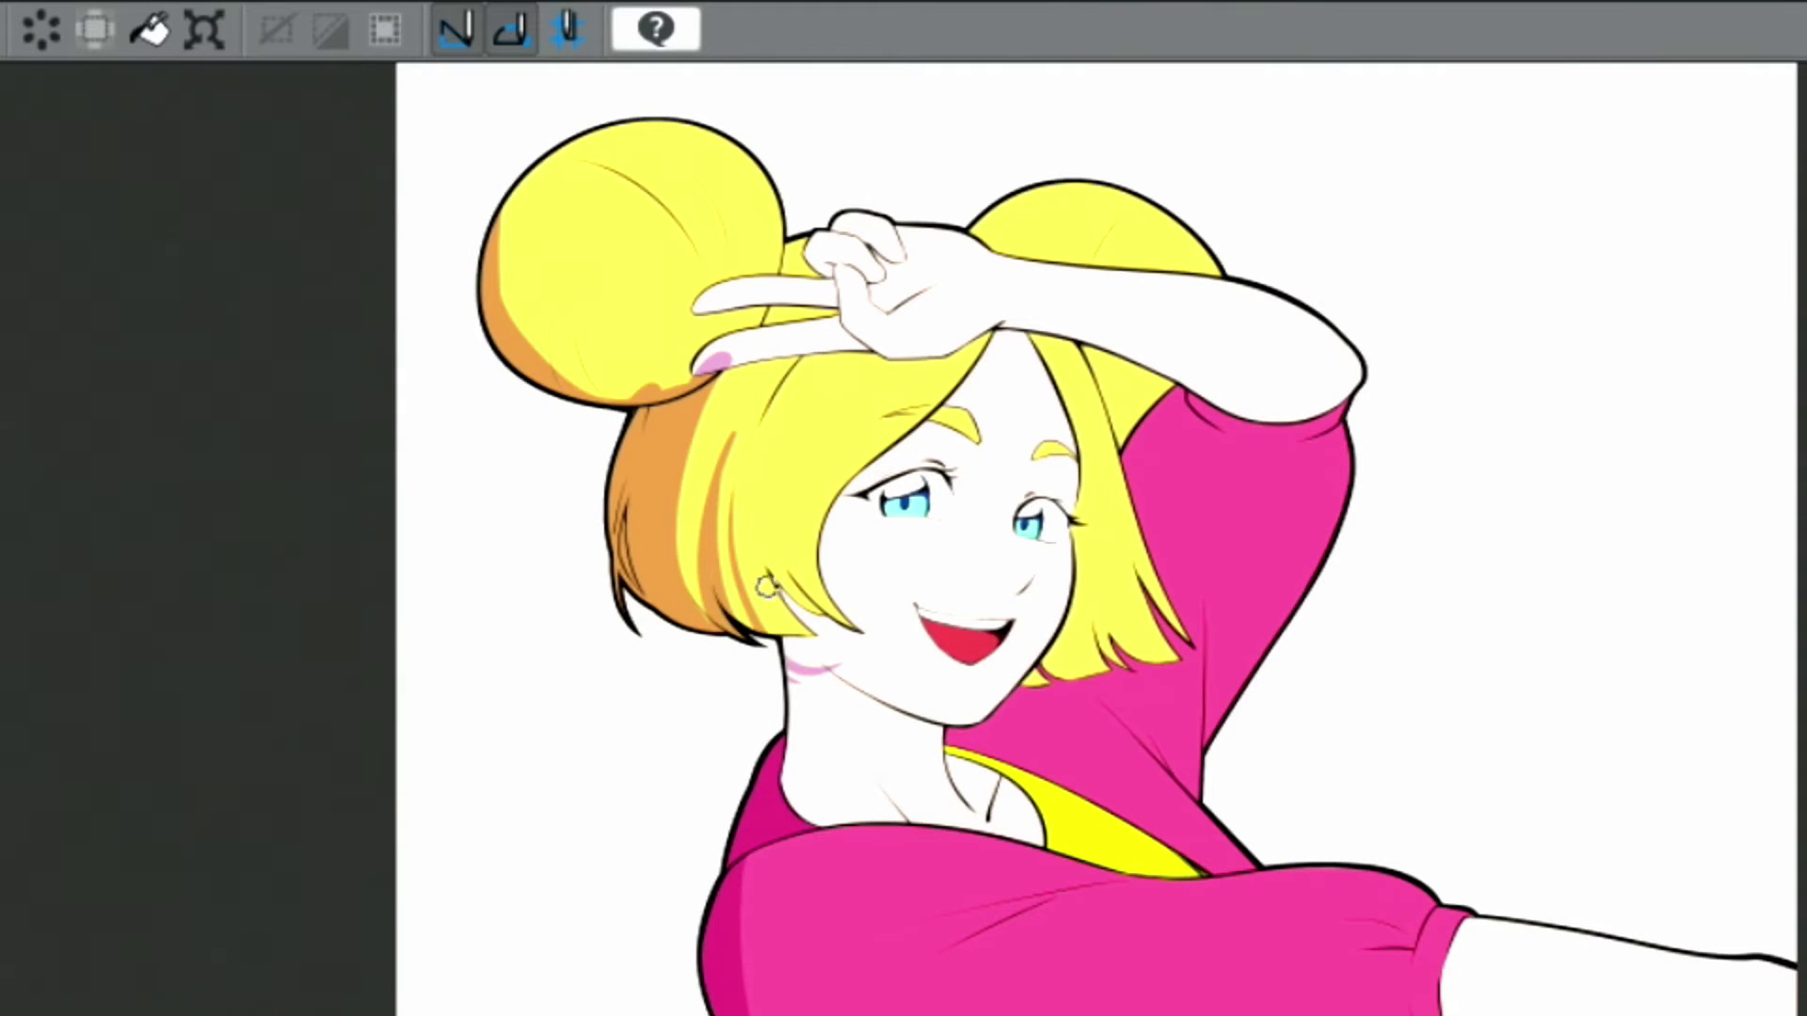
key("ctrl+z")
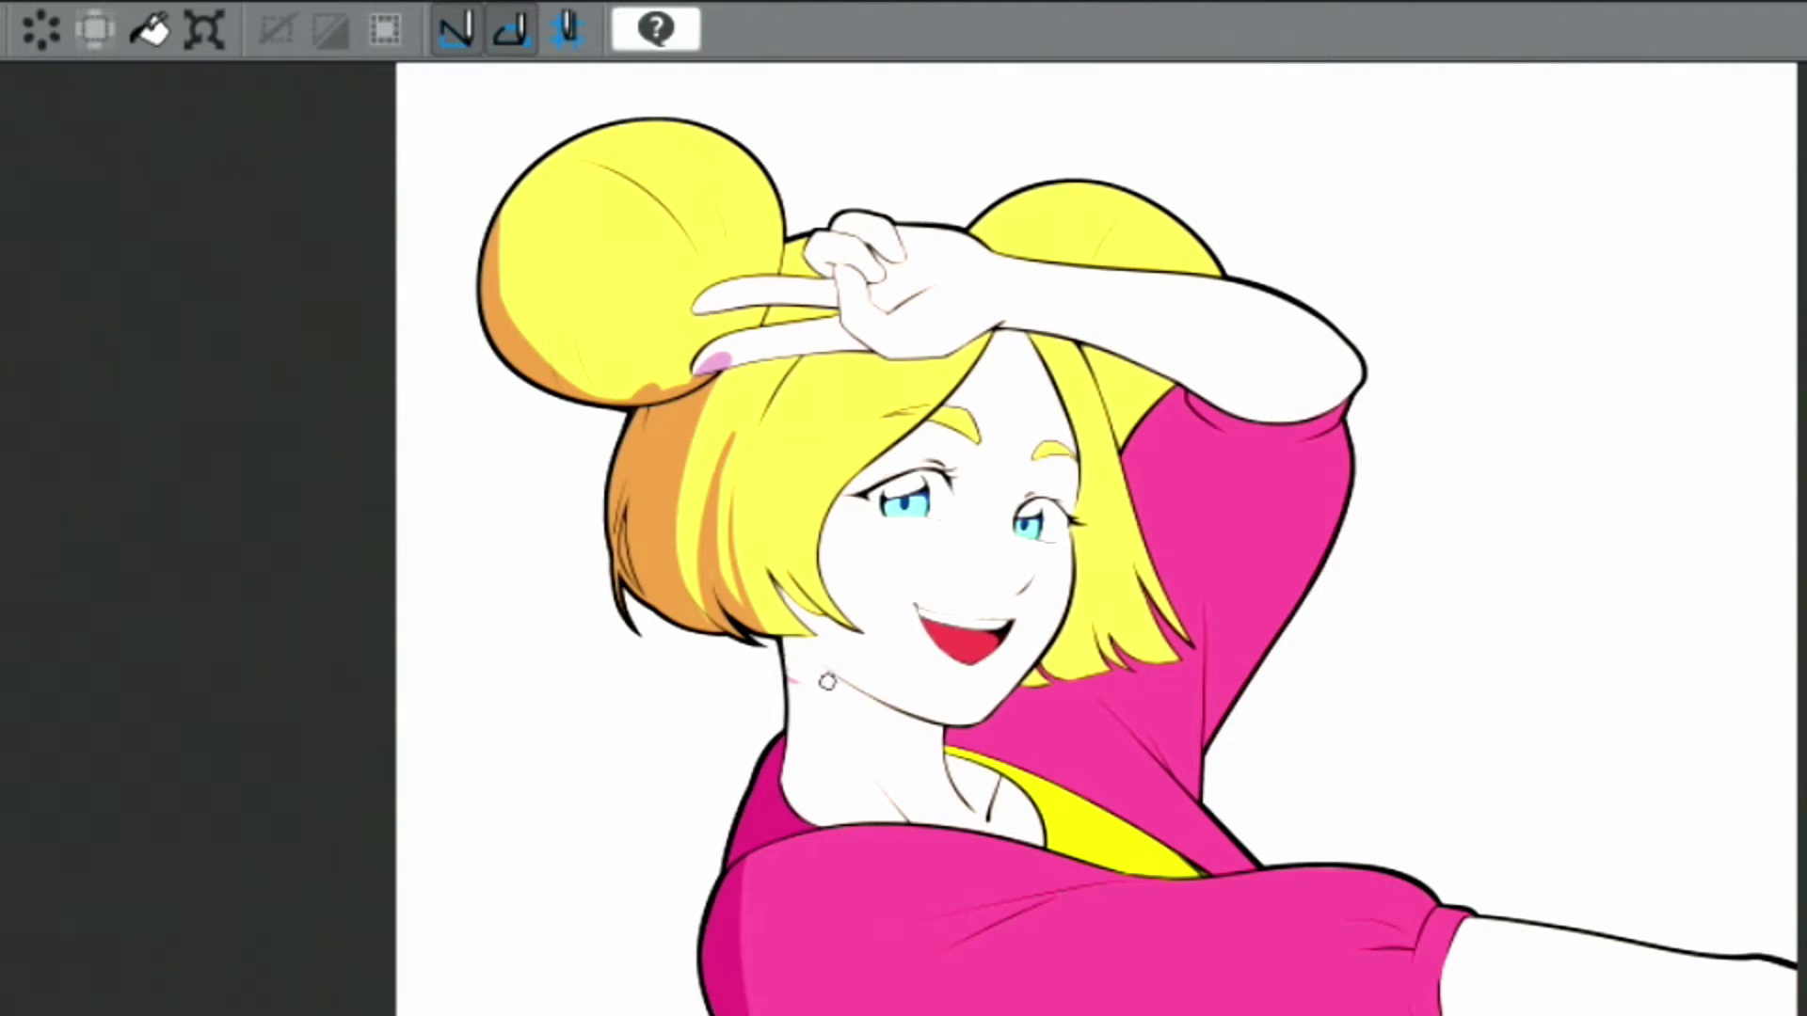
left_click_drag(721, 350, 688, 364)
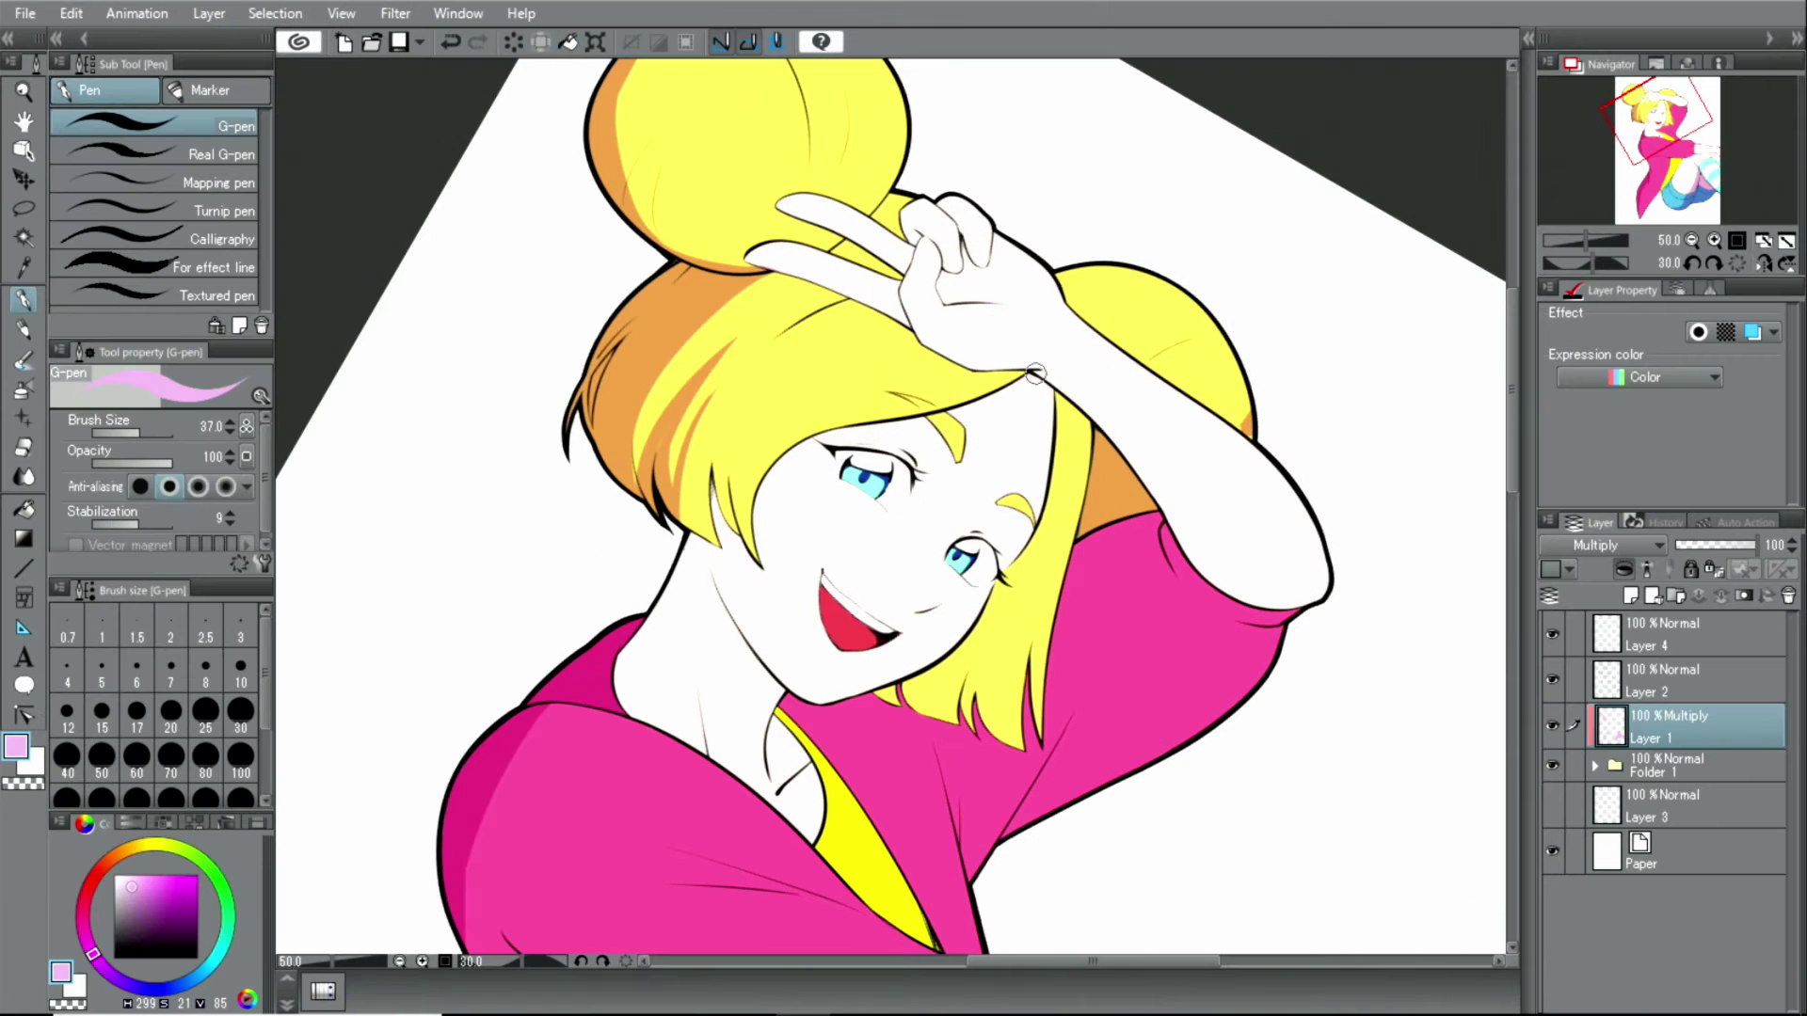
mouse_move(1035, 373)
left_mouse_down()
mouse_move(1130, 459)
mouse_move(1225, 591)
left_mouse_up()
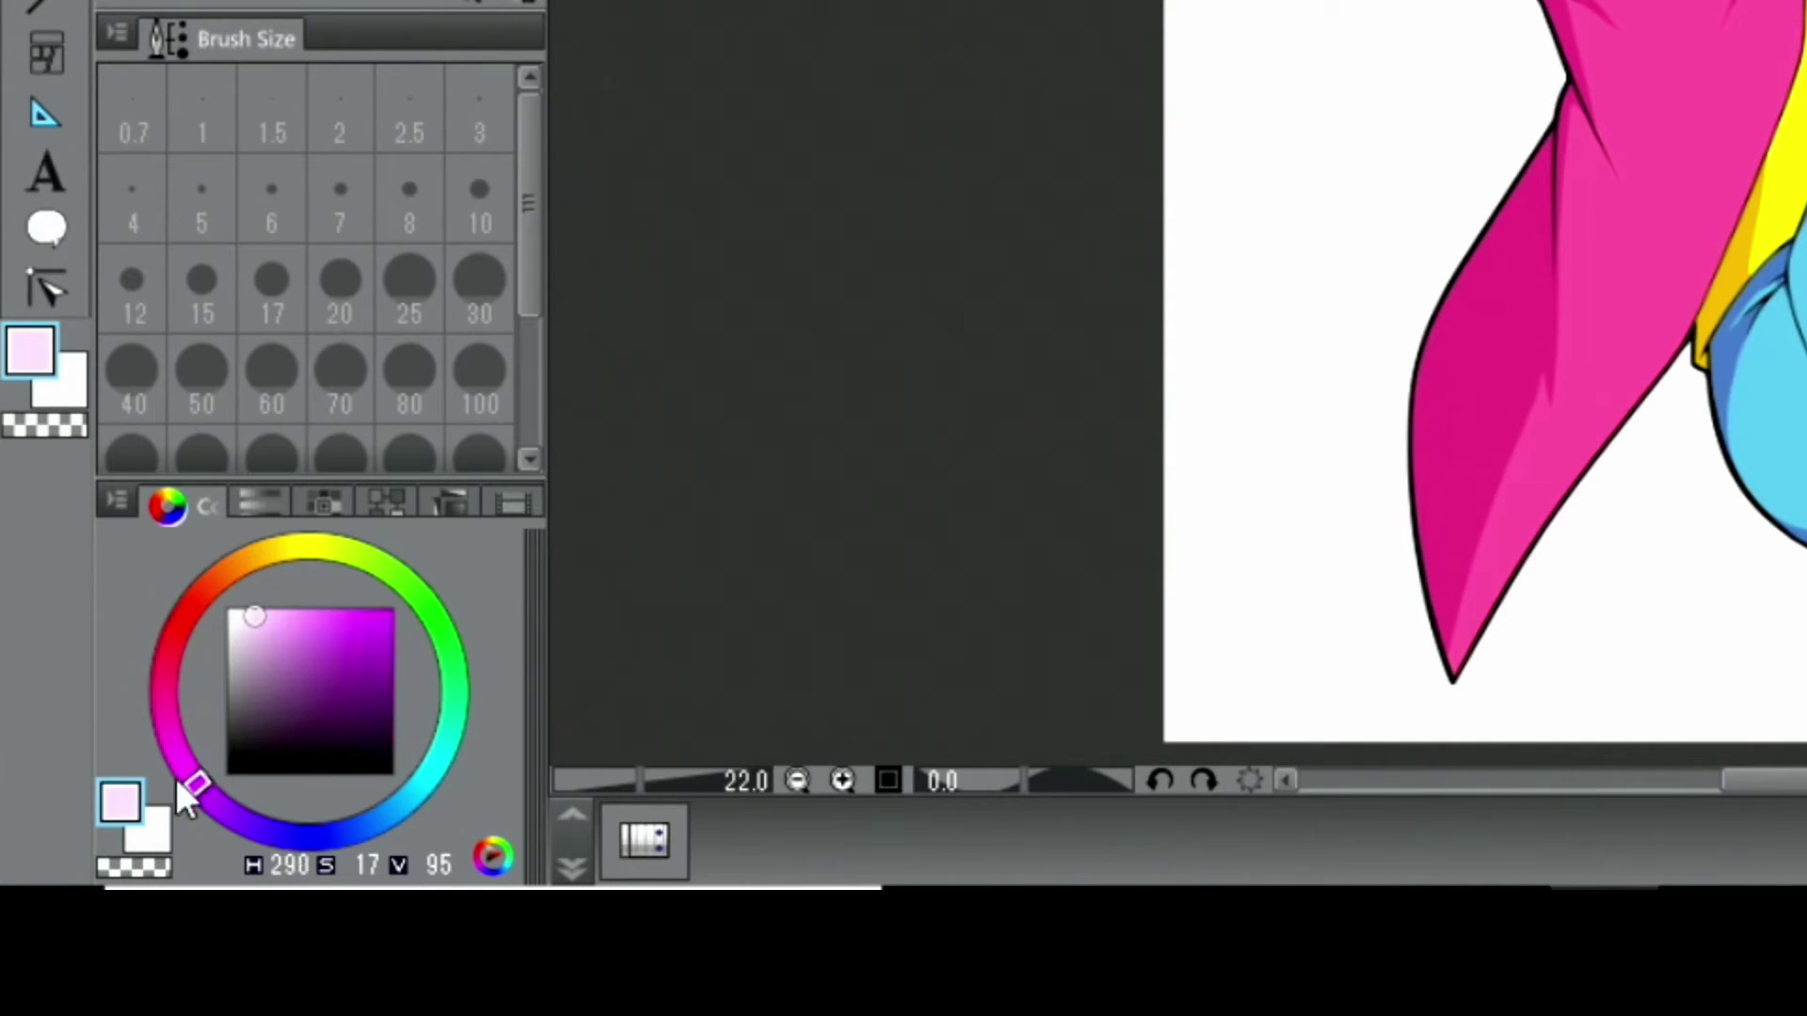
Shift the colour wheel to a pale pink.
left_click_drag(181, 786, 173, 756)
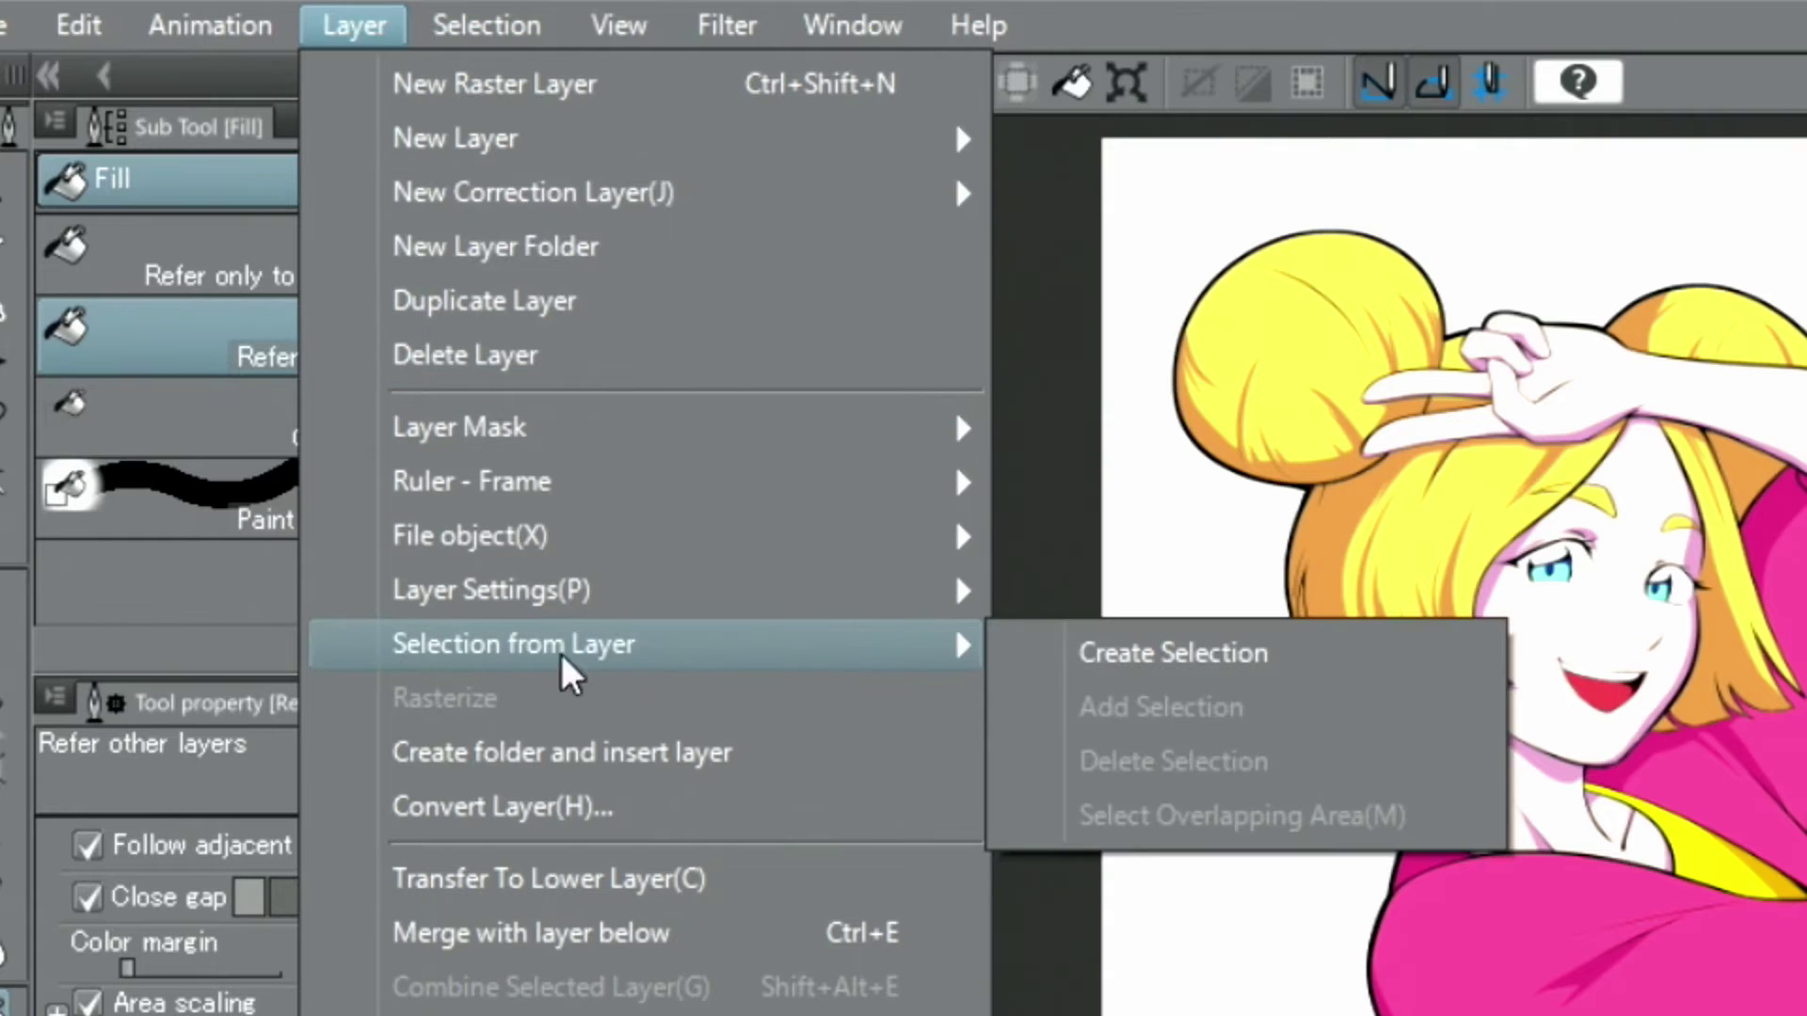
mouse_move(513, 643)
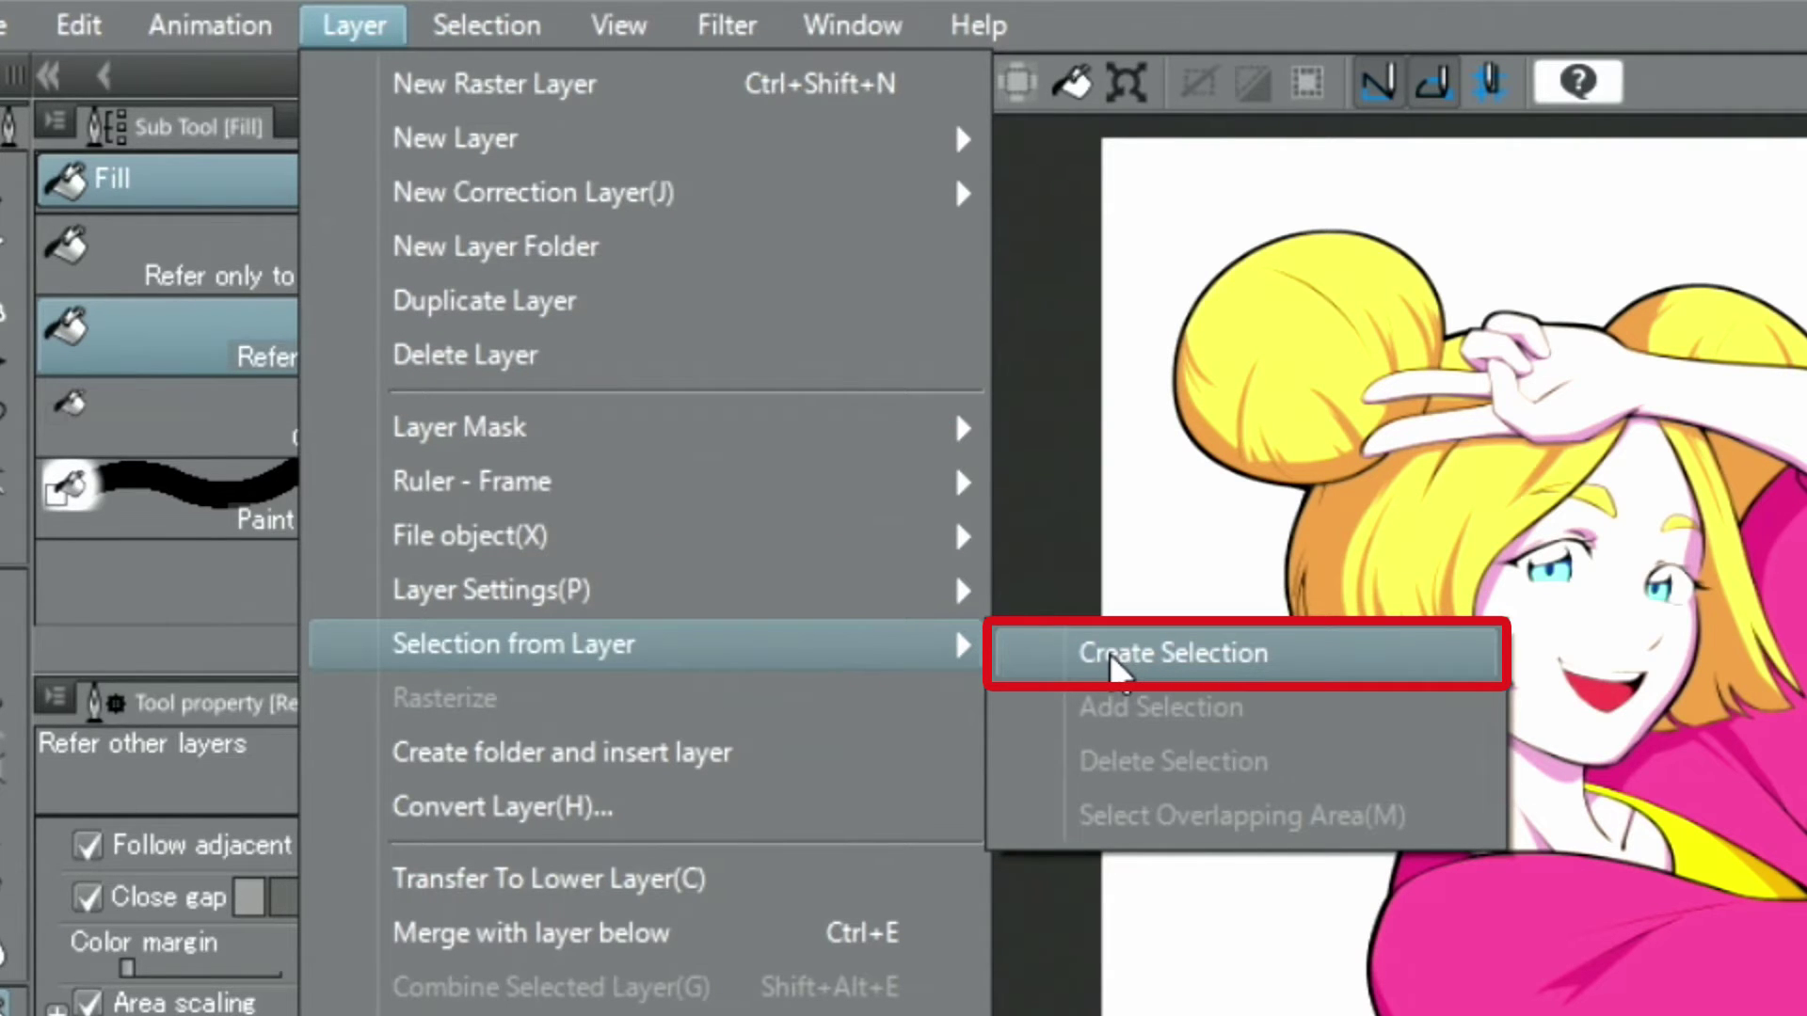
Select the hair from its layer and fill it with pale pink on Layer 1.
left_click(1115, 664)
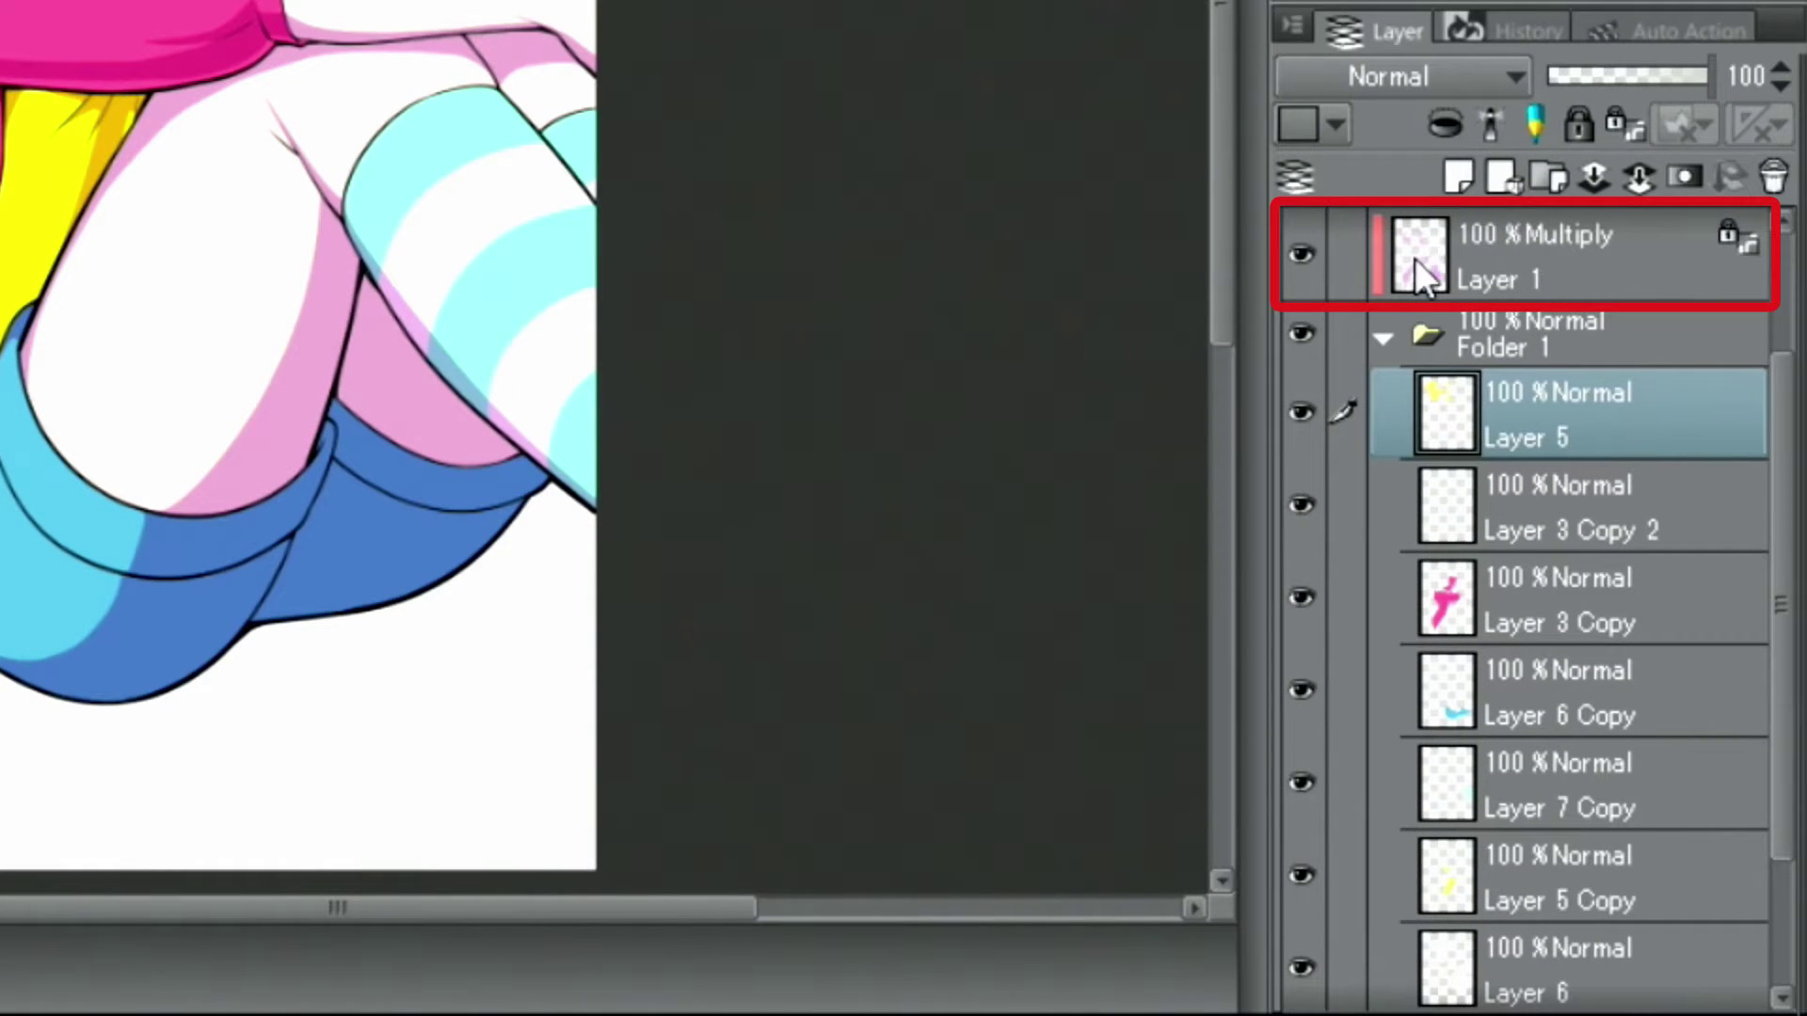
left_click(1414, 259)
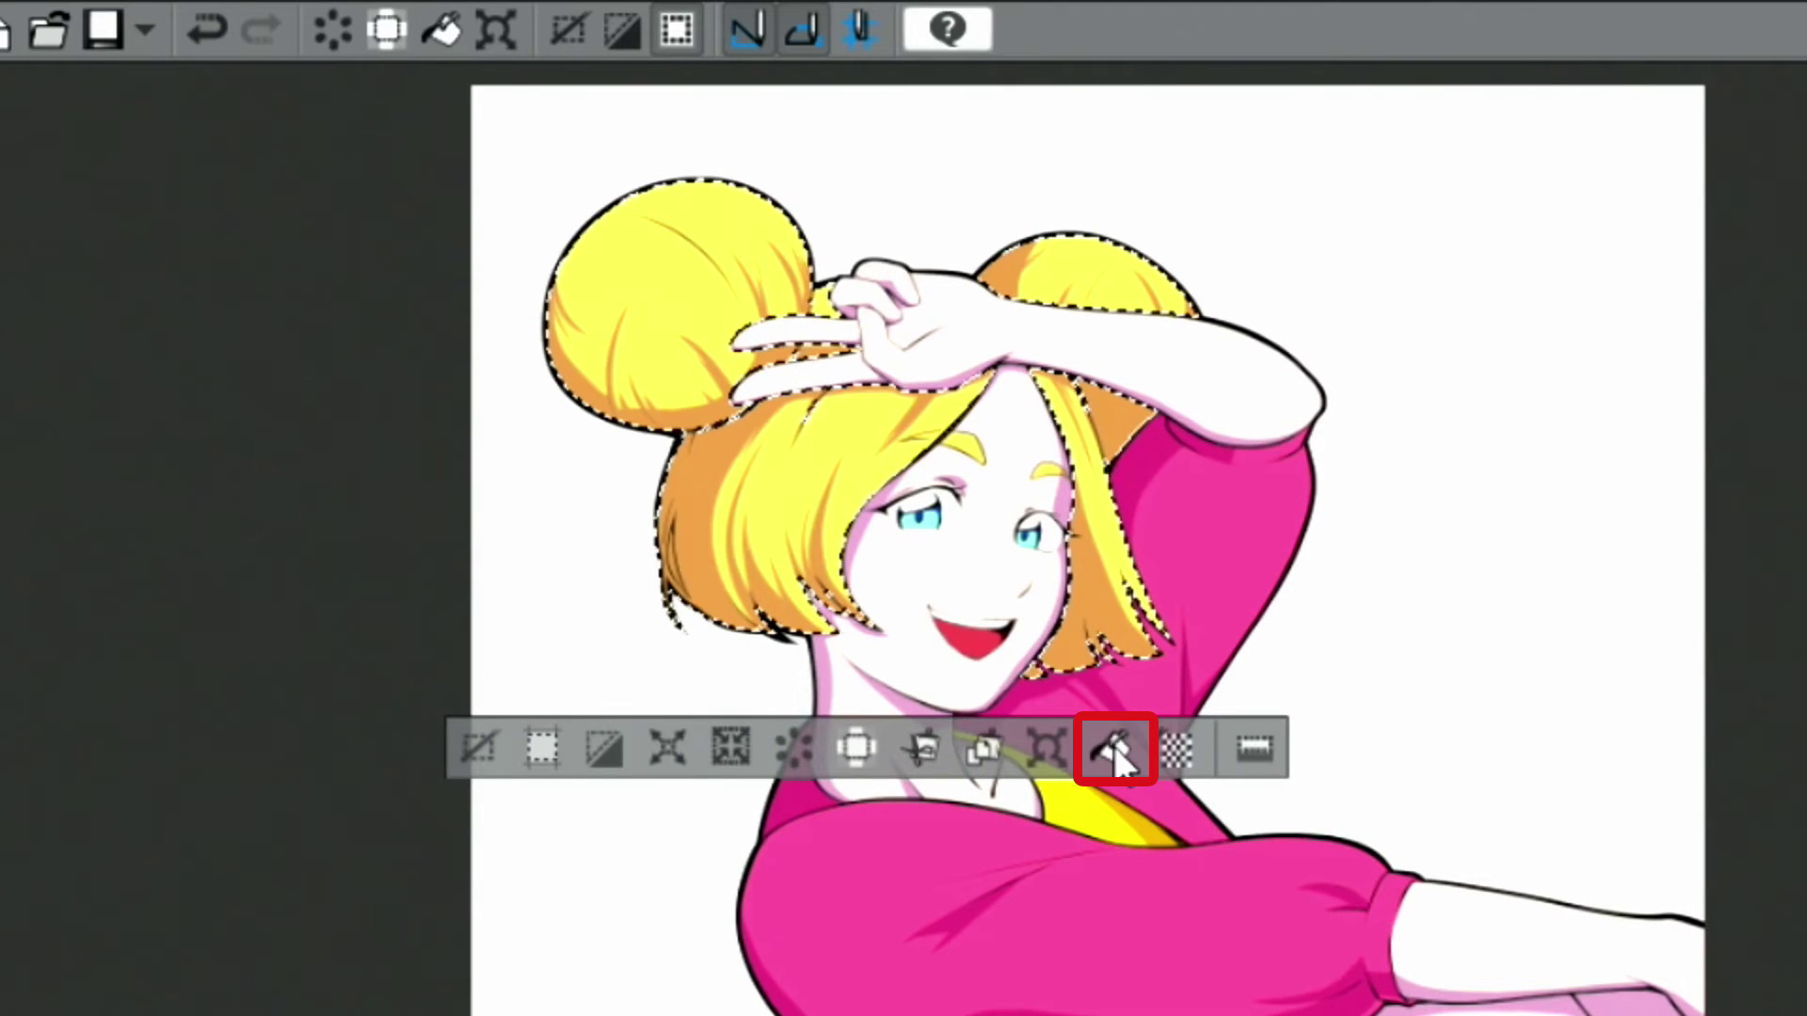
left_click(1112, 742)
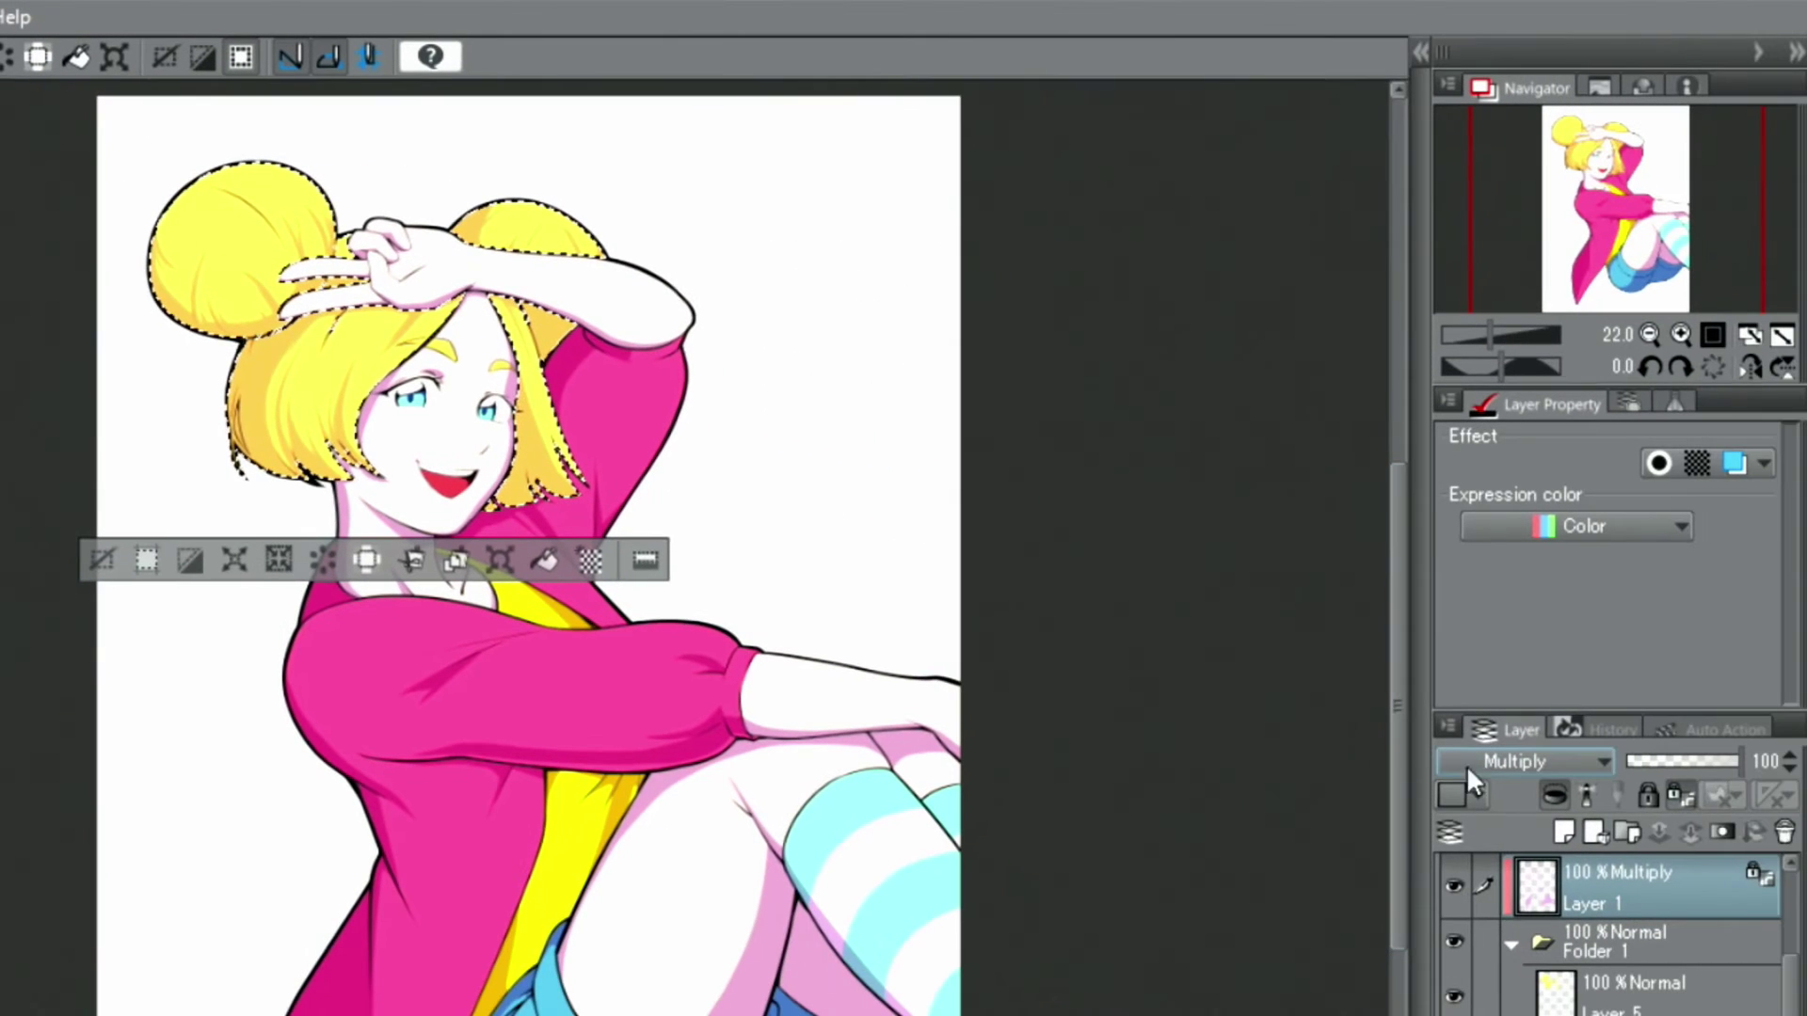
Toggle Layer 1 to Normal, clear the selection, then set it back to Multiply.
left_click(1489, 769)
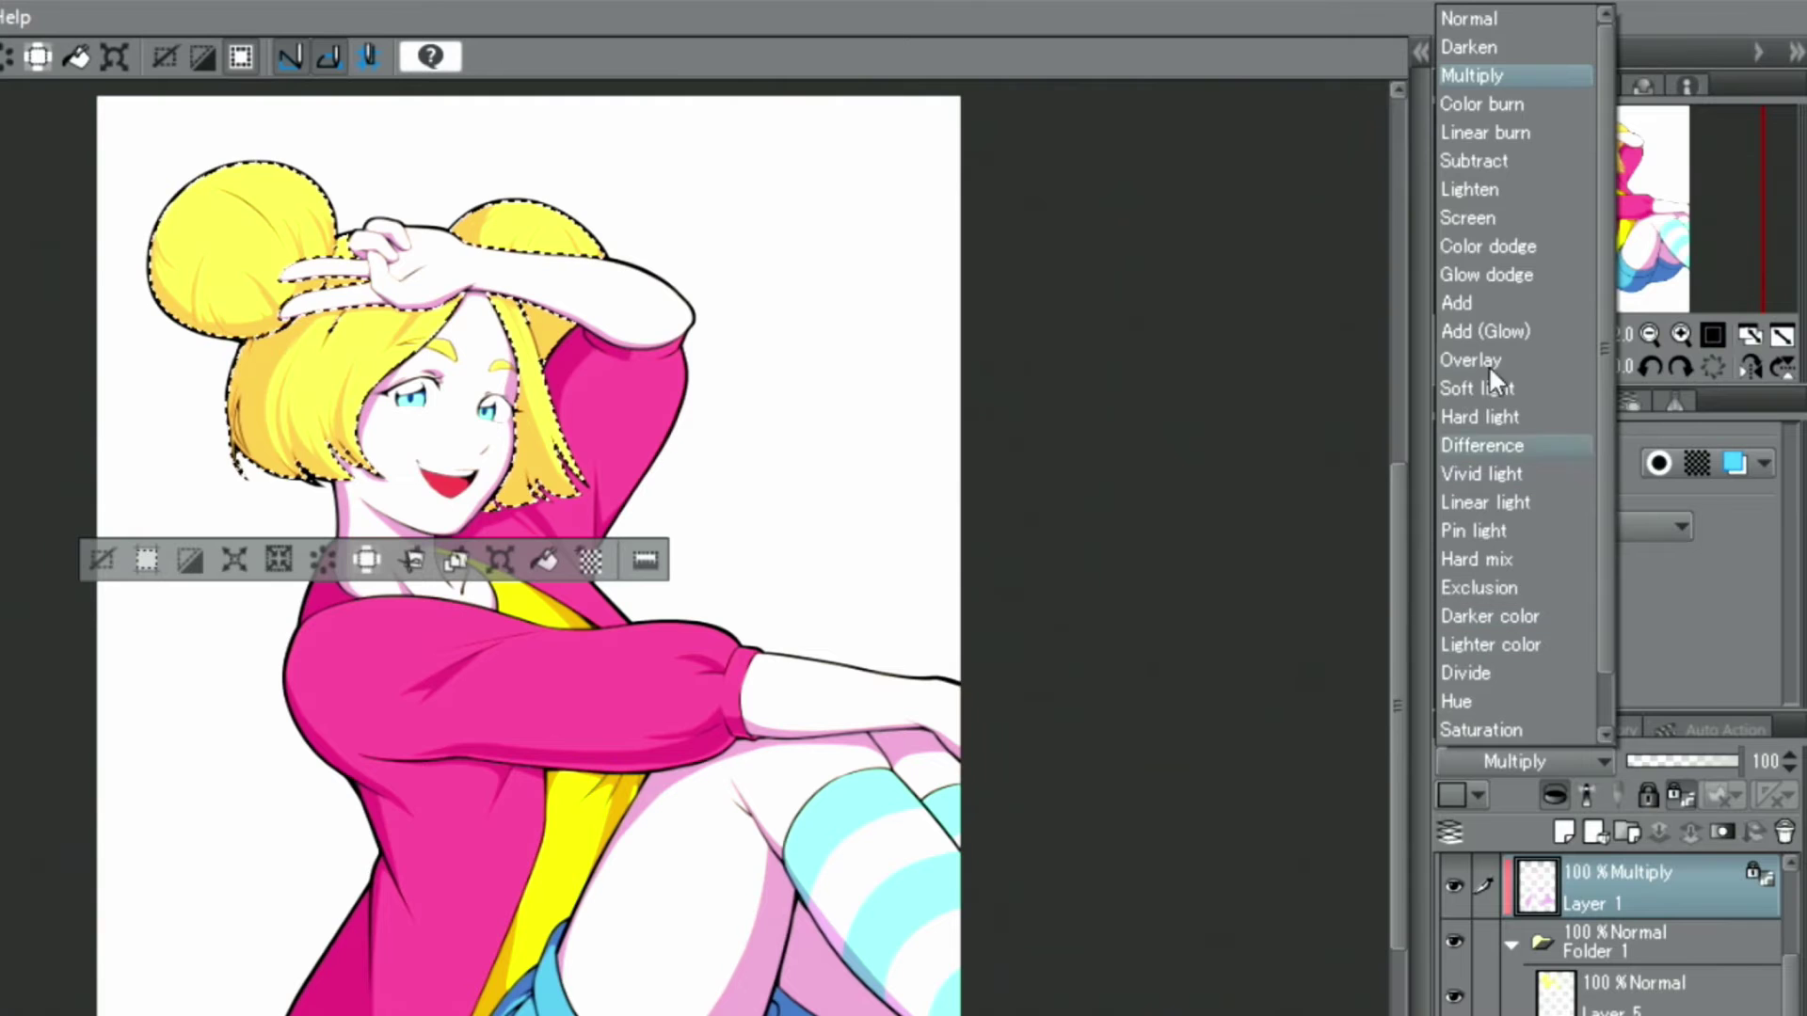
left_click(1471, 18)
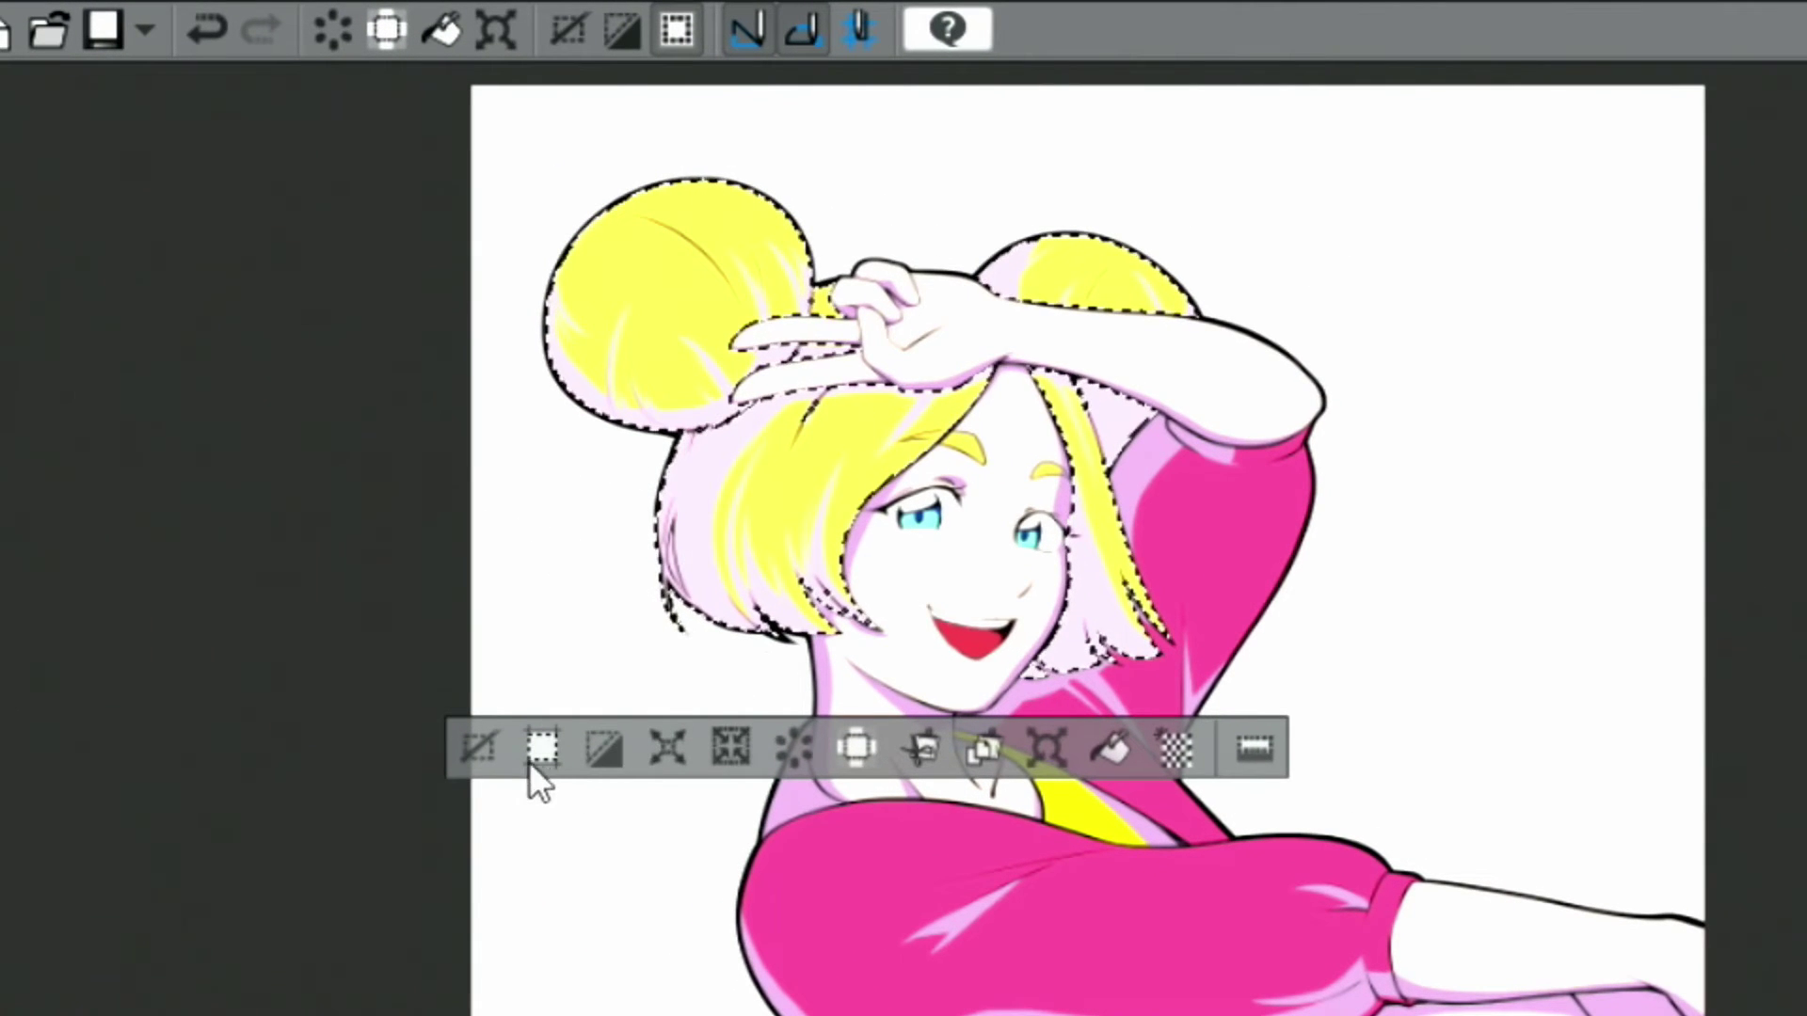
left_click(477, 752)
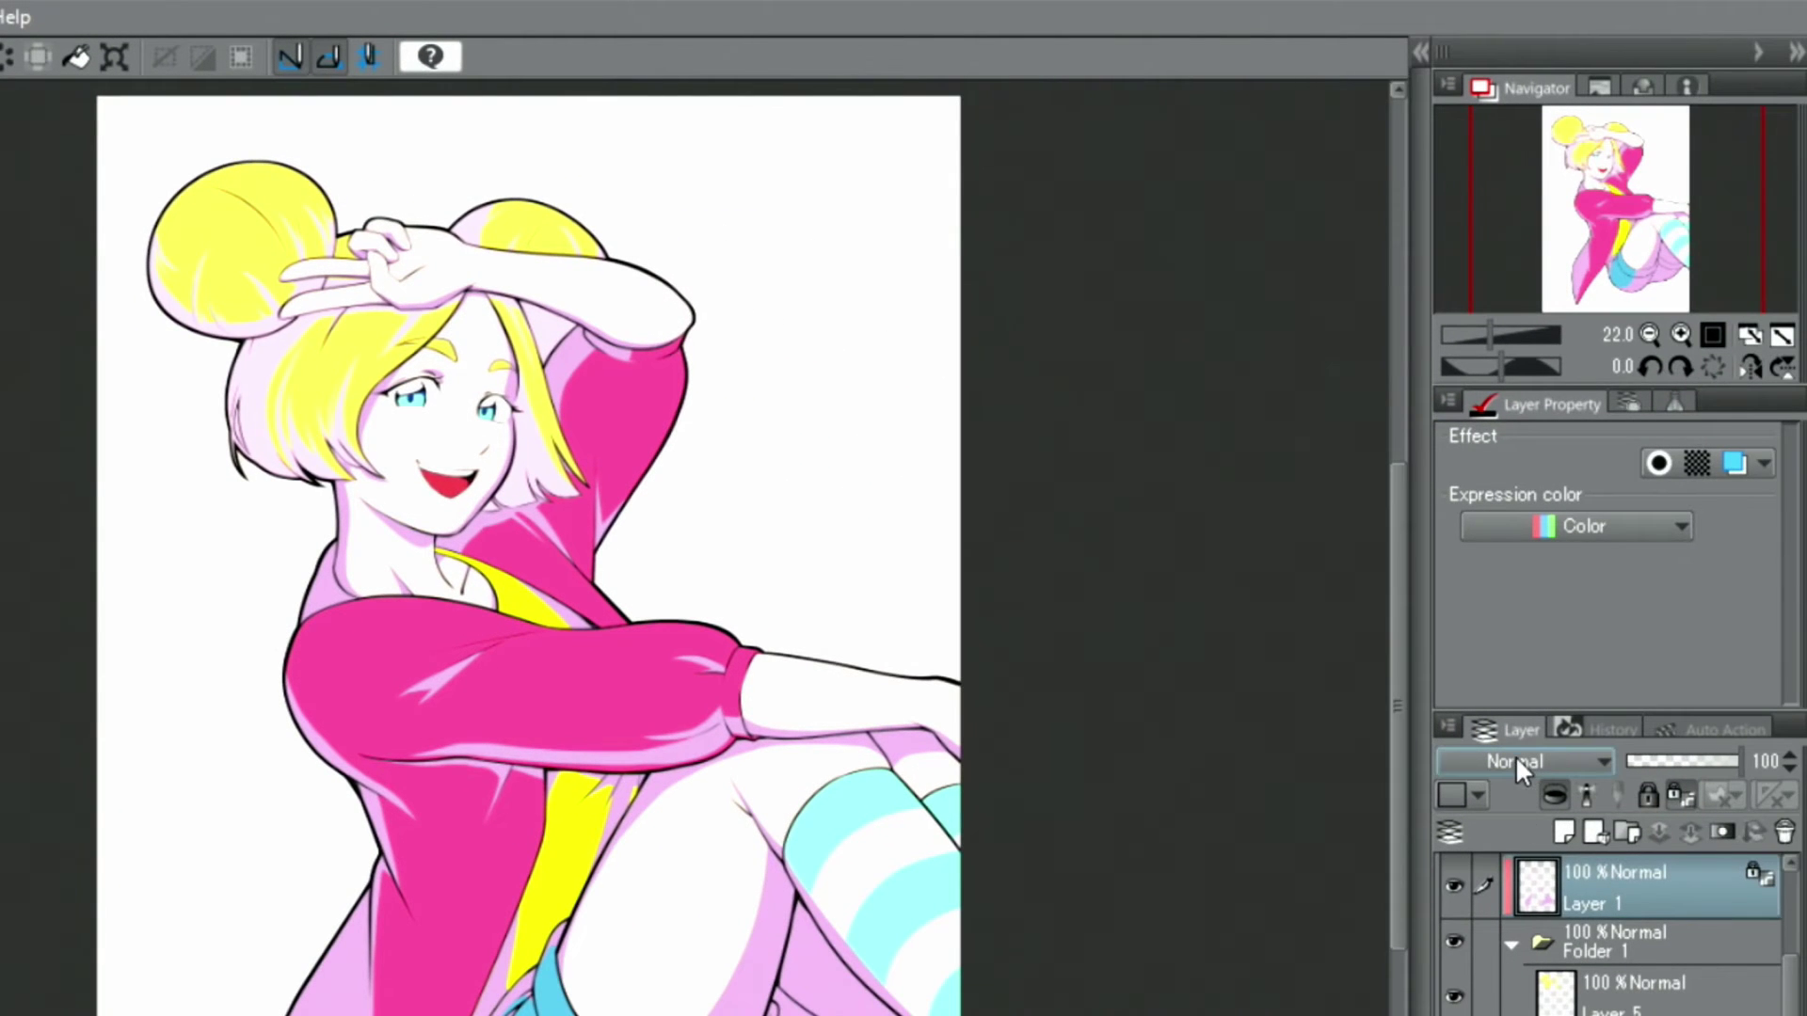
left_click(1514, 762)
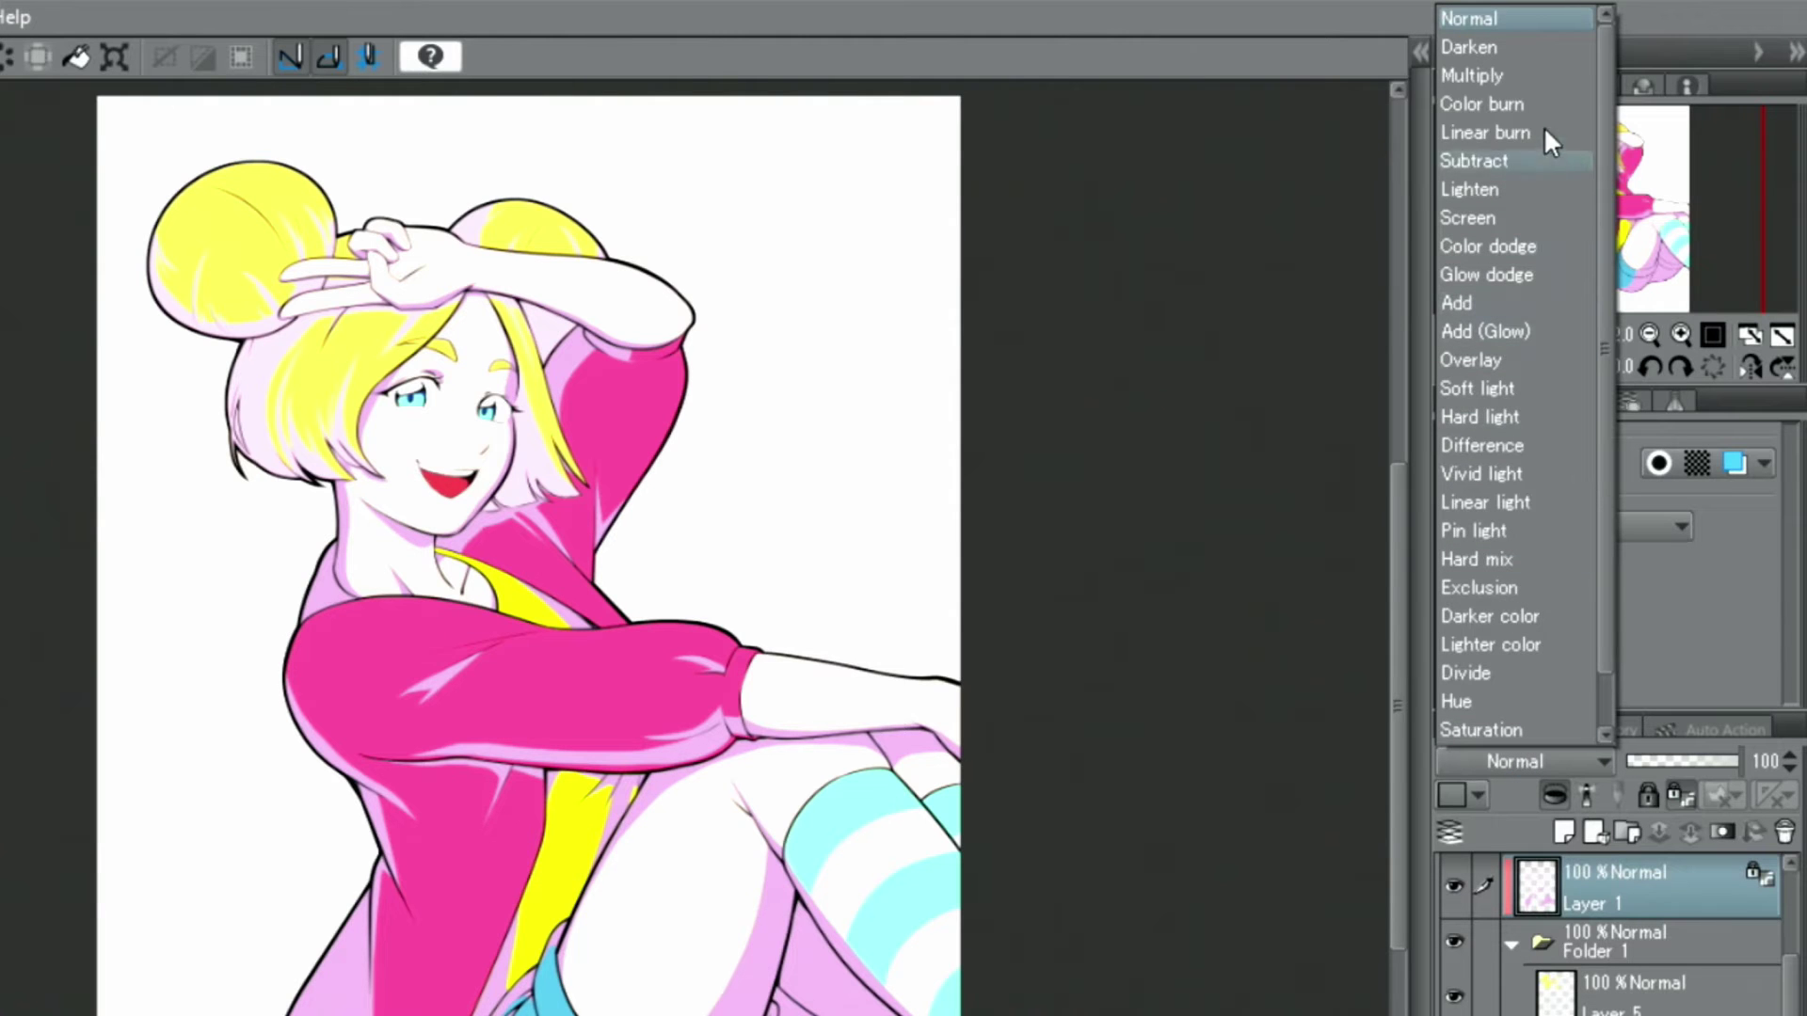
left_click(1520, 78)
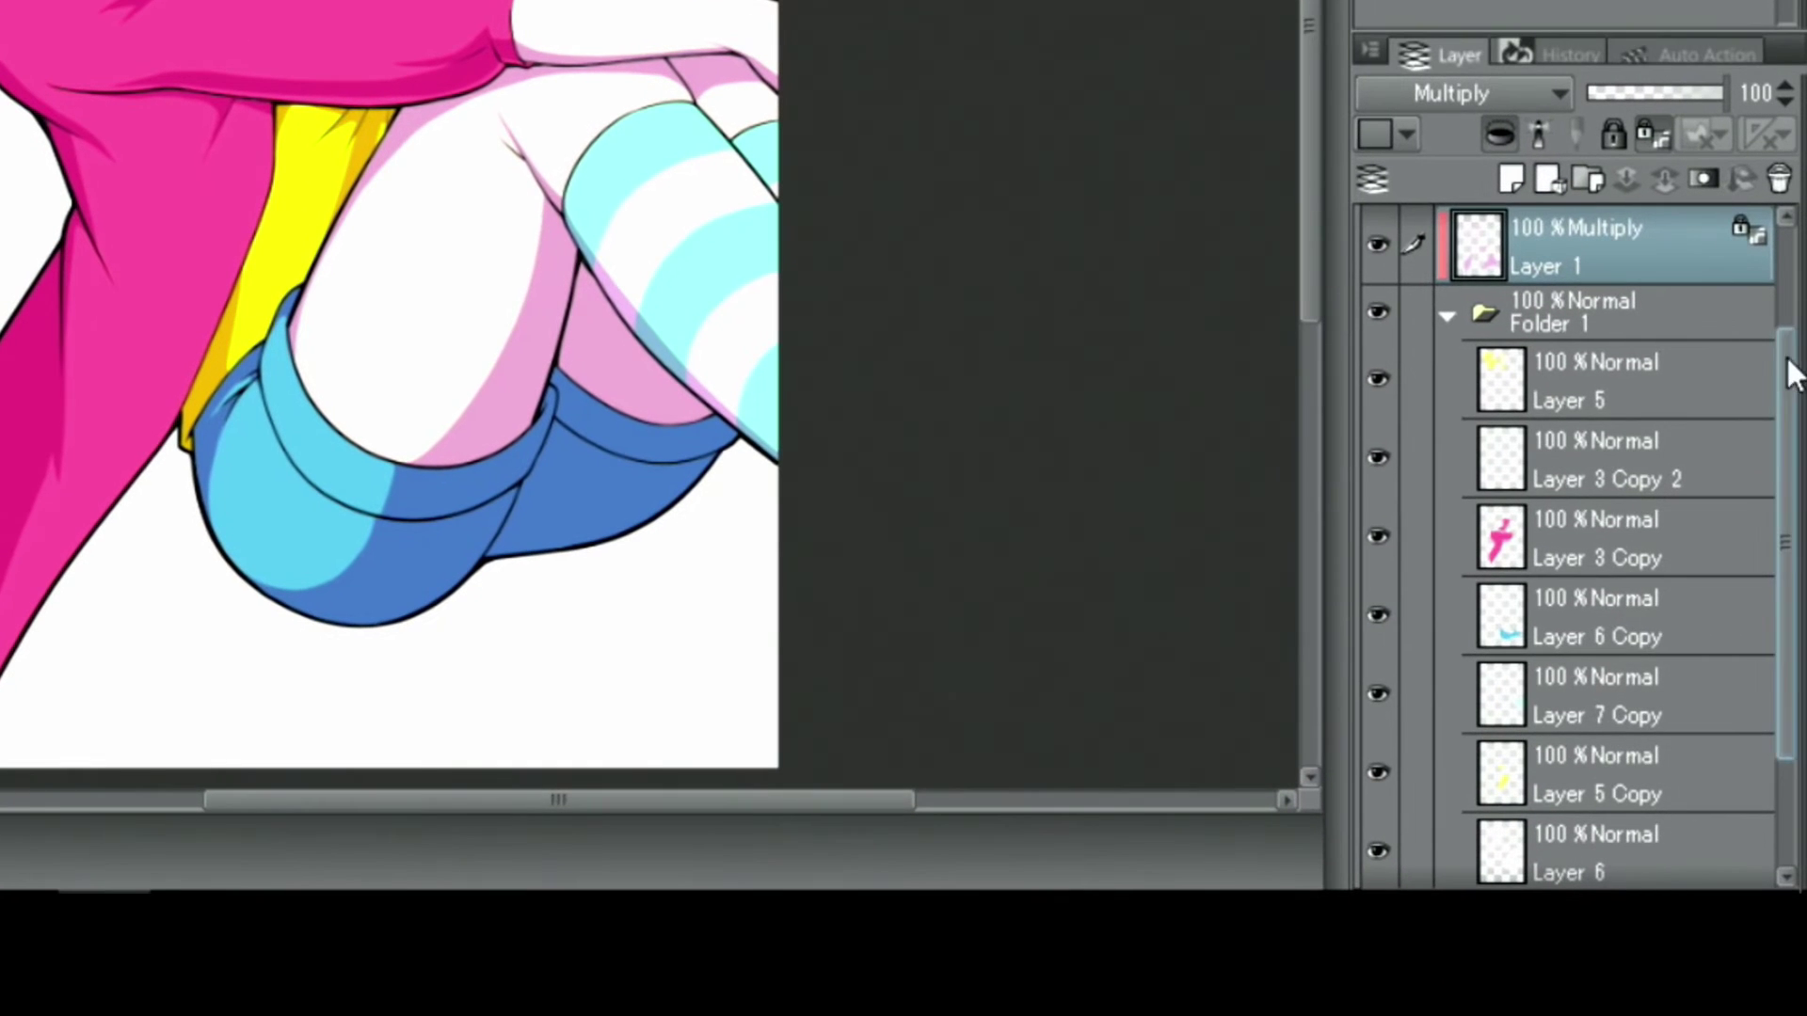
left_click_drag(1790, 376, 1793, 414)
Select the skin areas from Layer 6's contents.
left_click(1638, 826)
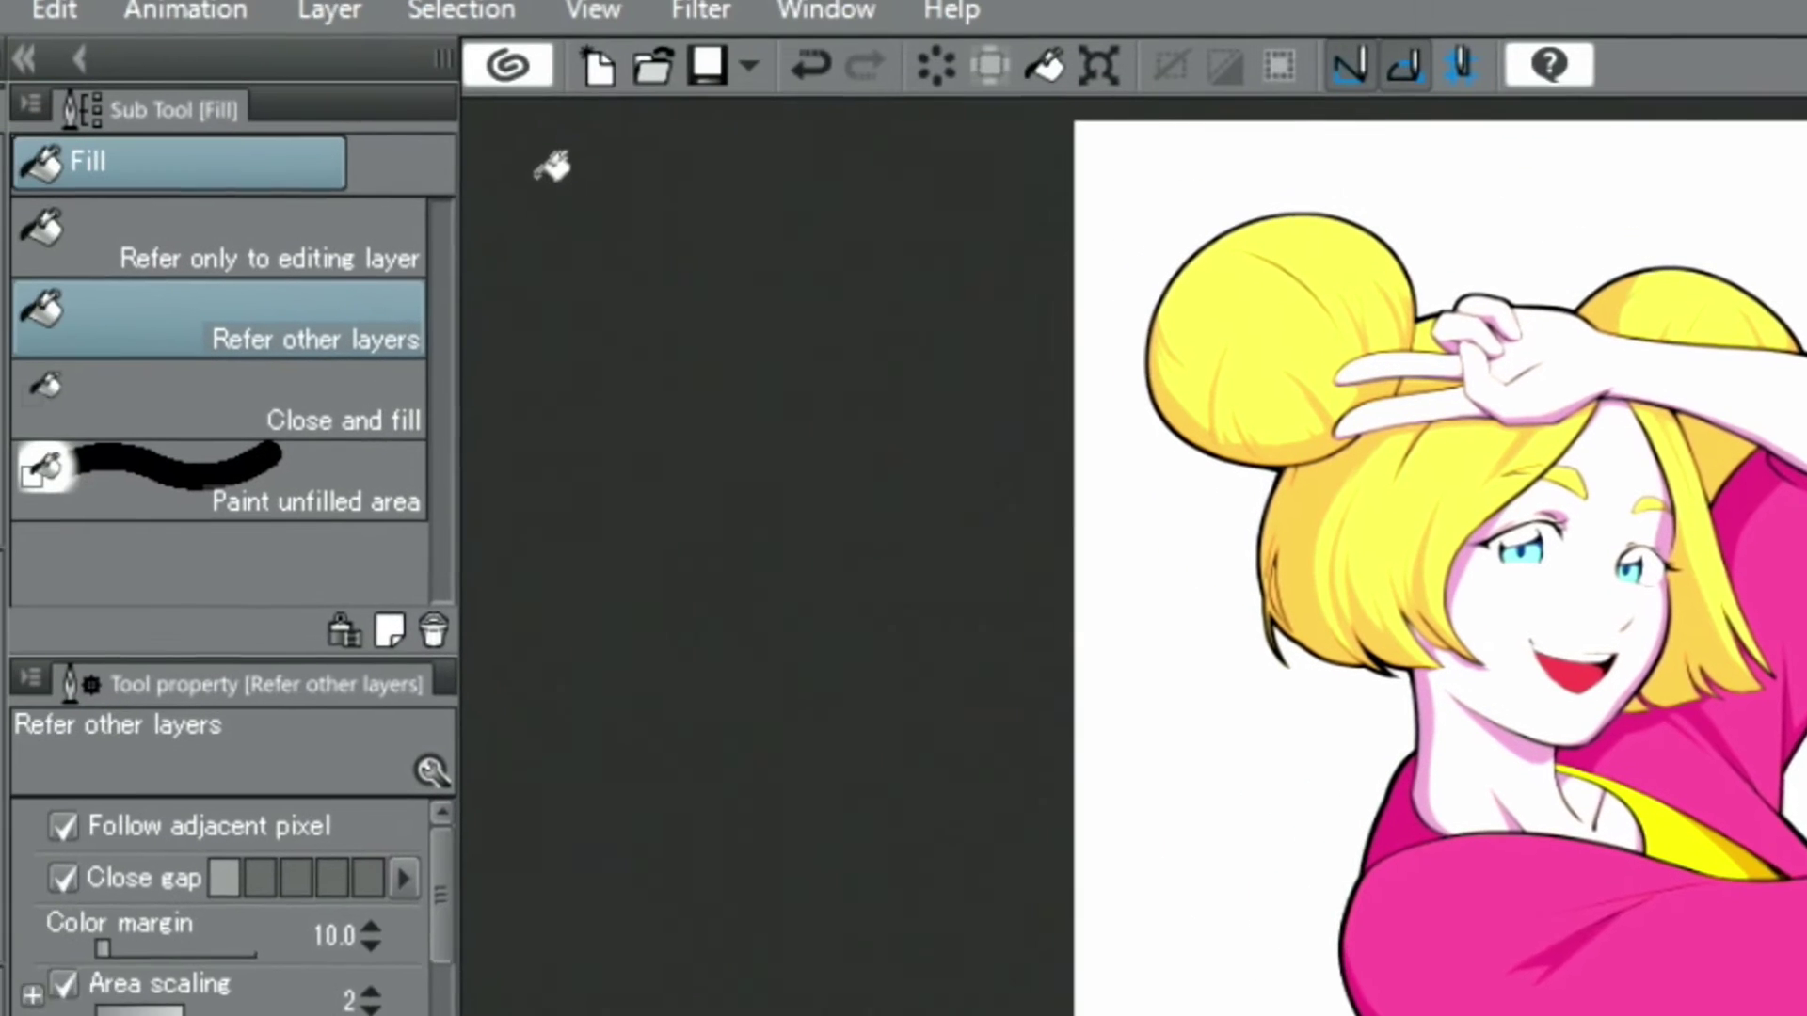
left_click(330, 10)
mouse_move(515, 644)
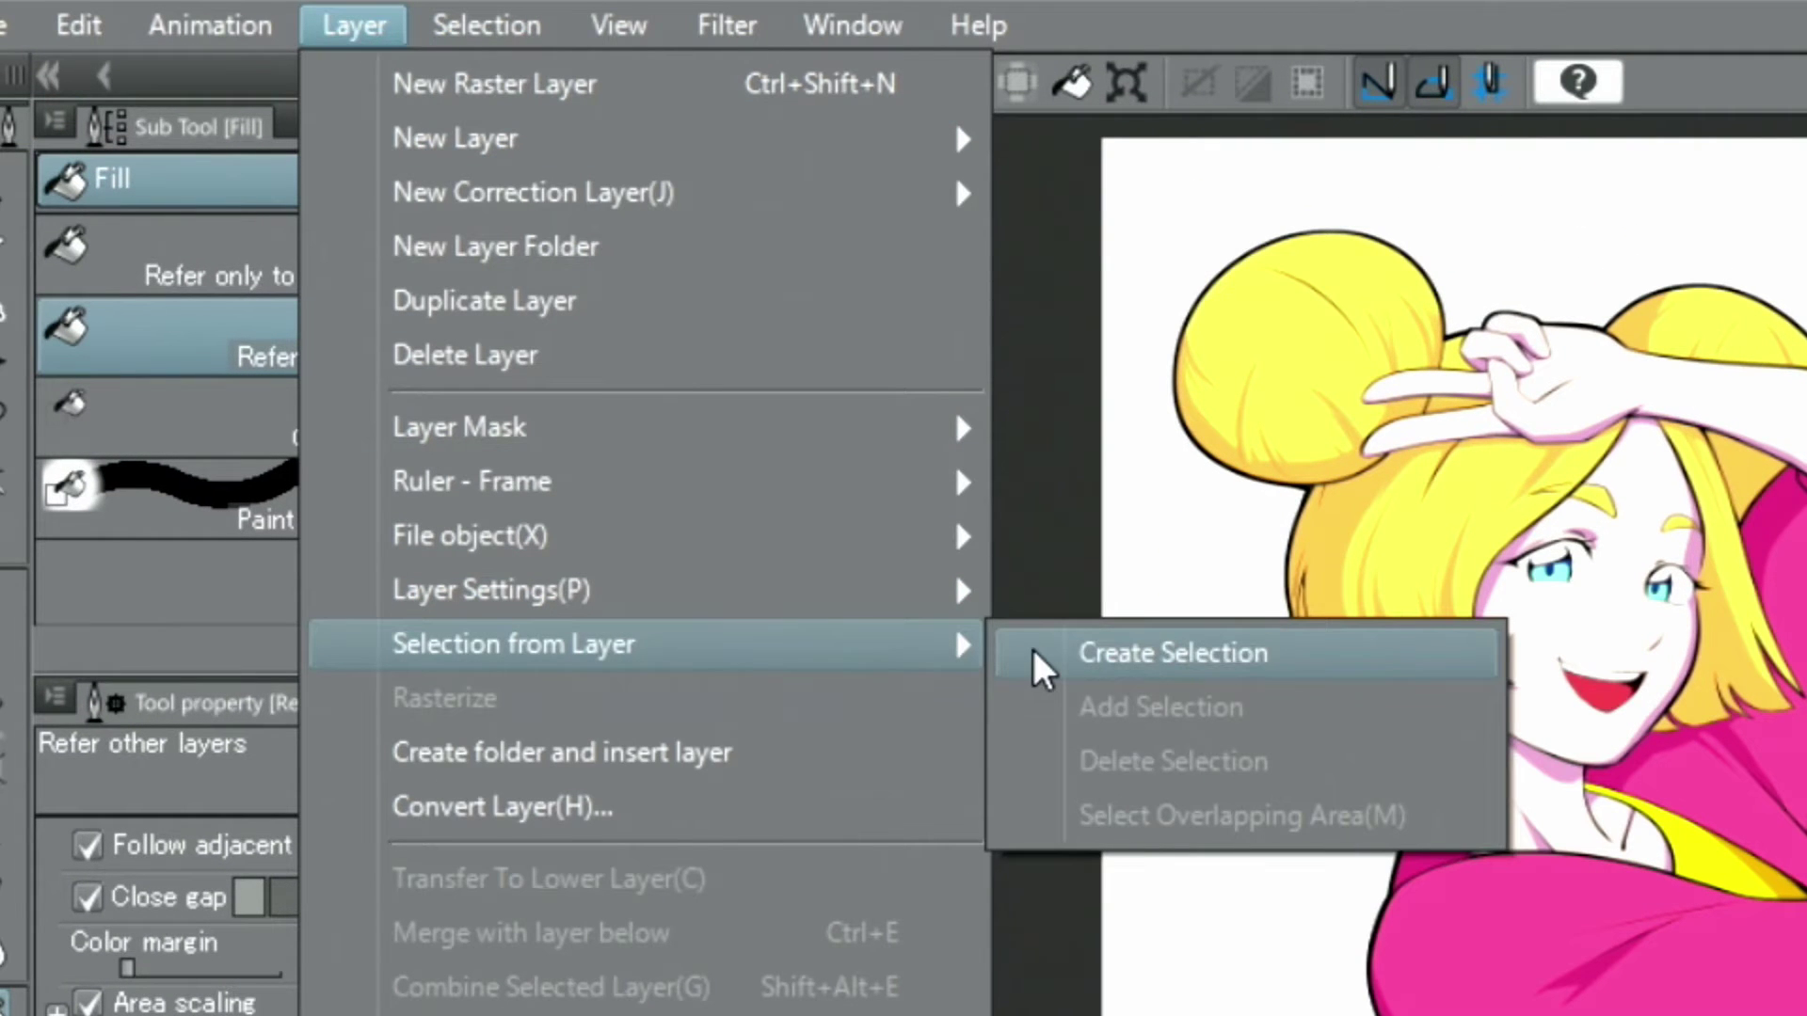
left_click(1038, 658)
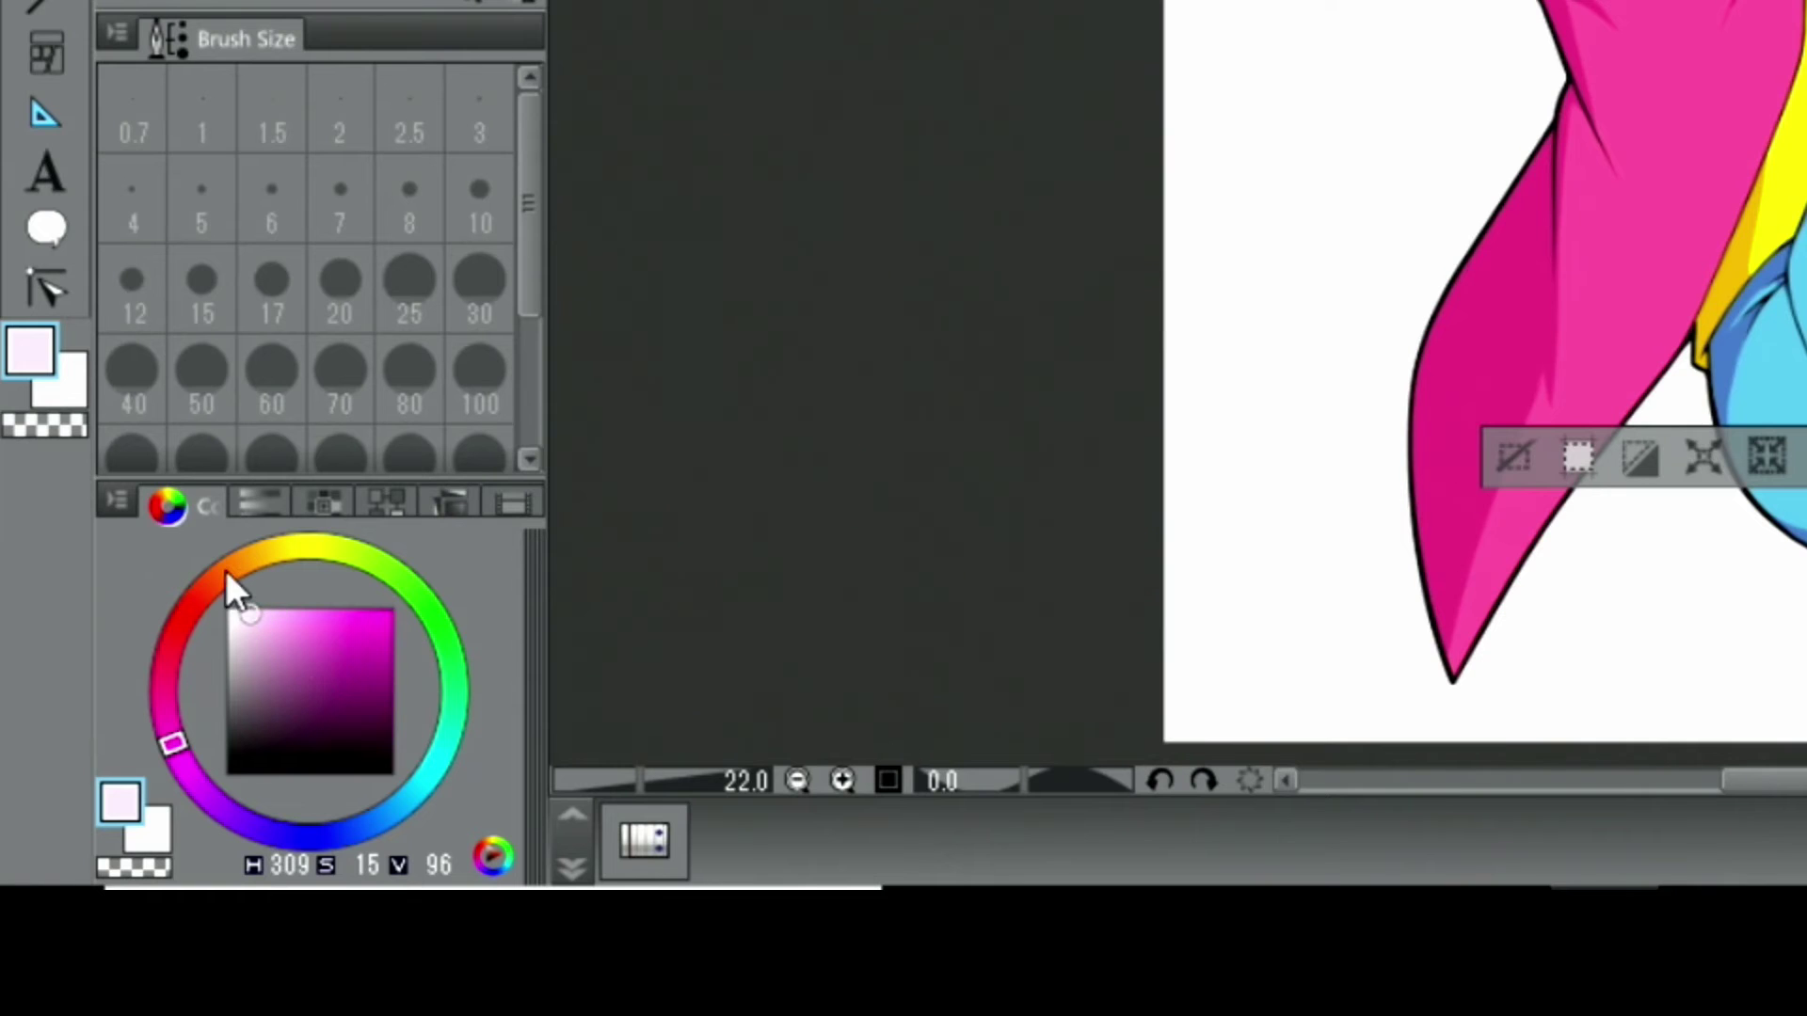
Fill the skin selection with pale peach on Layer 1, then deselect and sample the jacket pink.
left_click(223, 573)
left_click(274, 613)
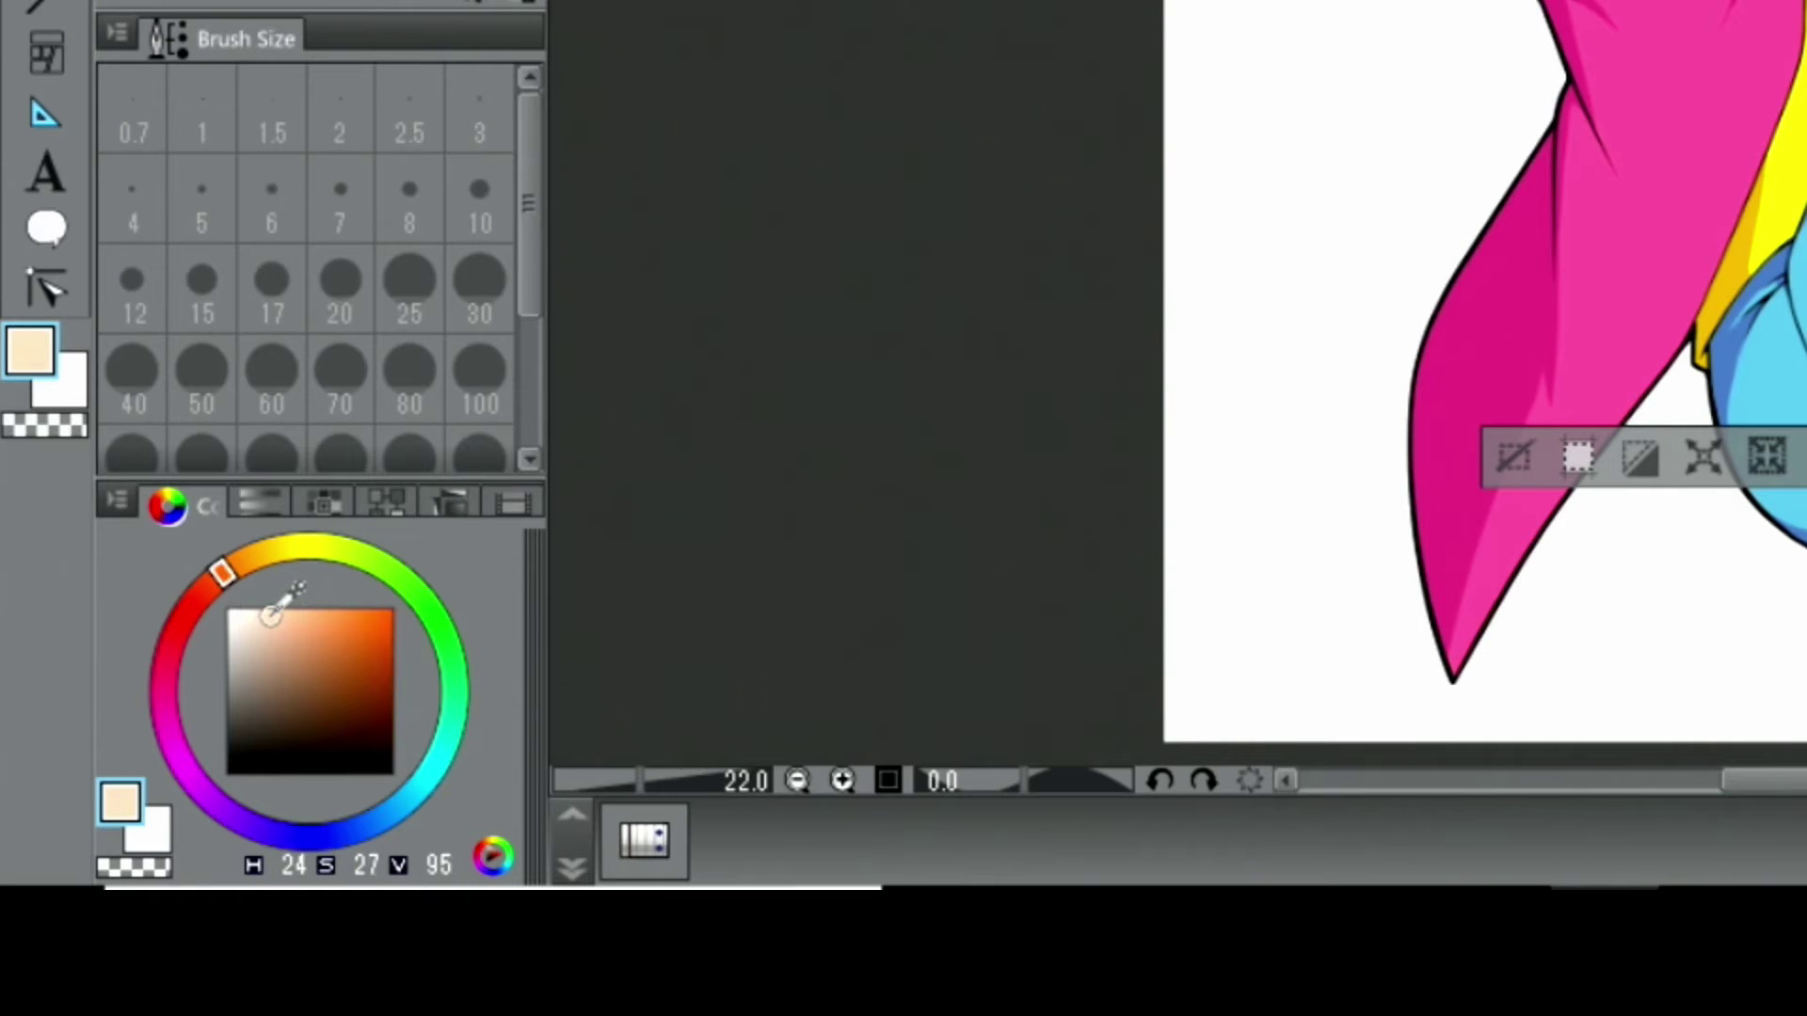
left_click_drag(209, 588, 215, 573)
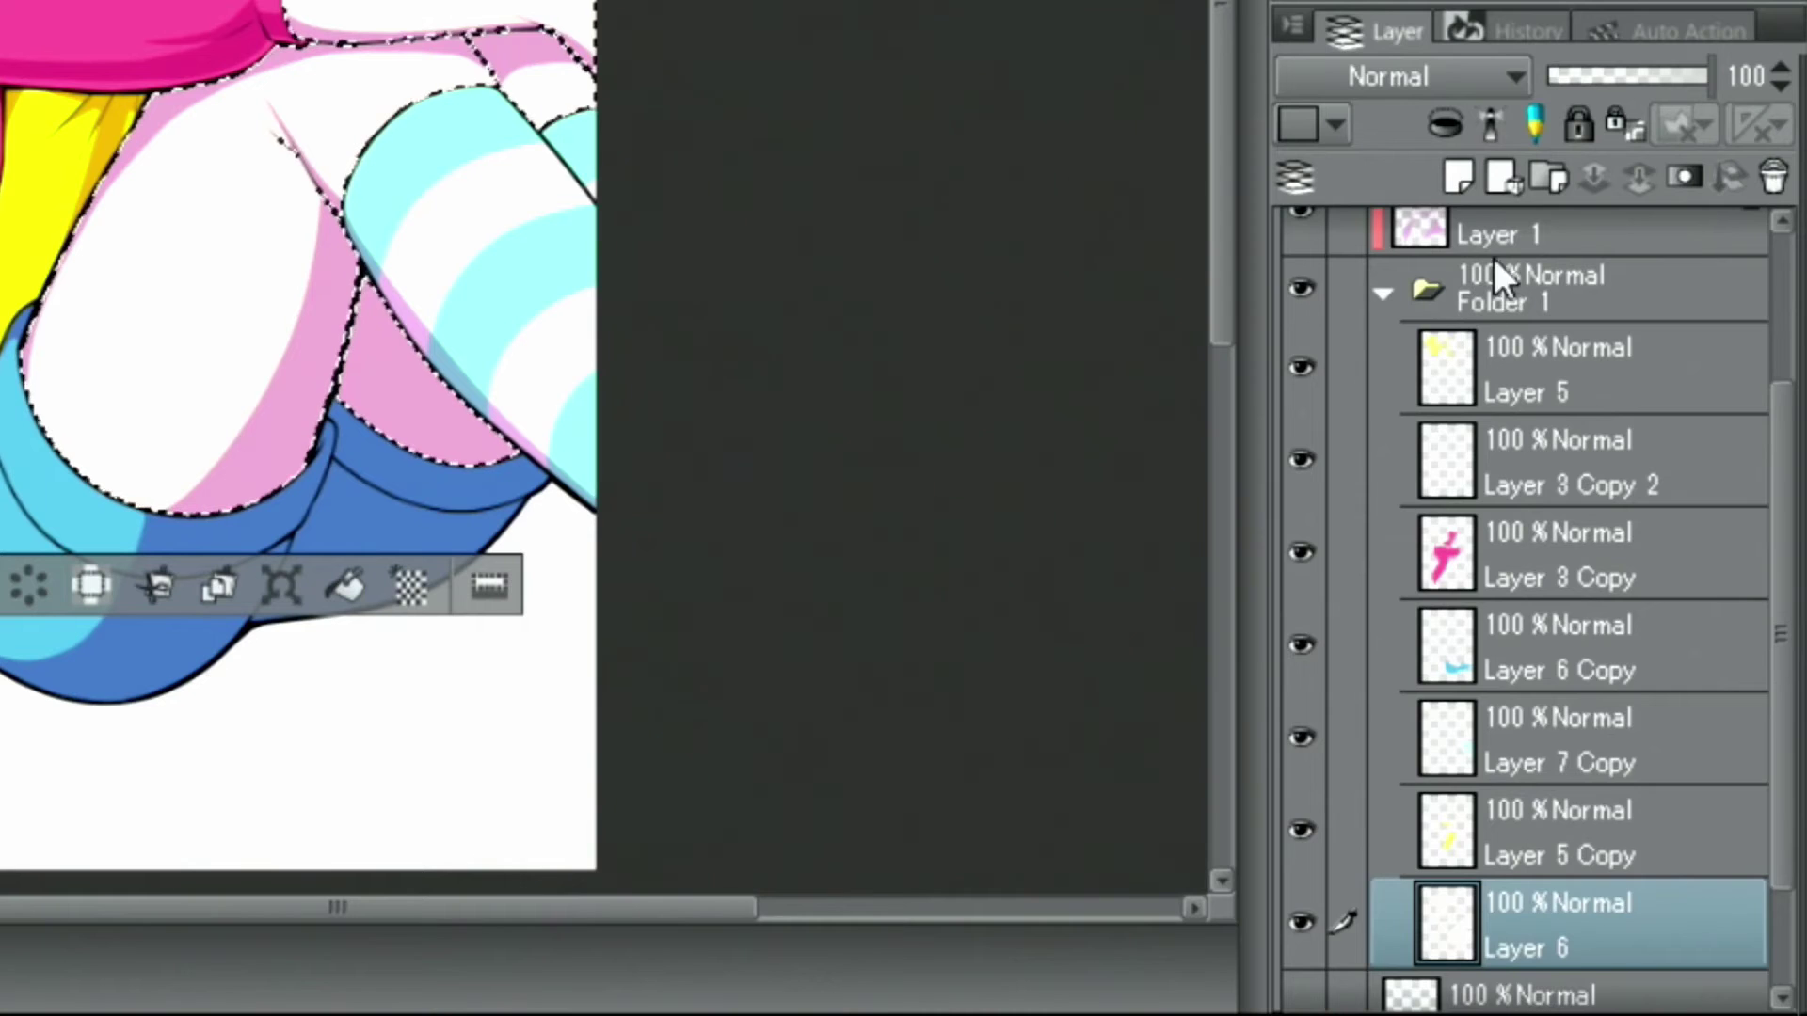
left_click(1499, 248)
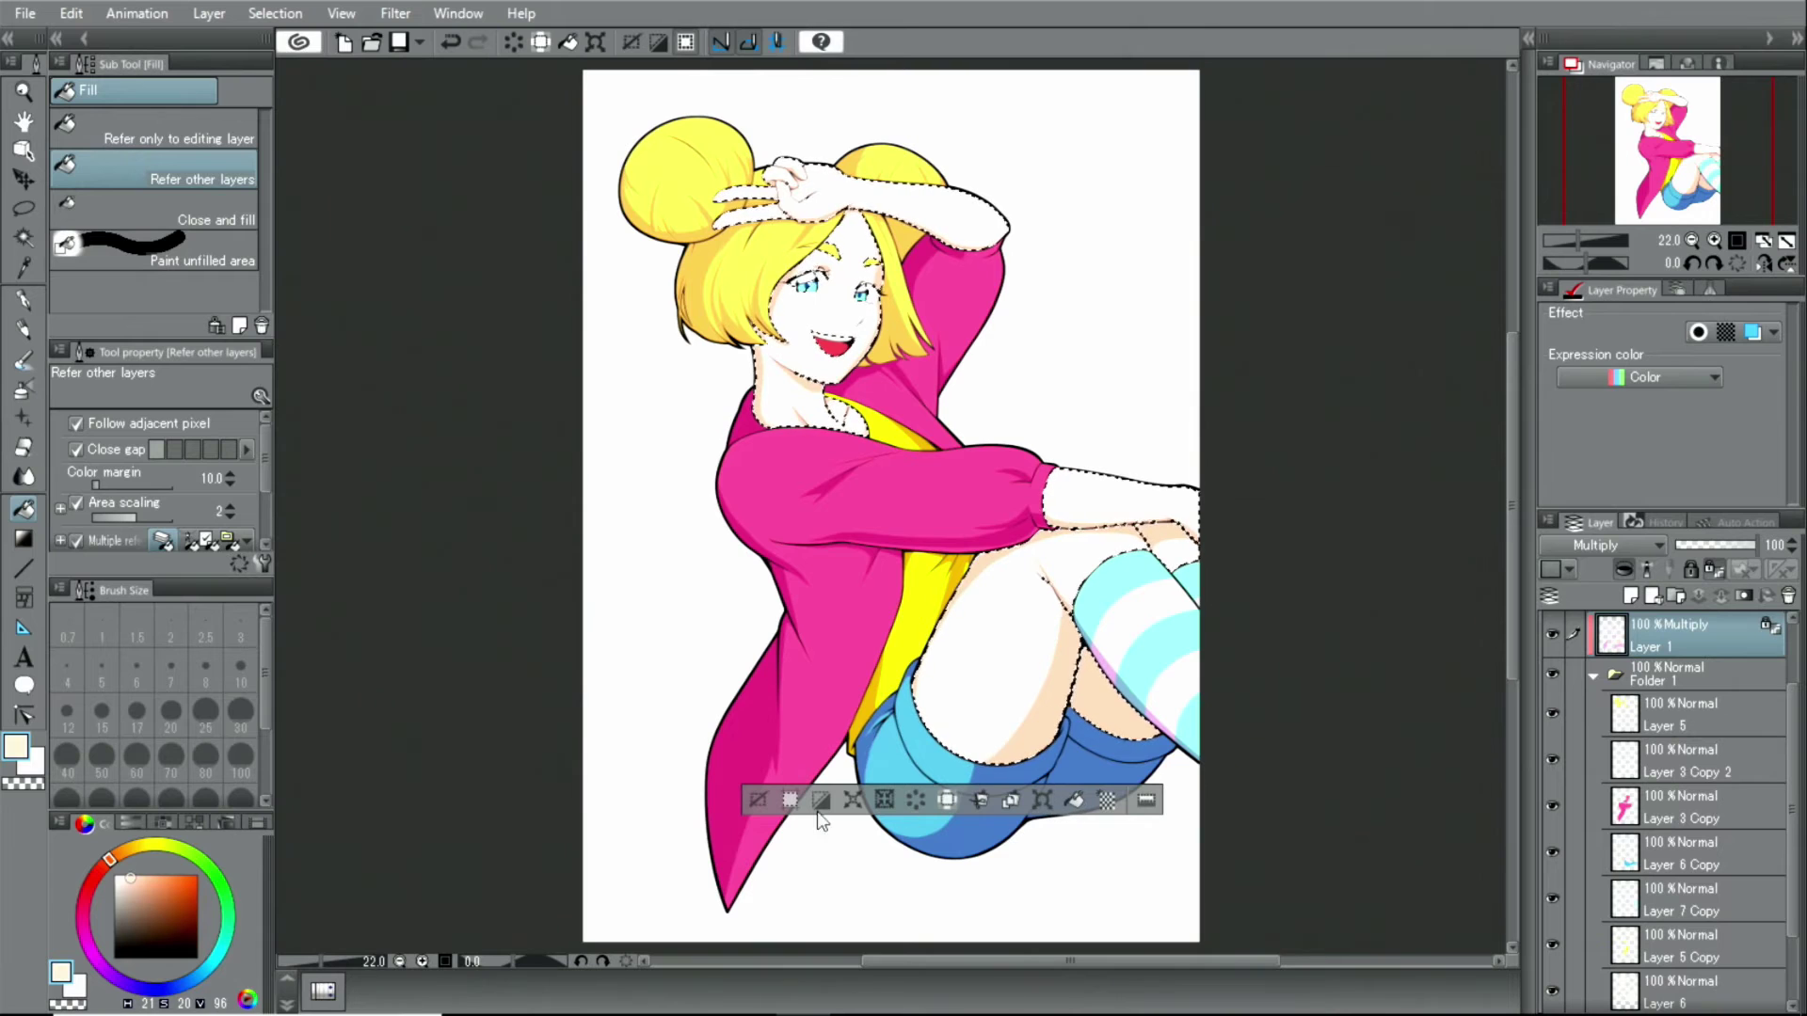
left_click(758, 802)
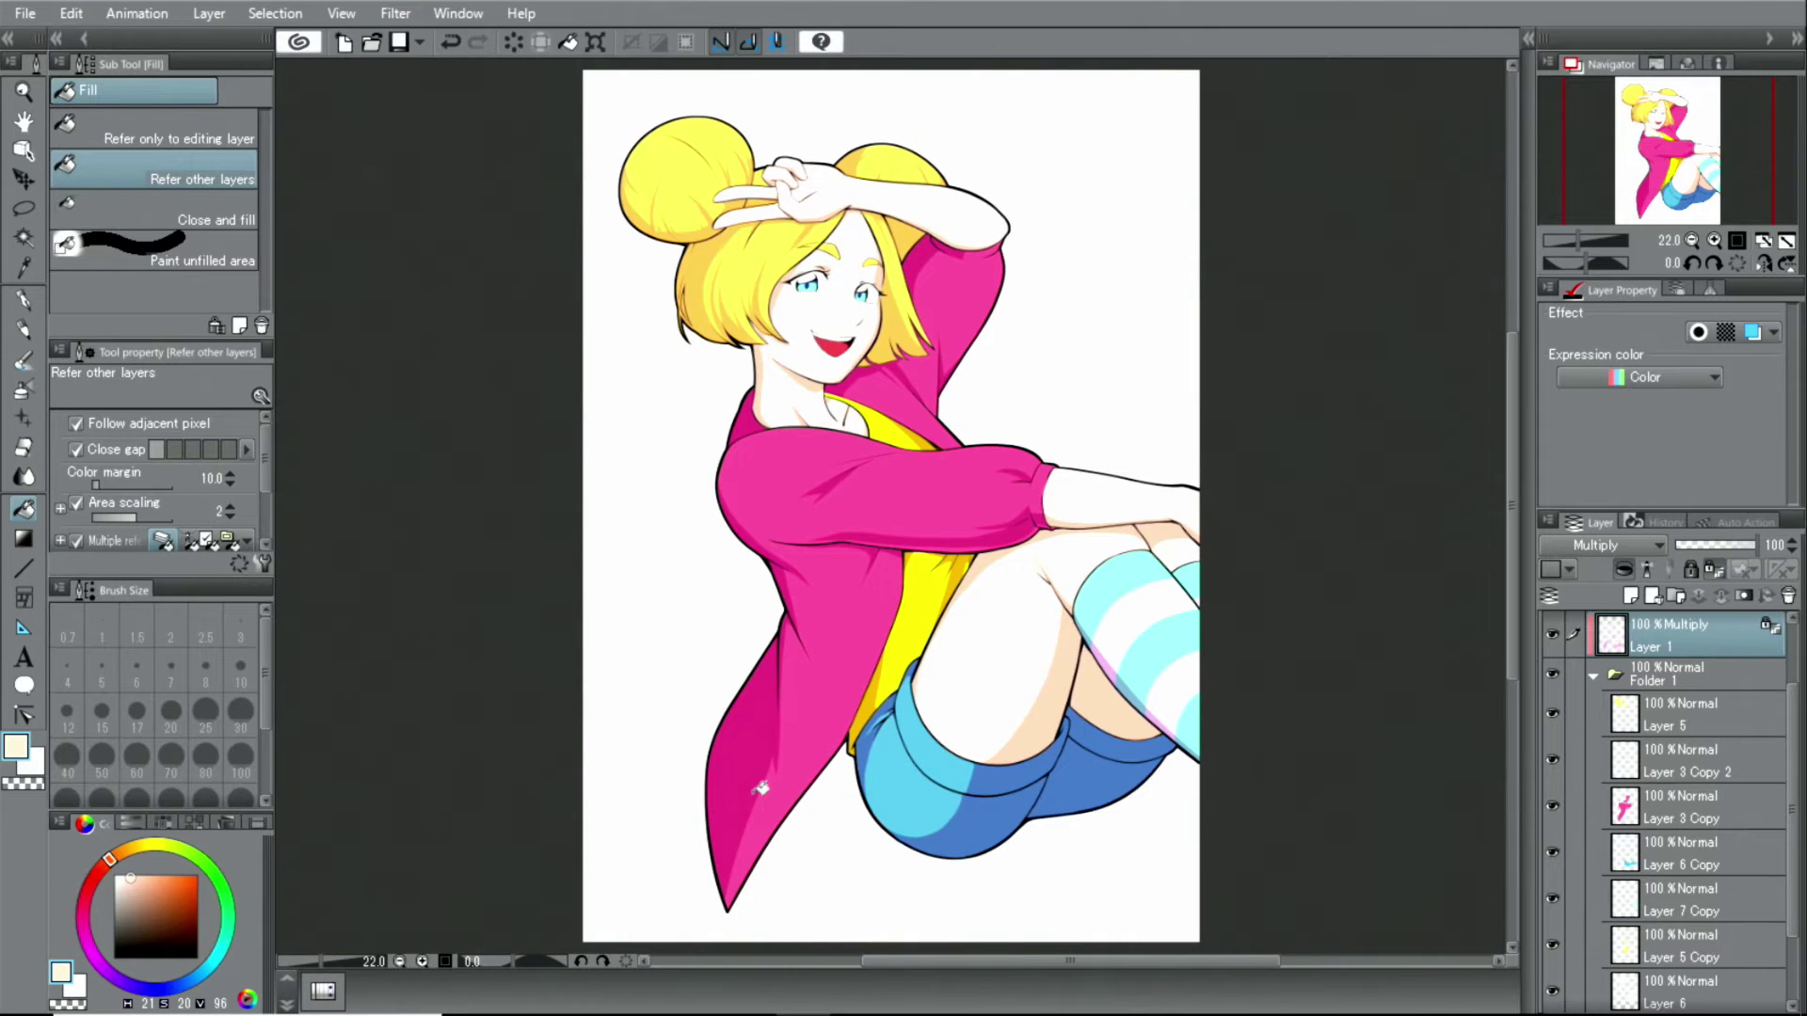
left_click(760, 788, "alt")
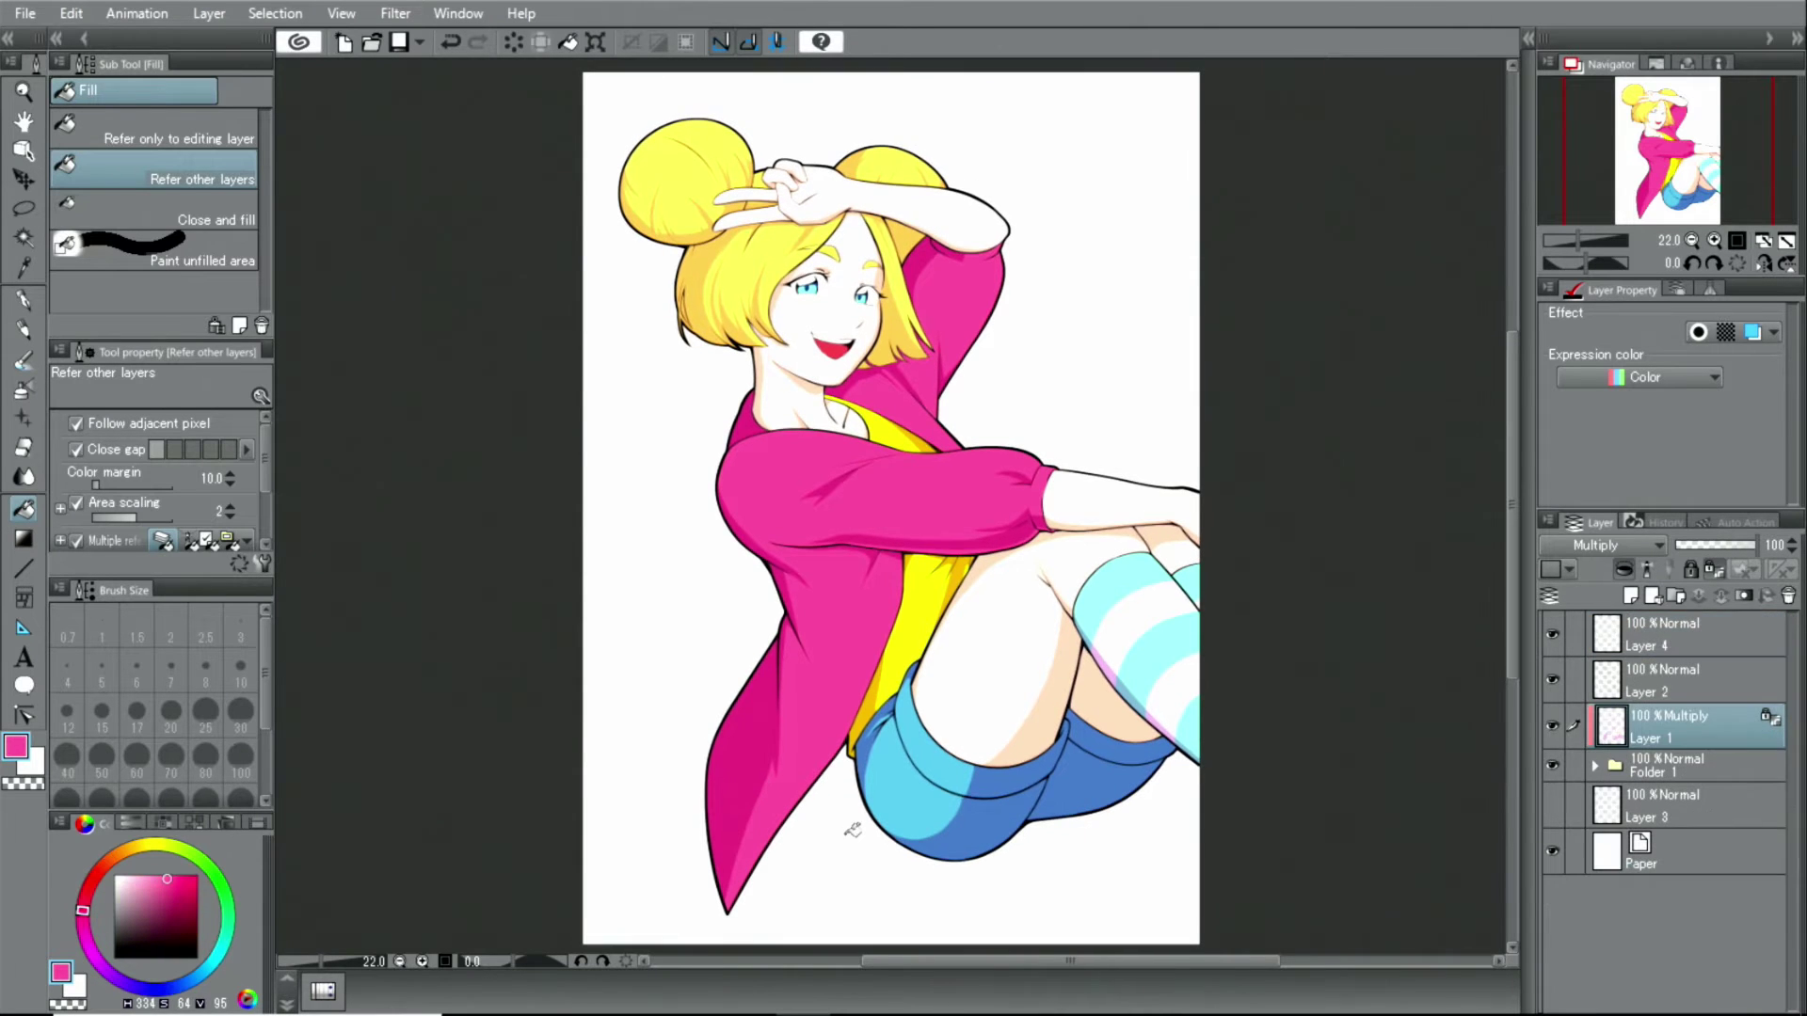
Hide Layer 1 and prepare a new layer with the Soft airbrush in light pink.
left_click(1551, 726)
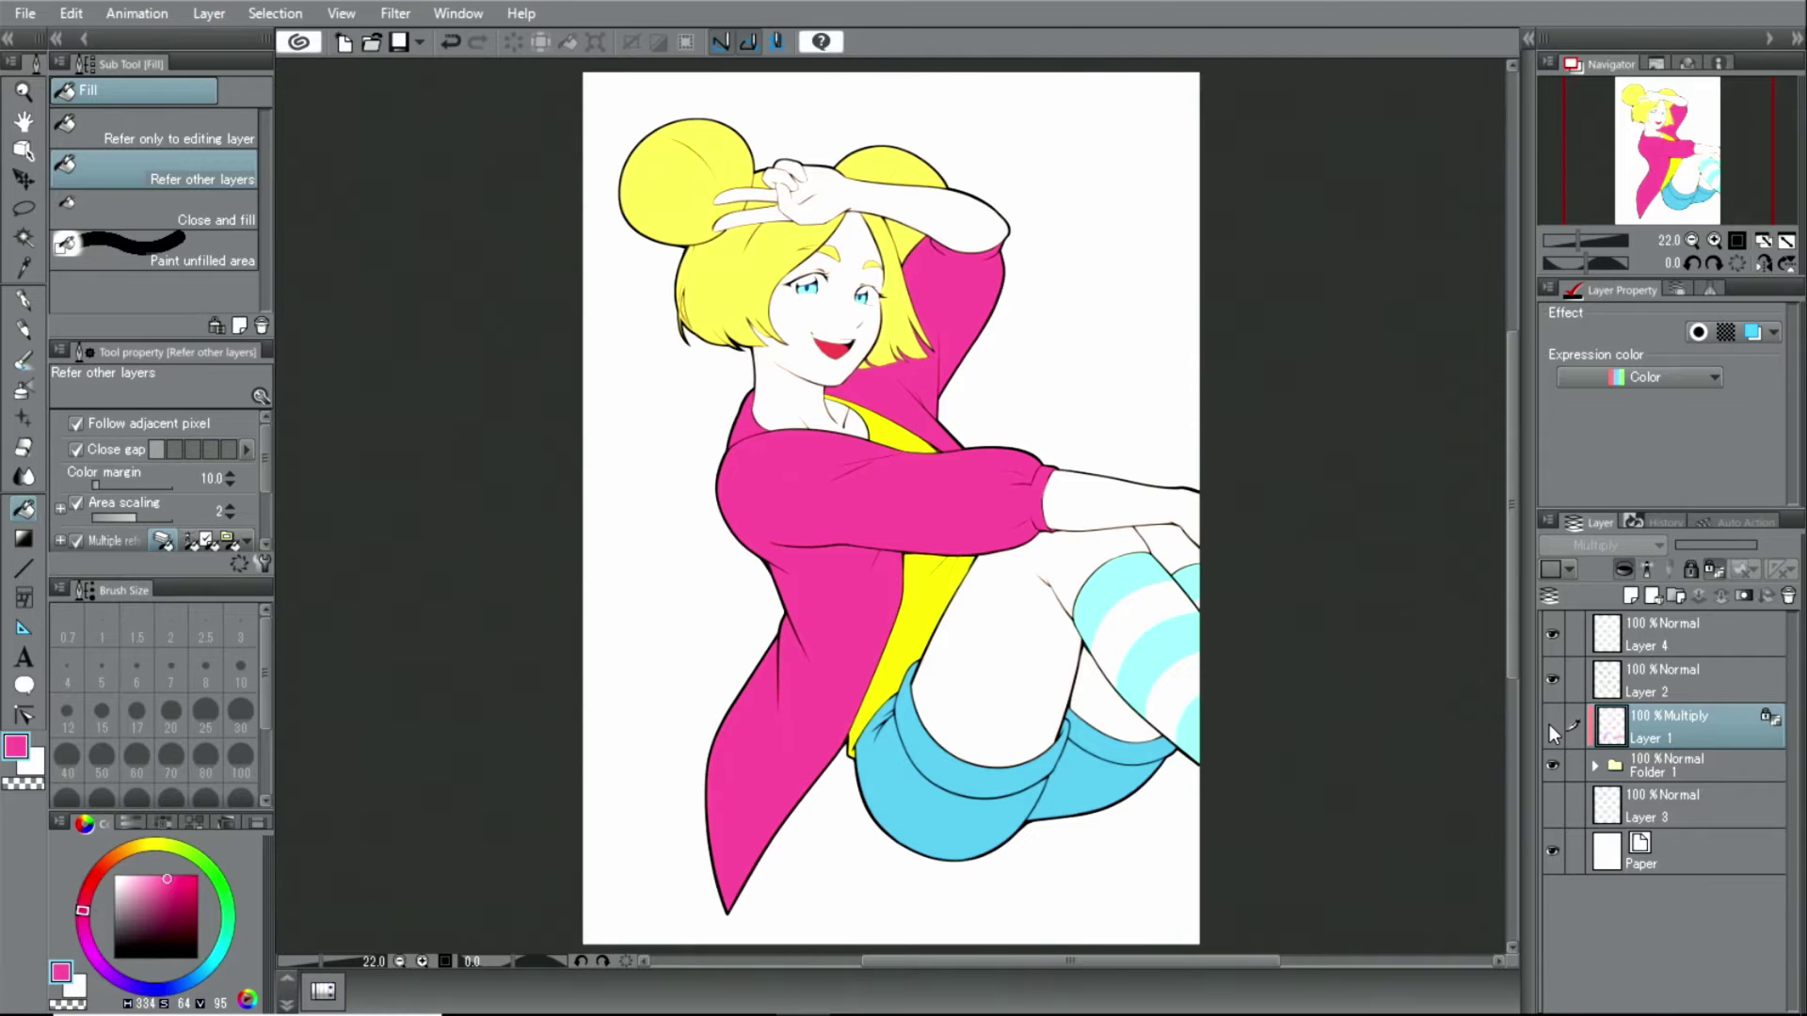
left_click(1629, 597)
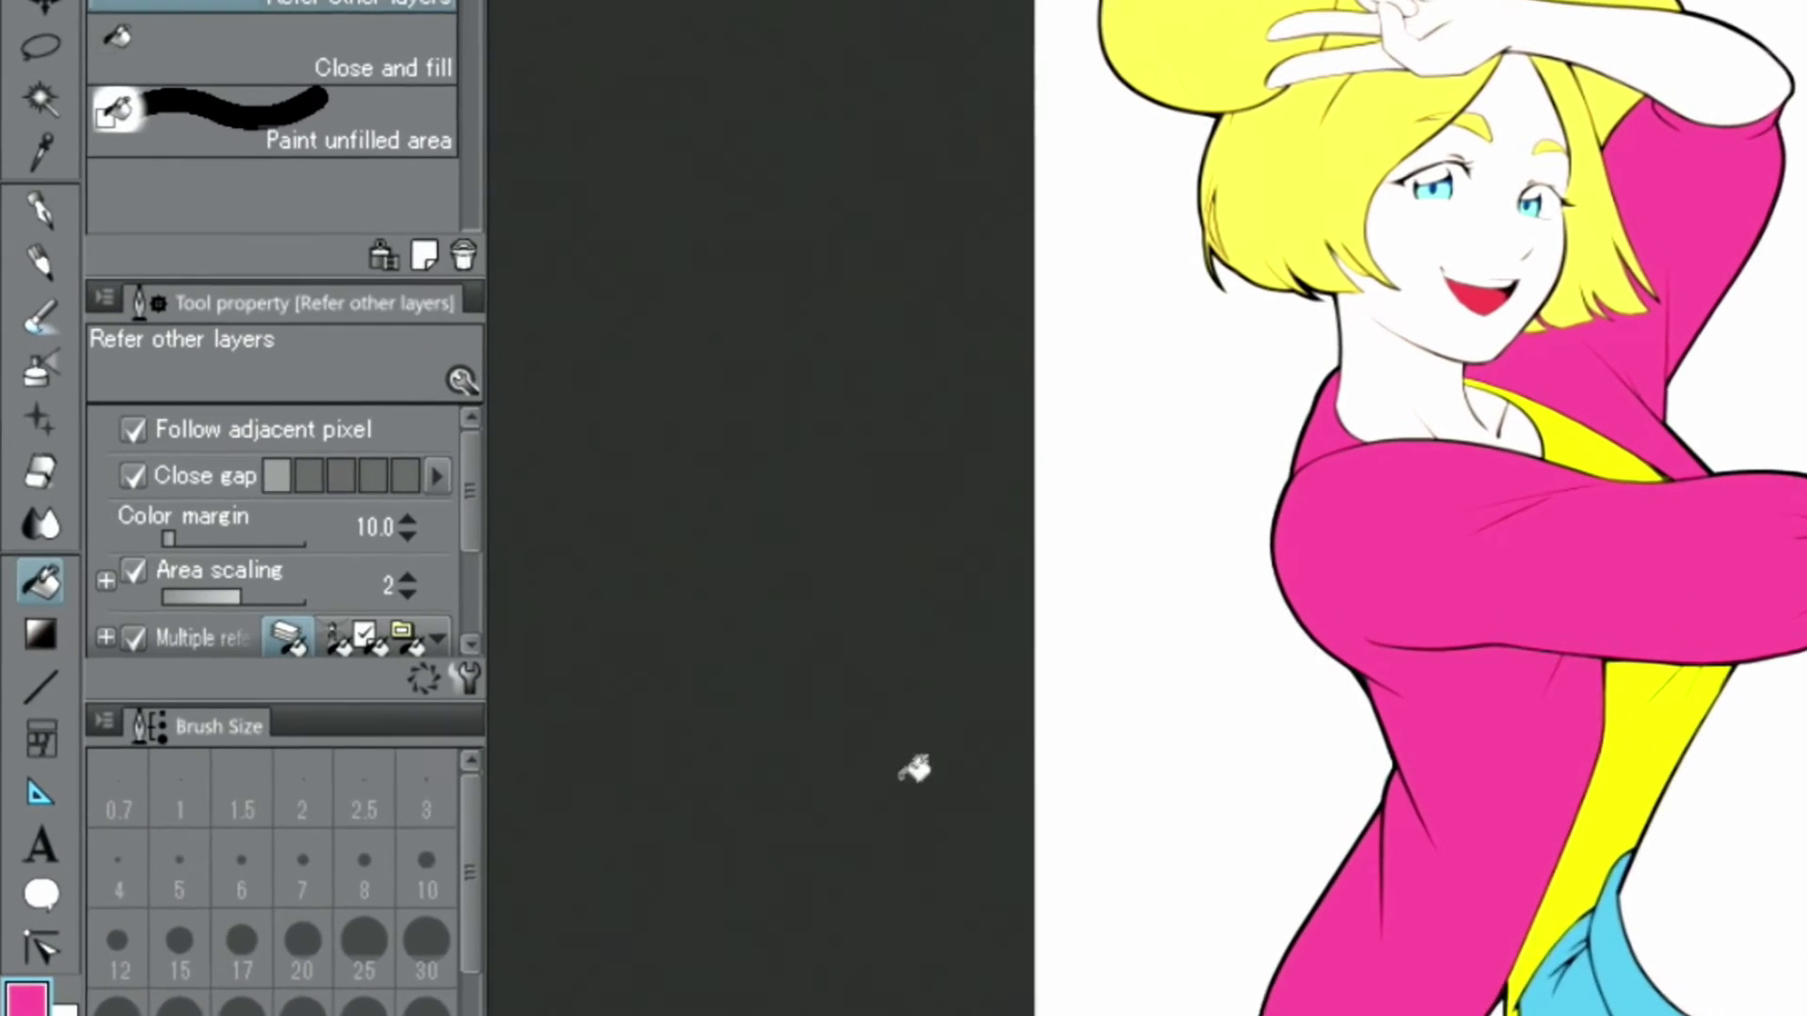
left_click(40, 369)
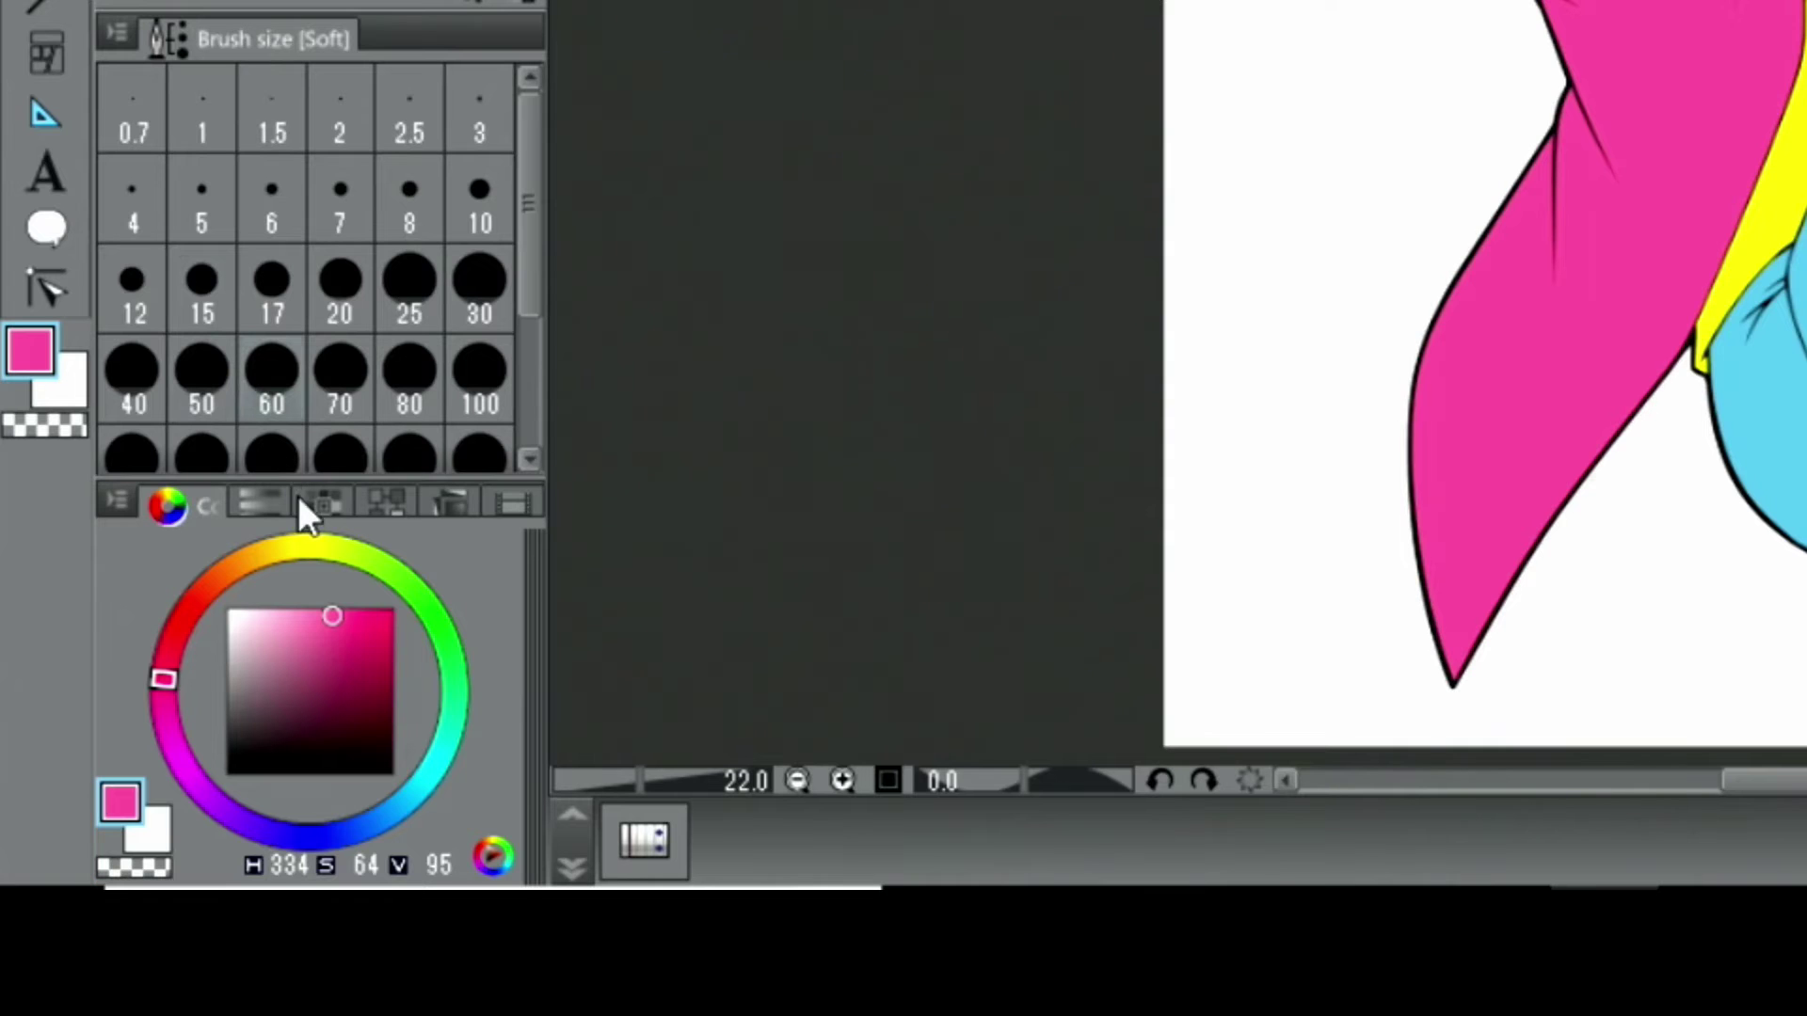
left_click(212, 579)
left_click(260, 609)
left_click_drag(212, 576, 192, 593)
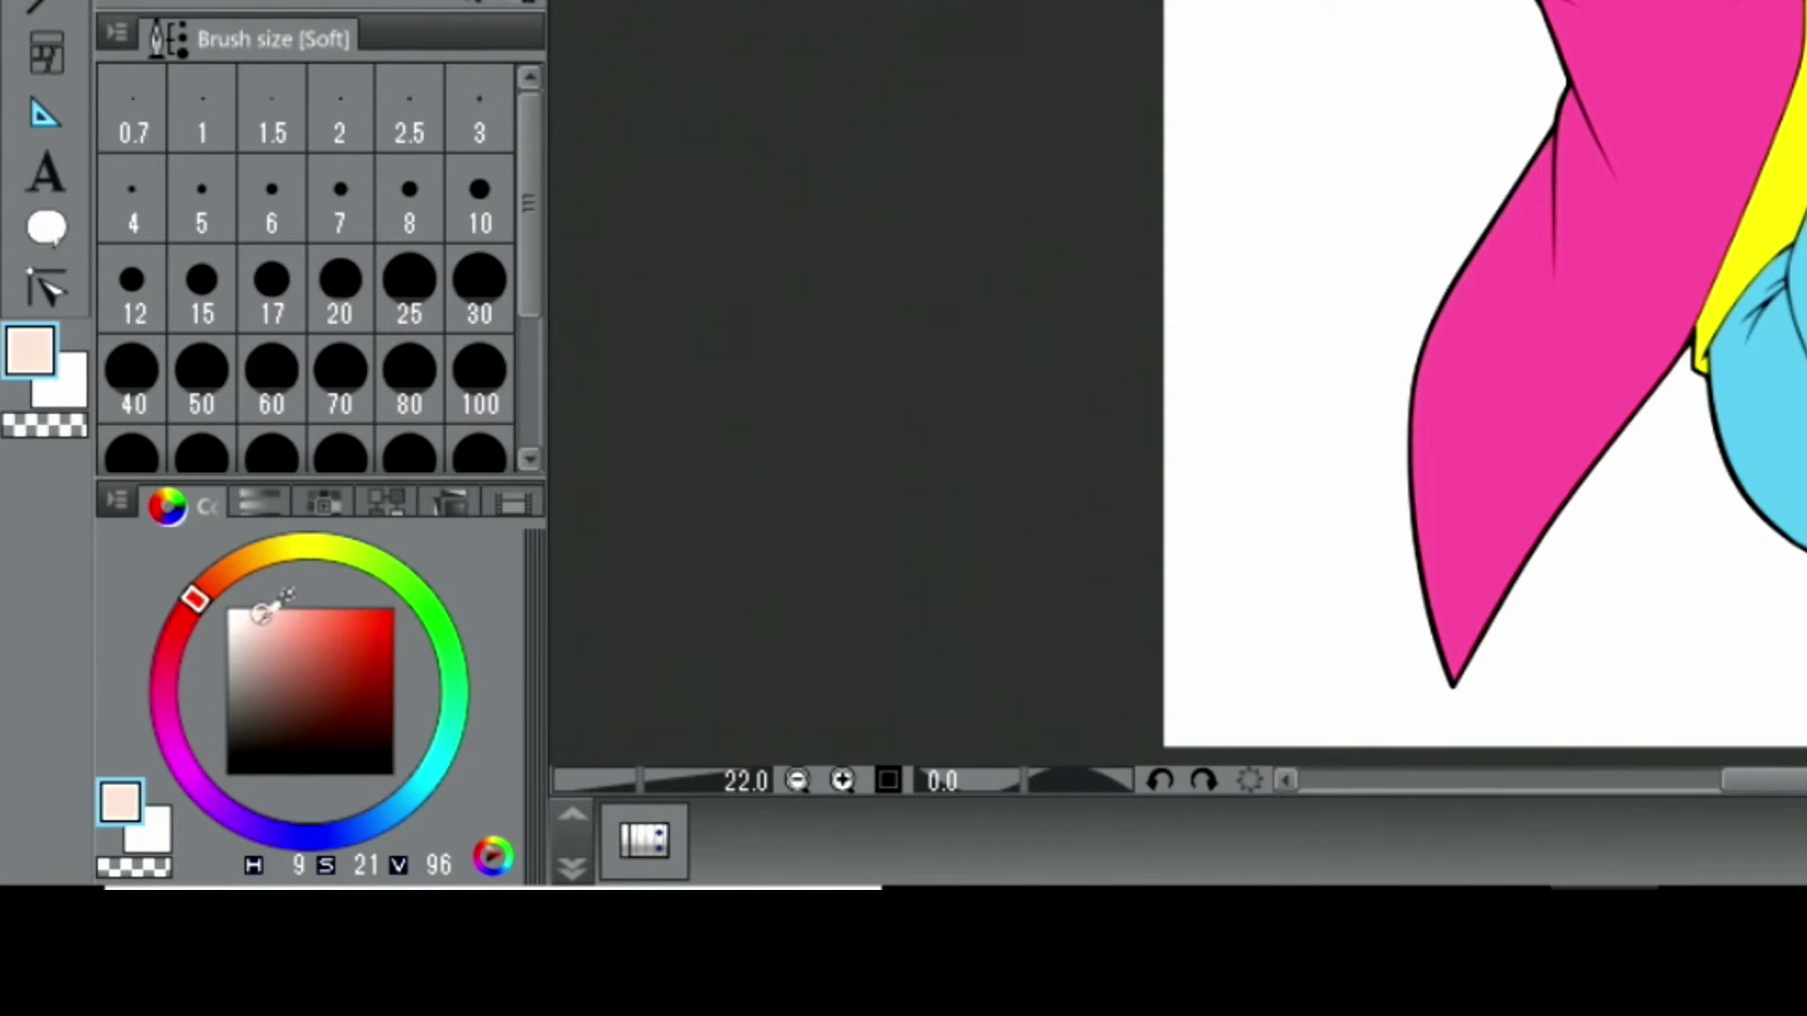
left_click_drag(263, 612, 271, 606)
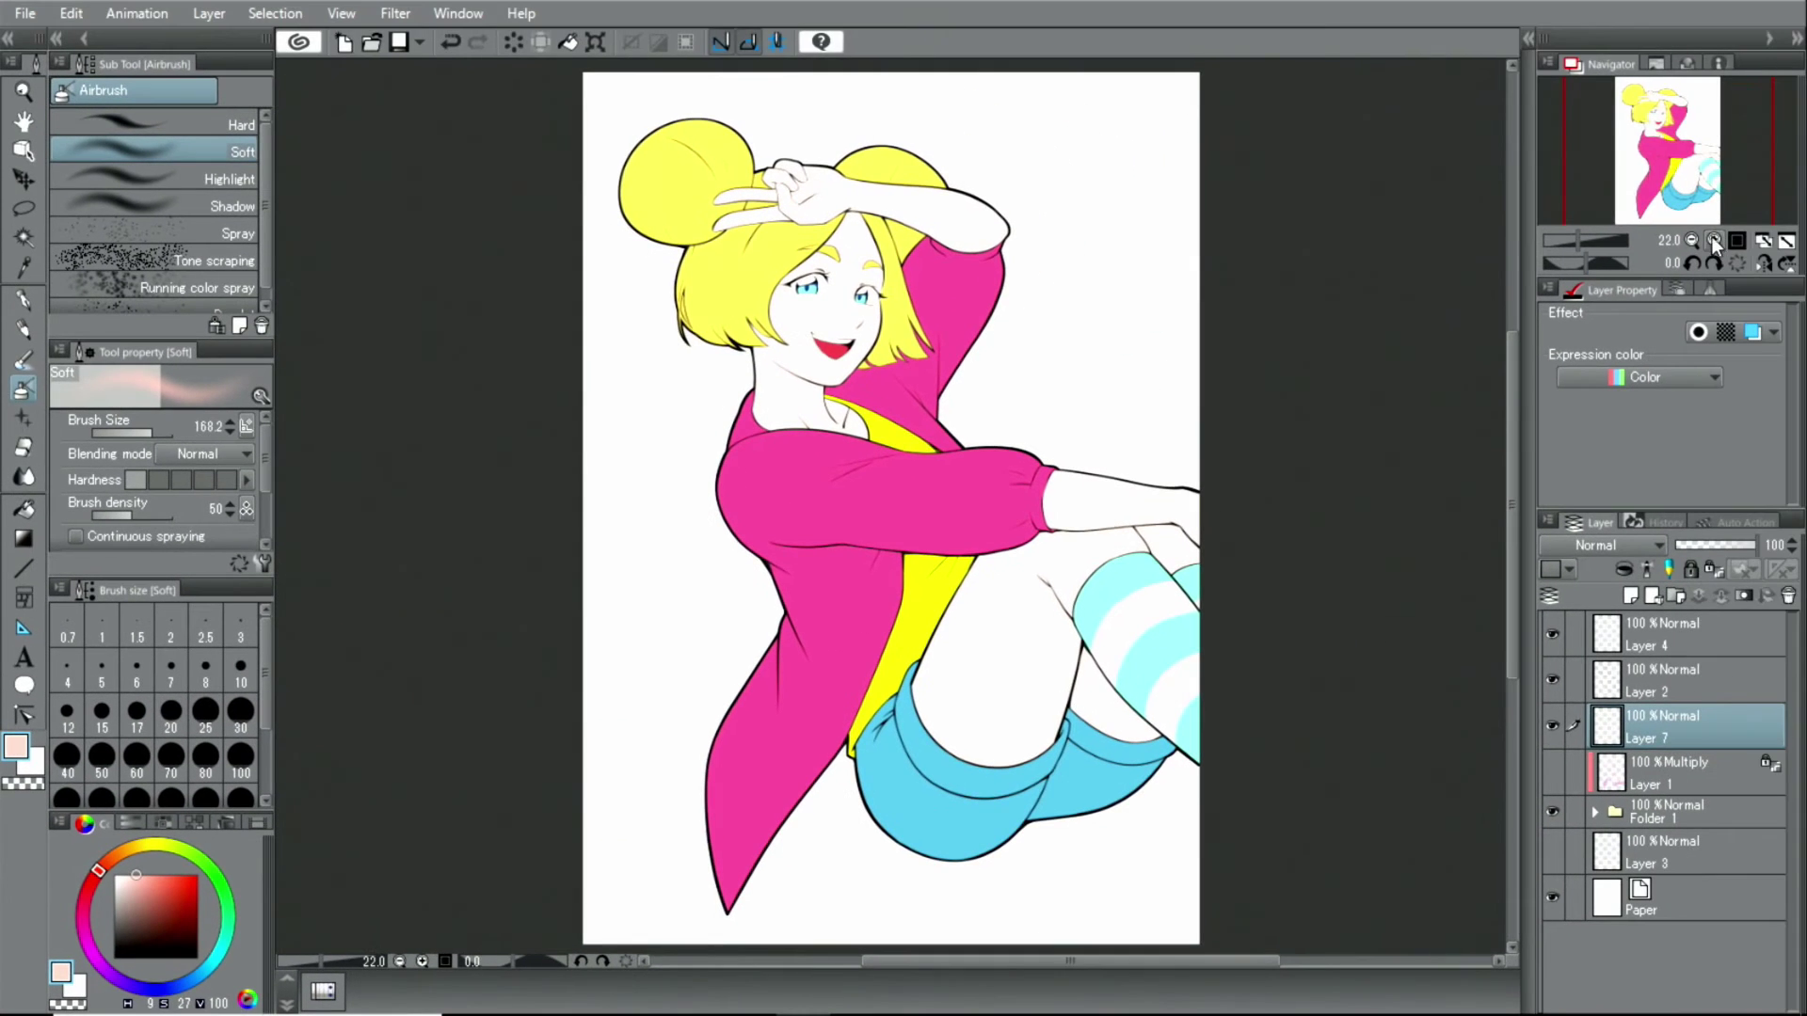
Airbrush soft blush onto the zoomed-in cheeks, then fit the whole illustration in view.
left_click(1712, 239)
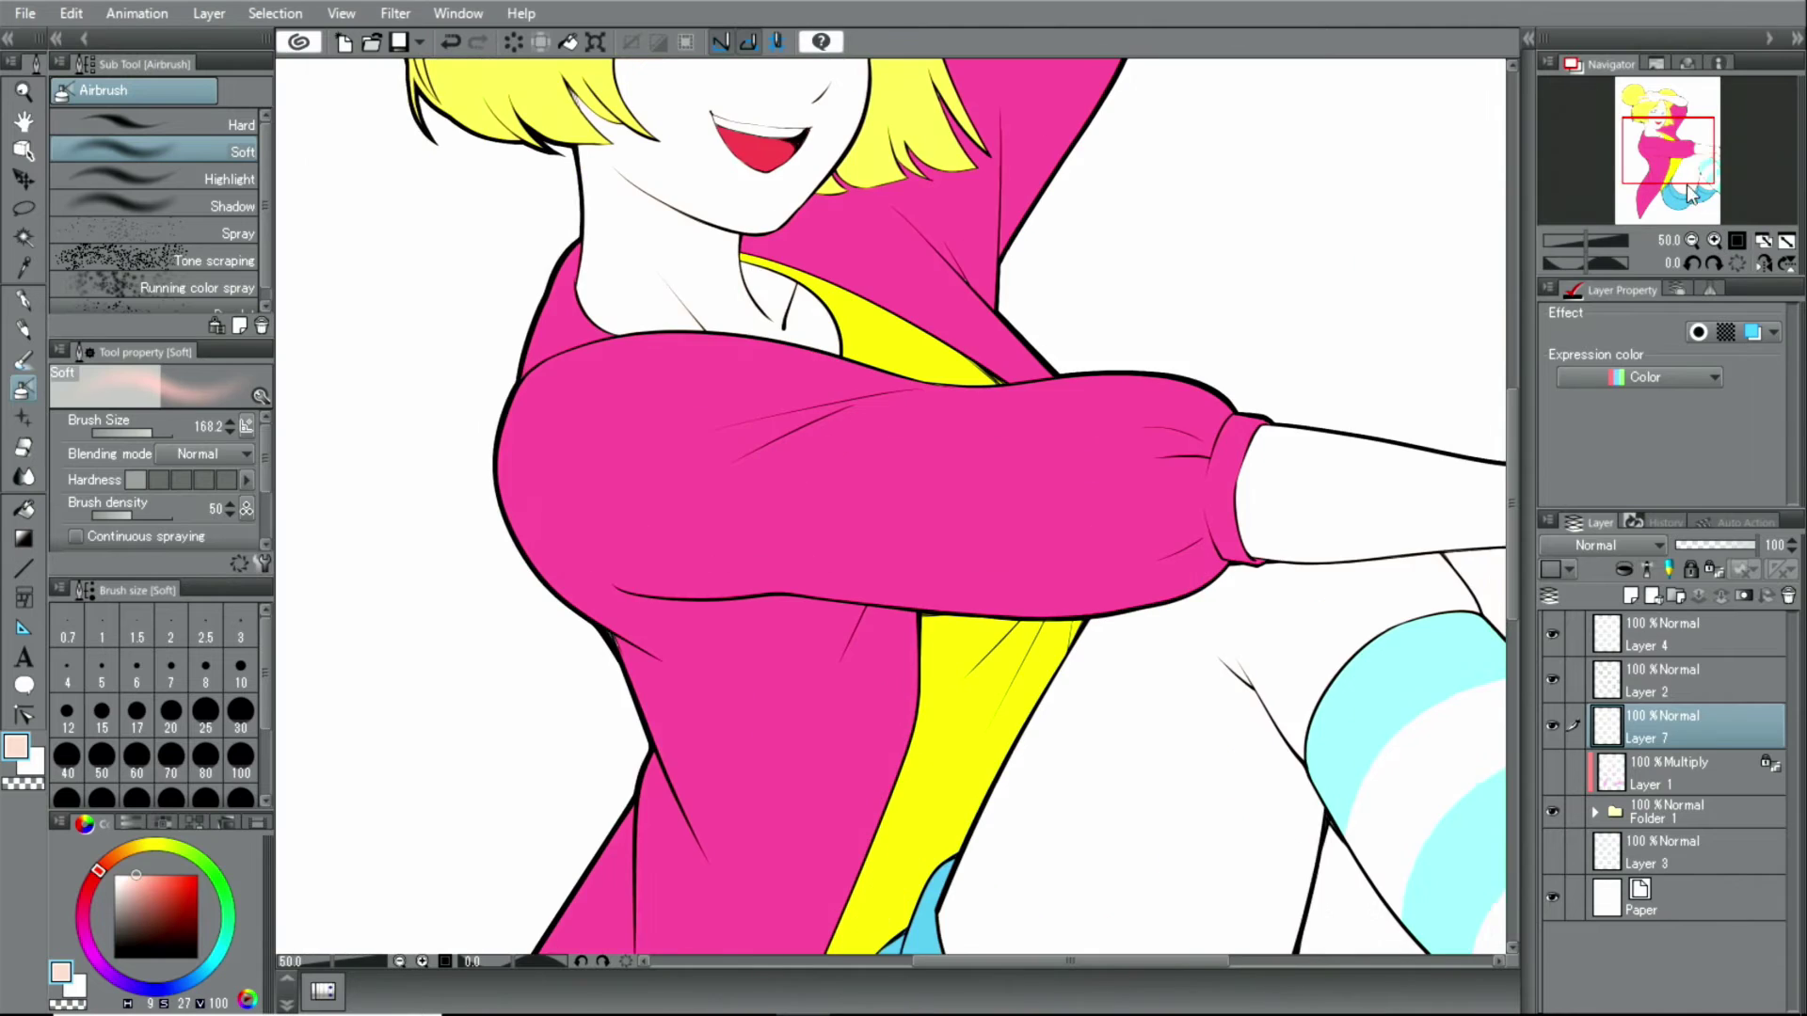
left_click_drag(1673, 158, 1650, 123)
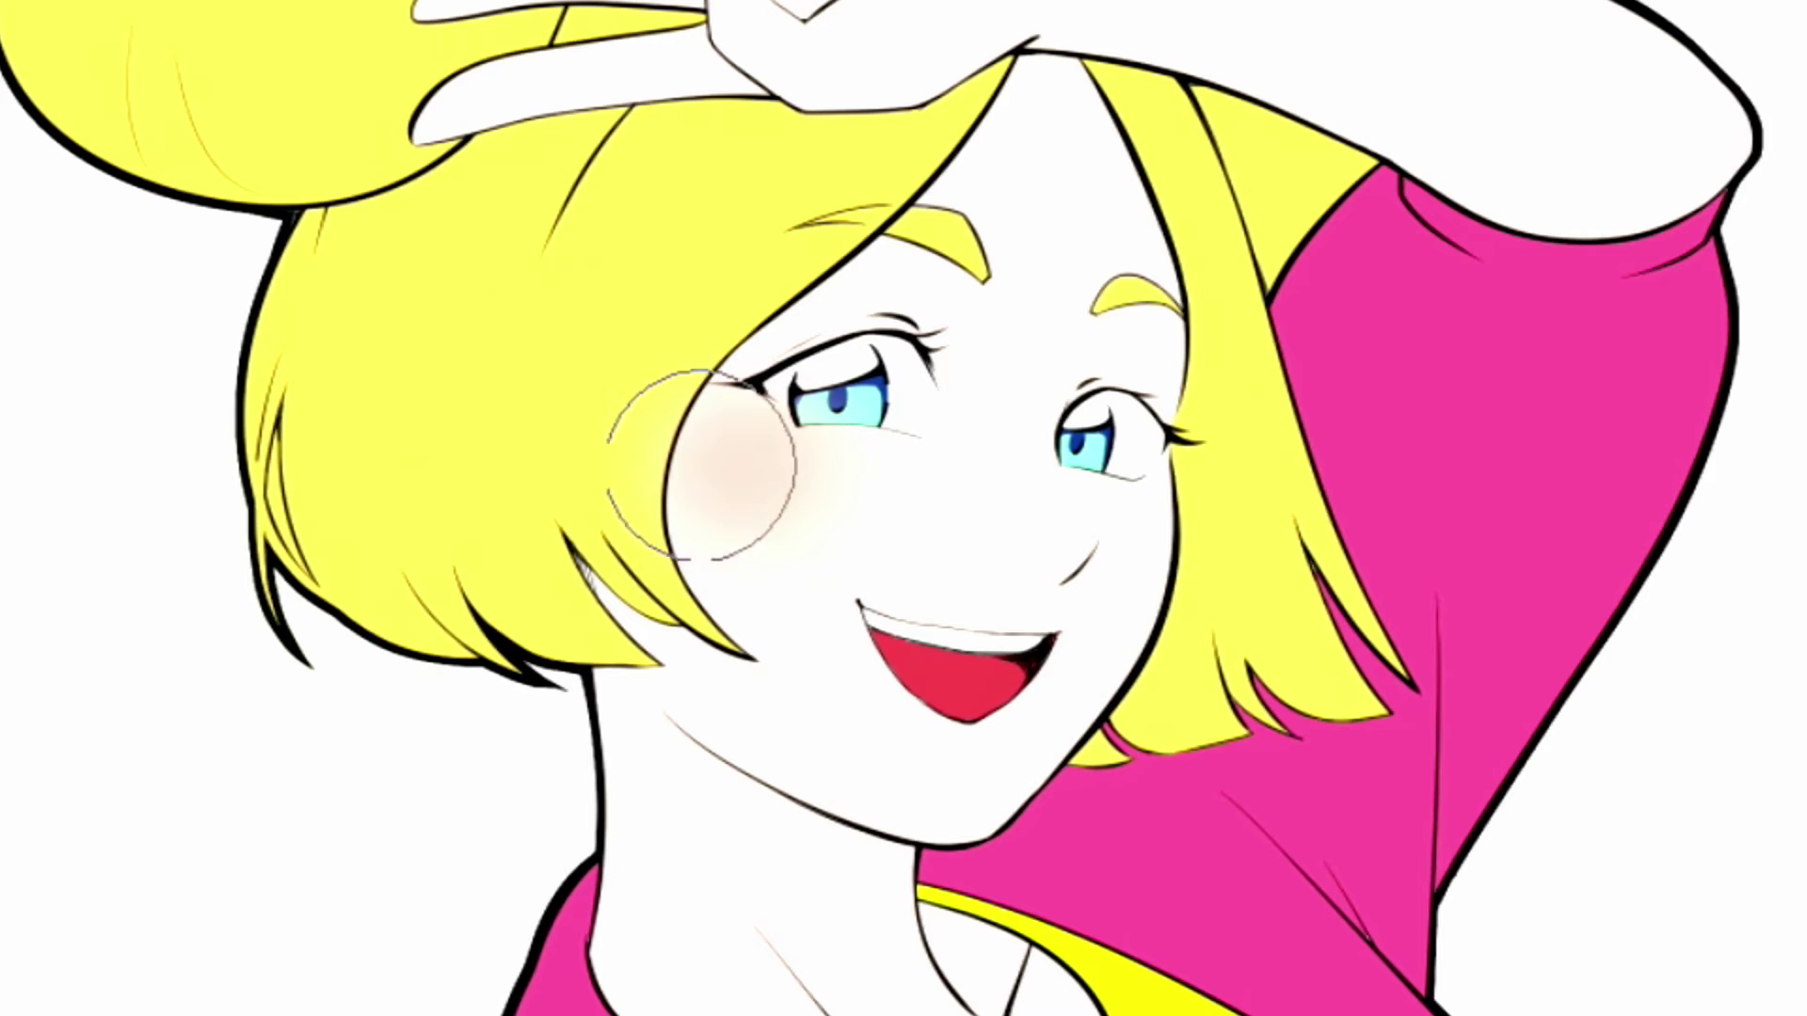
left_click_drag(1161, 512, 1138, 517)
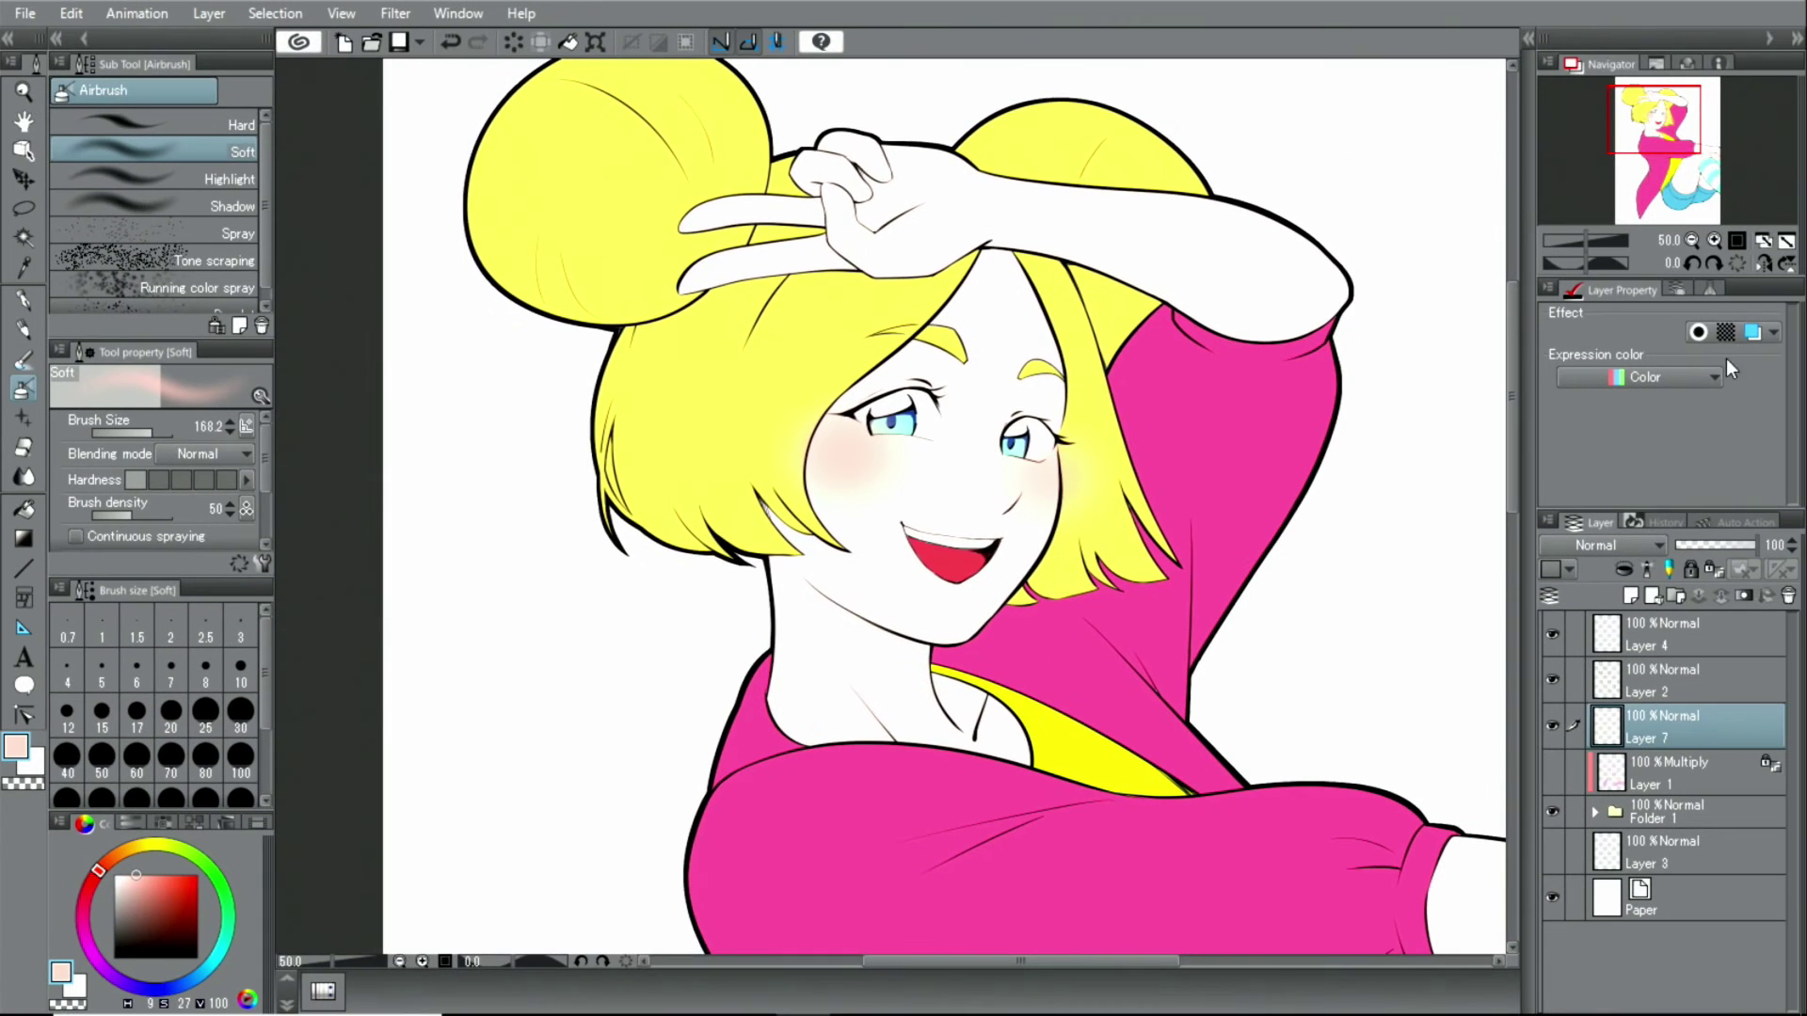
left_click(1786, 243)
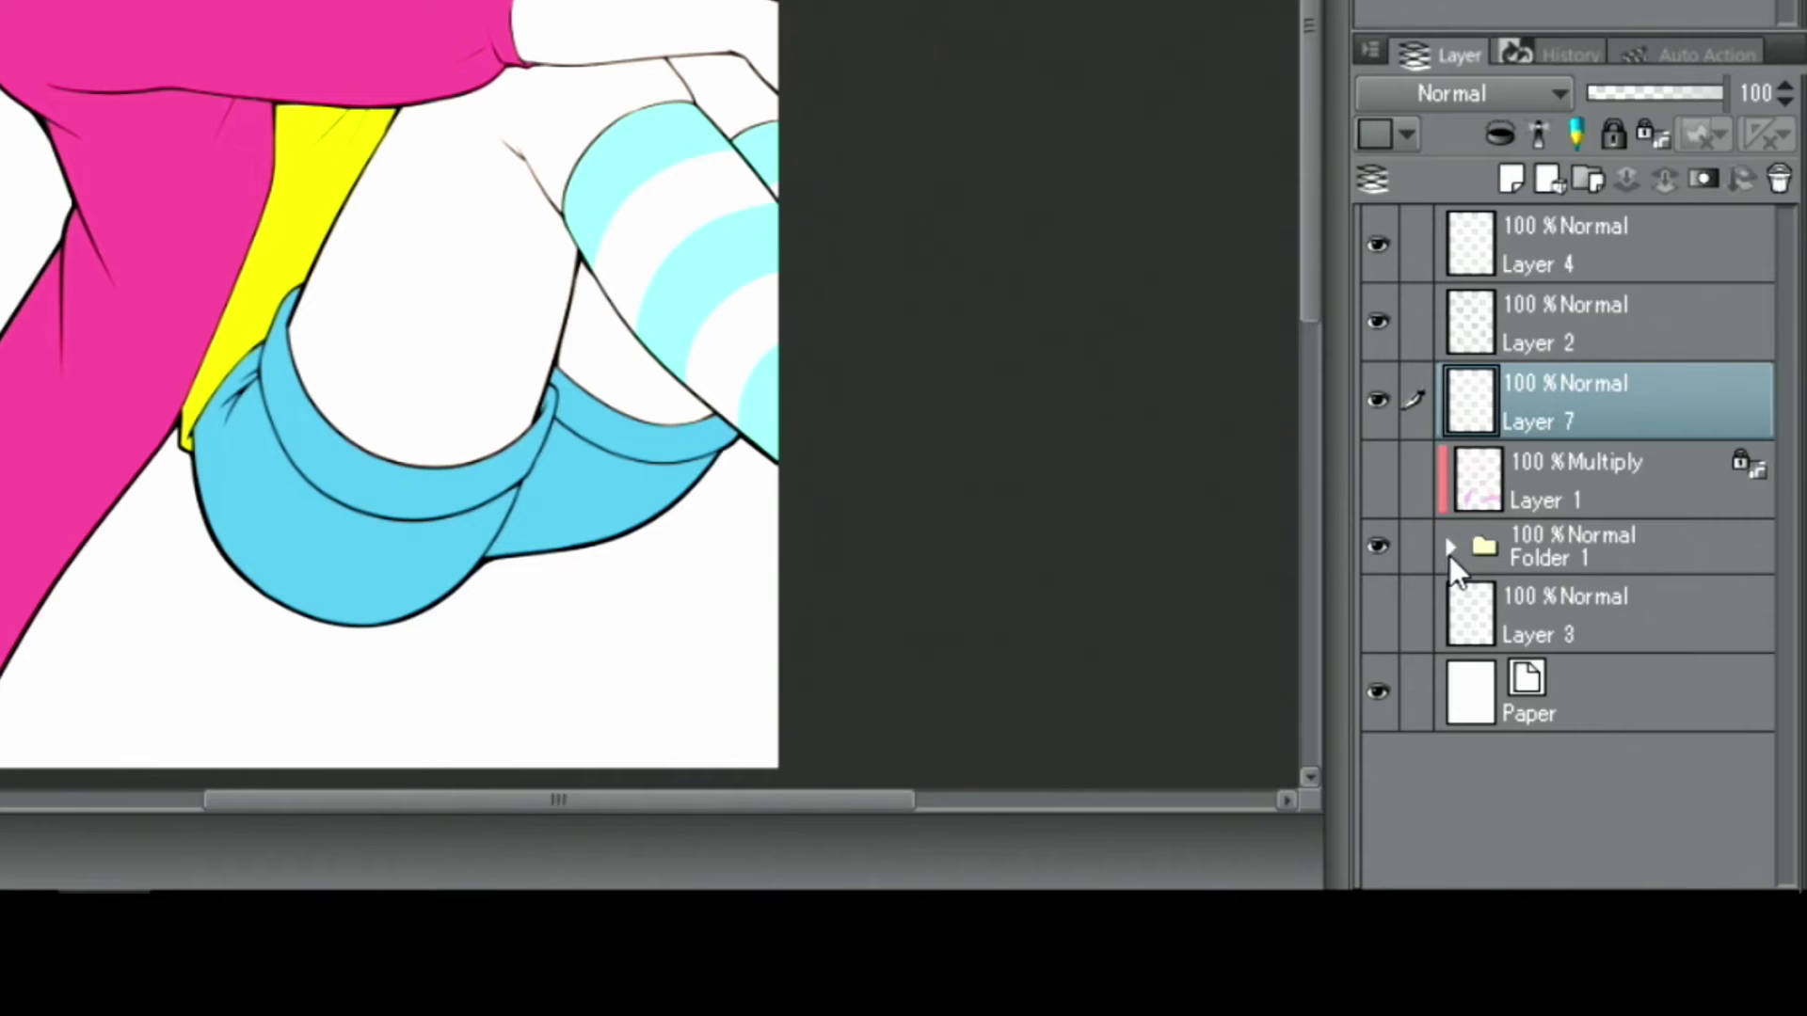
Add Layer 8 clipped above Layer 5, sample the sleeve's hot pink, and select the G-pen.
left_click(1449, 549)
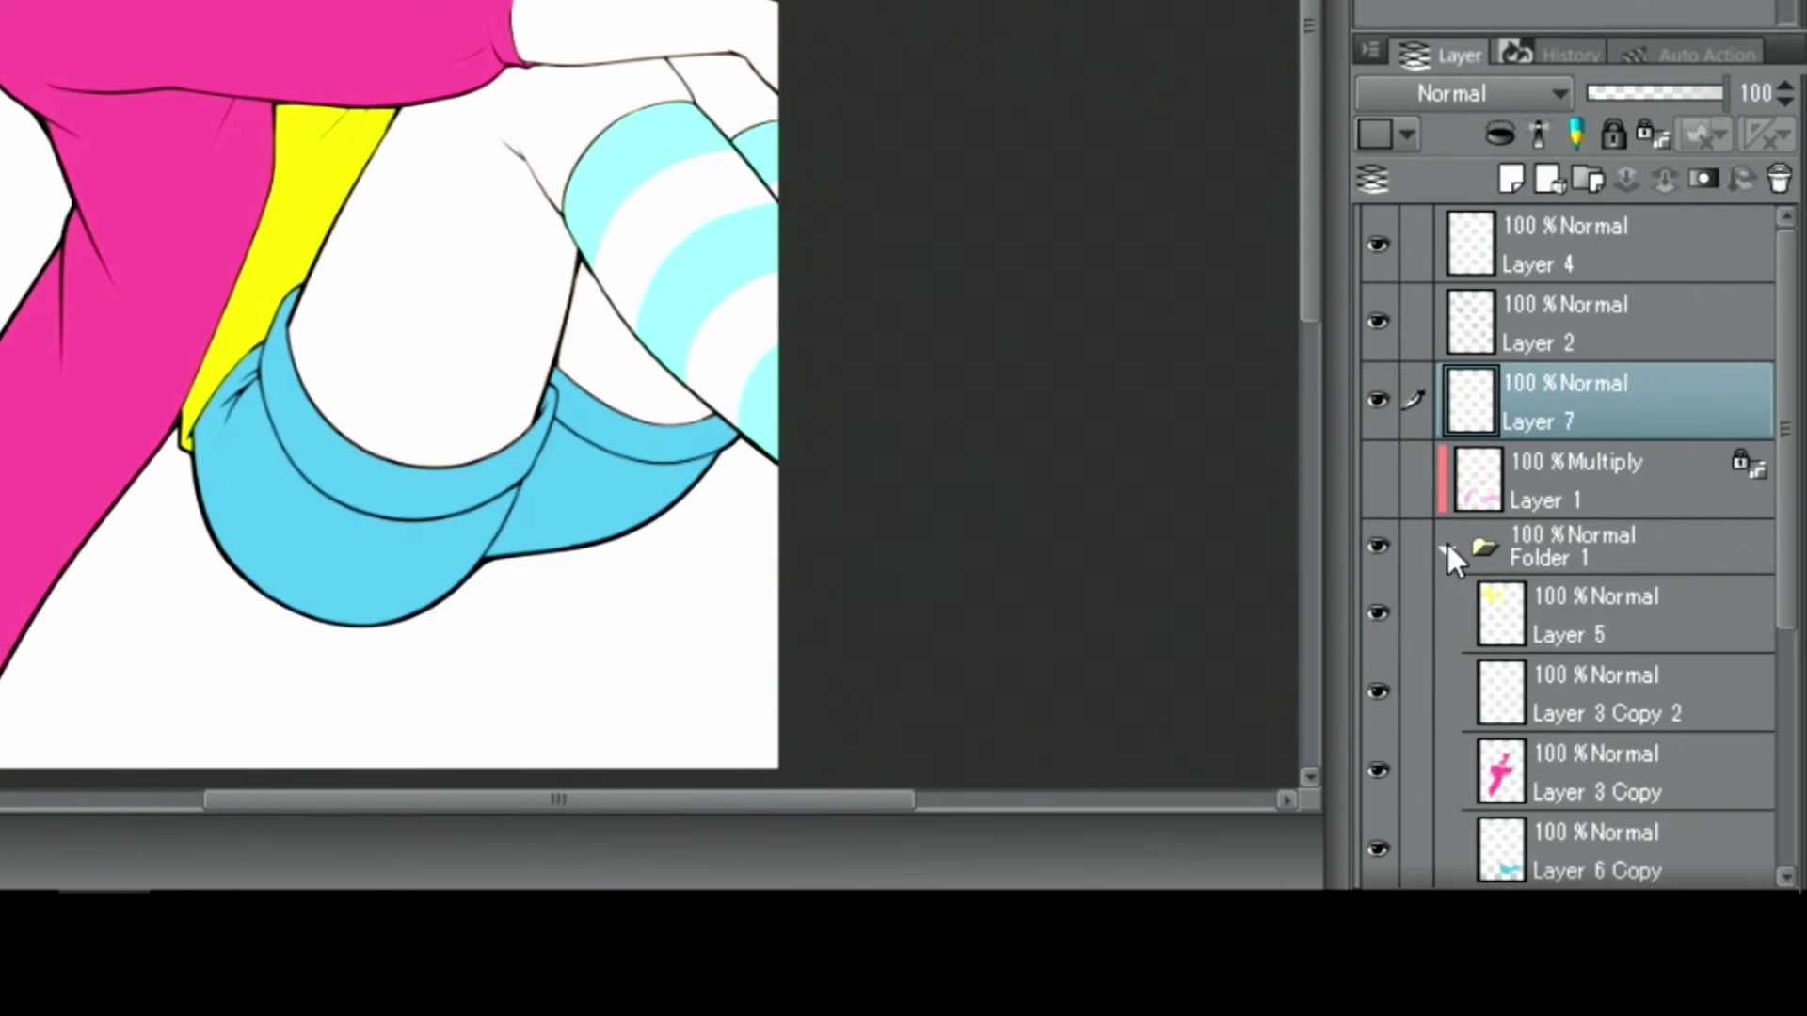
left_click(1641, 615)
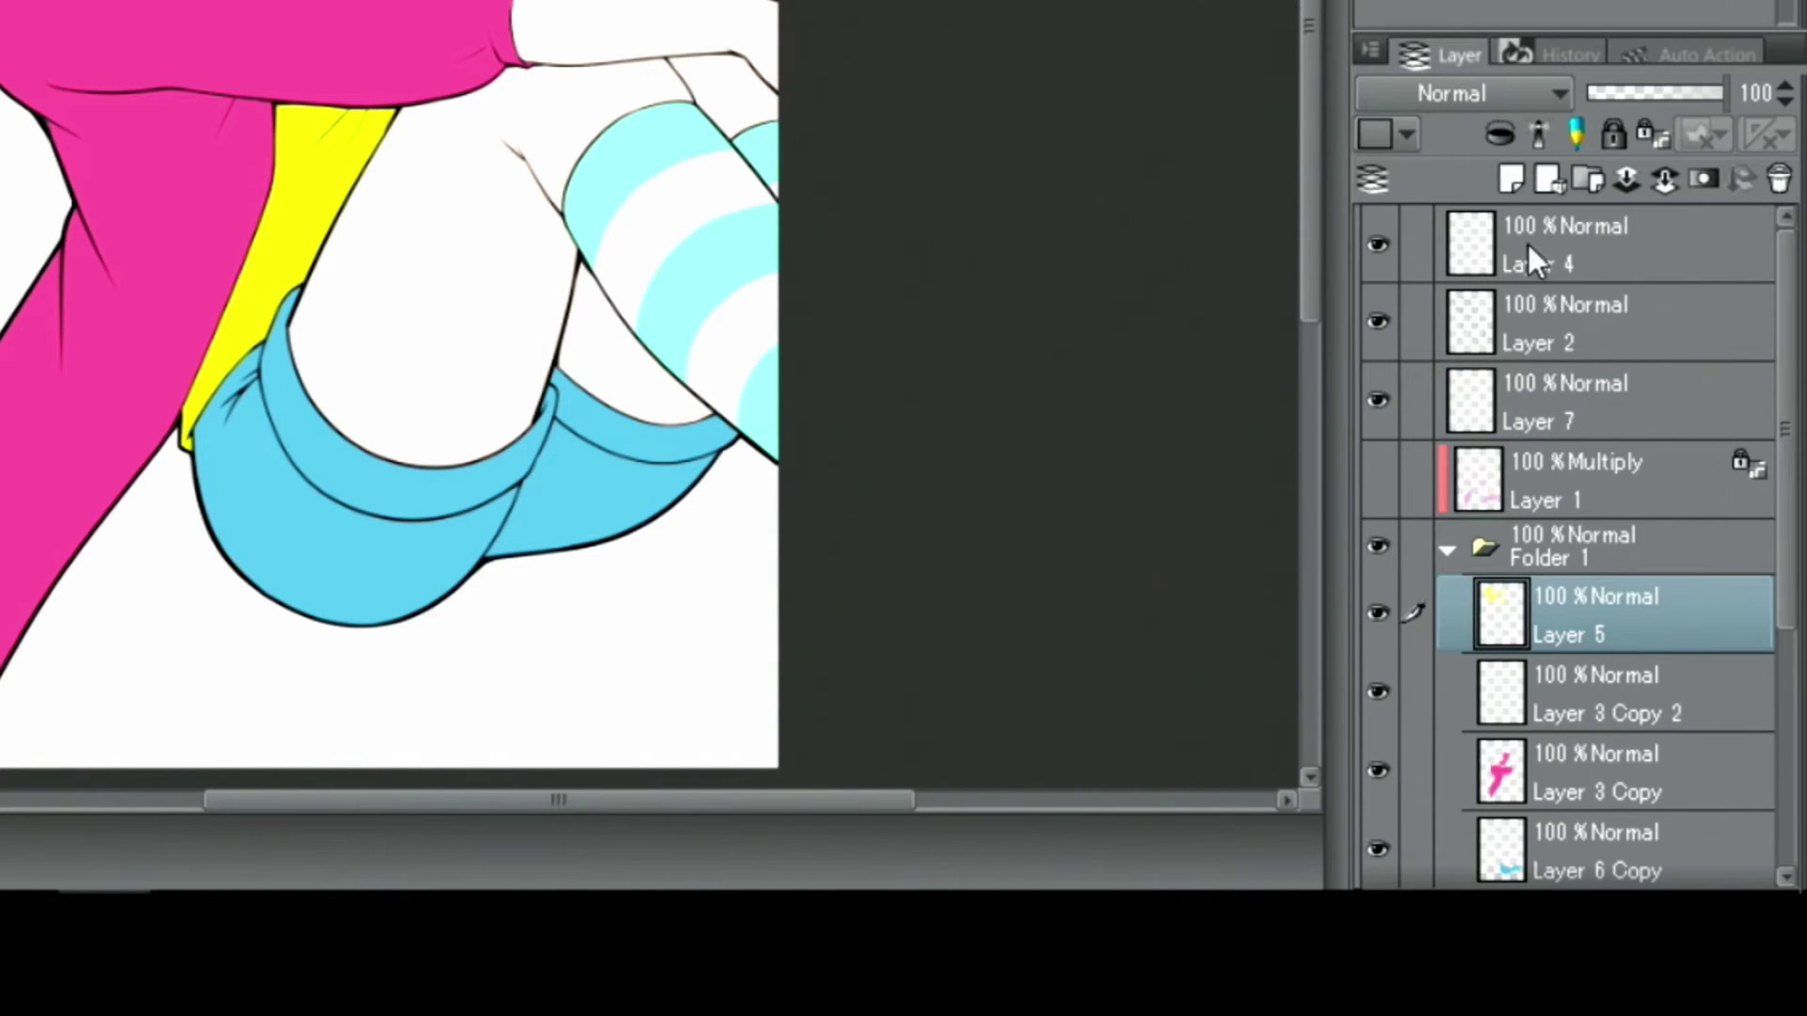
left_click(1507, 173)
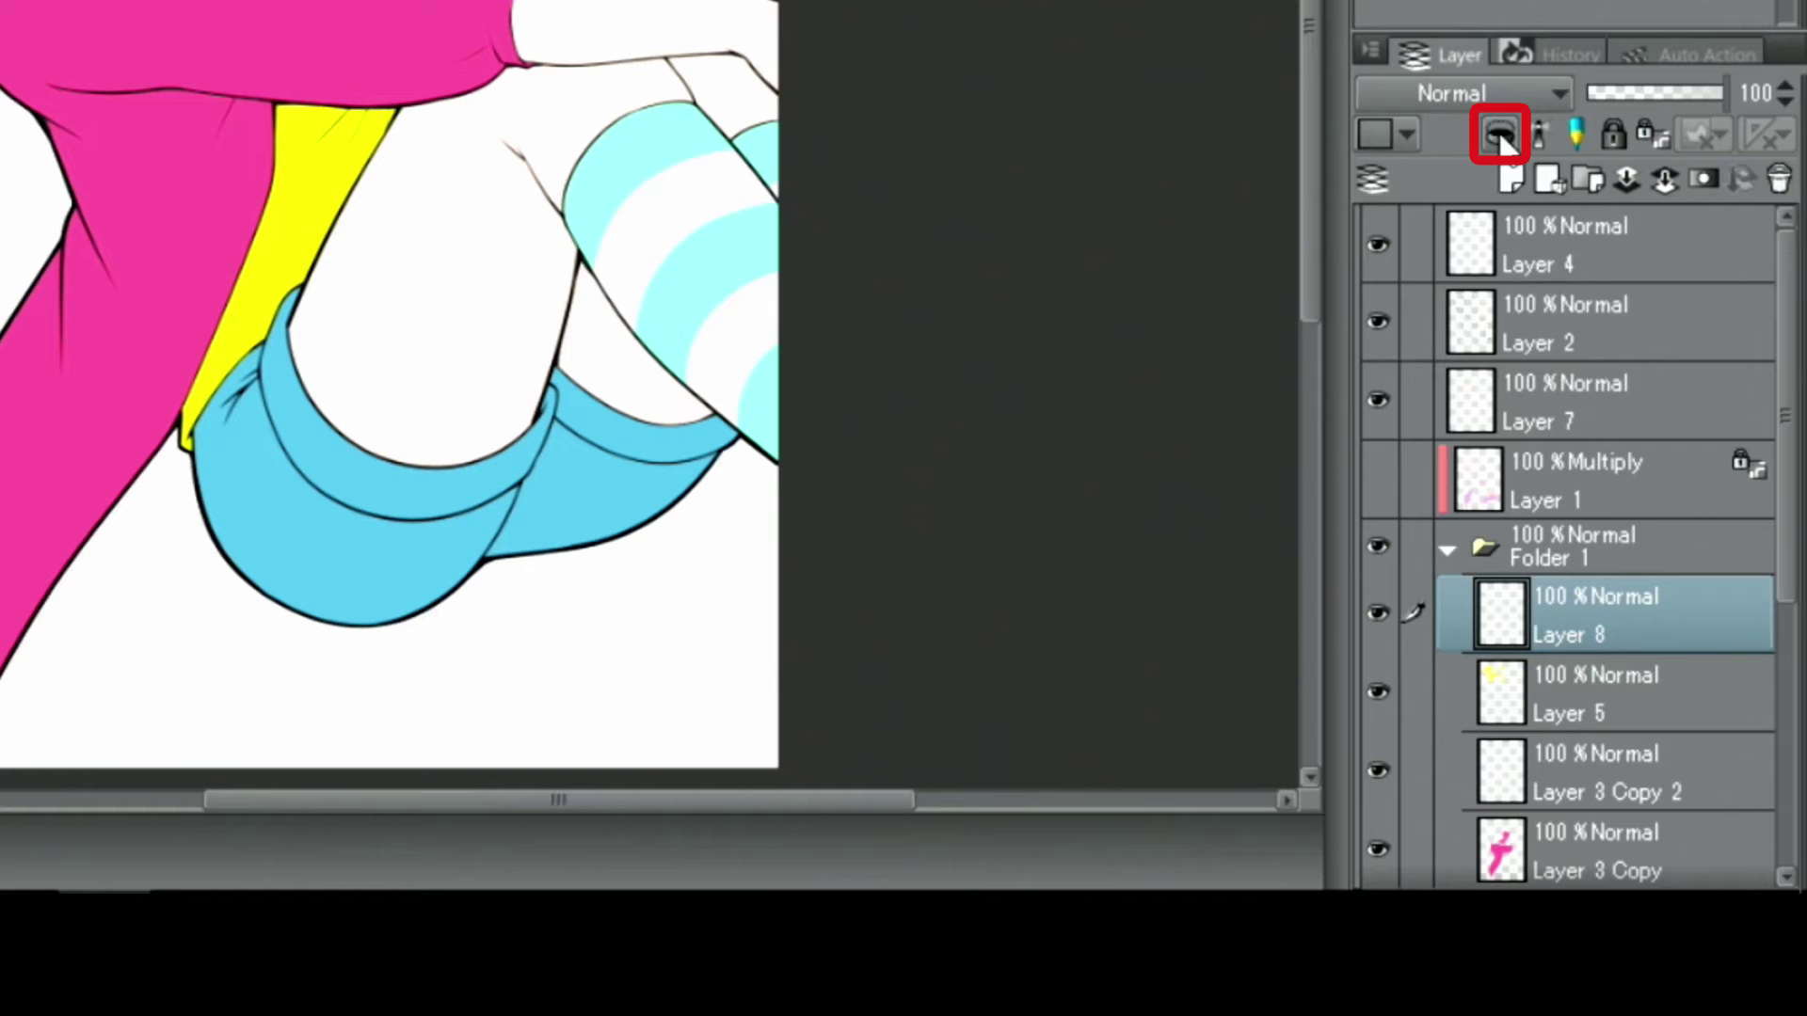
left_click(1501, 137)
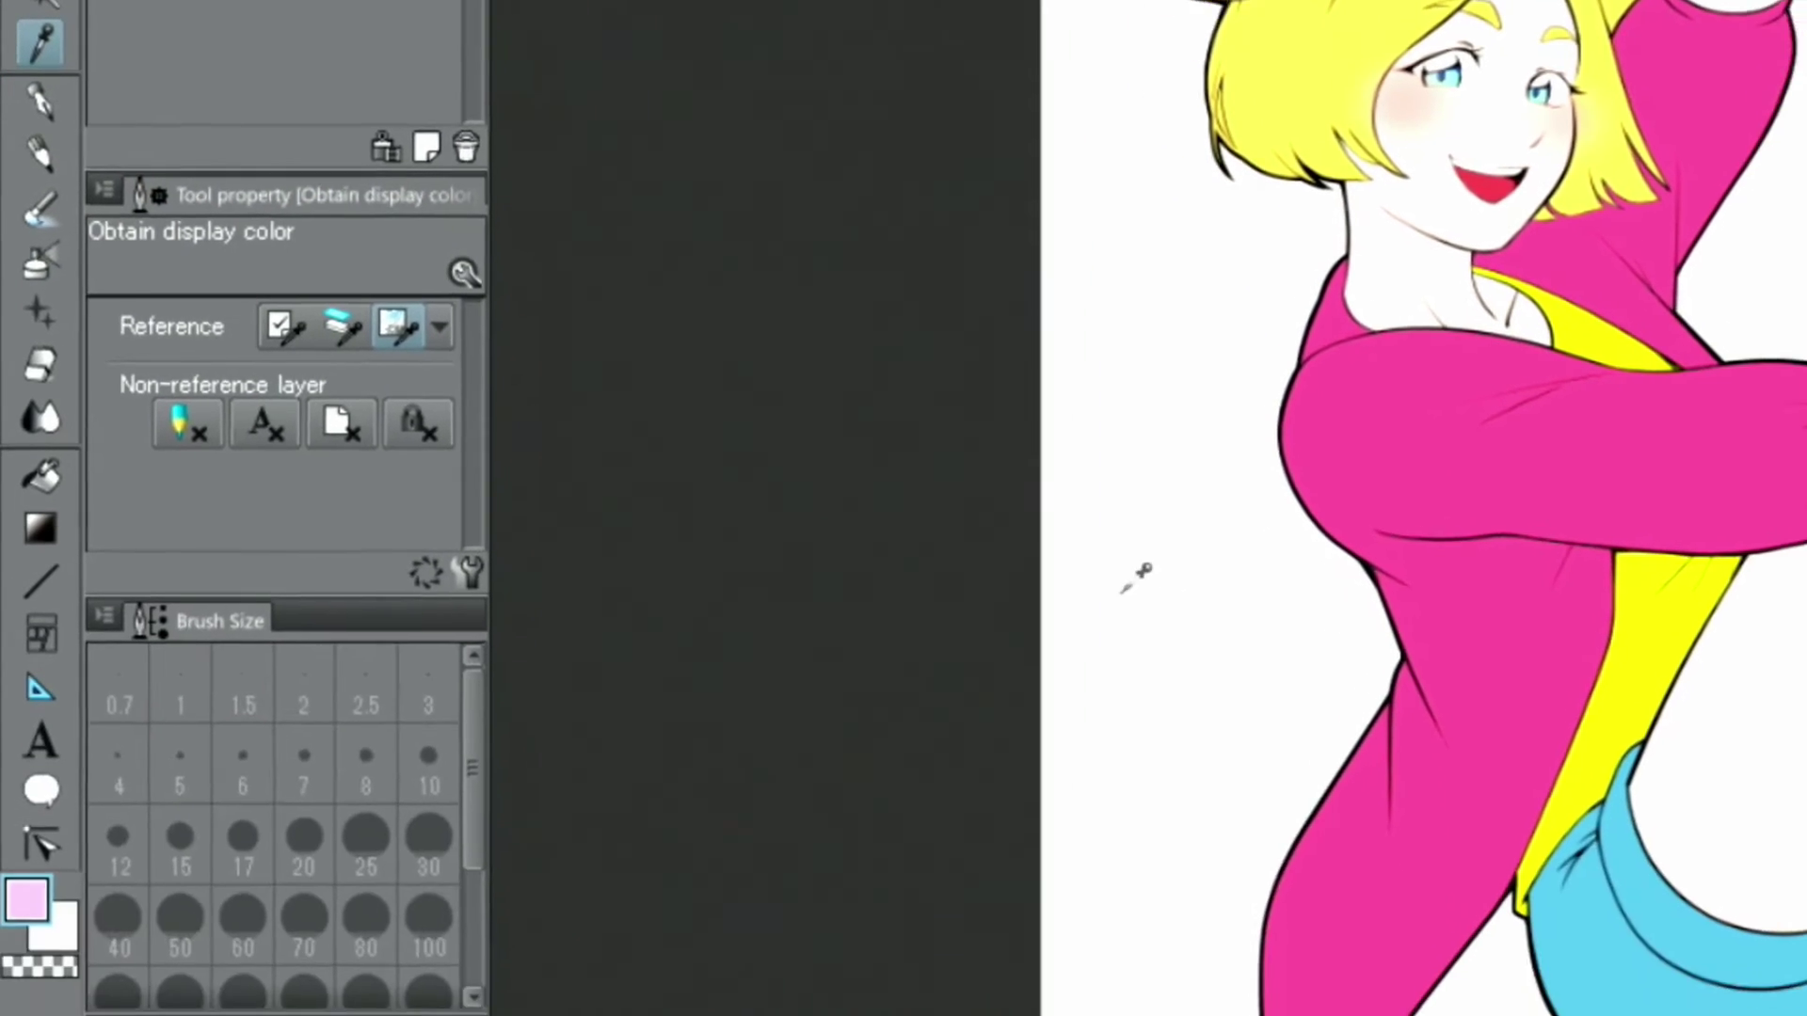
left_click(1207, 427)
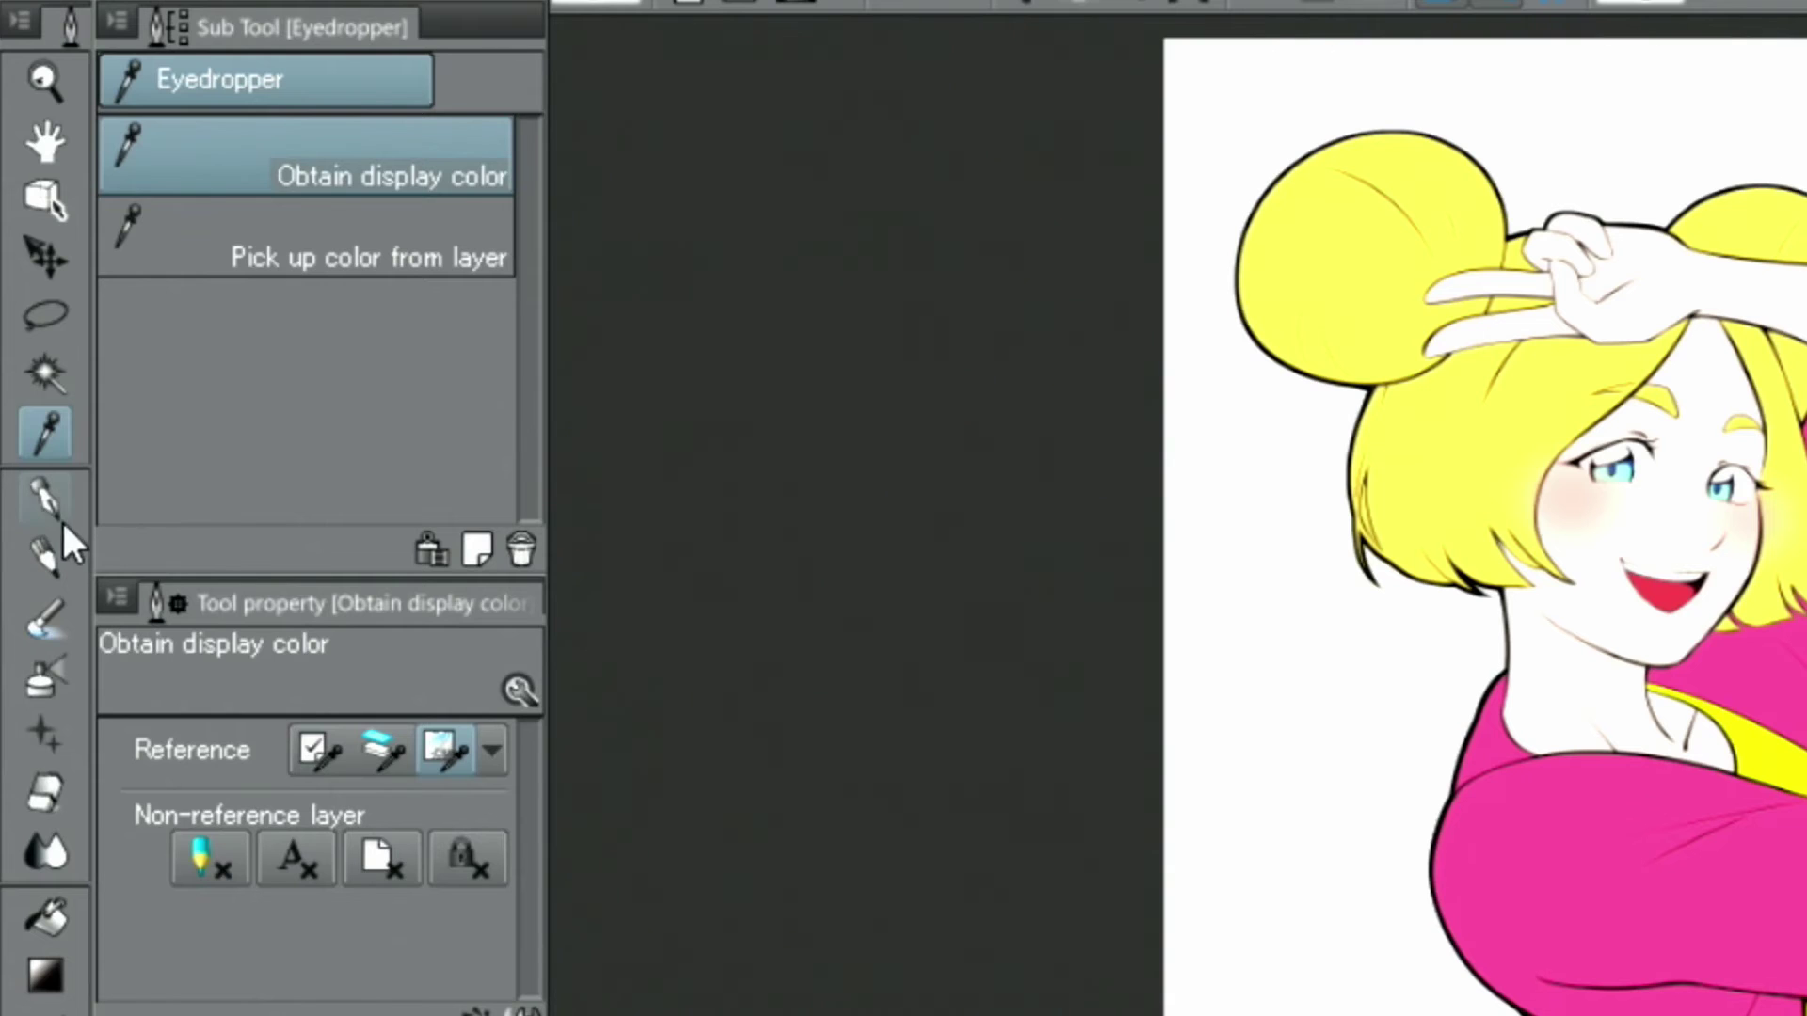
left_click(42, 506)
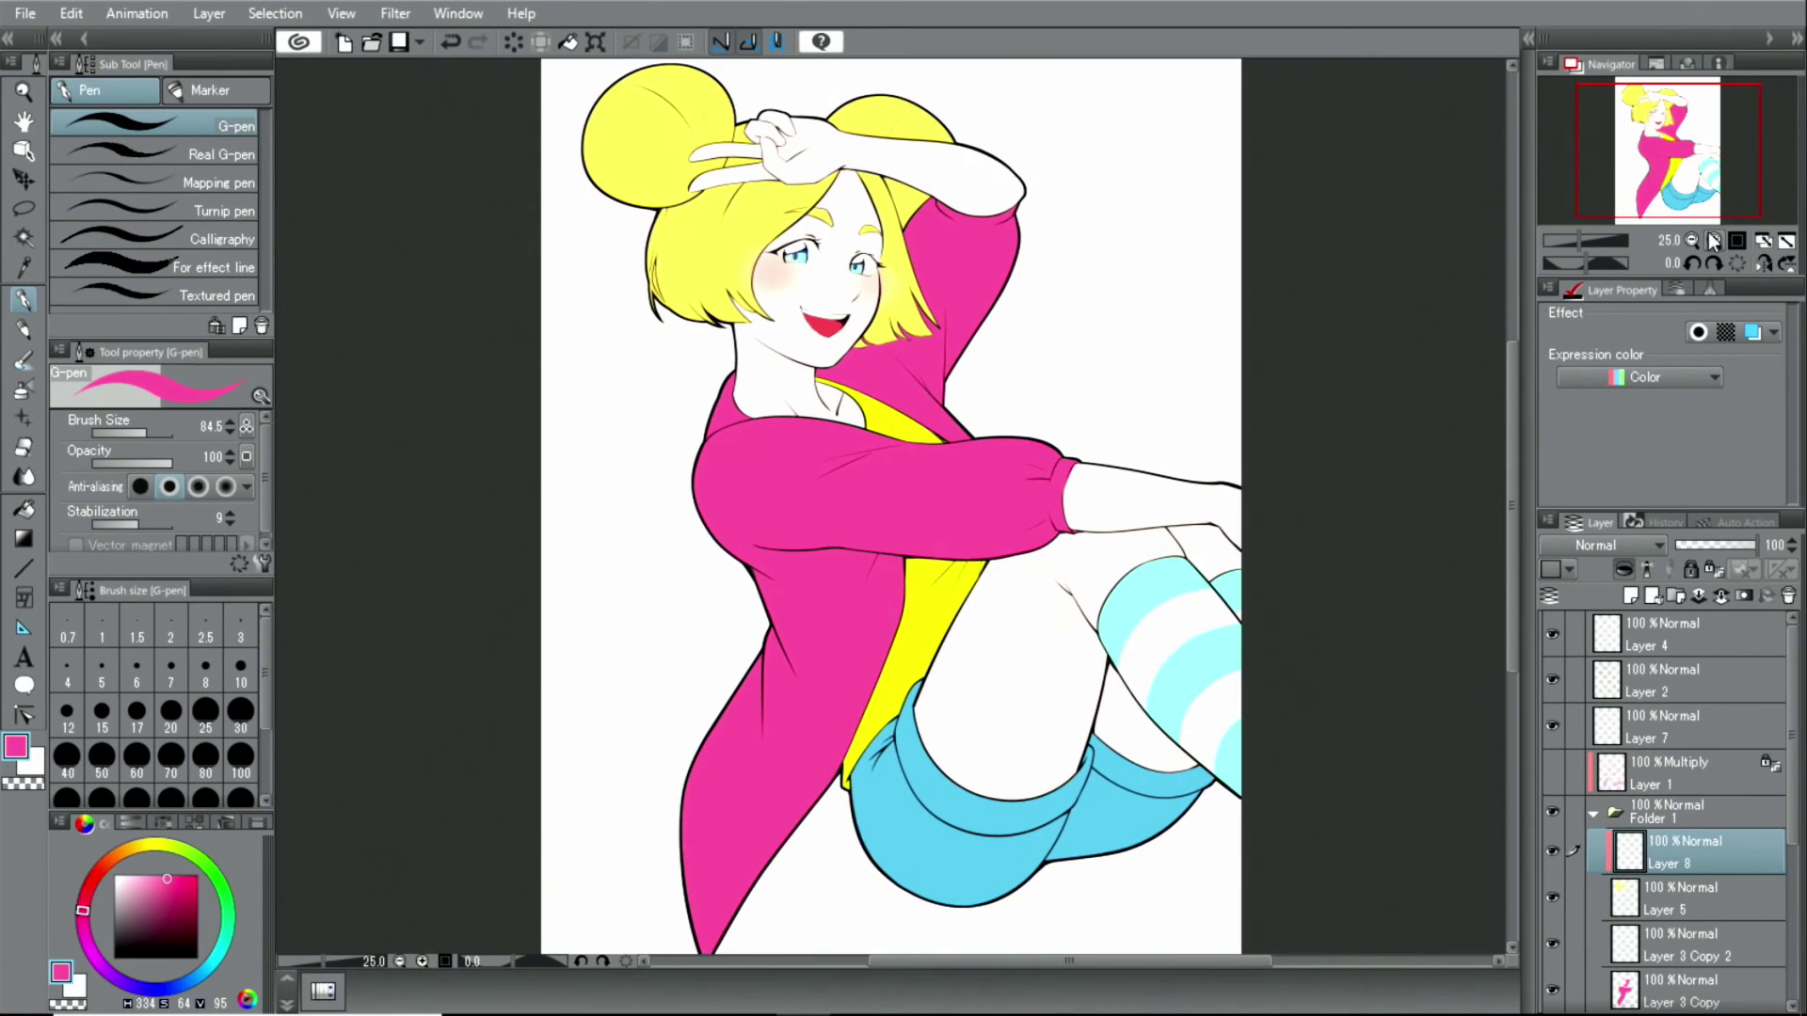
Paint hot pink stripes through the left hair, right strand and both buns.
left_click(1712, 242)
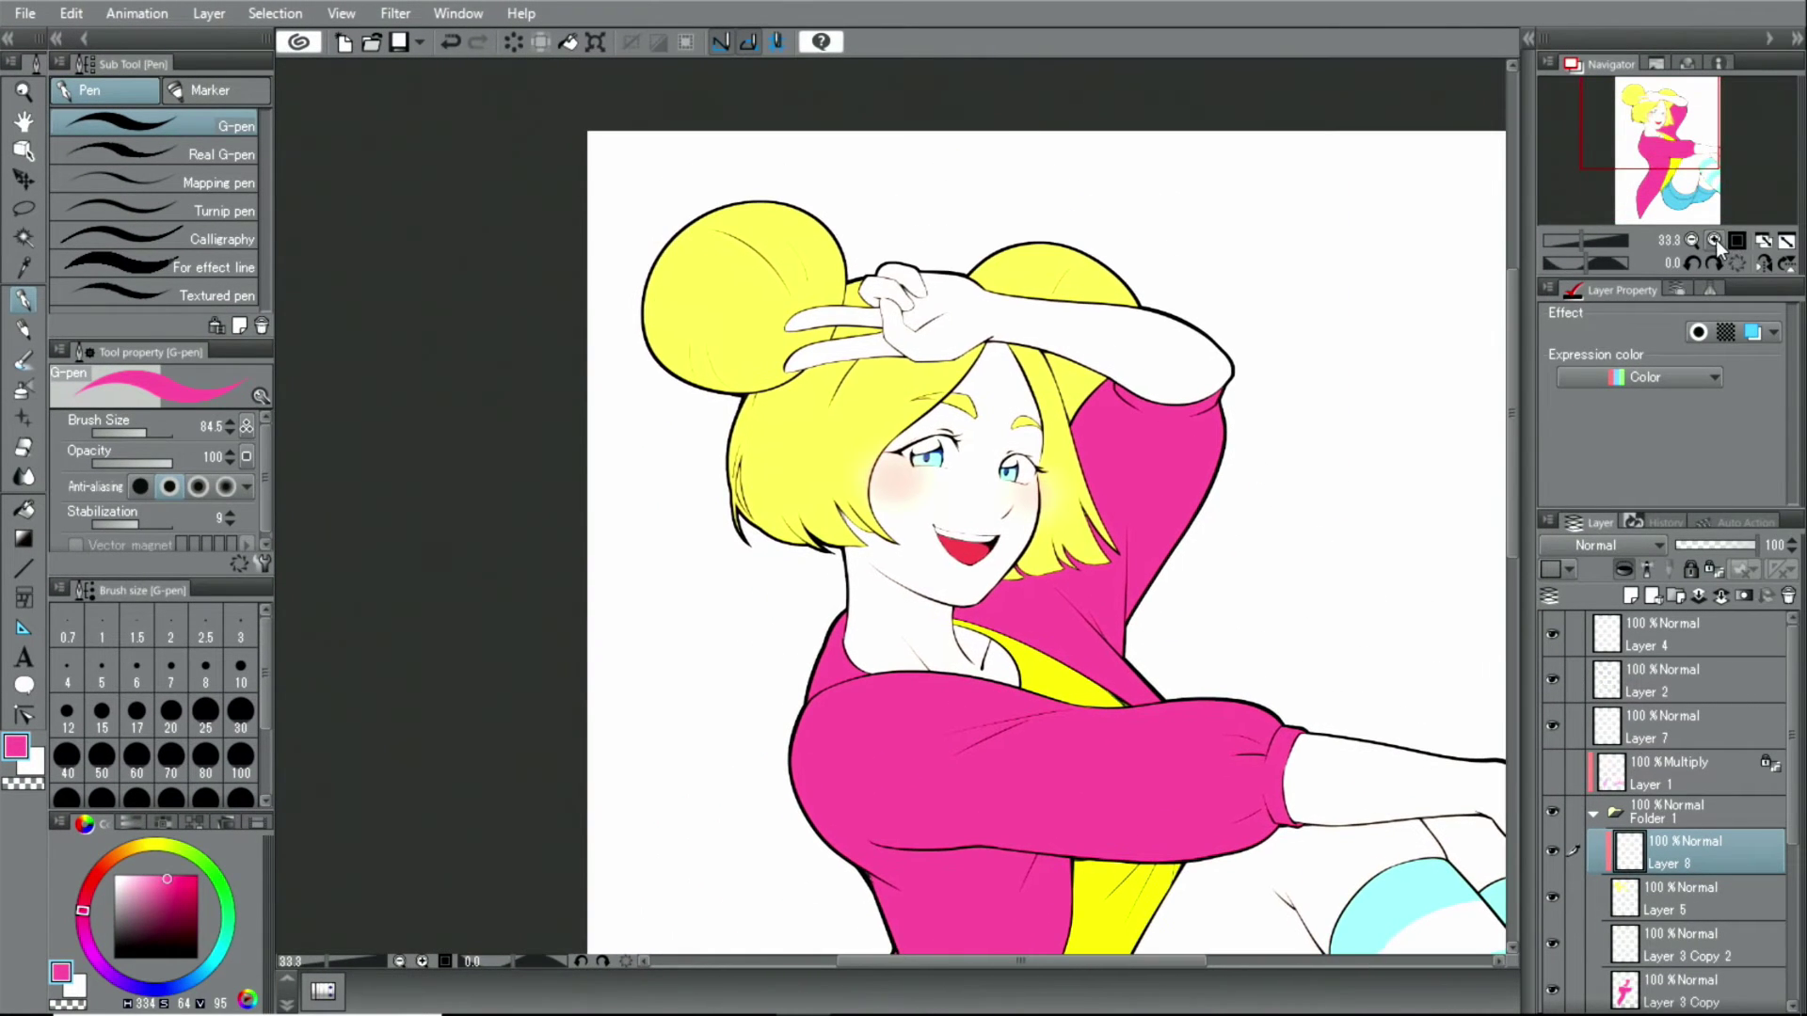
left_click(1712, 241)
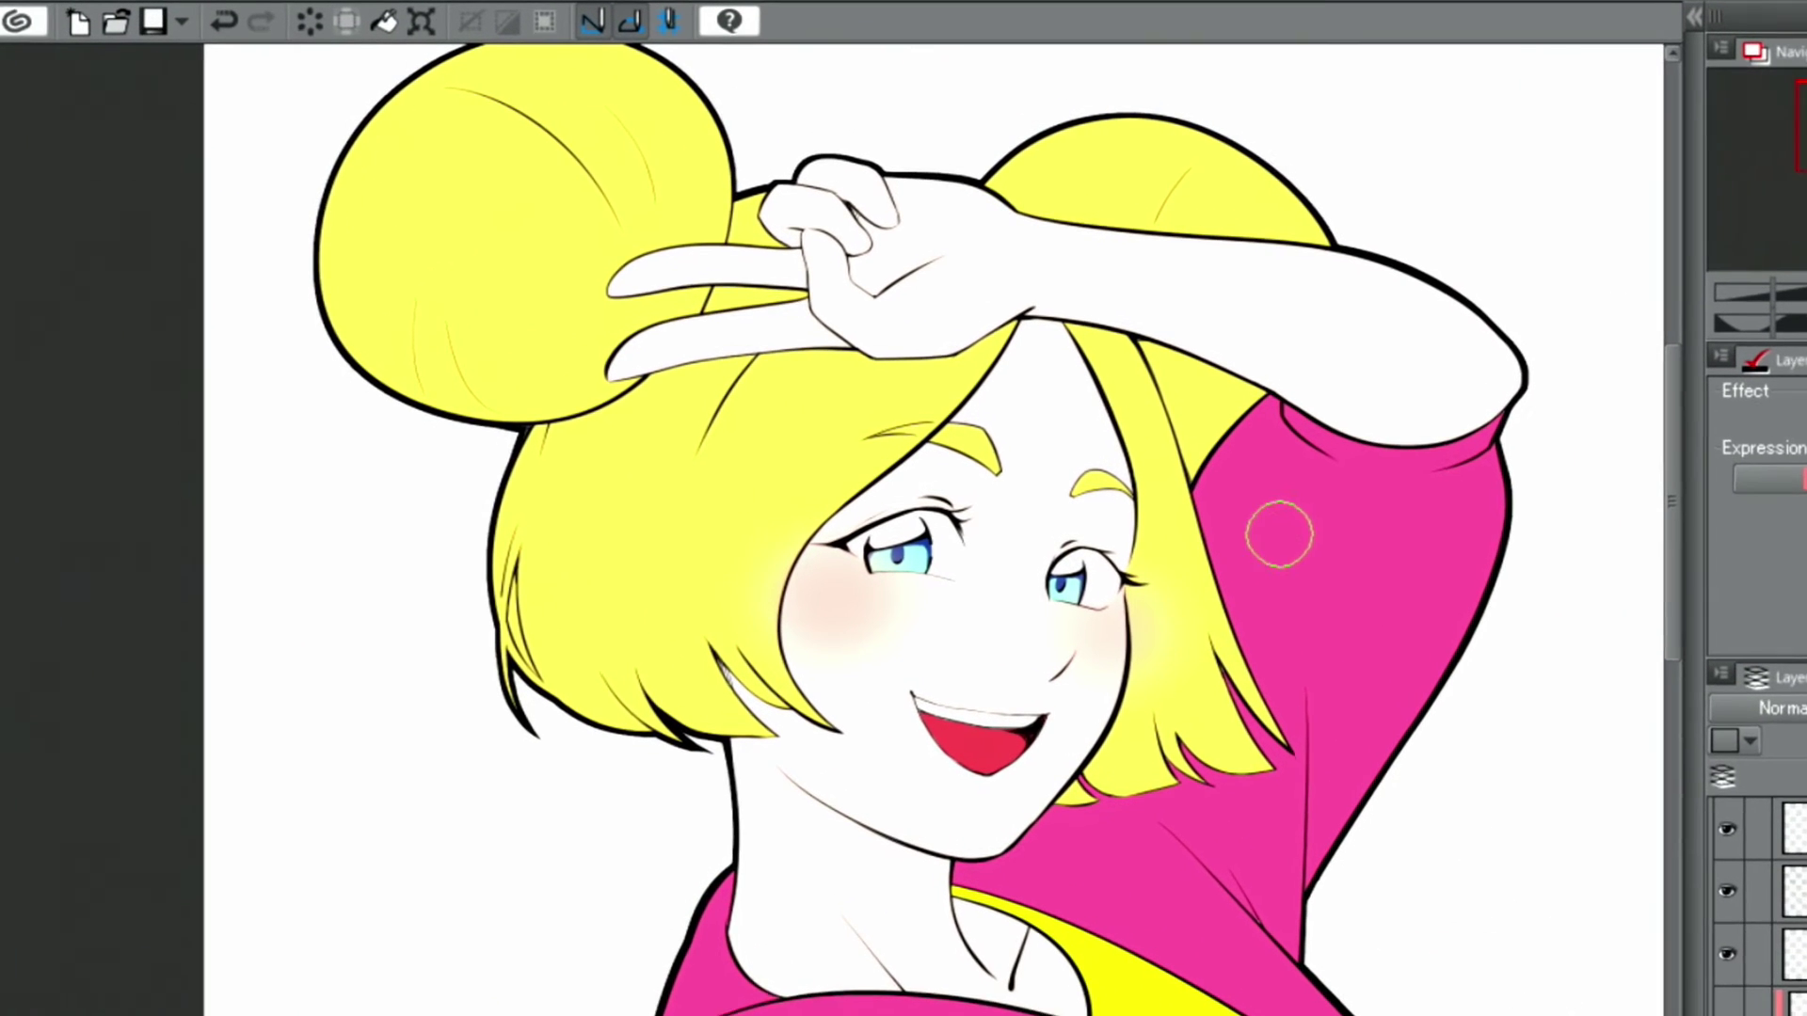
mouse_move(775, 364)
left_mouse_down()
mouse_move(693, 741)
mouse_move(723, 735)
left_mouse_up()
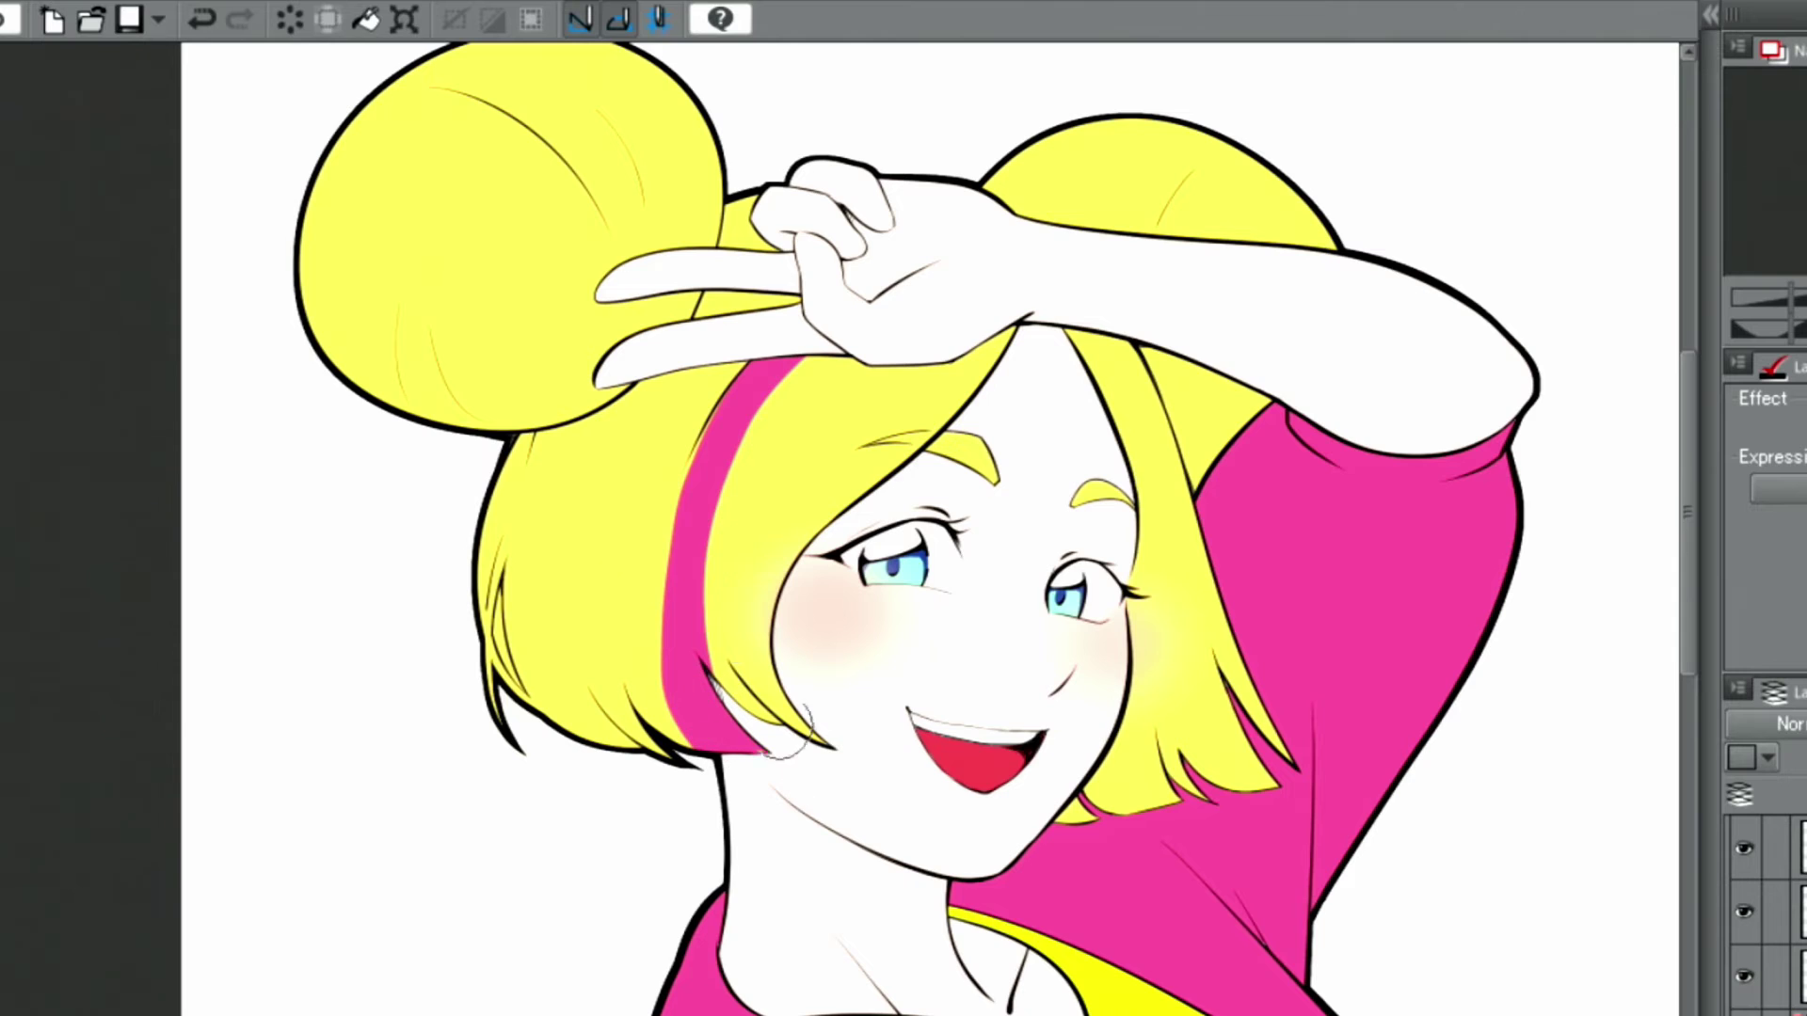
mouse_move(774, 360)
left_mouse_down()
mouse_move(672, 564)
mouse_move(680, 741)
left_mouse_up()
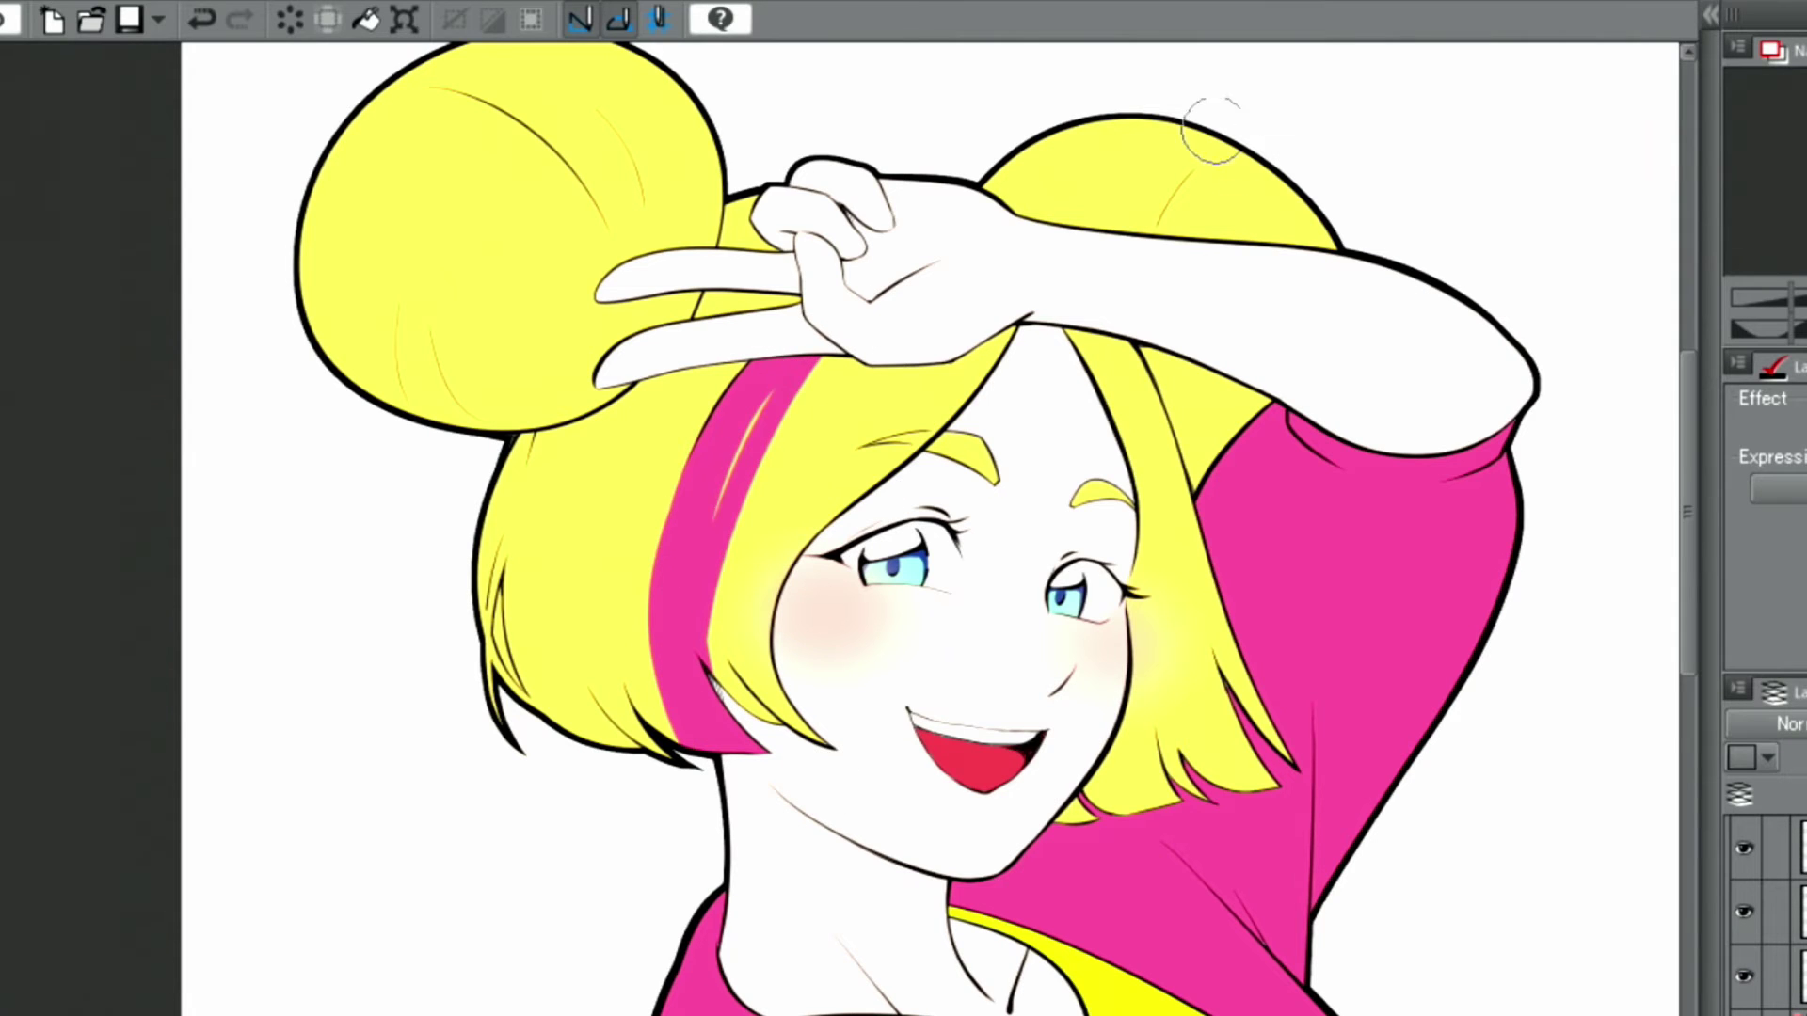
mouse_move(1207, 125)
left_mouse_down()
mouse_move(1122, 229)
mouse_move(1143, 234)
mouse_move(1106, 300)
mouse_move(1225, 784)
left_mouse_up()
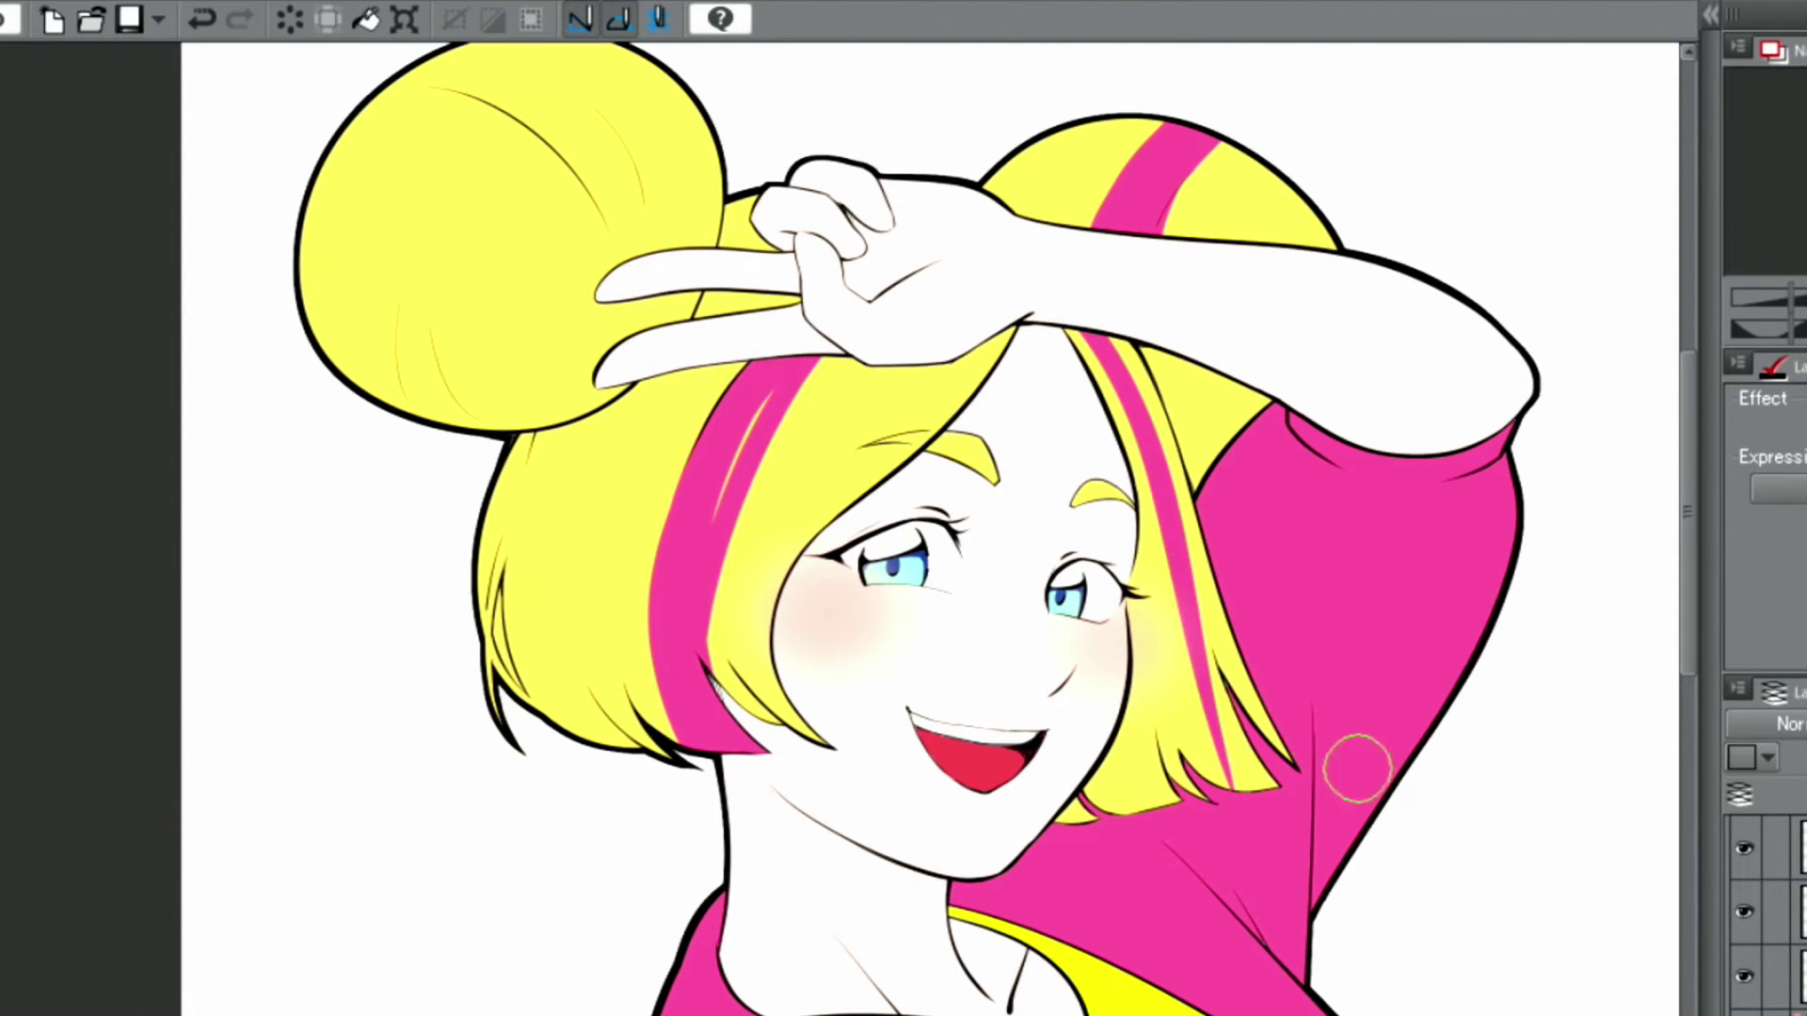
left_click_drag(468, 163, 424, 425)
mouse_move(483, 127)
left_mouse_down()
mouse_move(430, 423)
mouse_move(529, 459)
mouse_move(402, 296)
left_mouse_up()
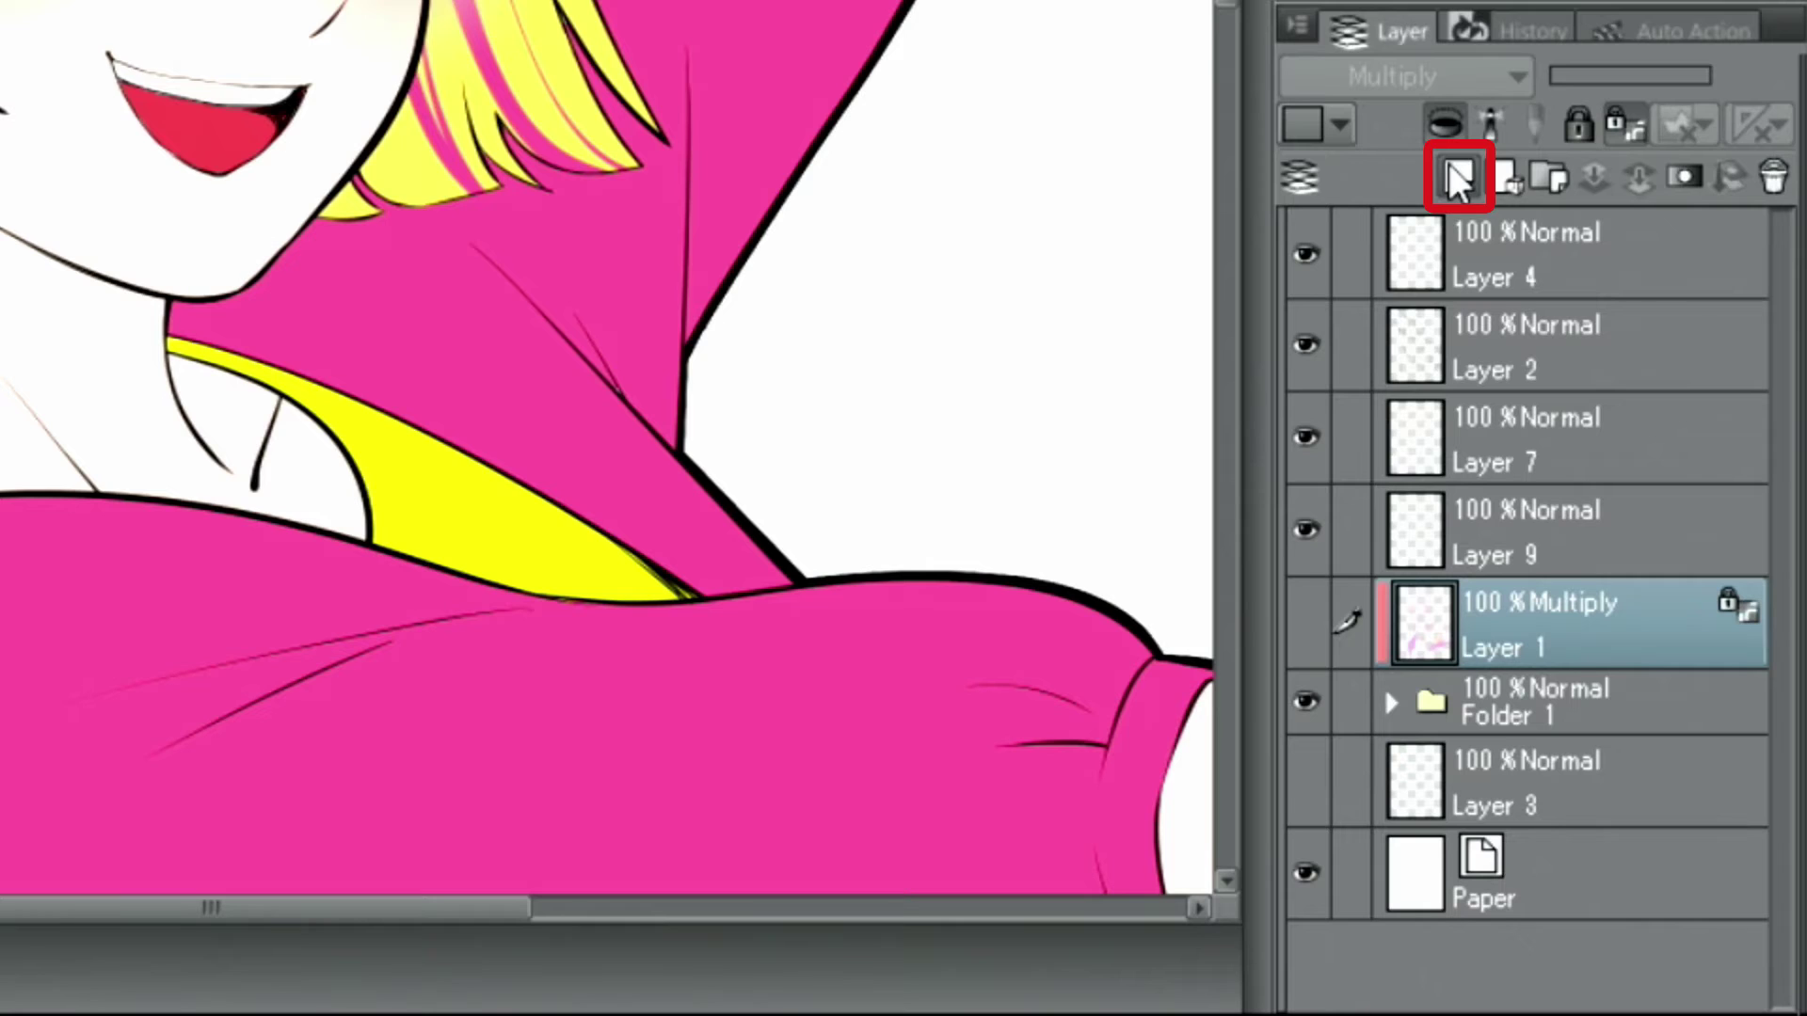
Add Layer 10 clipped to the layer below and lighten the pink.
left_click(1458, 176)
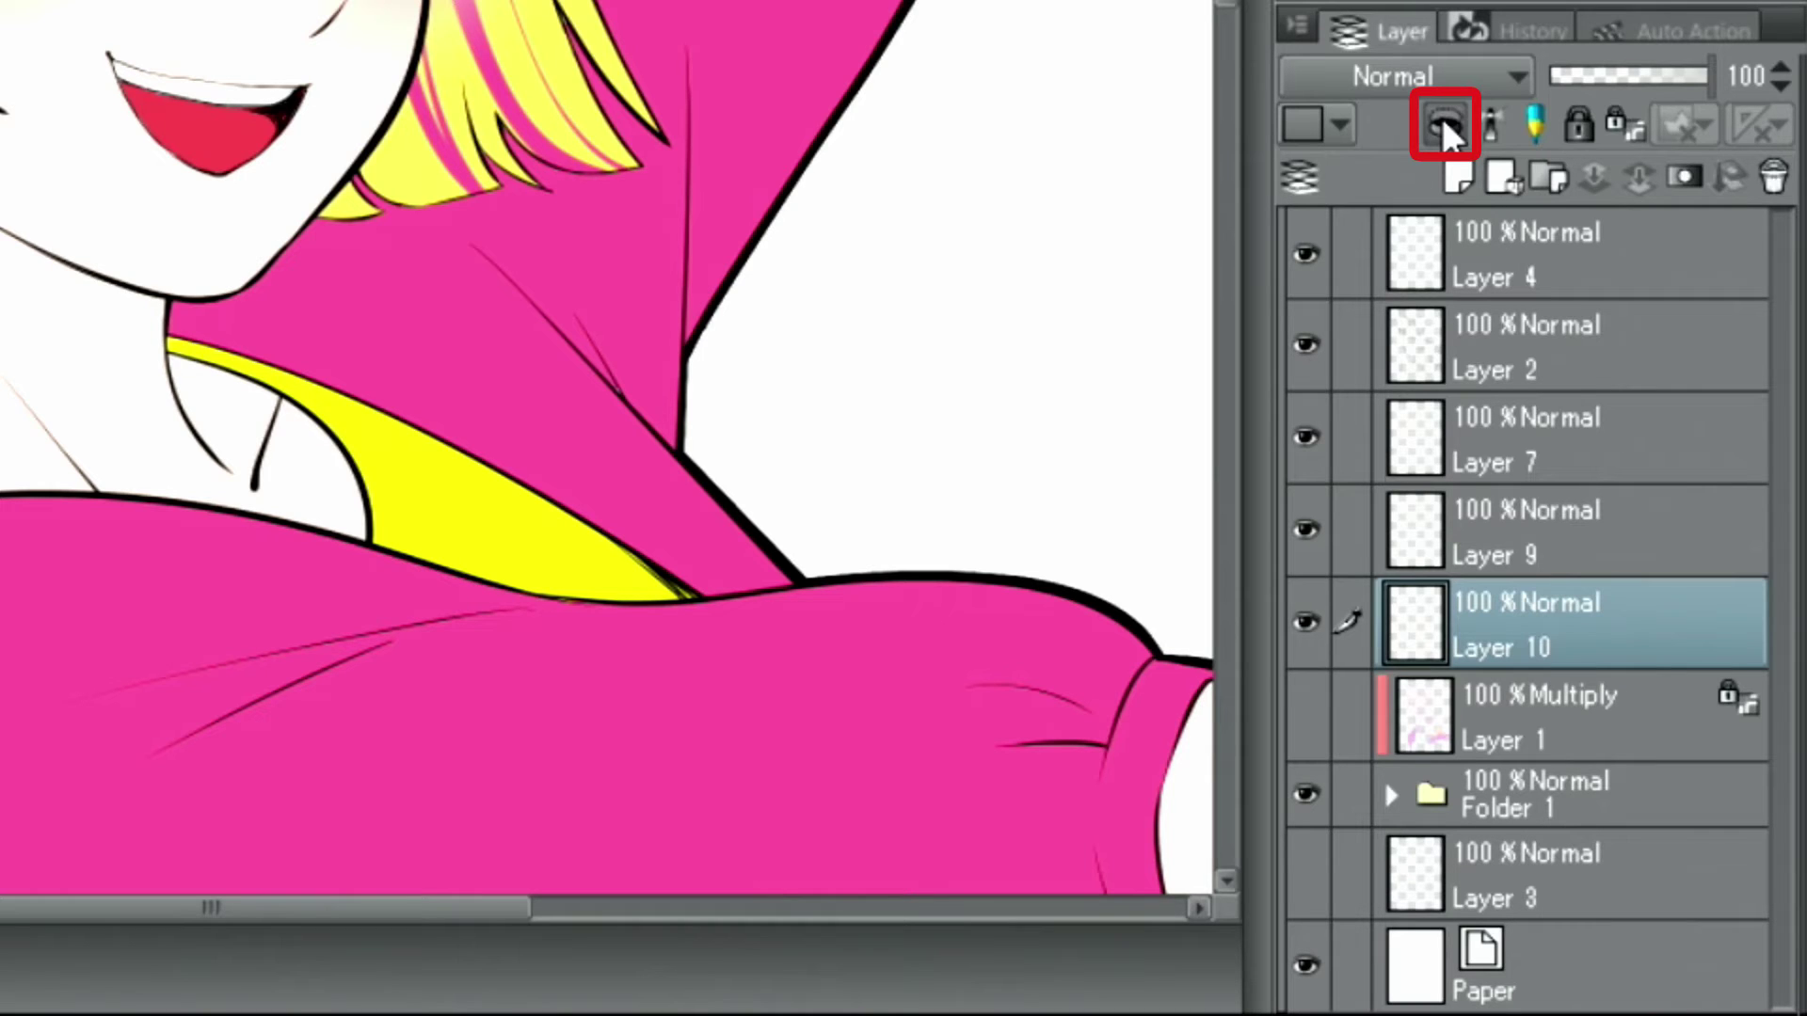
left_click(1448, 130)
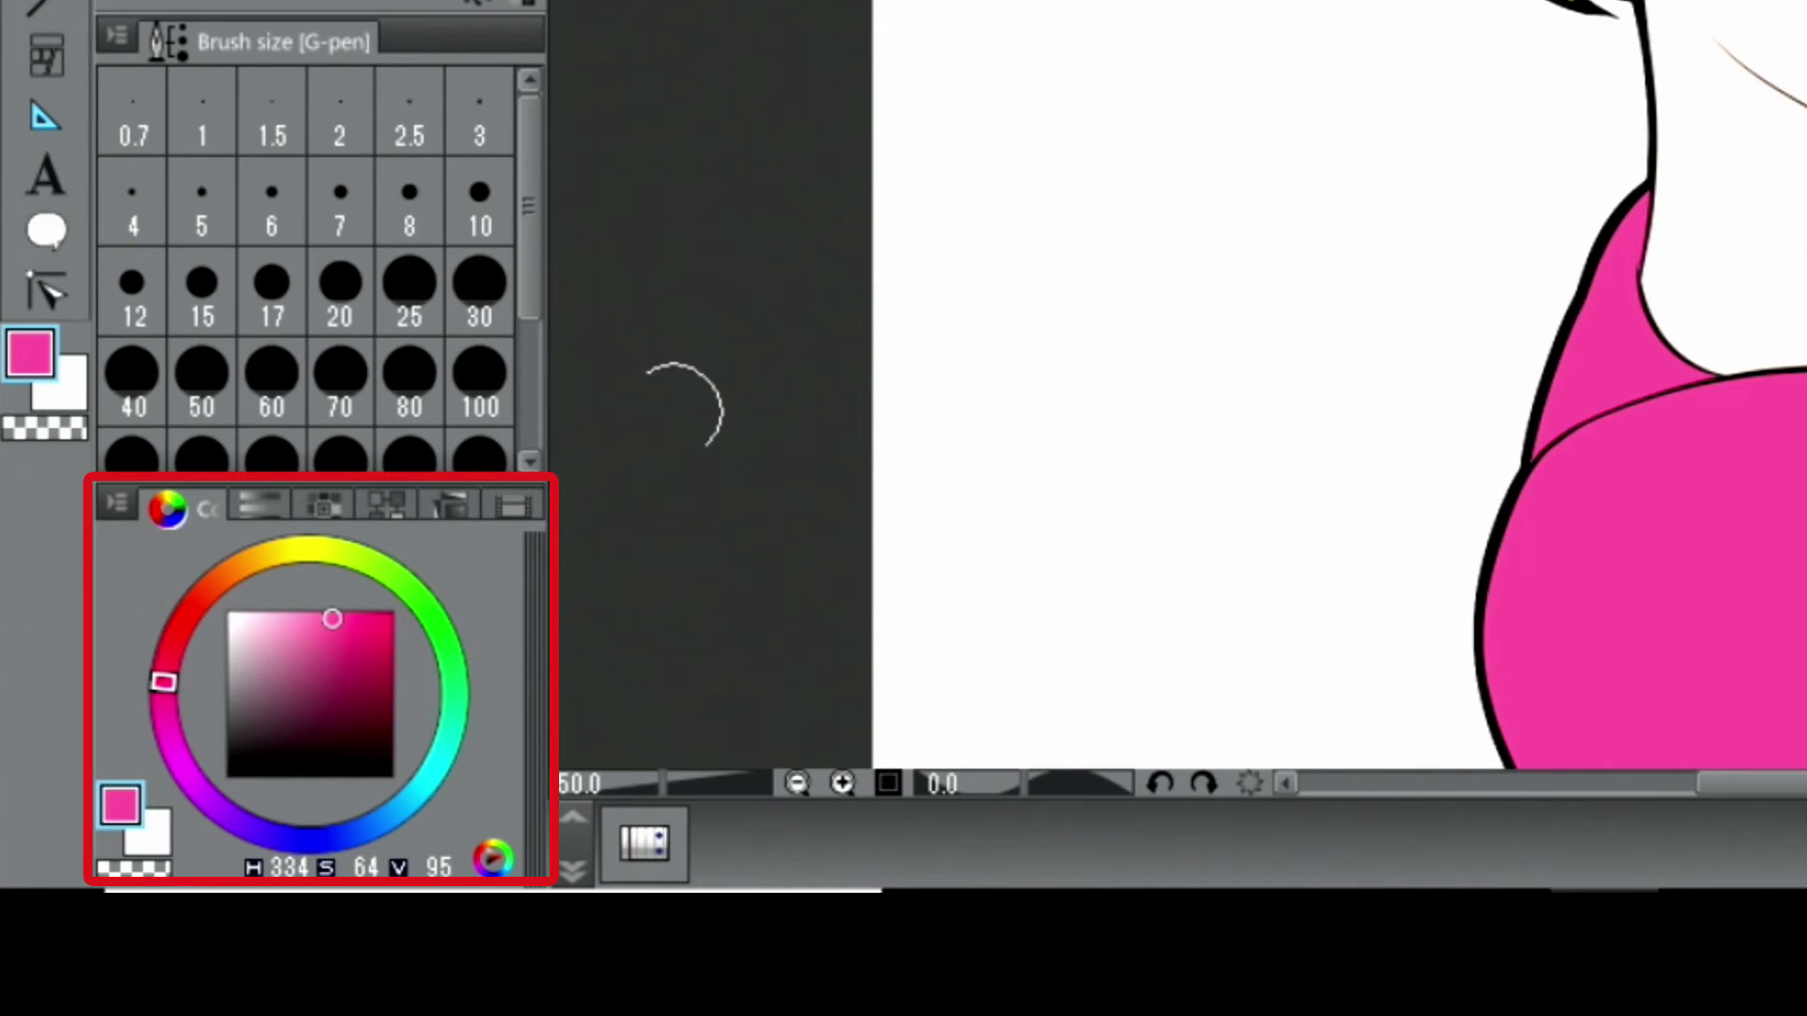
left_click_drag(291, 617, 285, 609)
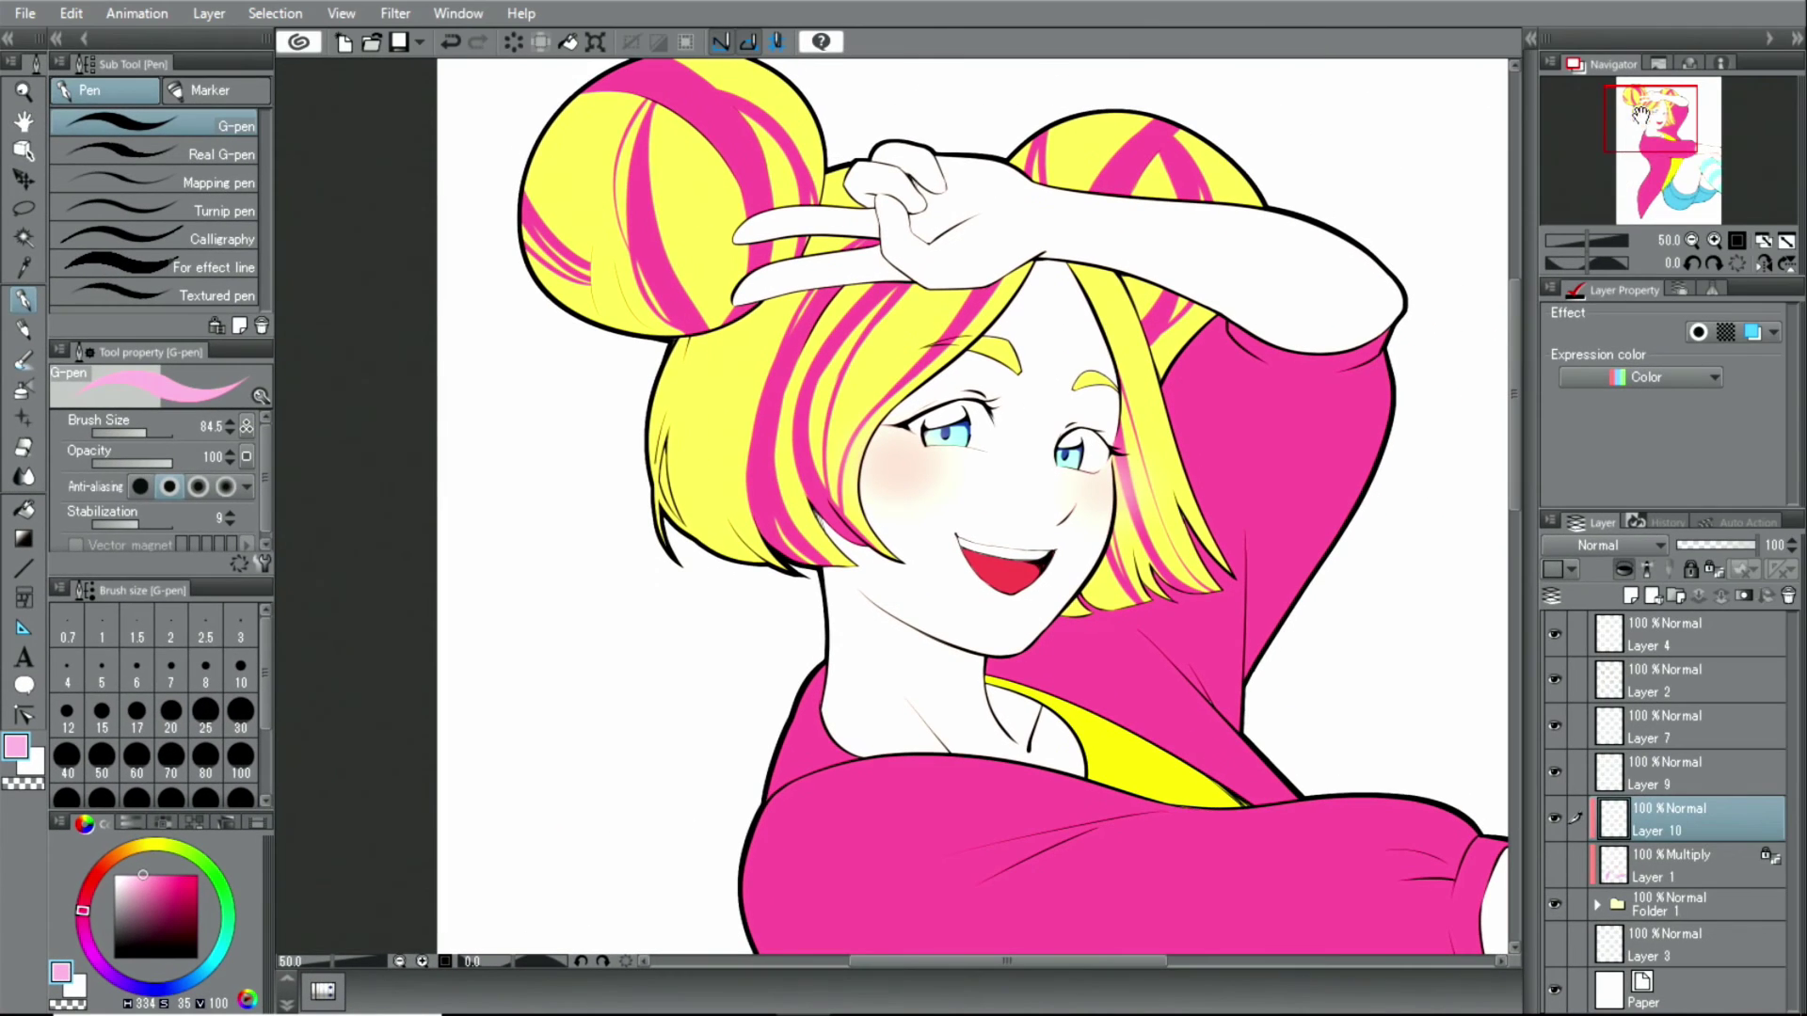
Rotate the canvas, shrink the brush to about 49, and paint a light arm highlight.
left_click_drag(1641, 112, 1661, 135)
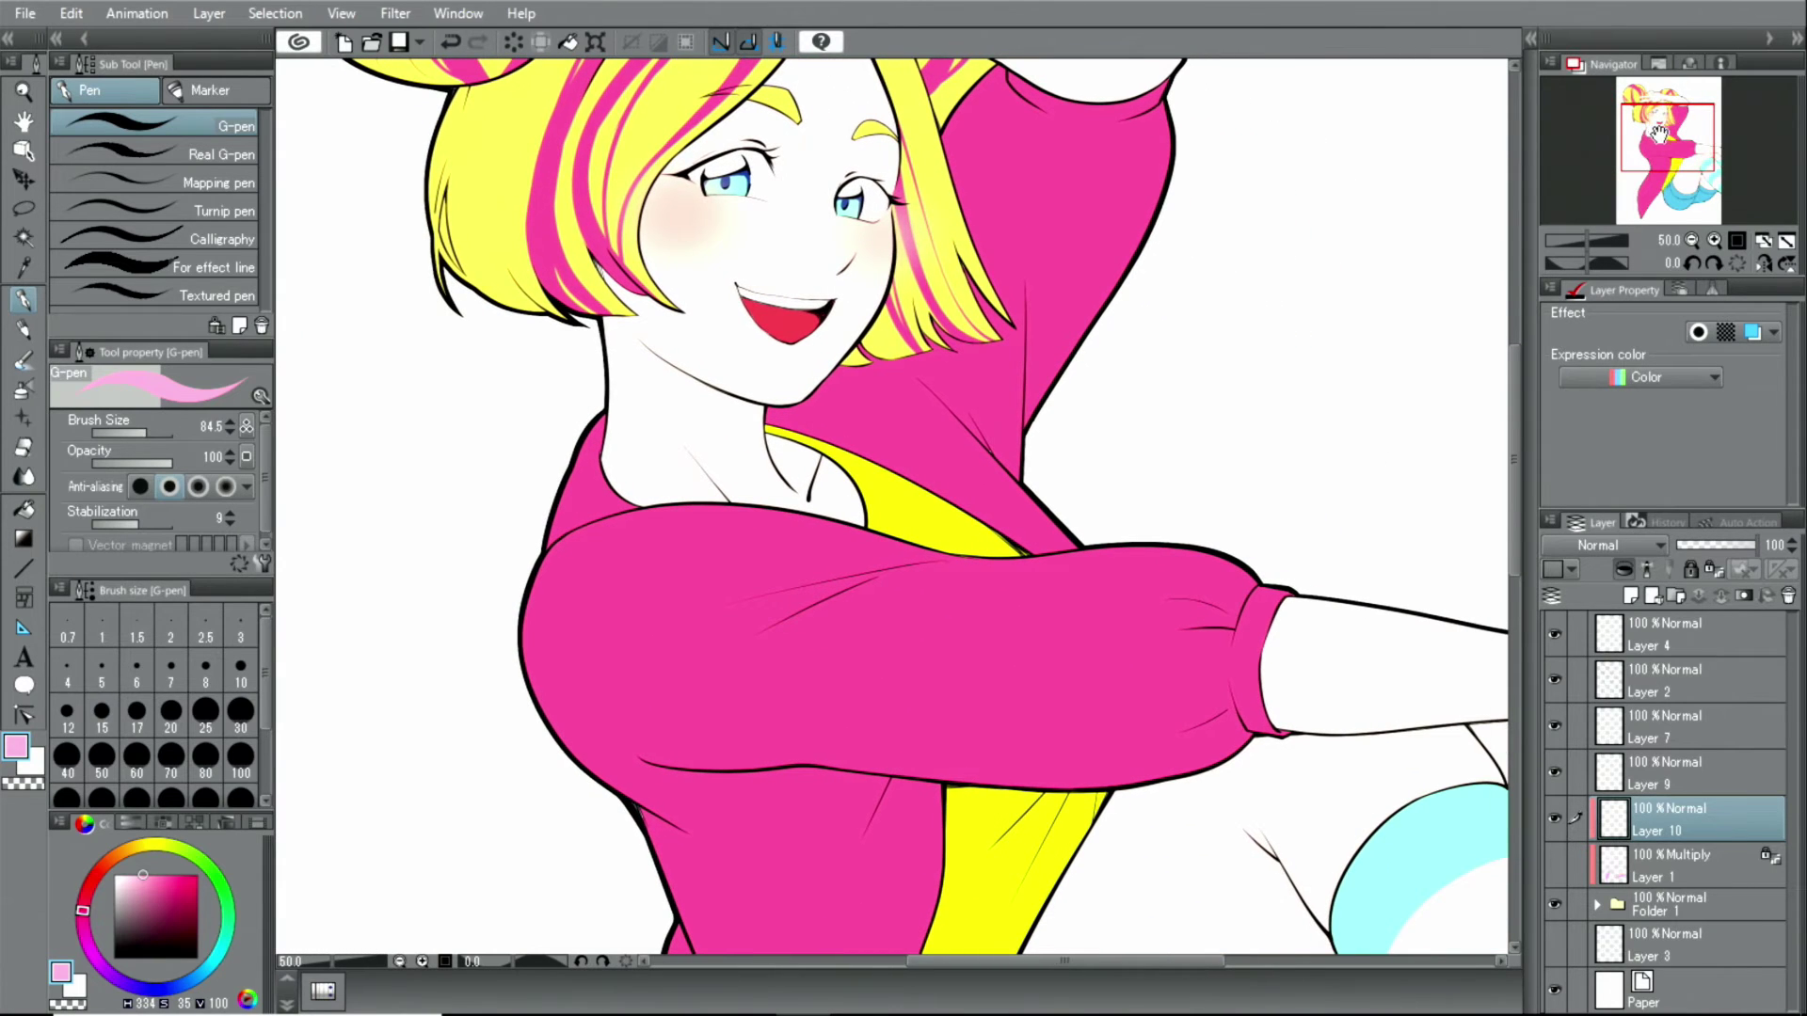
left_click(1690, 264)
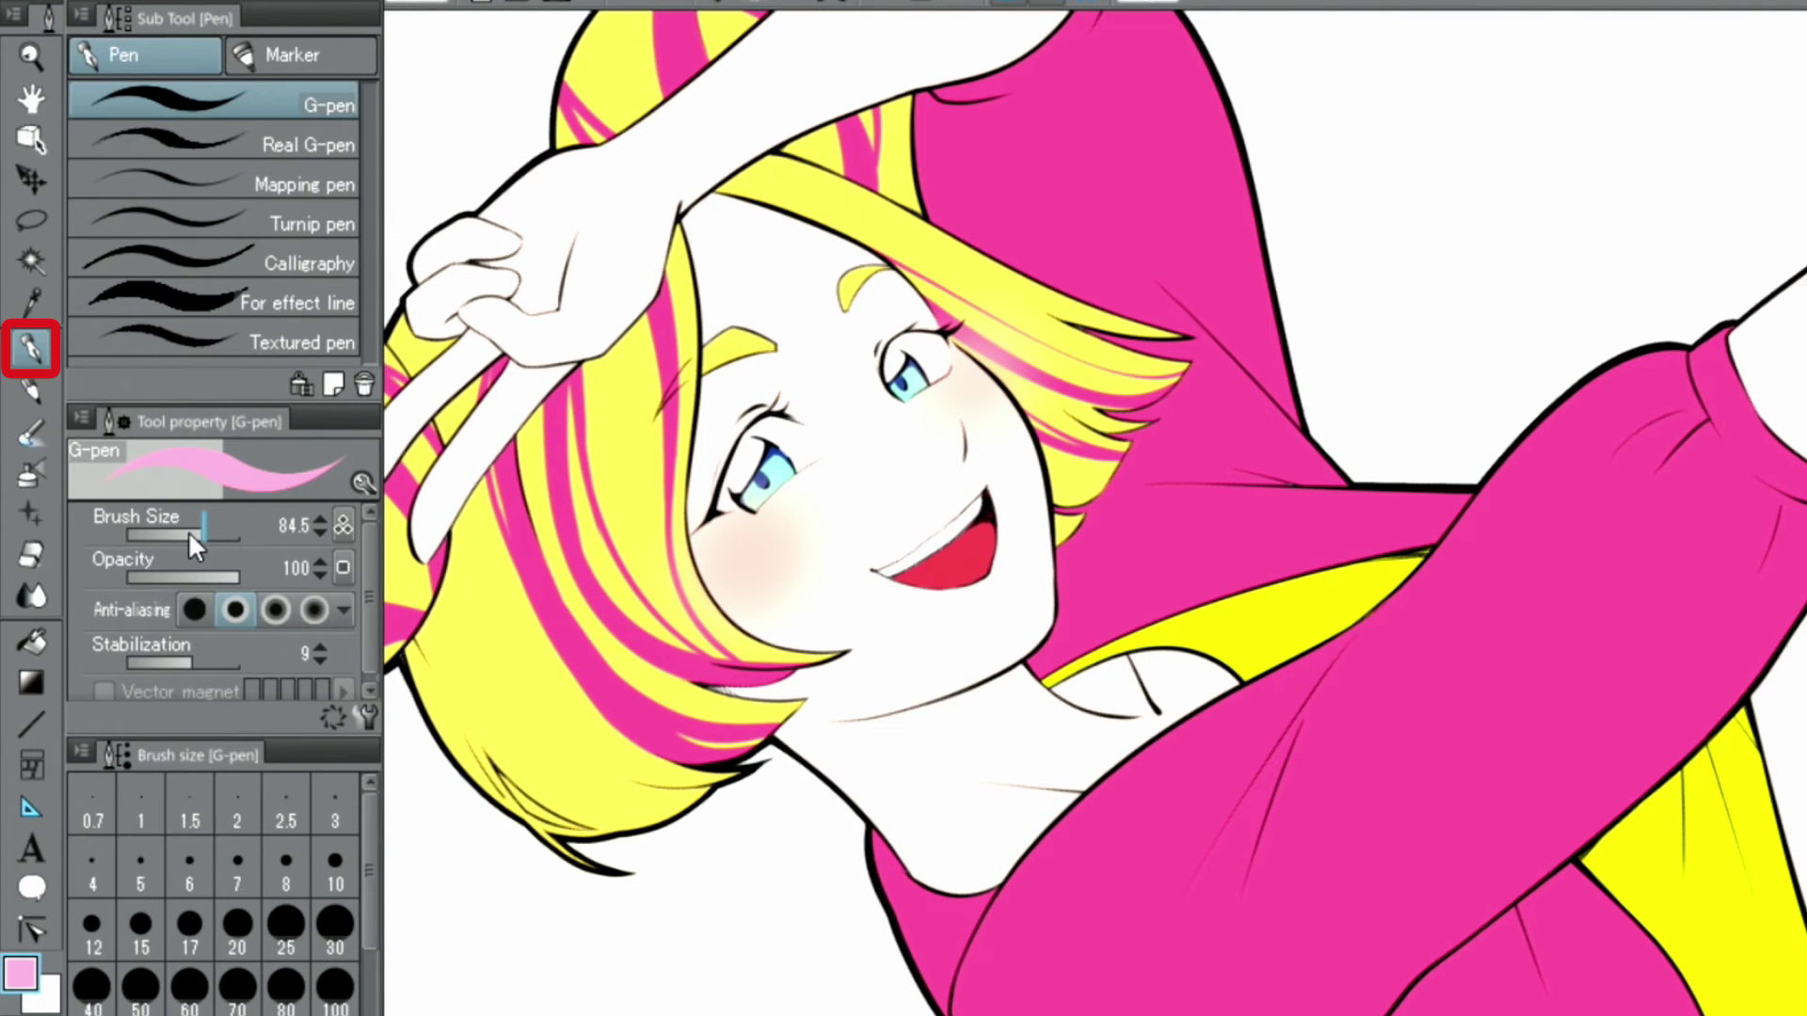
left_click_drag(188, 531, 191, 529)
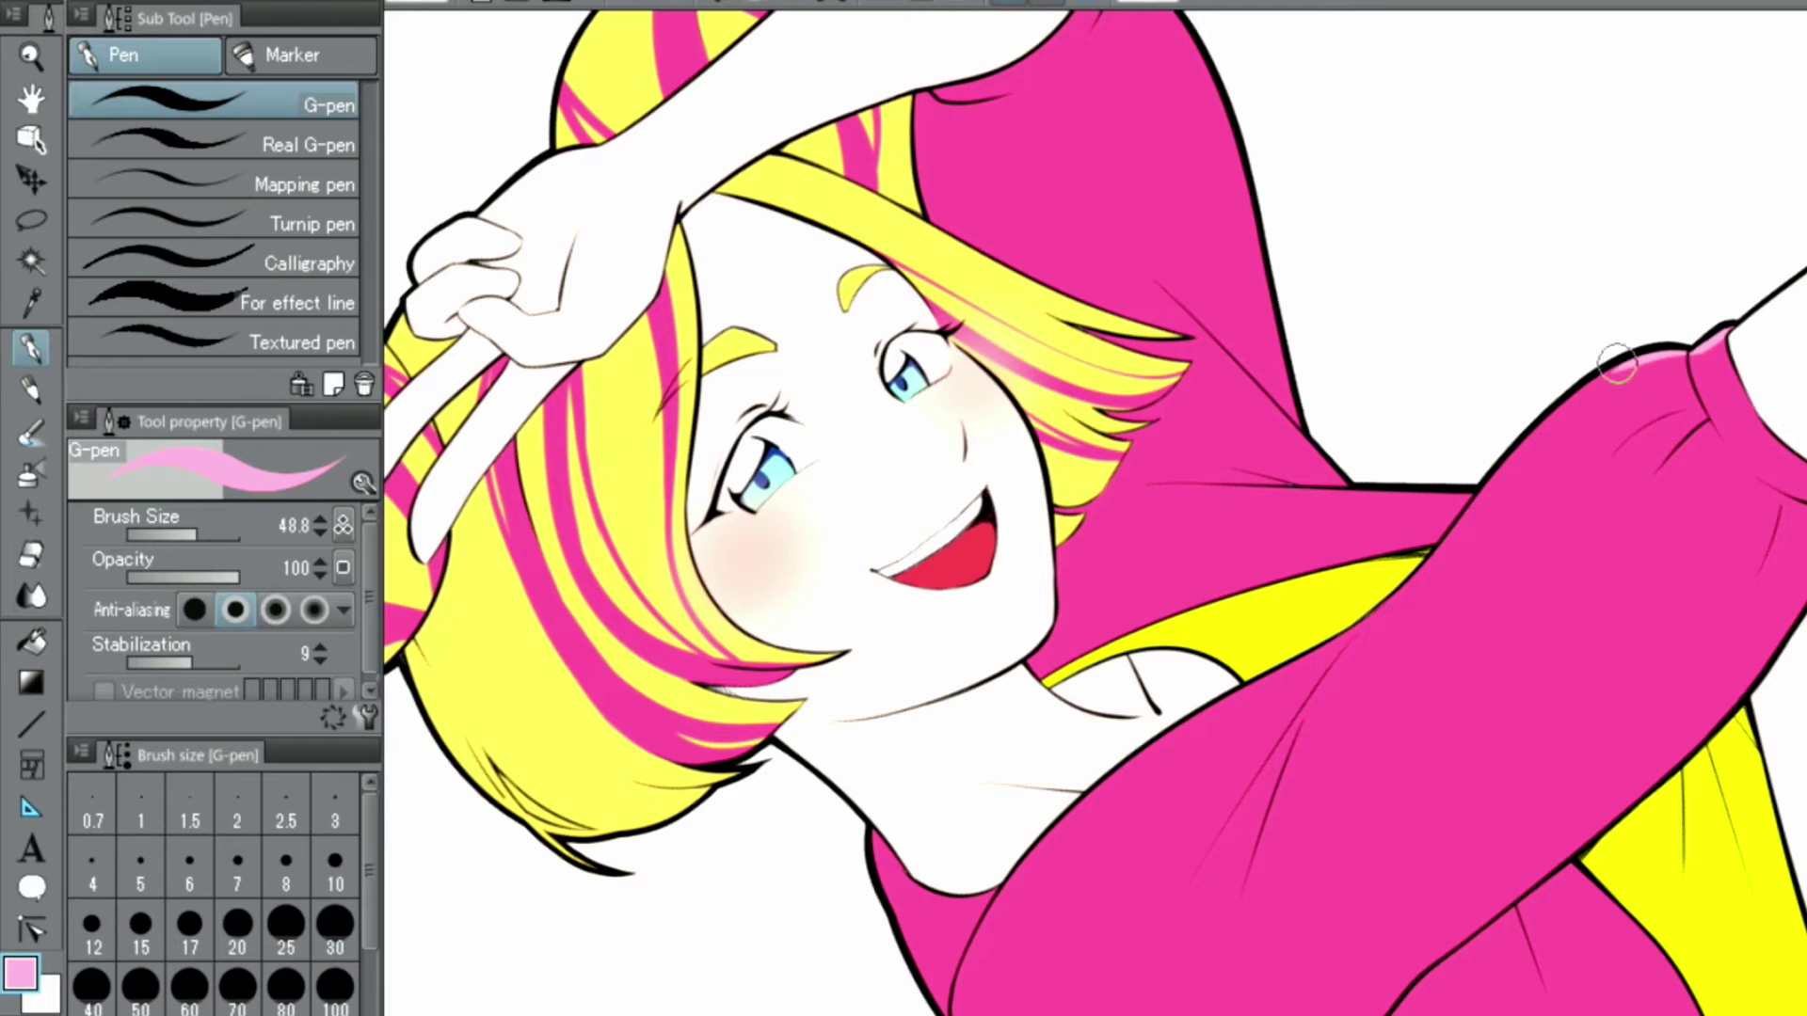
mouse_move(1440, 540)
left_mouse_down()
mouse_move(1320, 635)
mouse_move(1137, 737)
left_mouse_up()
Erase on the arm, then sample the hair yellow and make it paler.
left_click(32, 558)
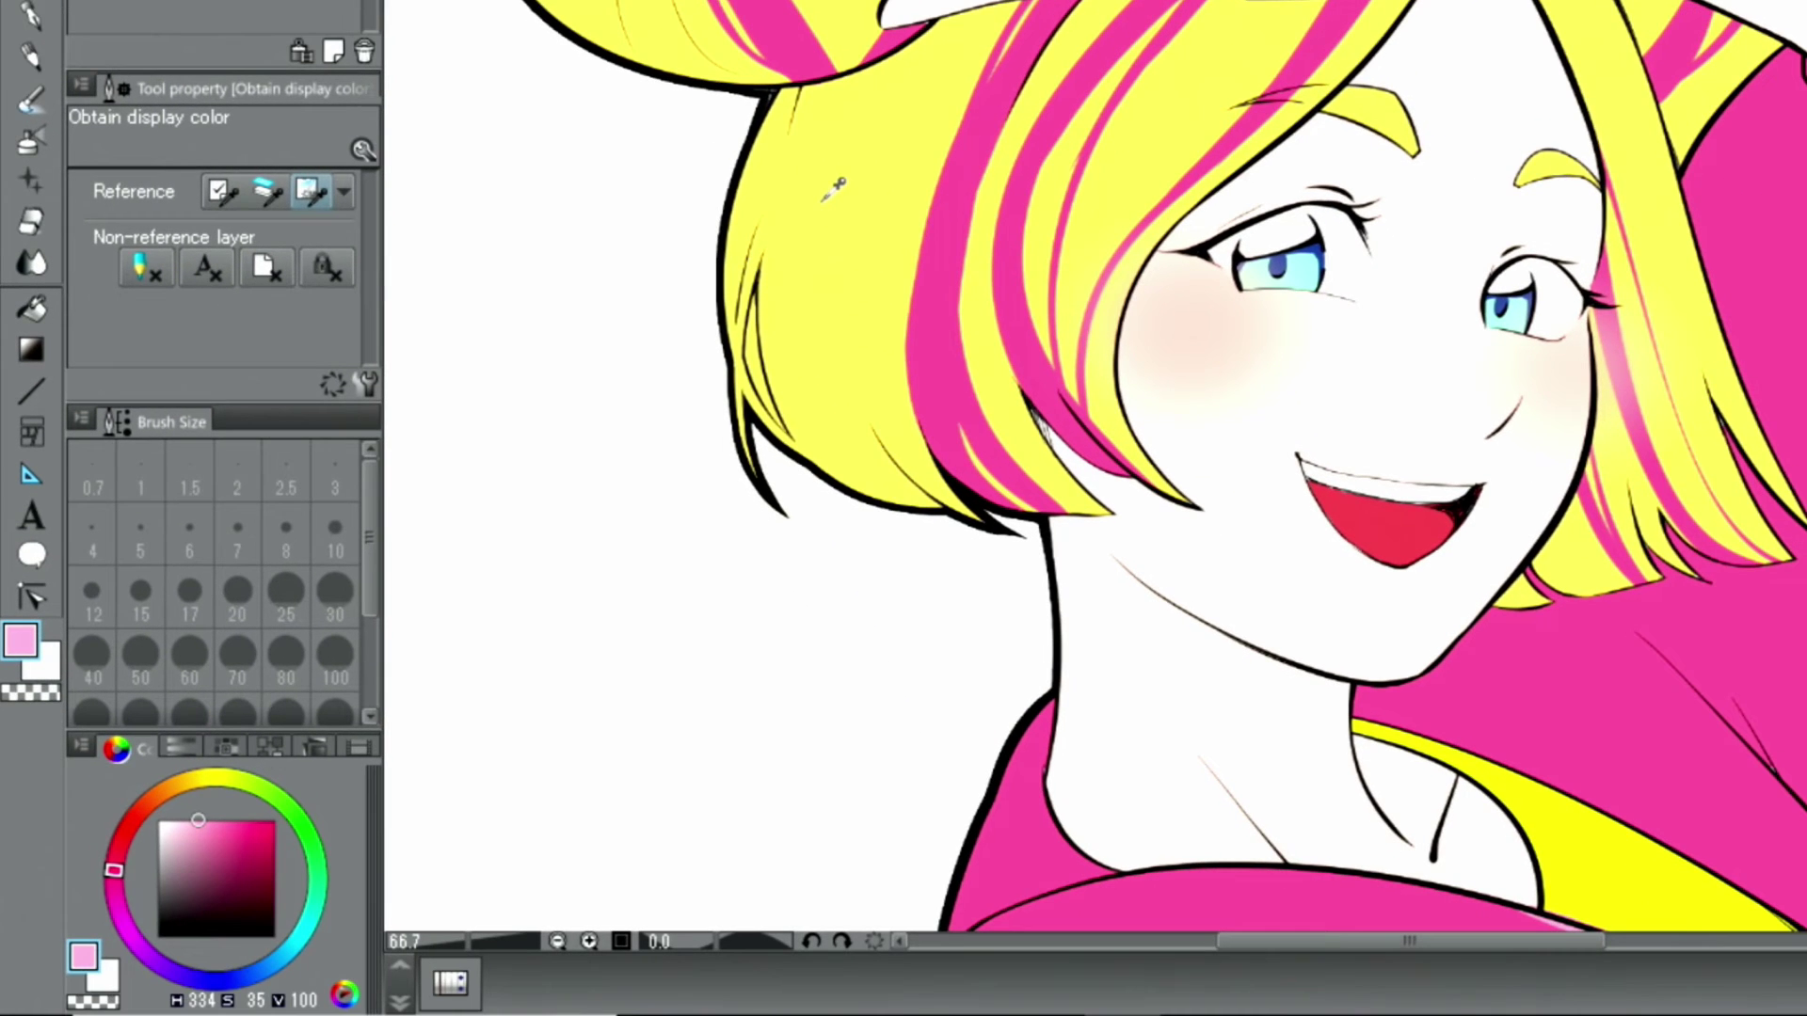
left_click(834, 189)
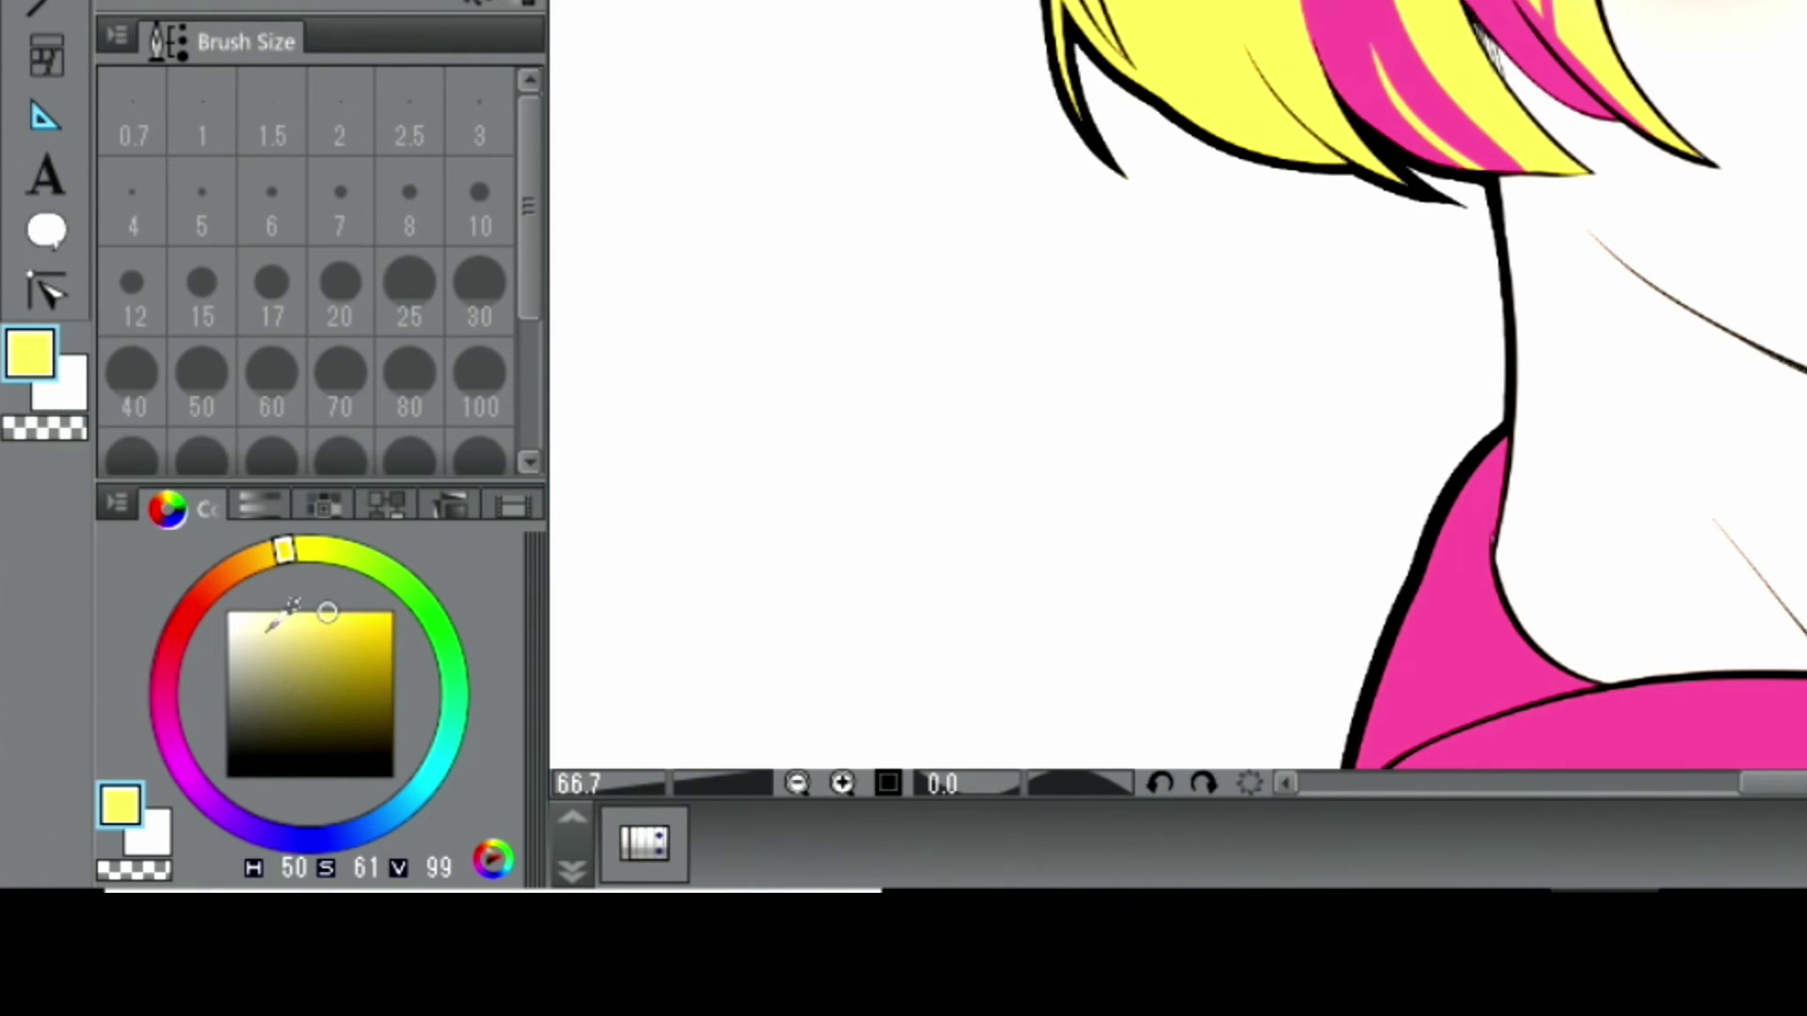
left_click_drag(327, 612, 281, 605)
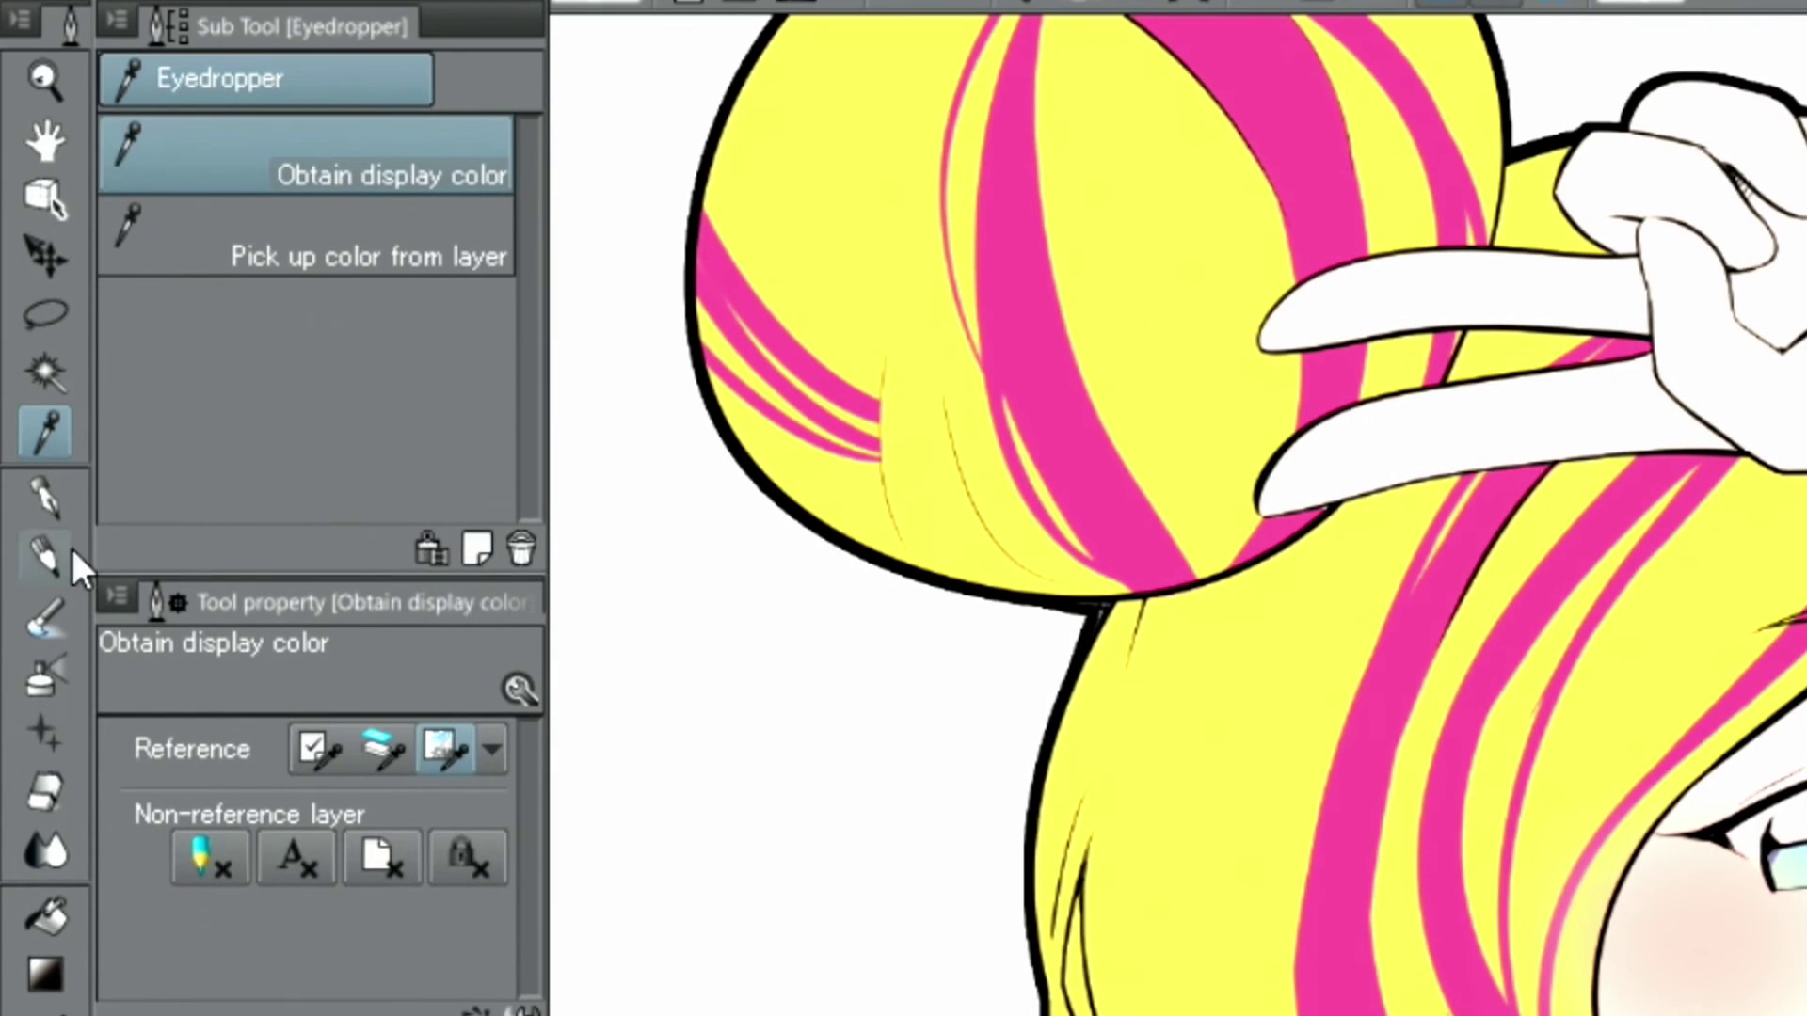
left_click(44, 450)
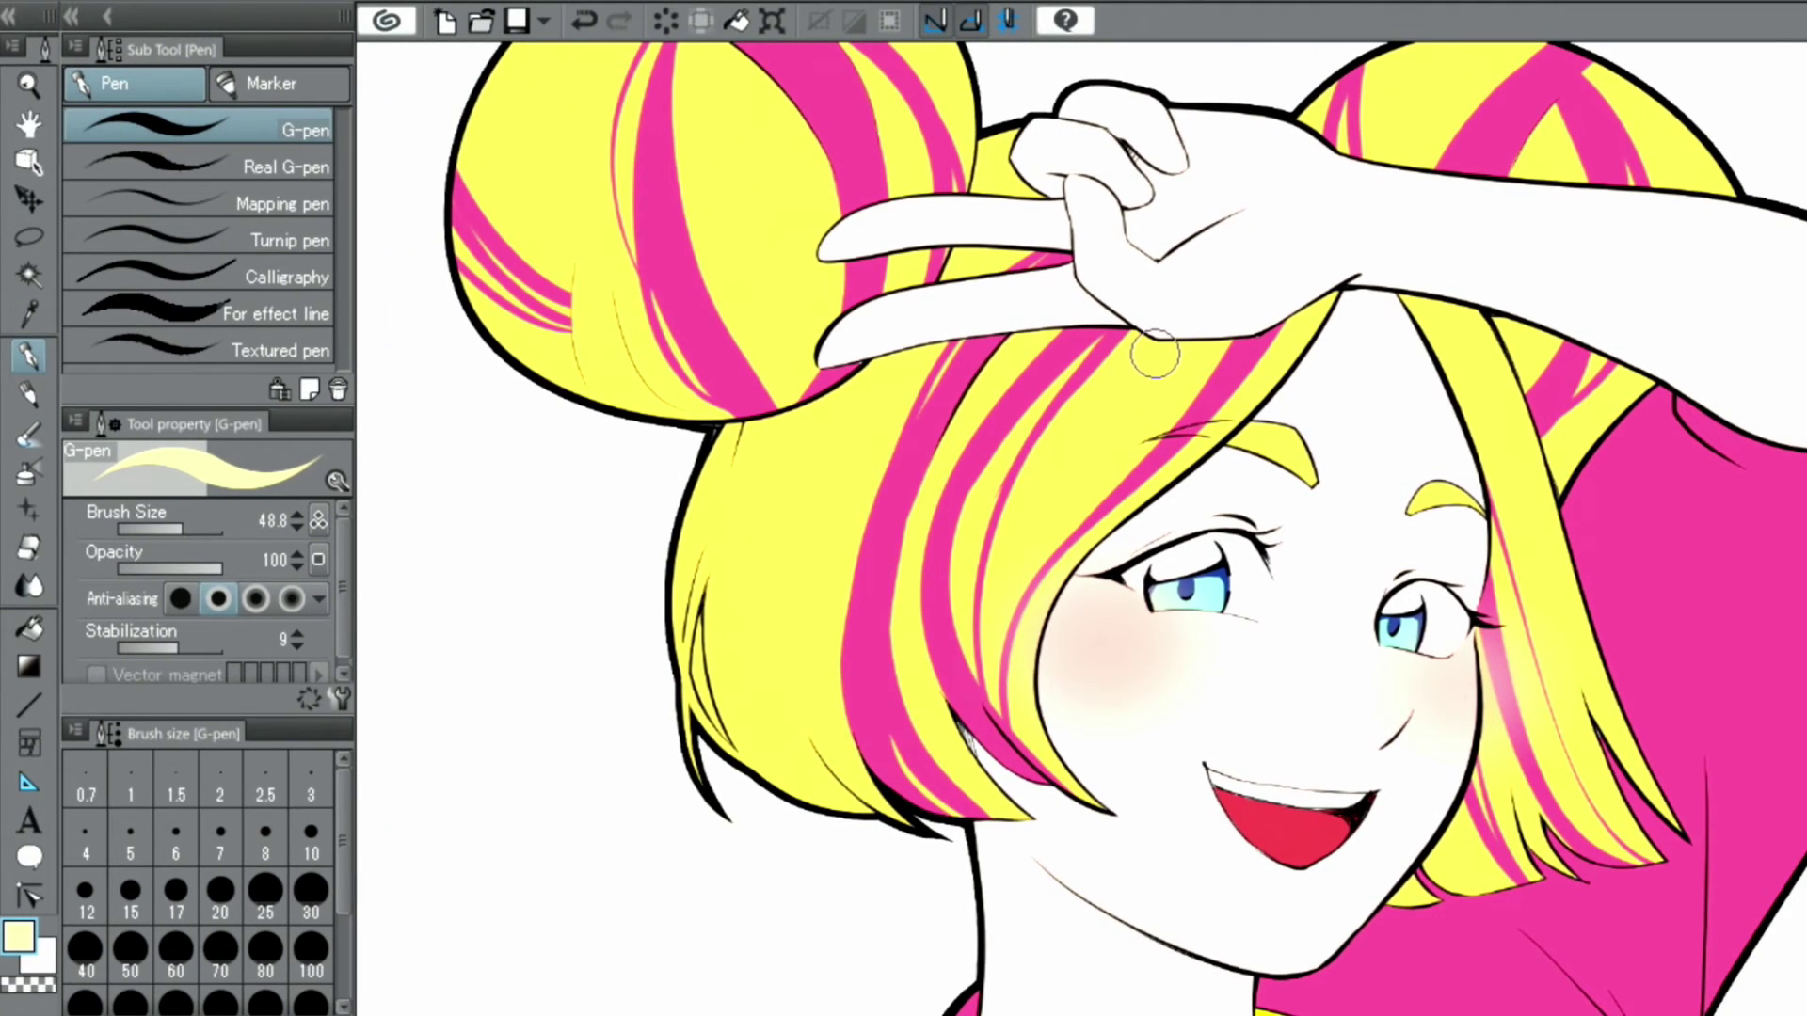
Draw thin pale highlight streaks through the hair and the pink strand.
mouse_move(1156, 361)
left_mouse_down()
mouse_move(1052, 542)
mouse_move(1019, 287)
left_mouse_up()
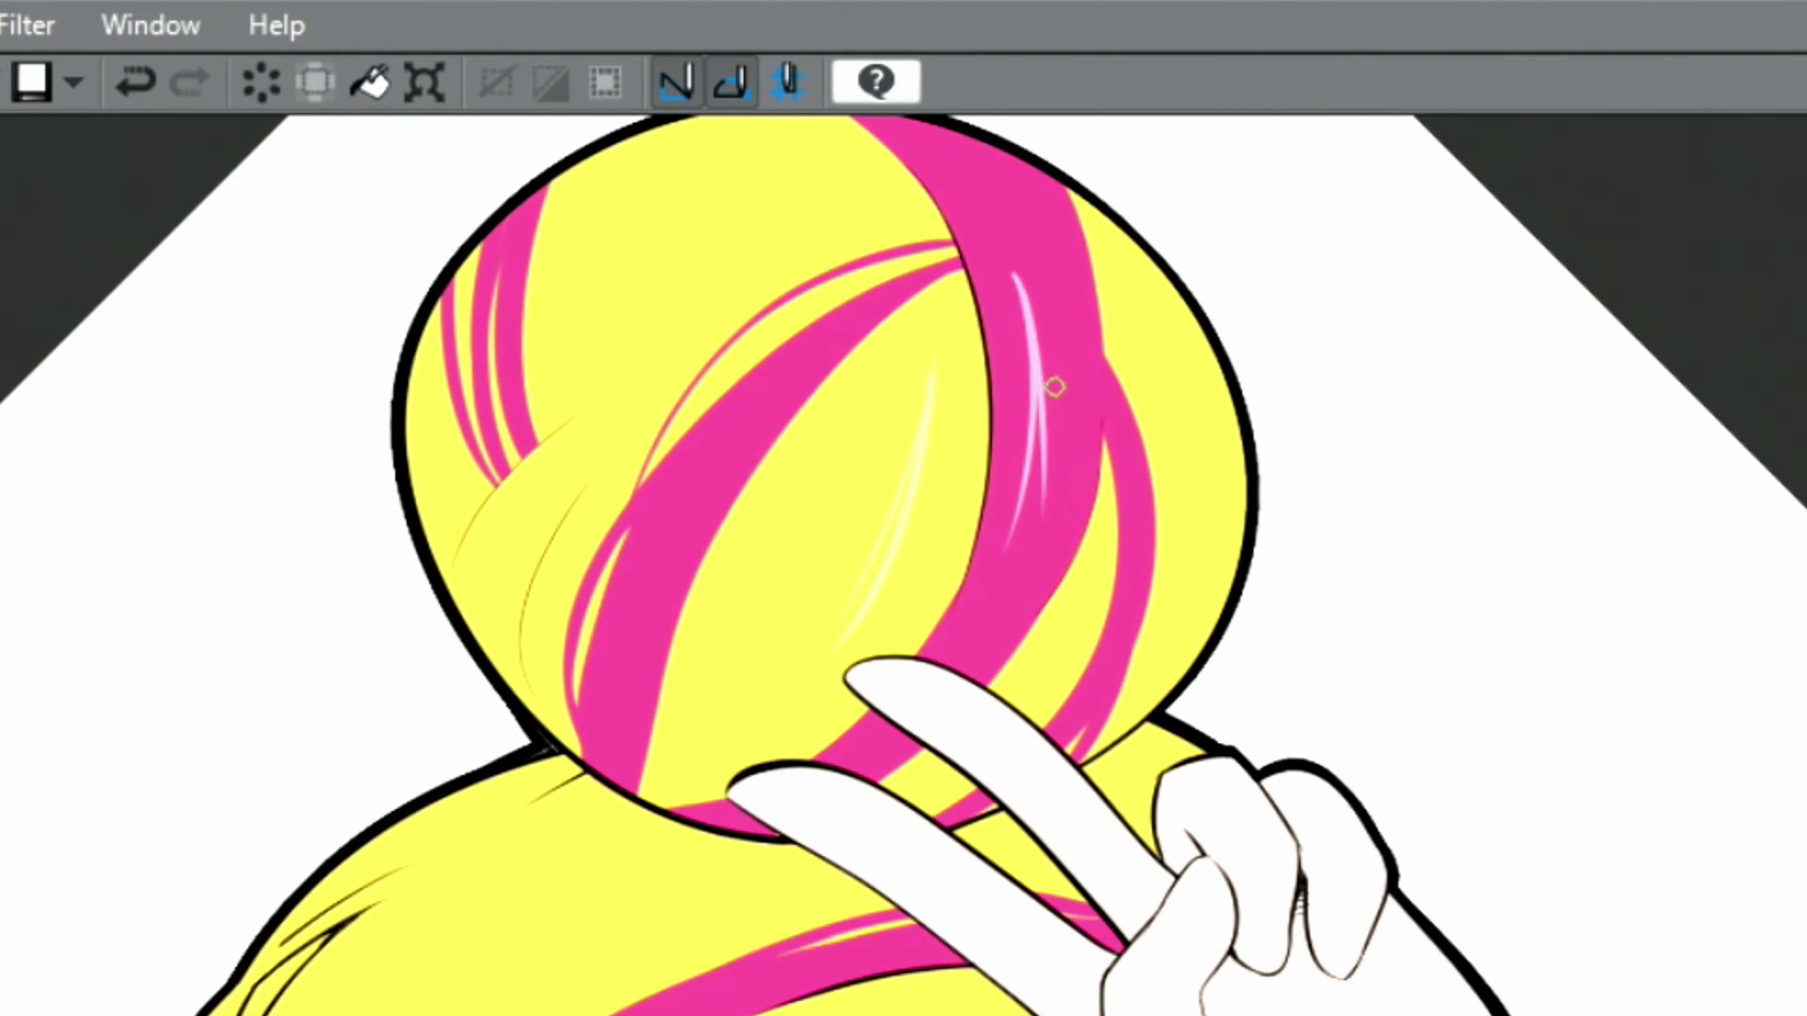
left_click_drag(1016, 614, 1052, 417)
left_click_drag(1038, 536, 1051, 463)
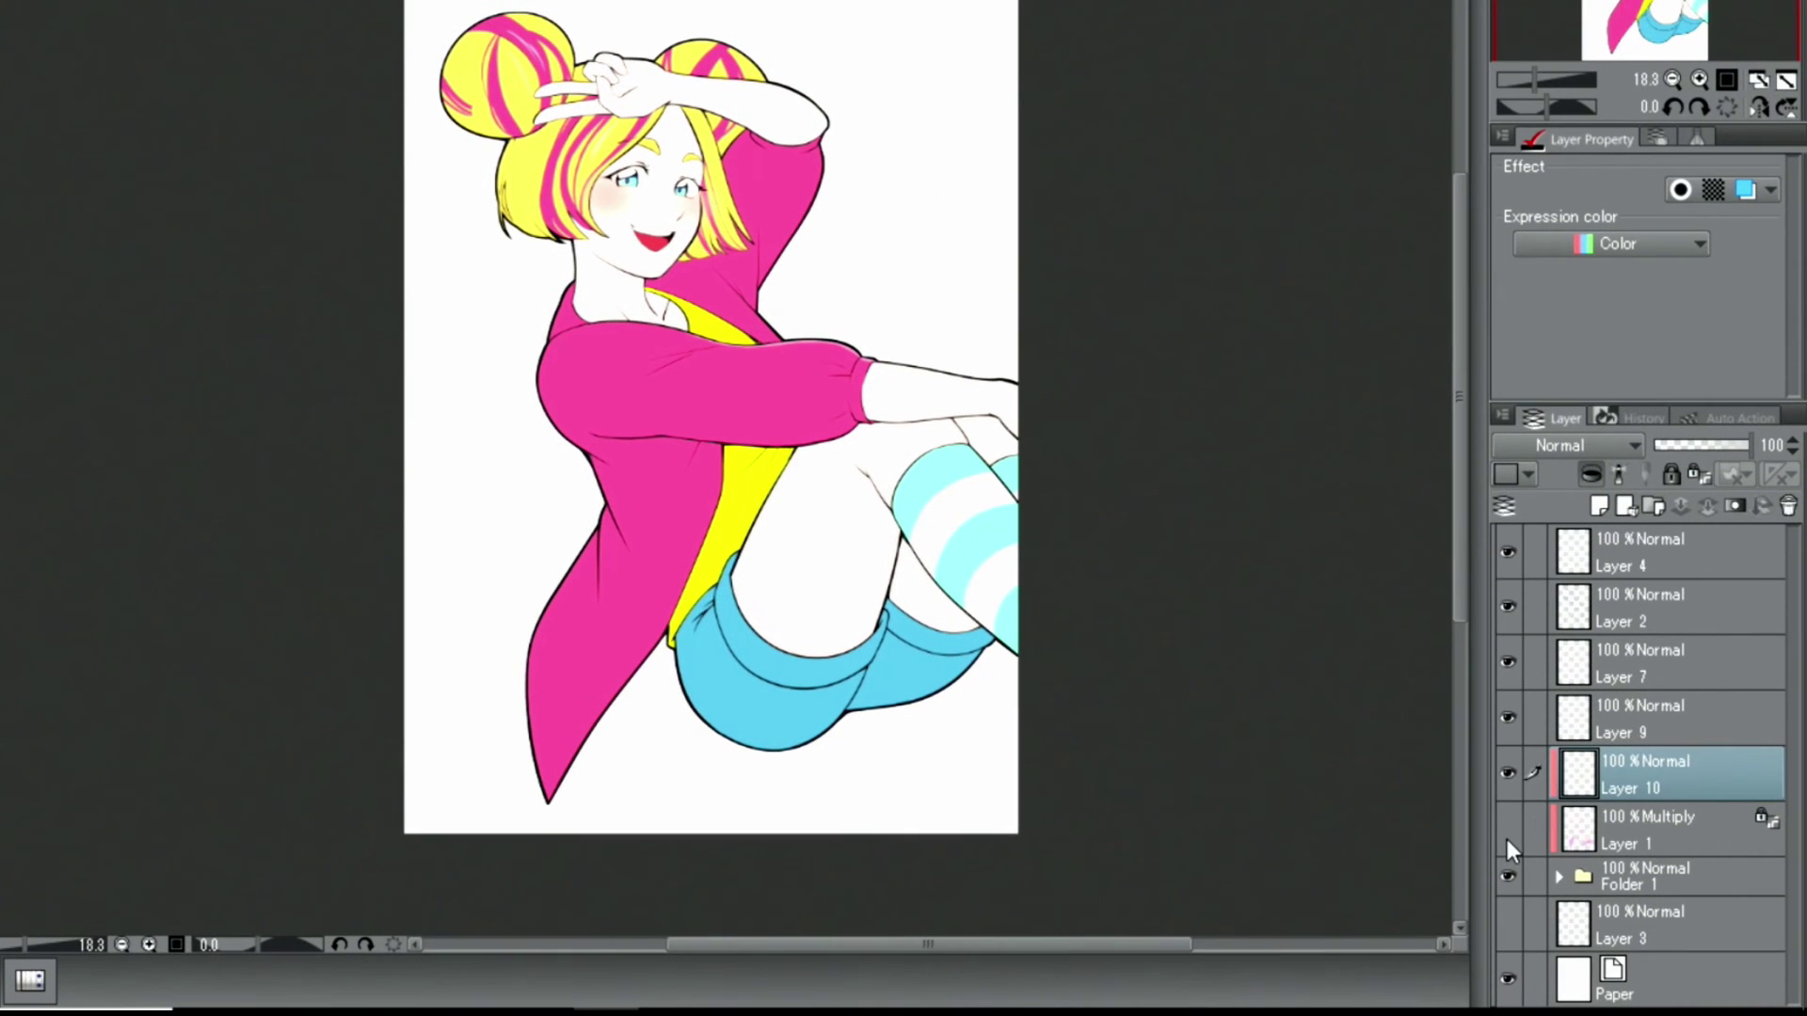
Make the Multiply Layer 1 visible again.
left_click(1510, 836)
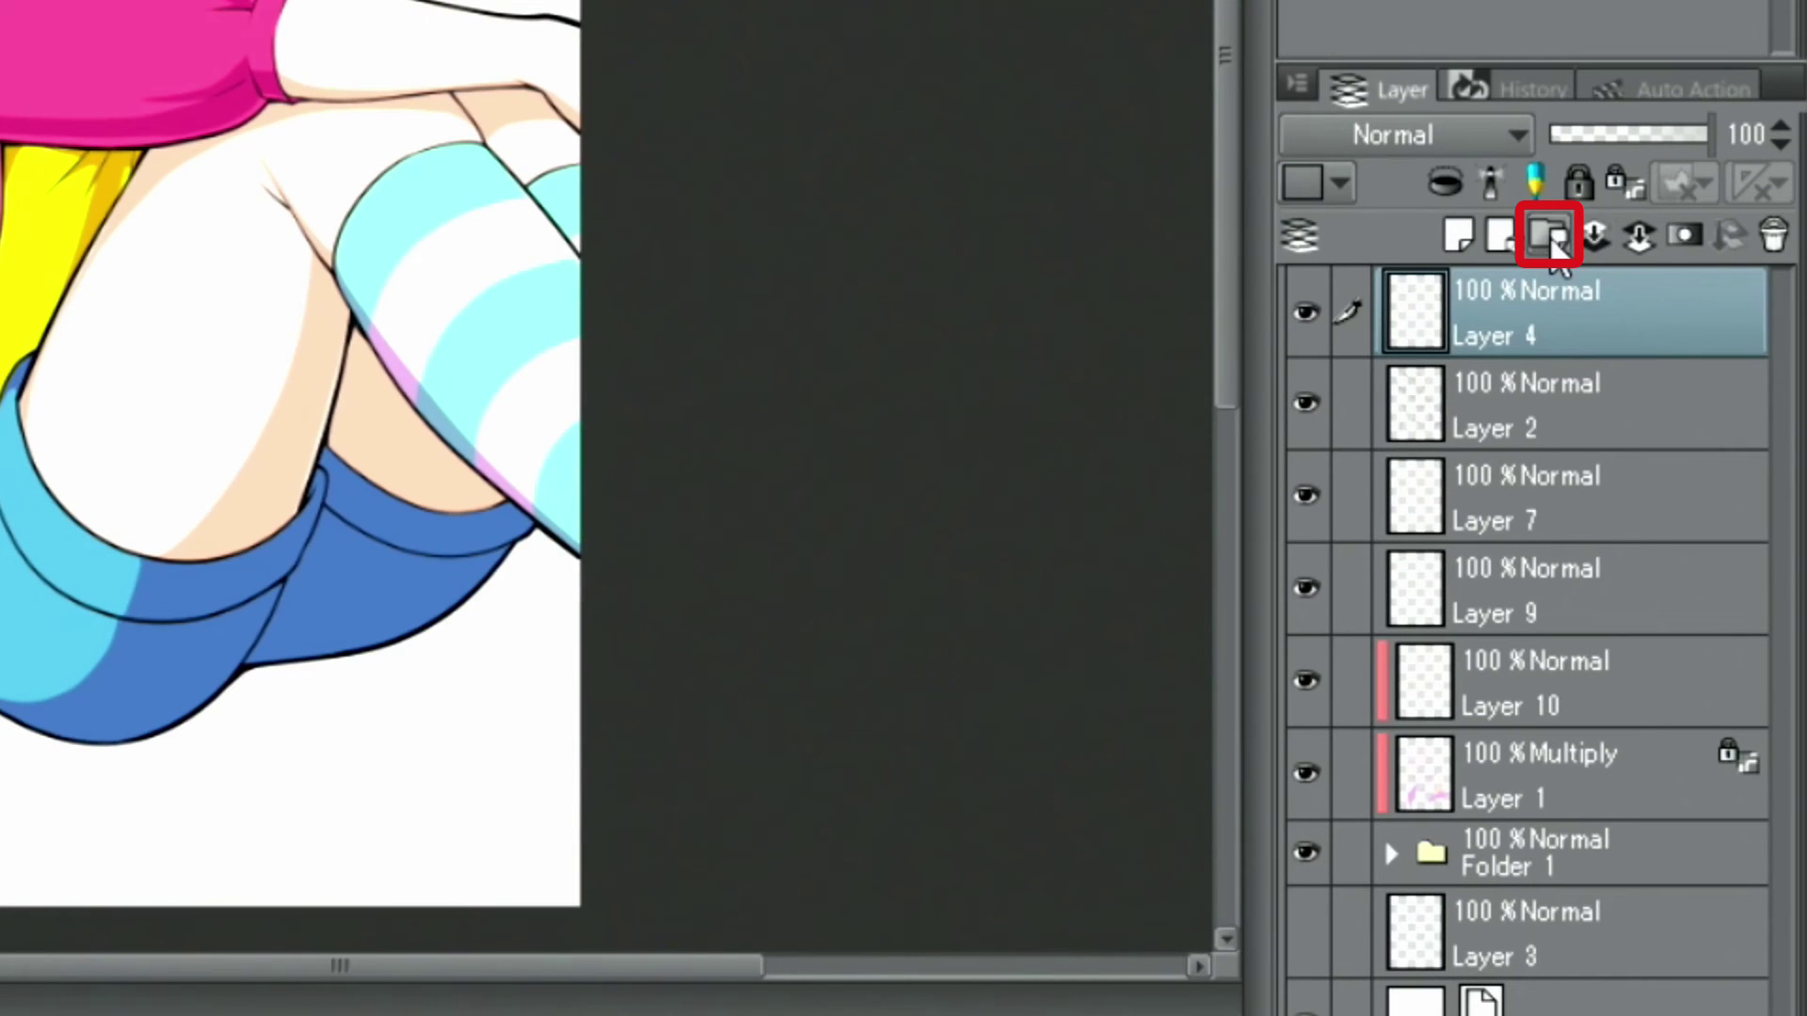
Create Folder 2 and move Layers 4 and 2 into it.
left_click(1550, 236)
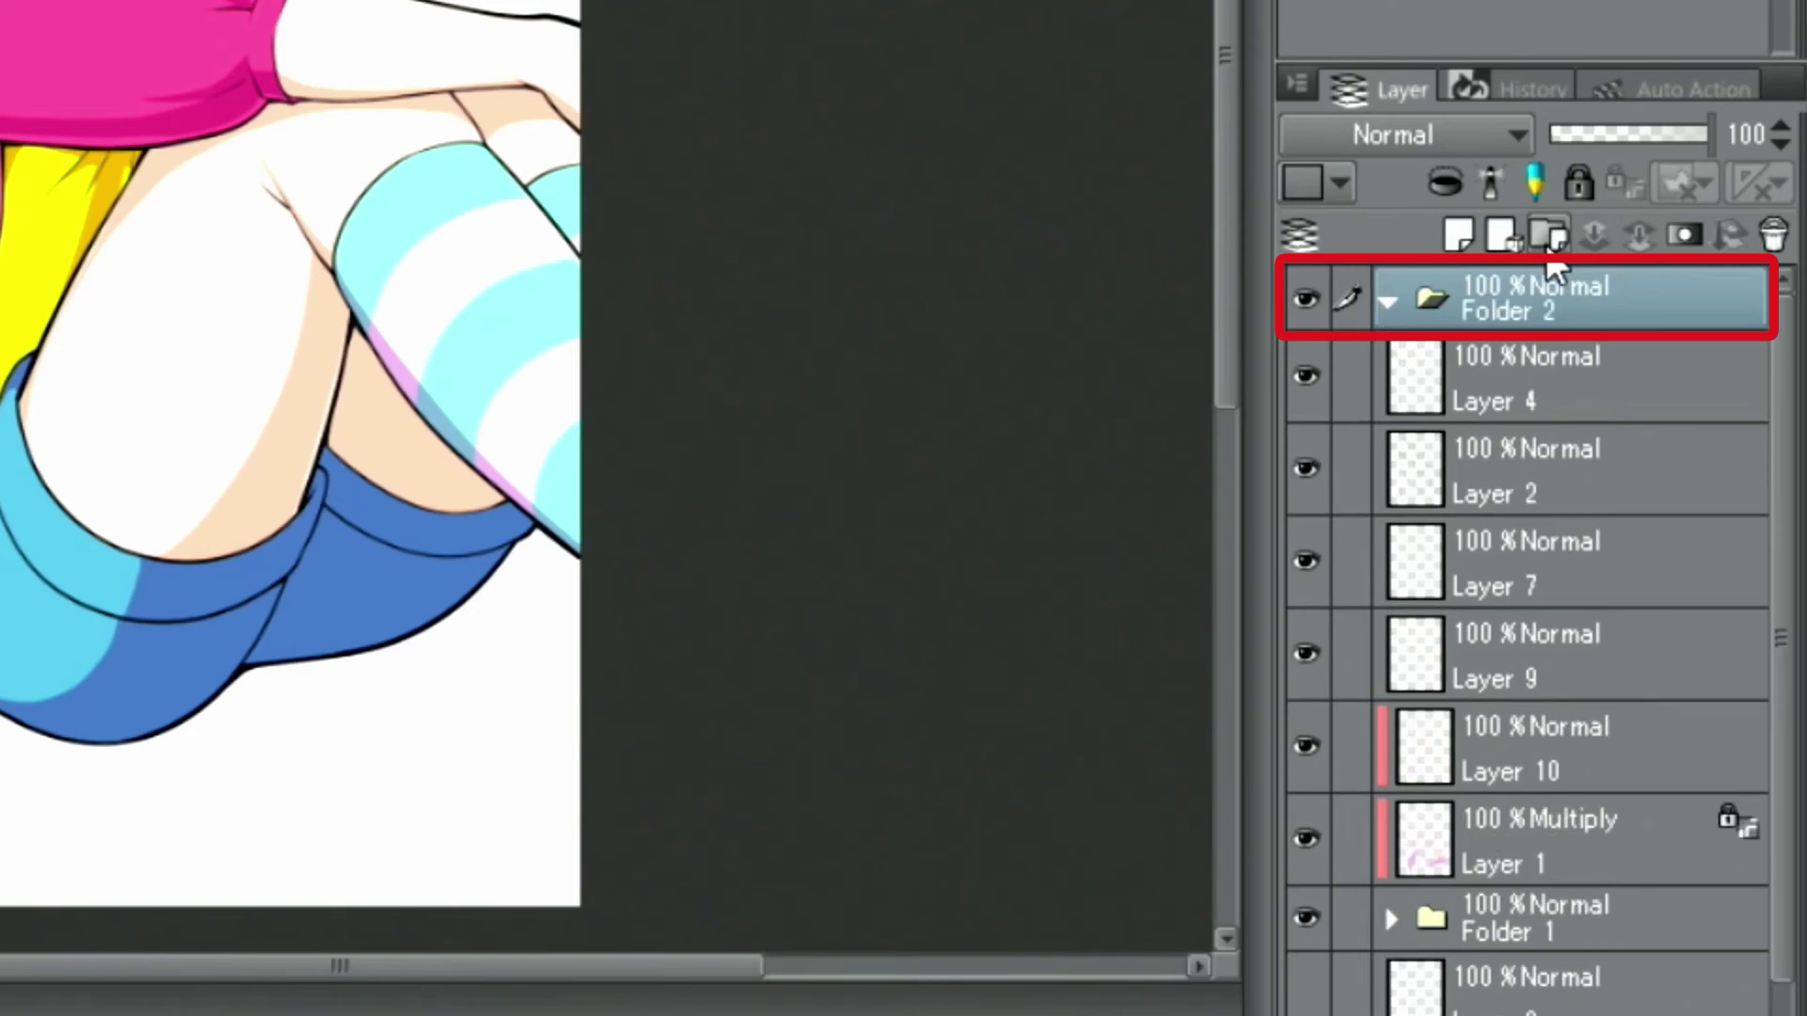
left_click(1567, 388)
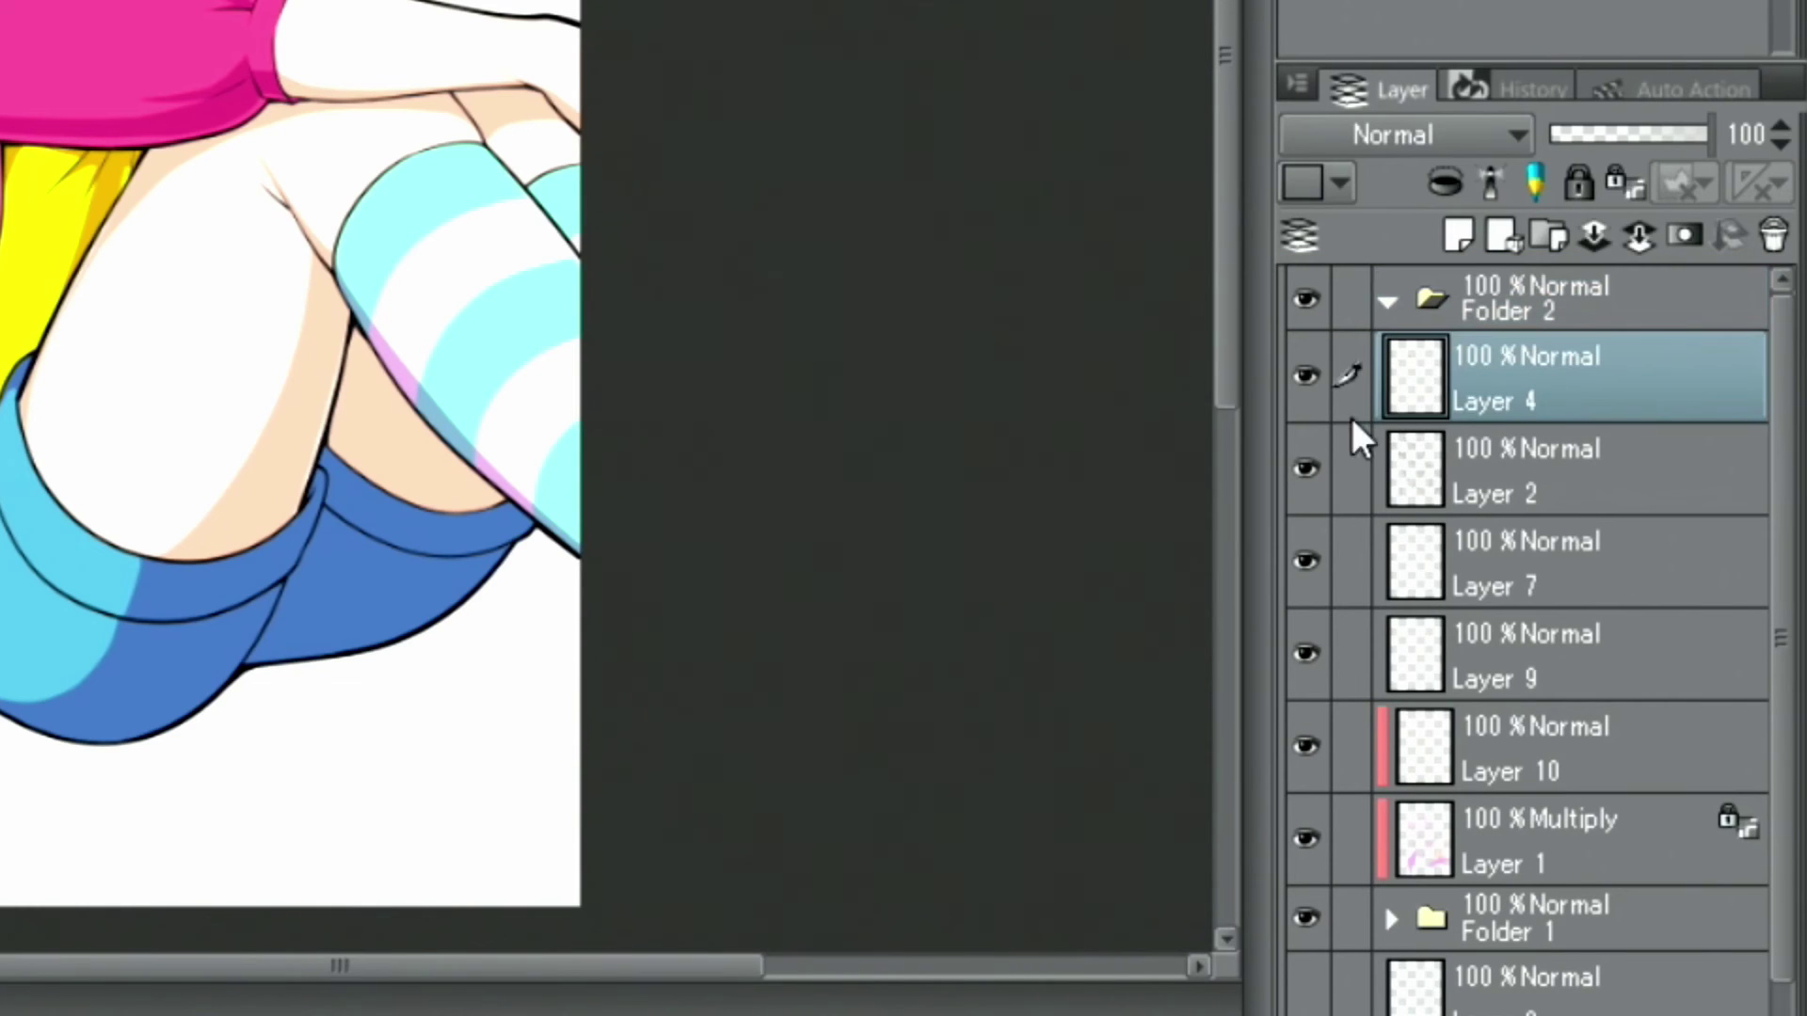
left_click(1357, 462)
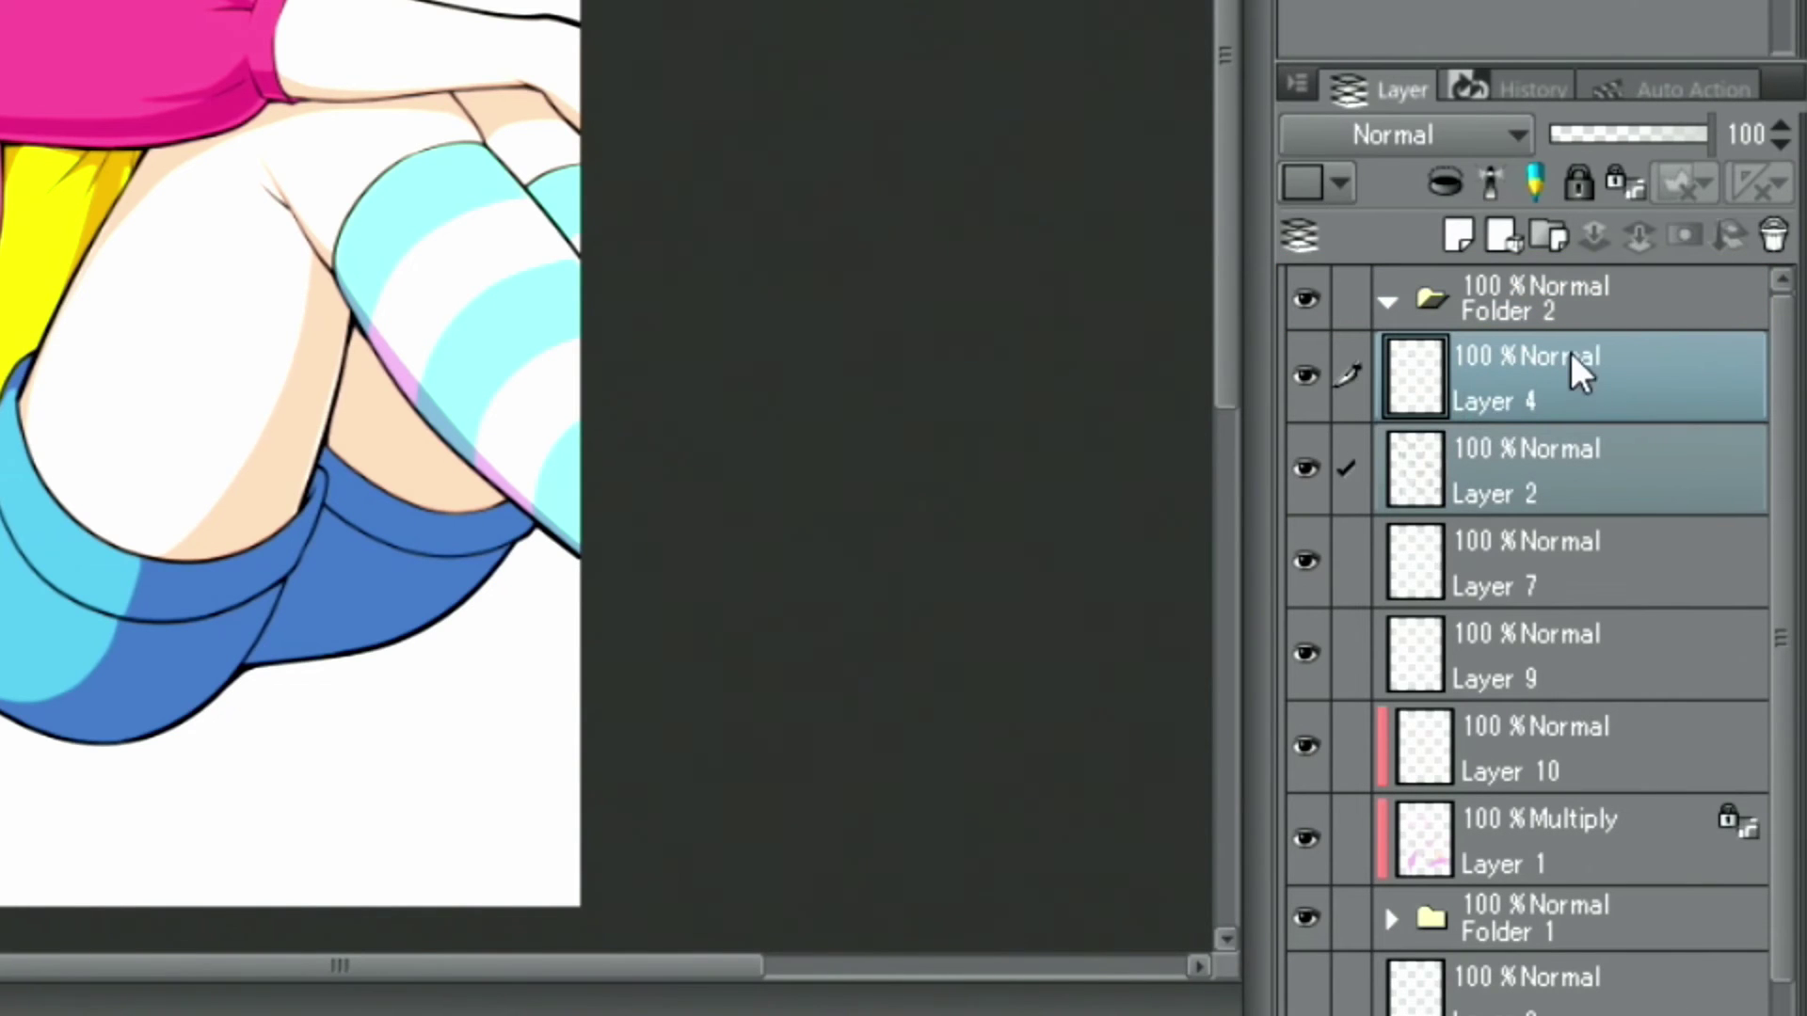
mouse_move(1581, 364)
left_mouse_down()
mouse_move(1561, 296)
mouse_move(1542, 318)
left_mouse_up()
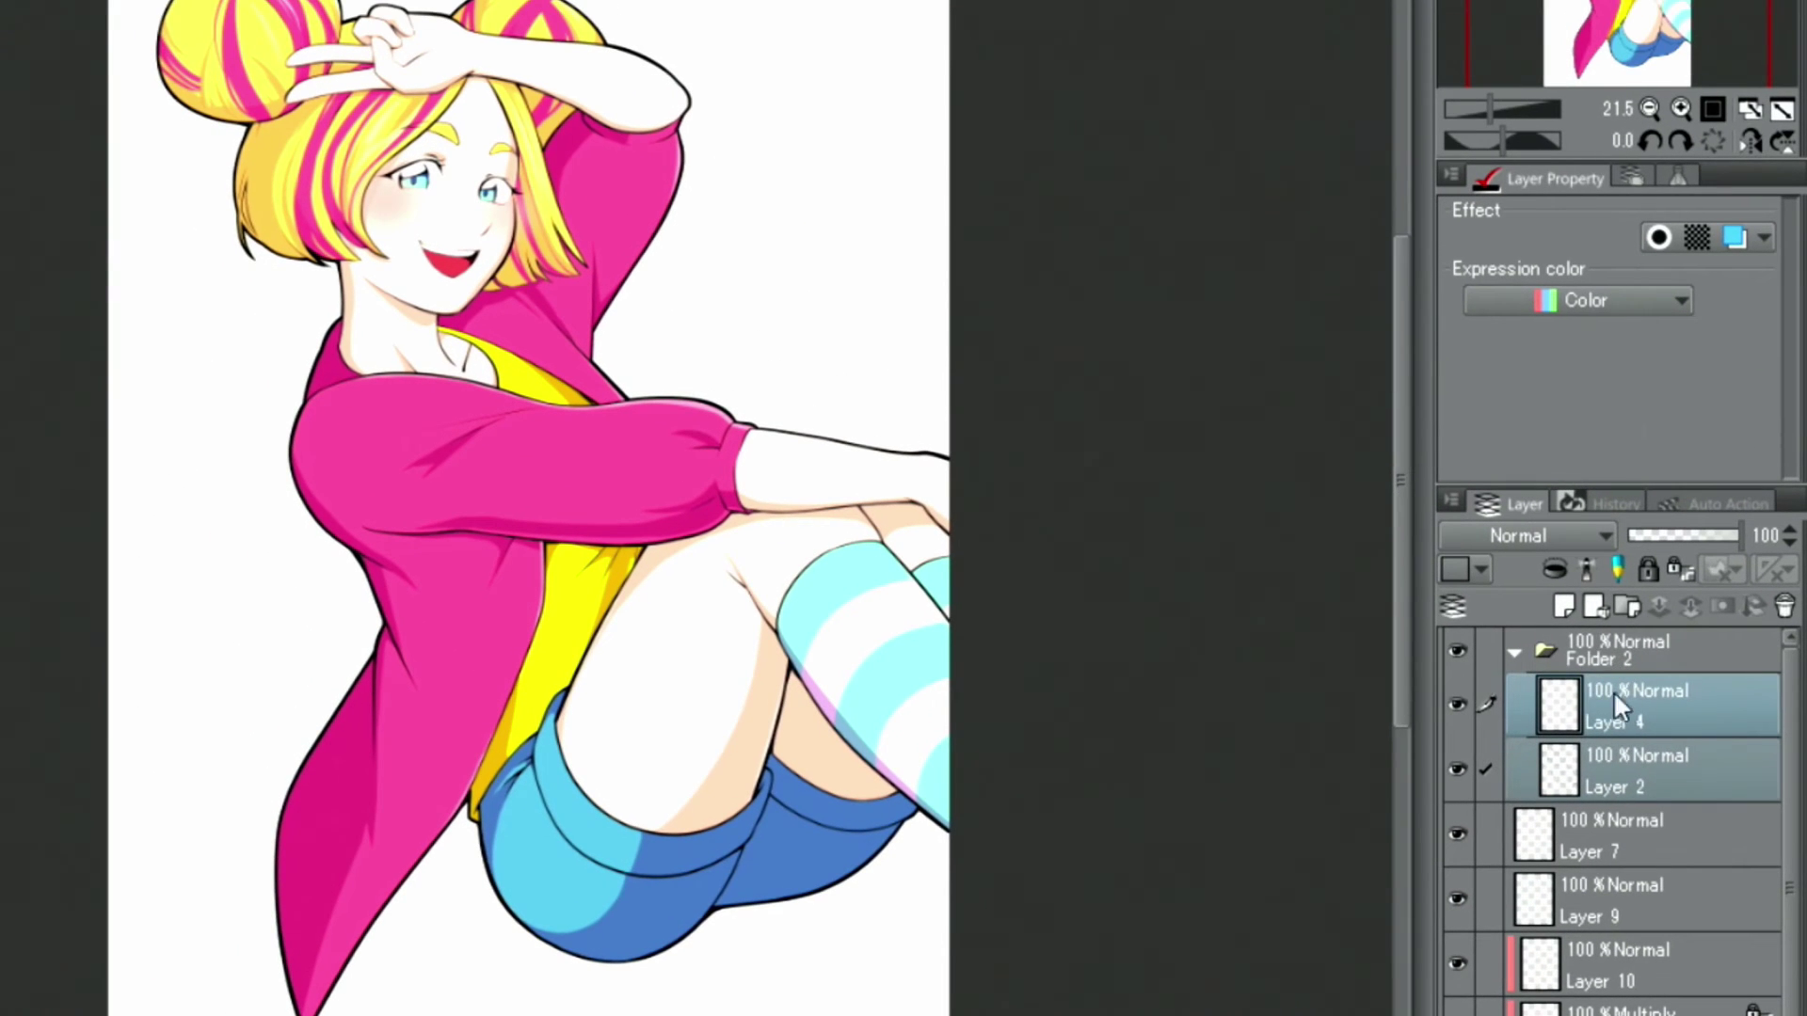
Deselect Layer 2, toggle Folder 2's visibility to check it, and select the folder.
left_click(1624, 690)
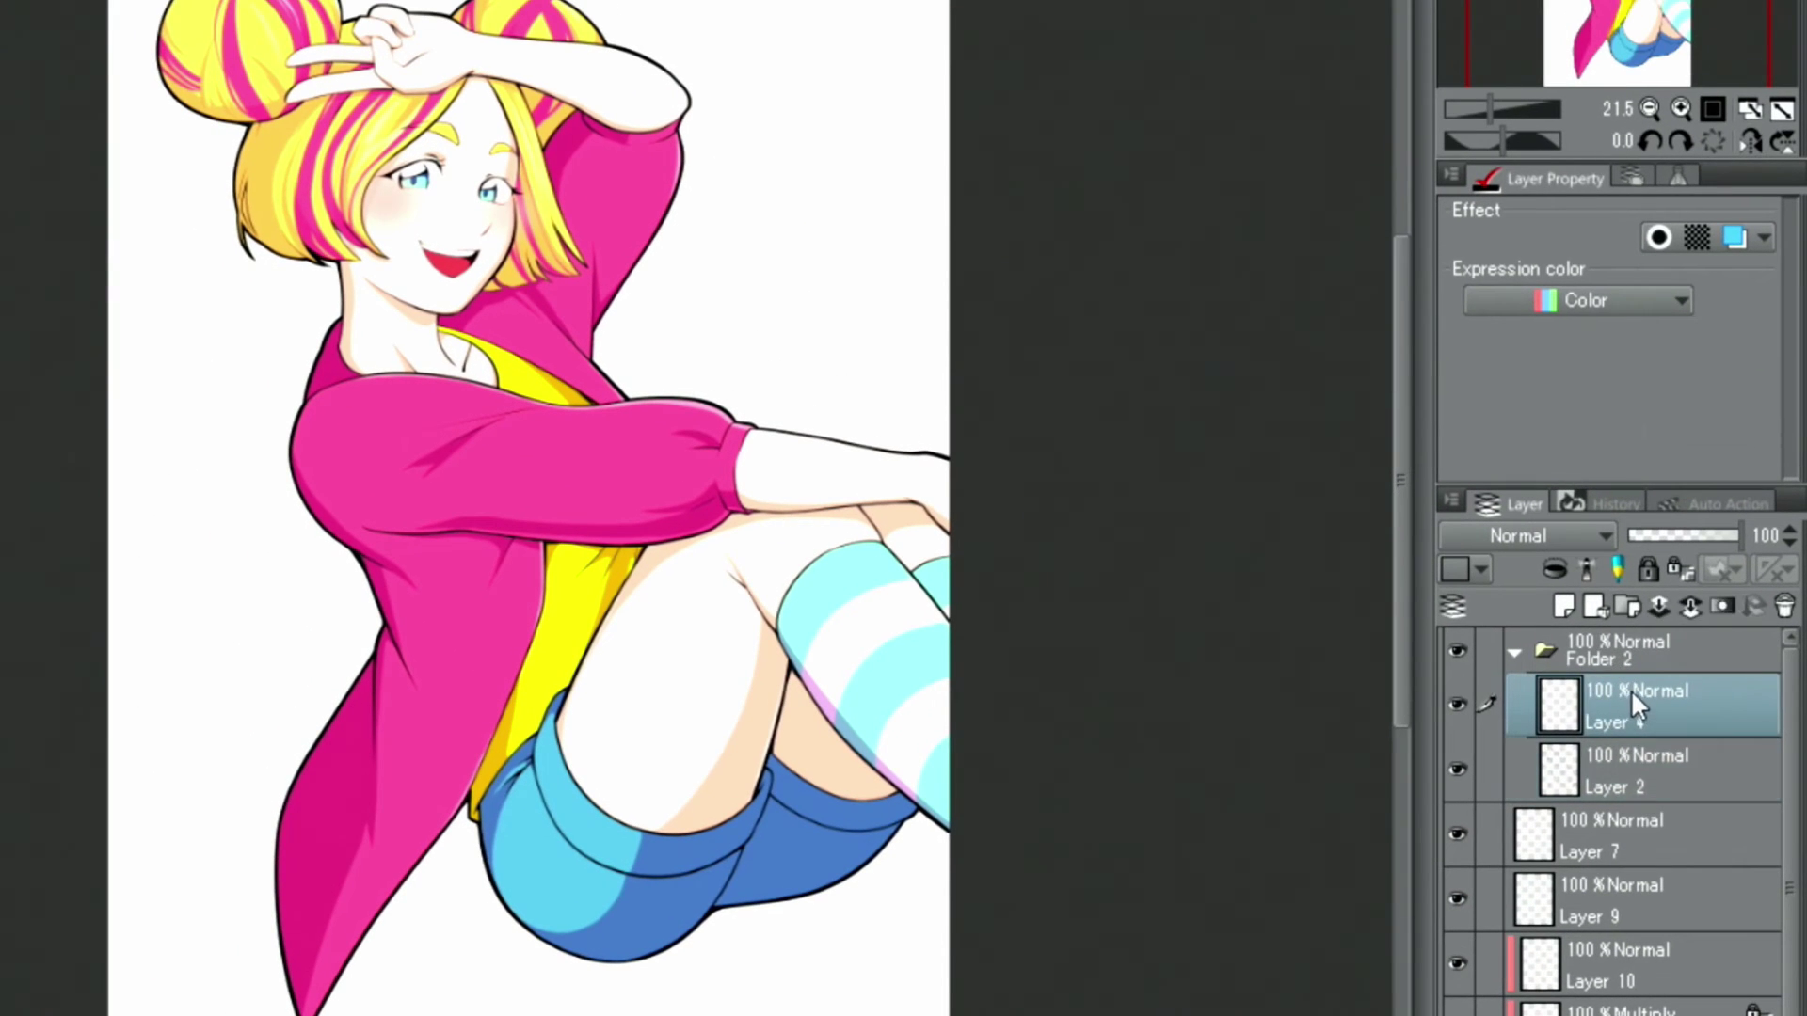
left_click(1457, 648)
left_click(1457, 652)
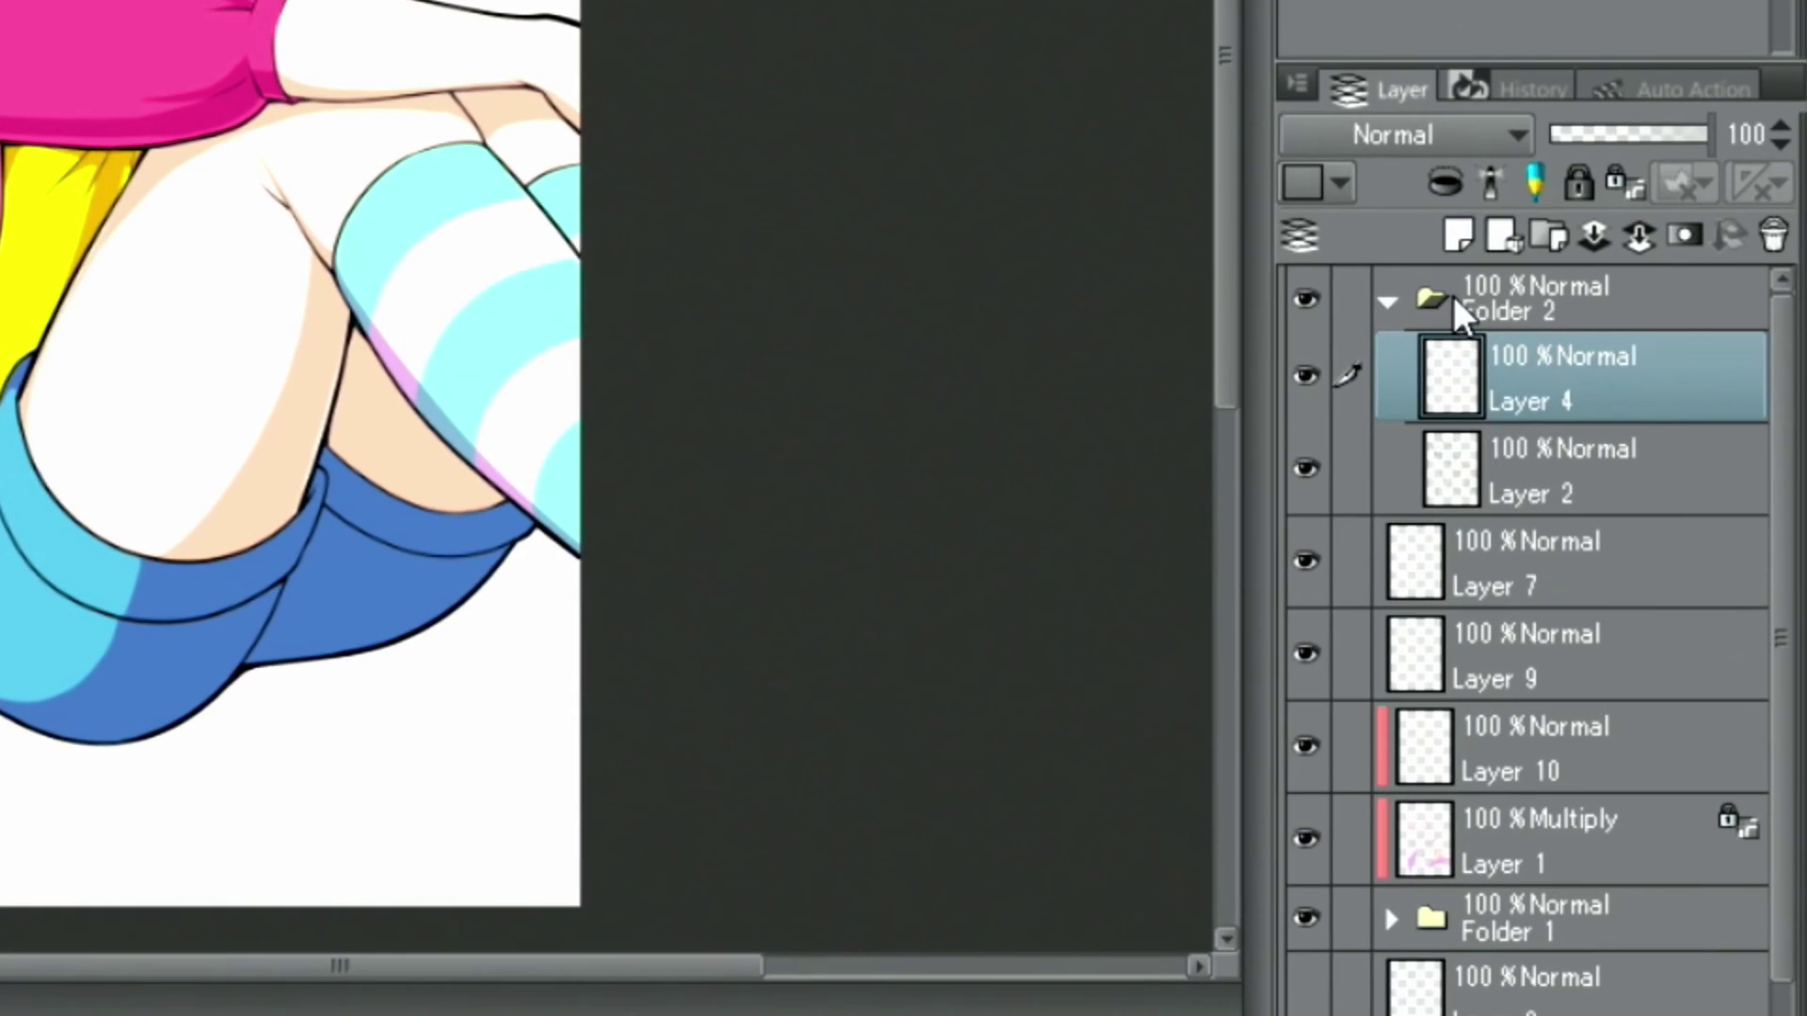
left_click(1452, 295)
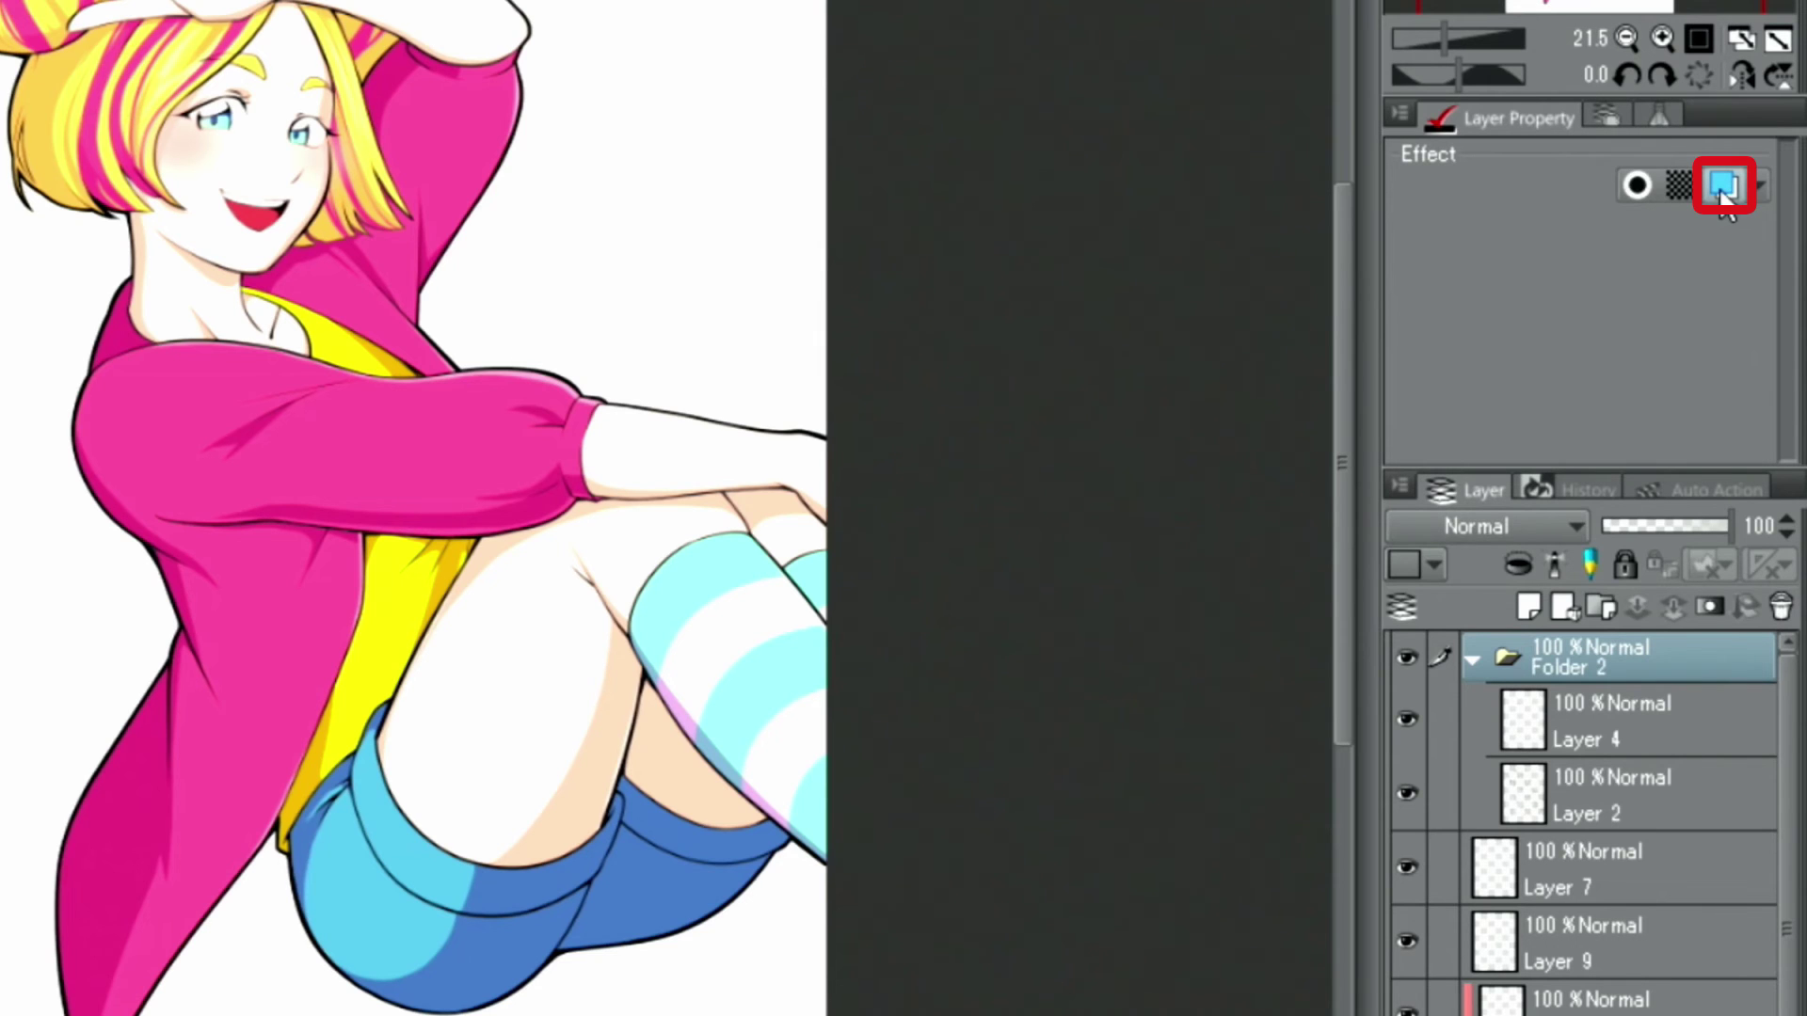
Set Folder 2's layer colour to dark navy (192A77) to tint the line art.
left_click(1723, 187)
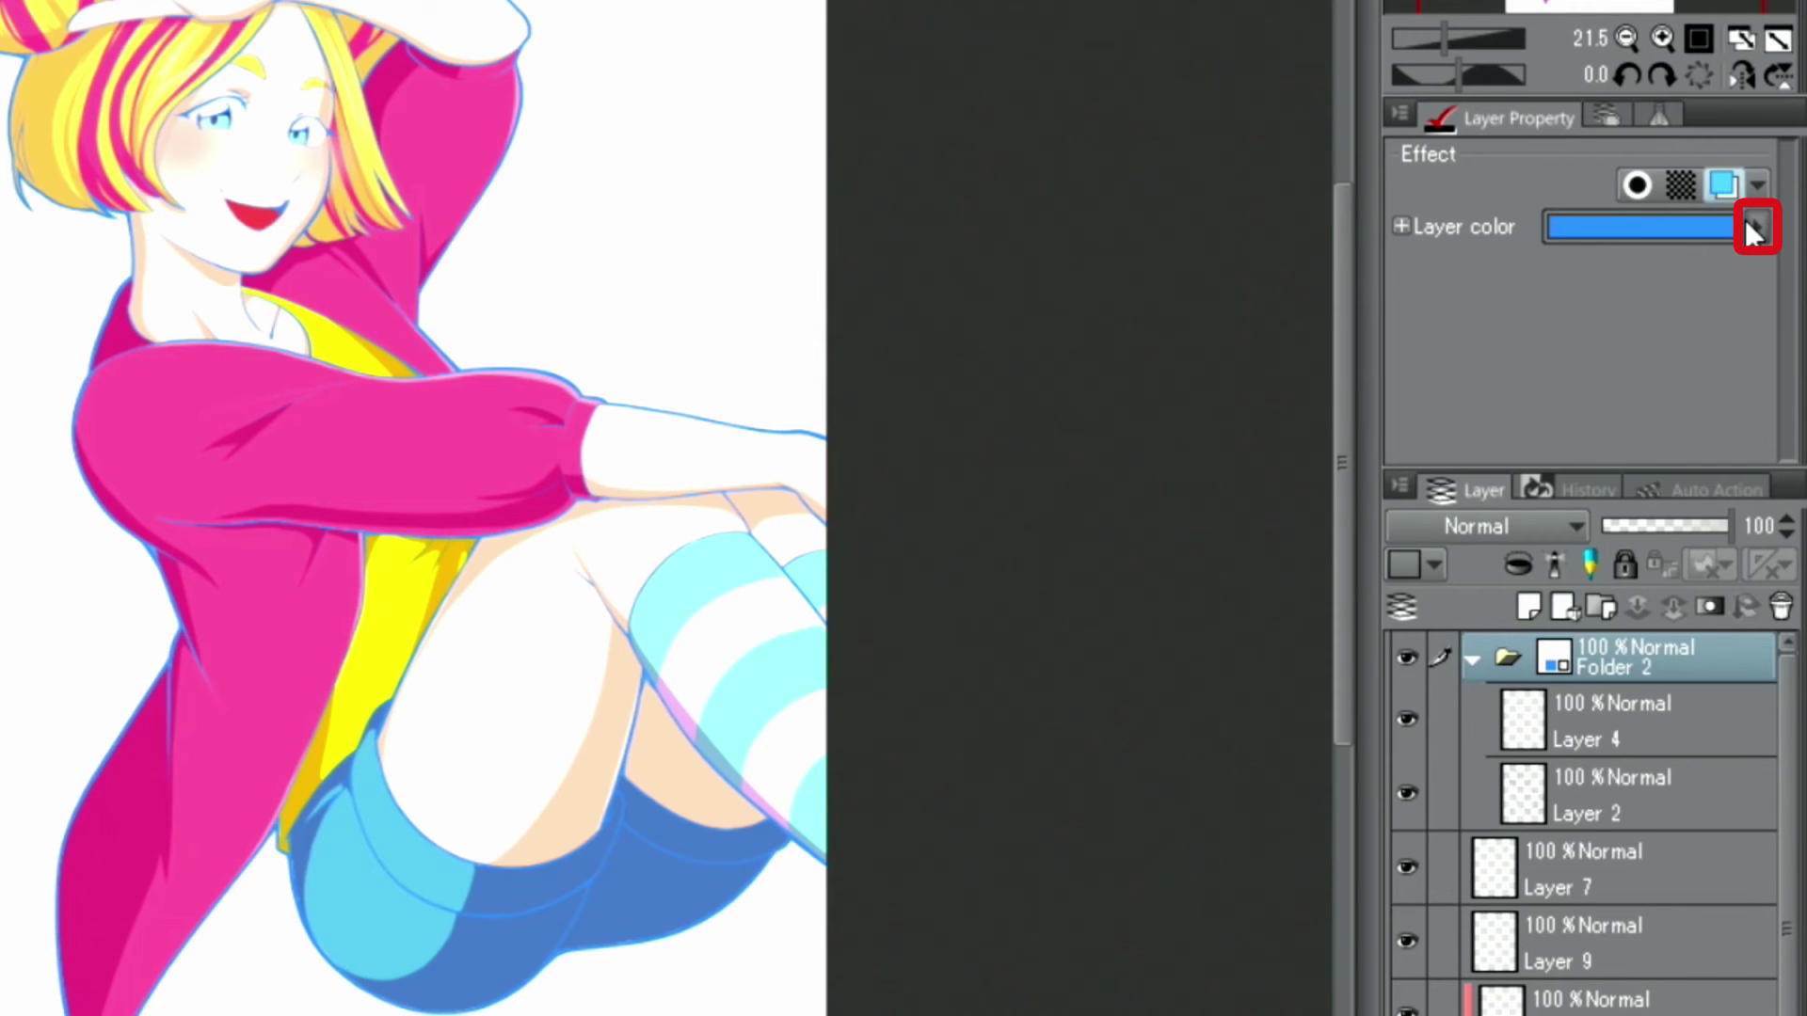
left_click(1748, 223)
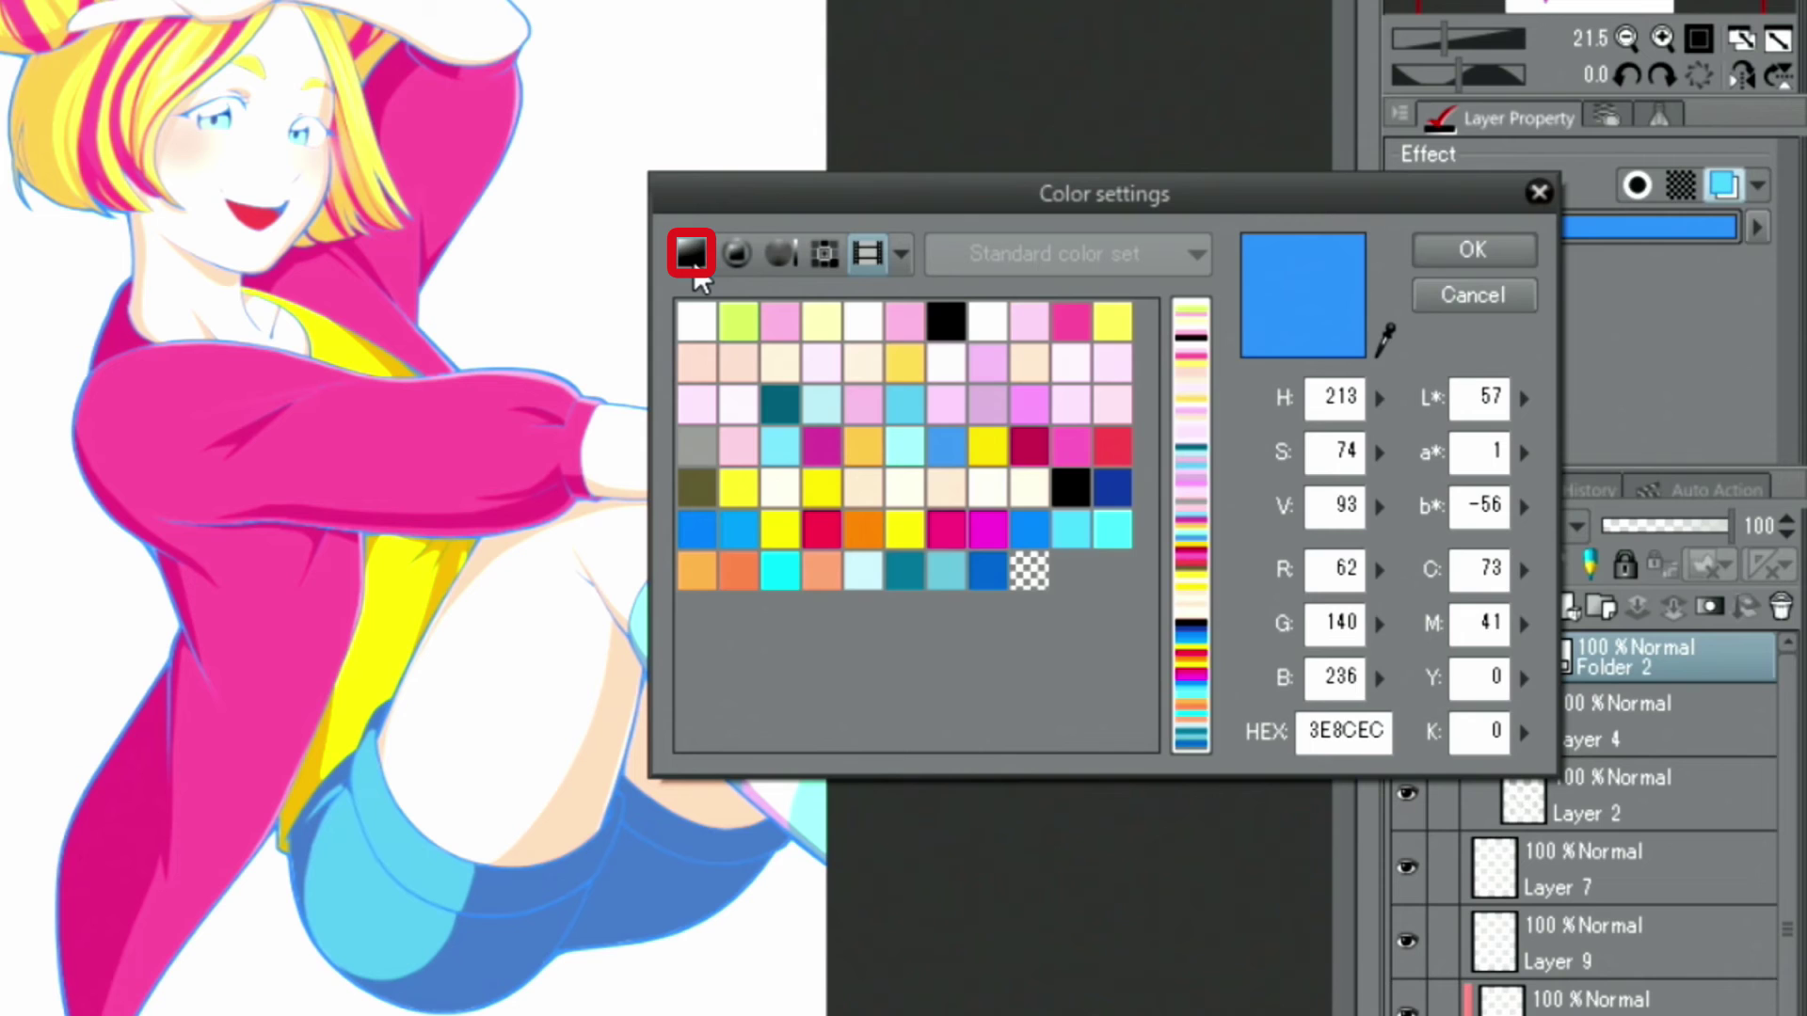
left_click(691, 253)
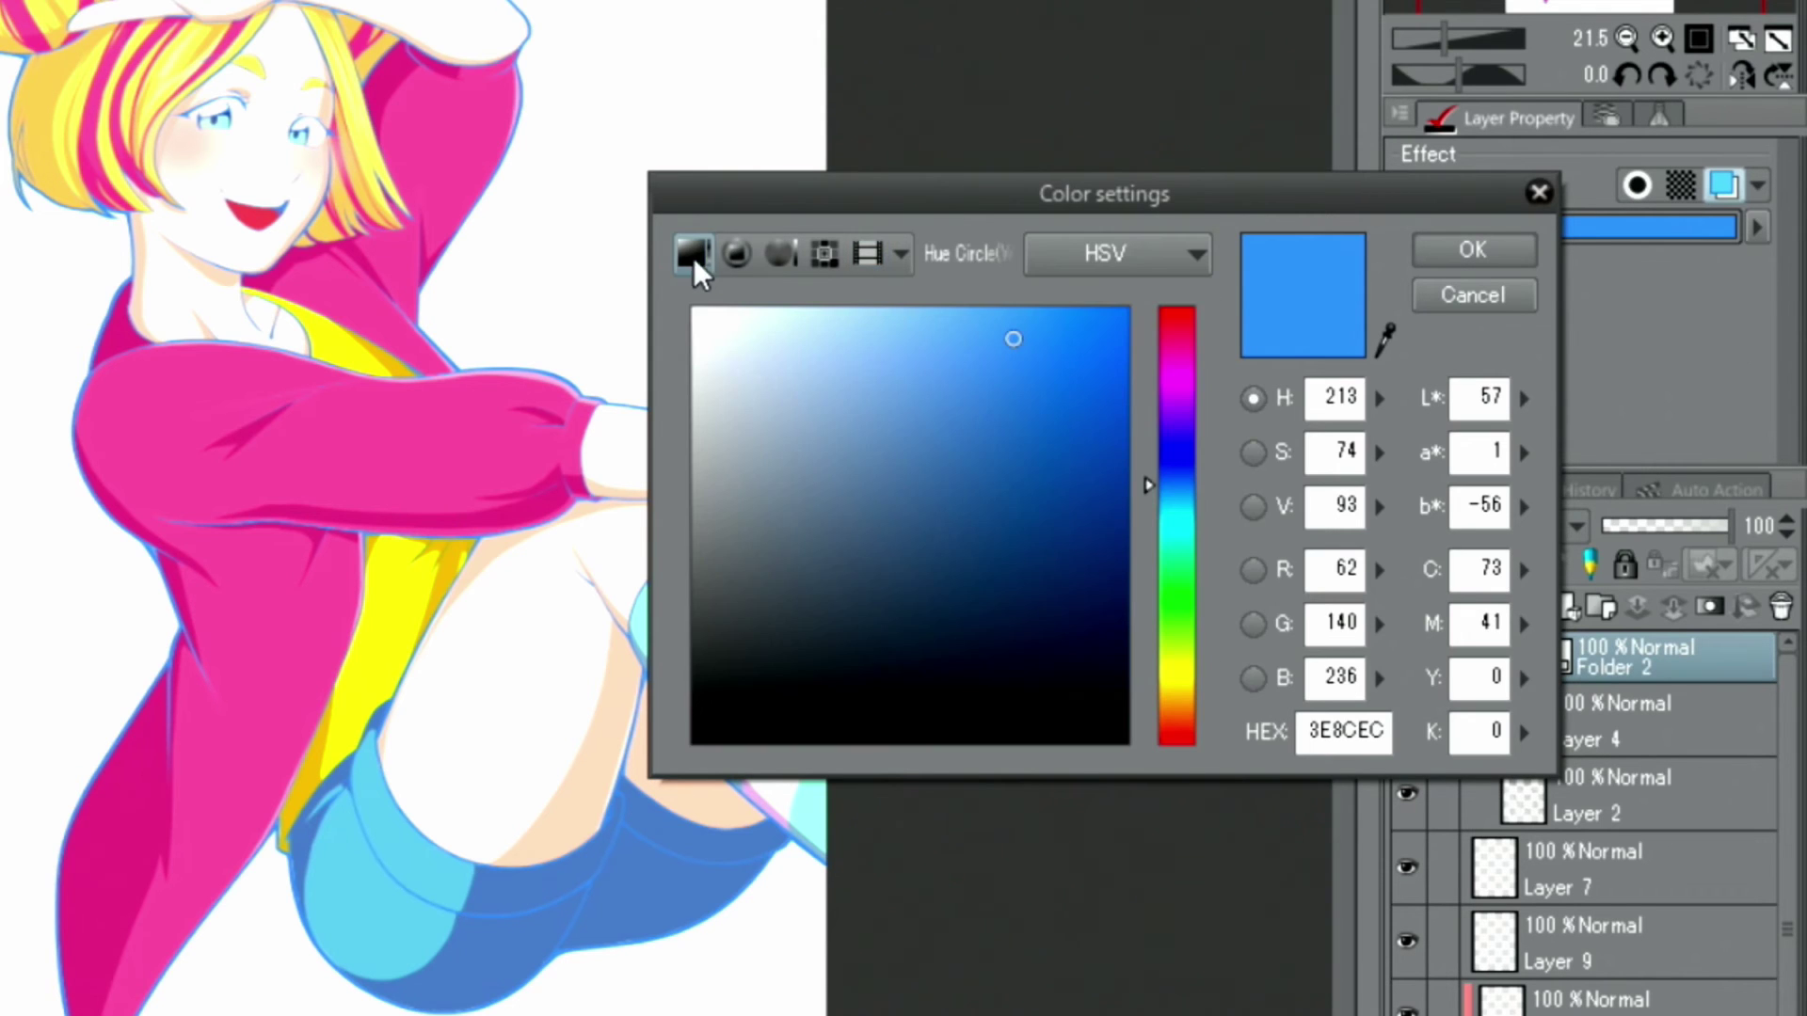
left_click(1171, 470)
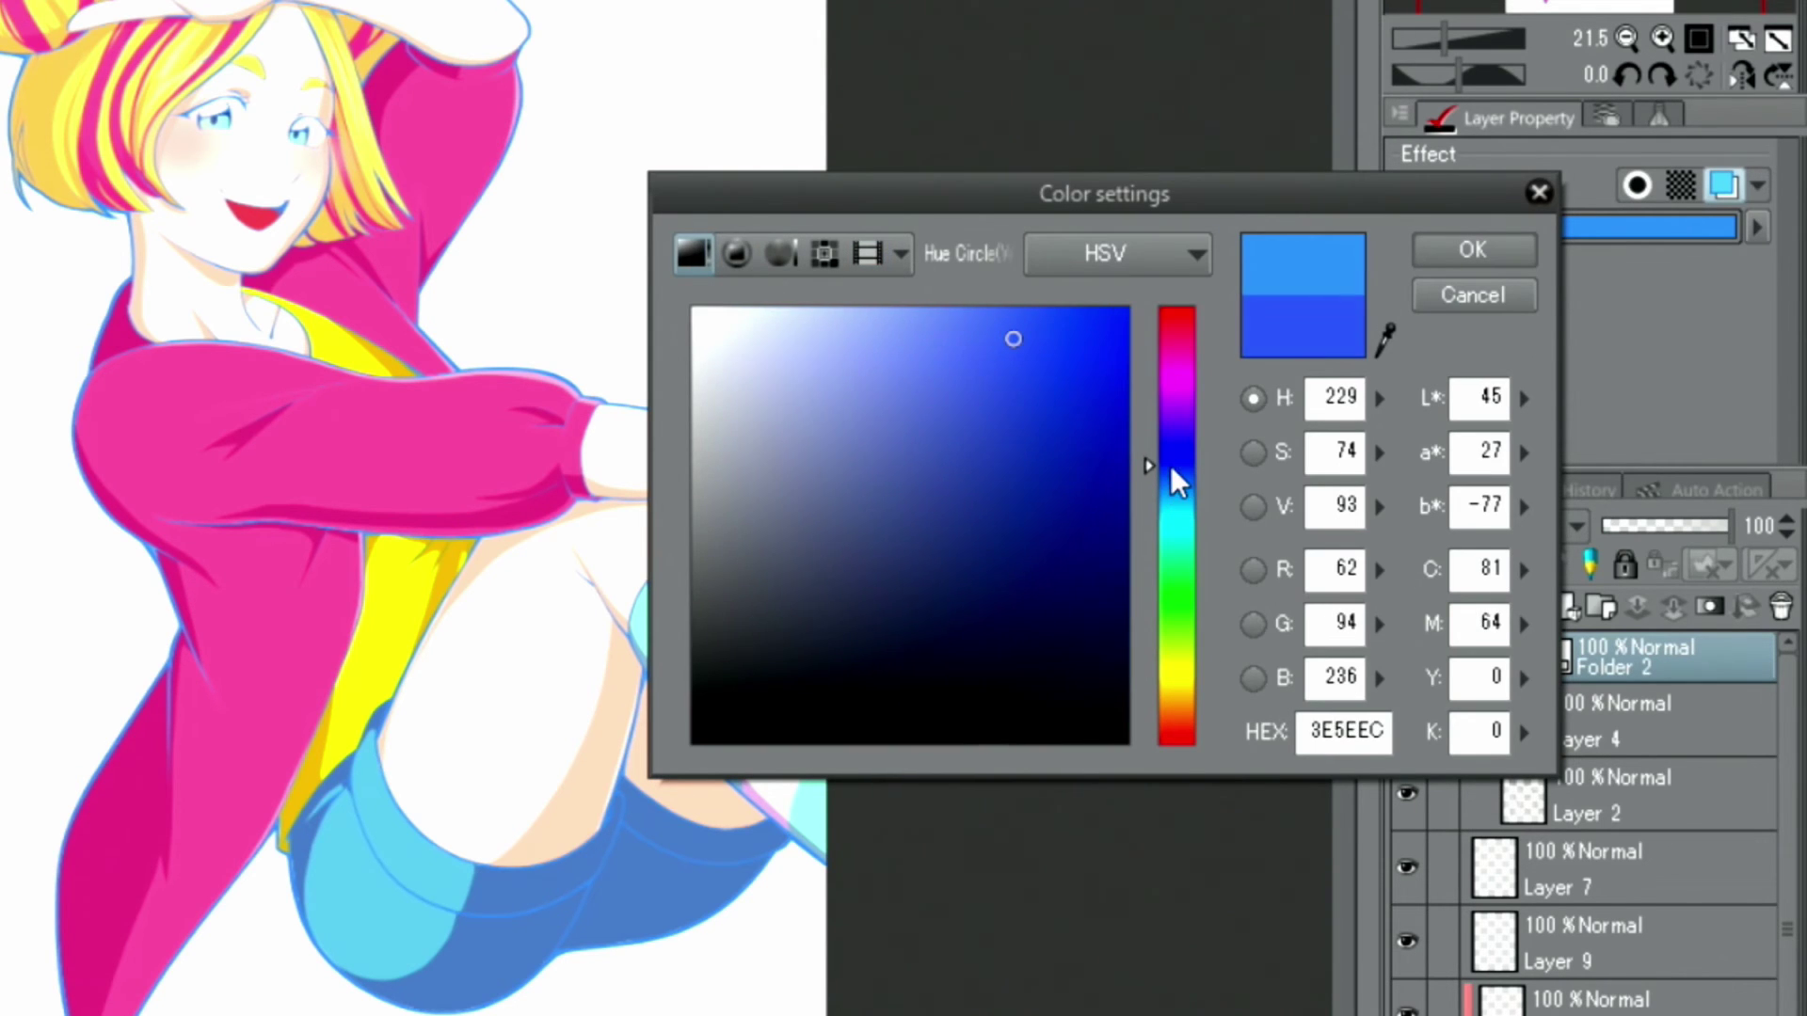
left_click(1041, 532)
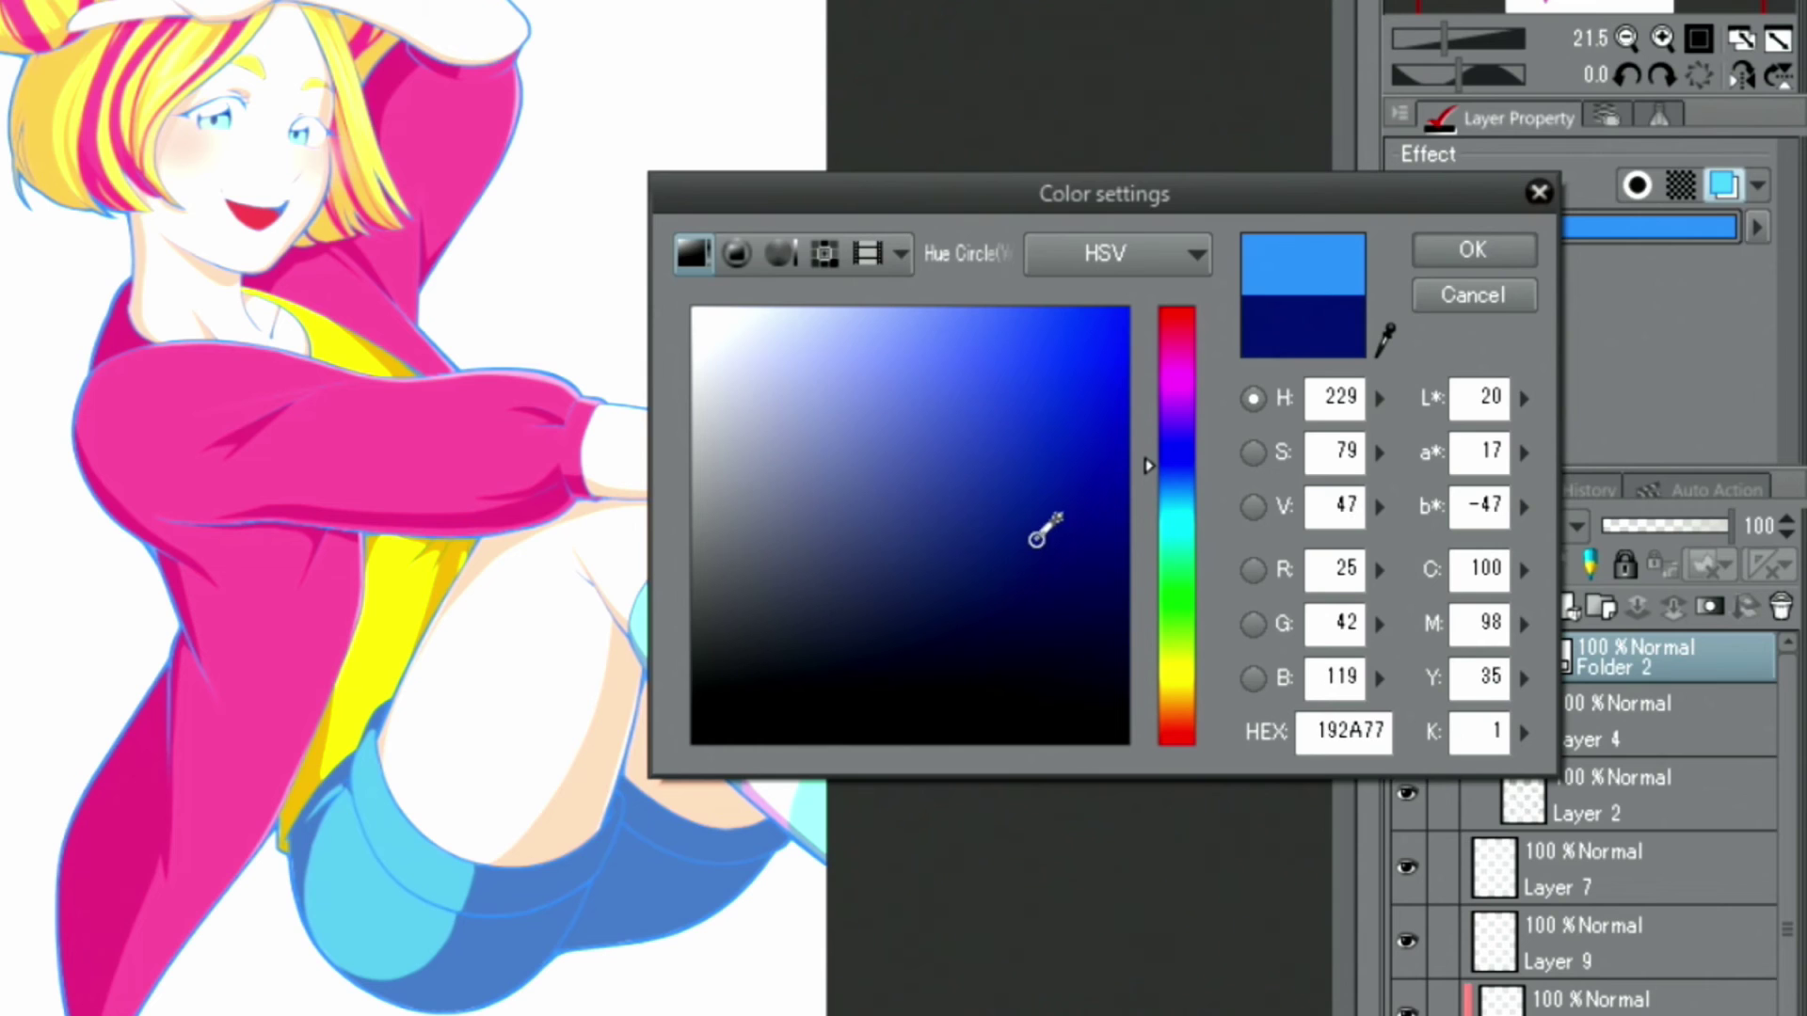
left_click(1468, 251)
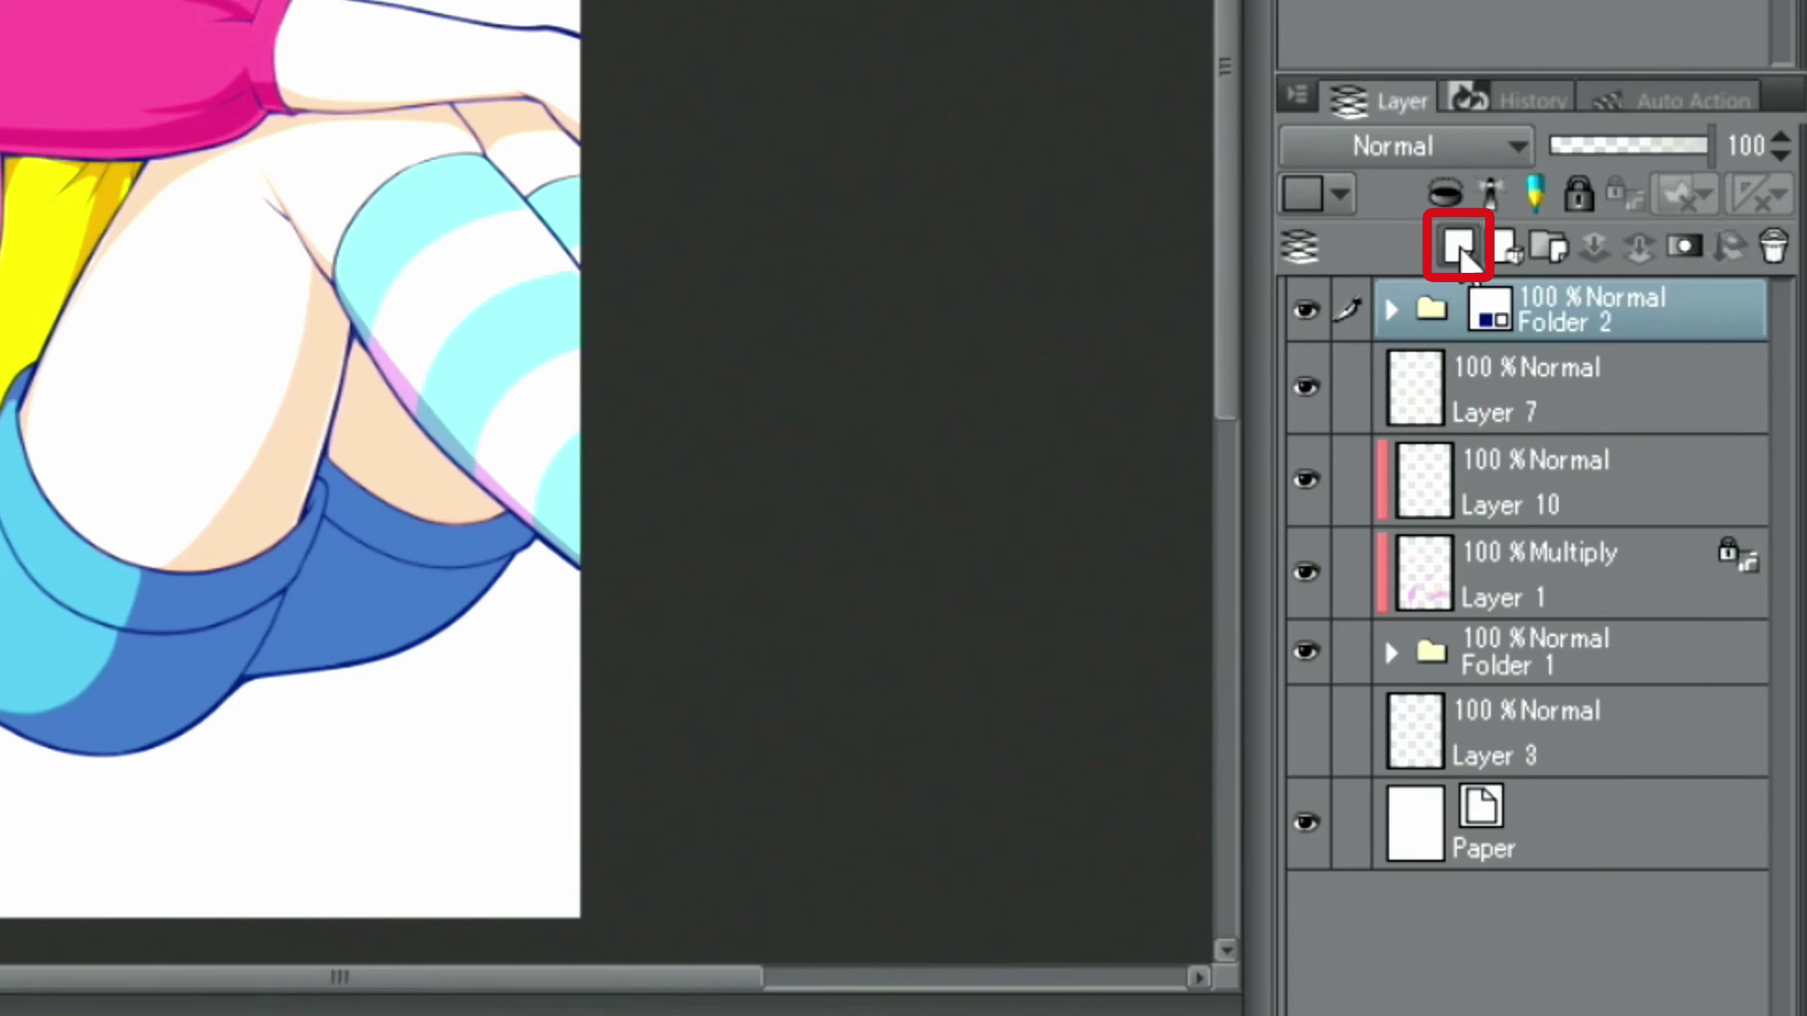
Add a layer below Folder 1, fill the entire canvas lime green, then deselect.
left_click(1459, 249)
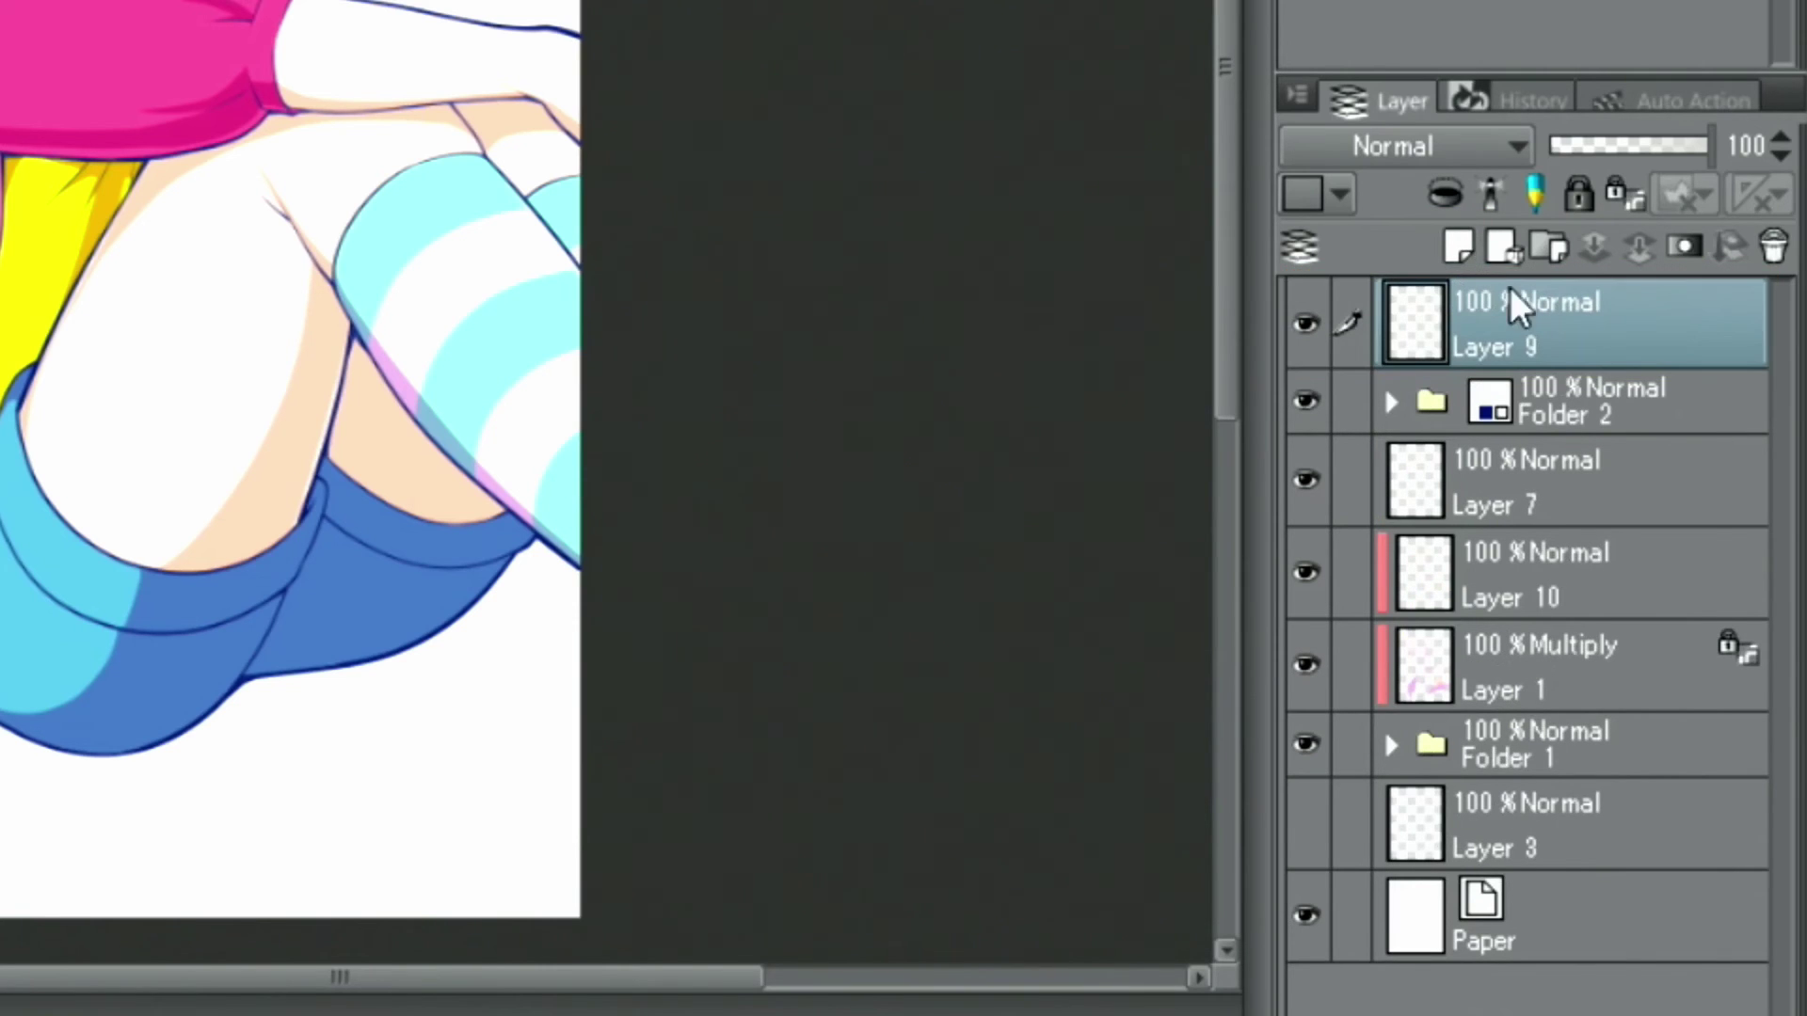
left_click_drag(1564, 339, 1526, 762)
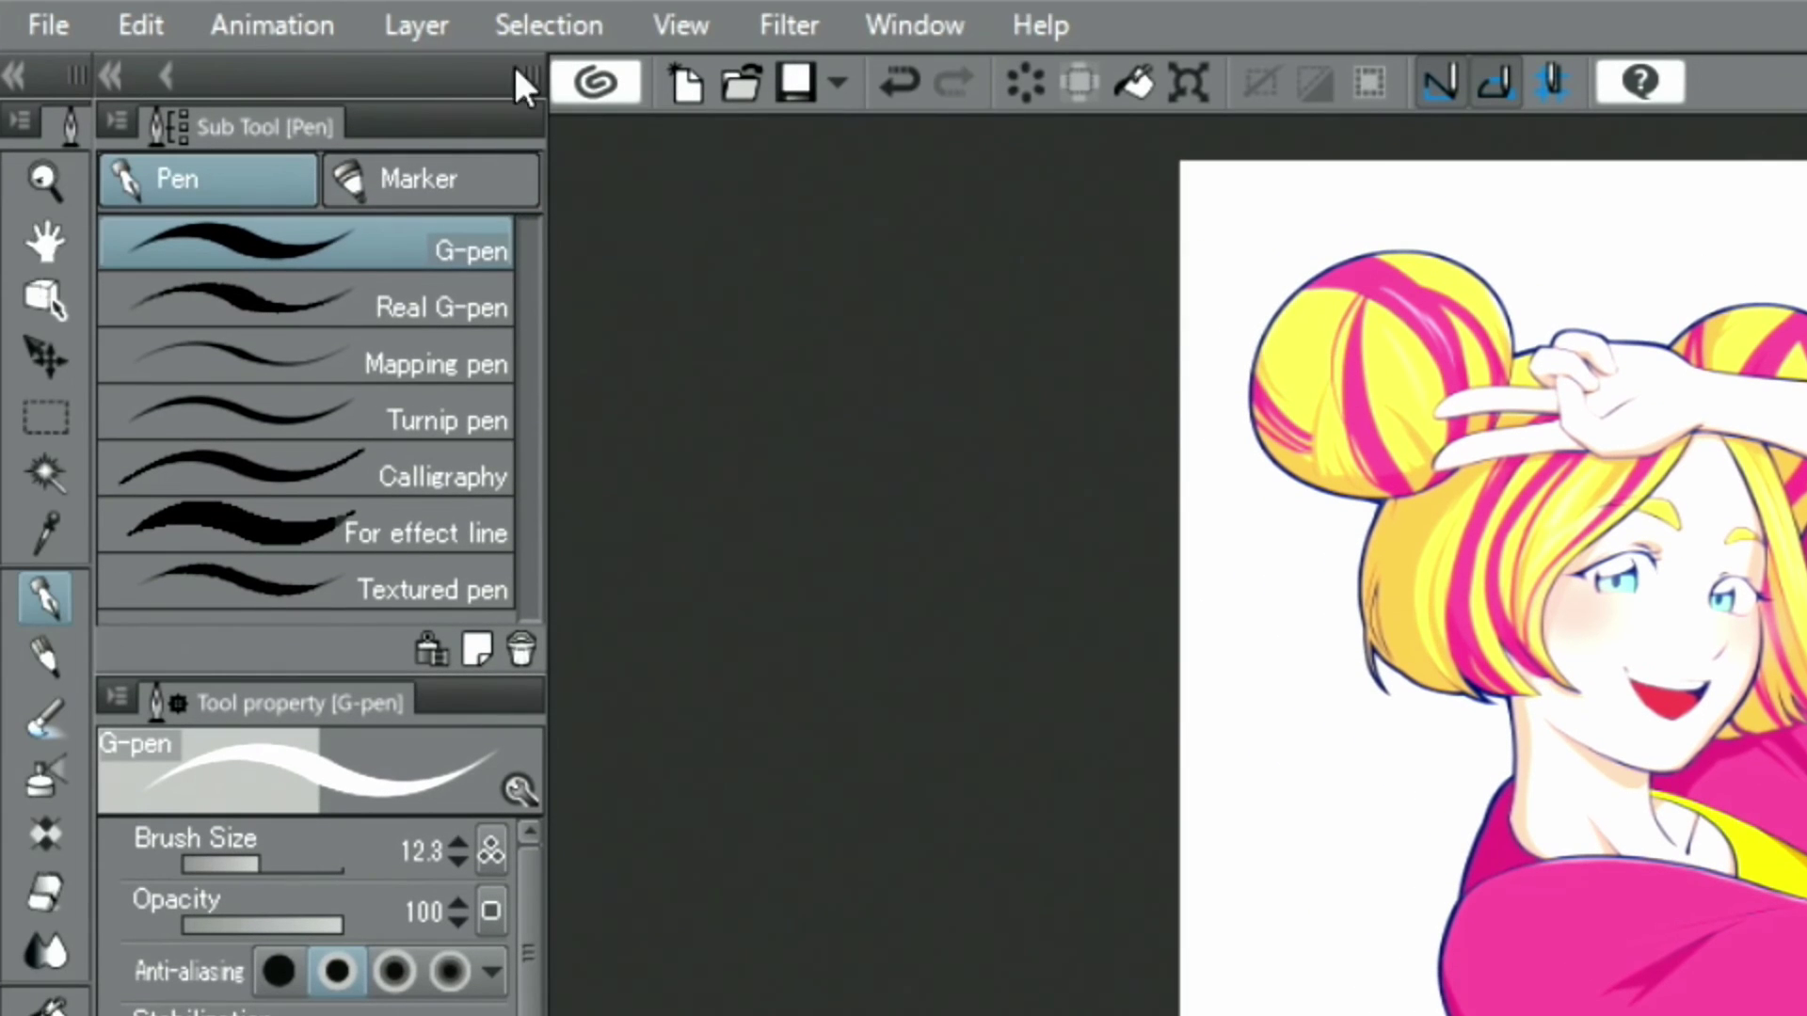
left_click(542, 25)
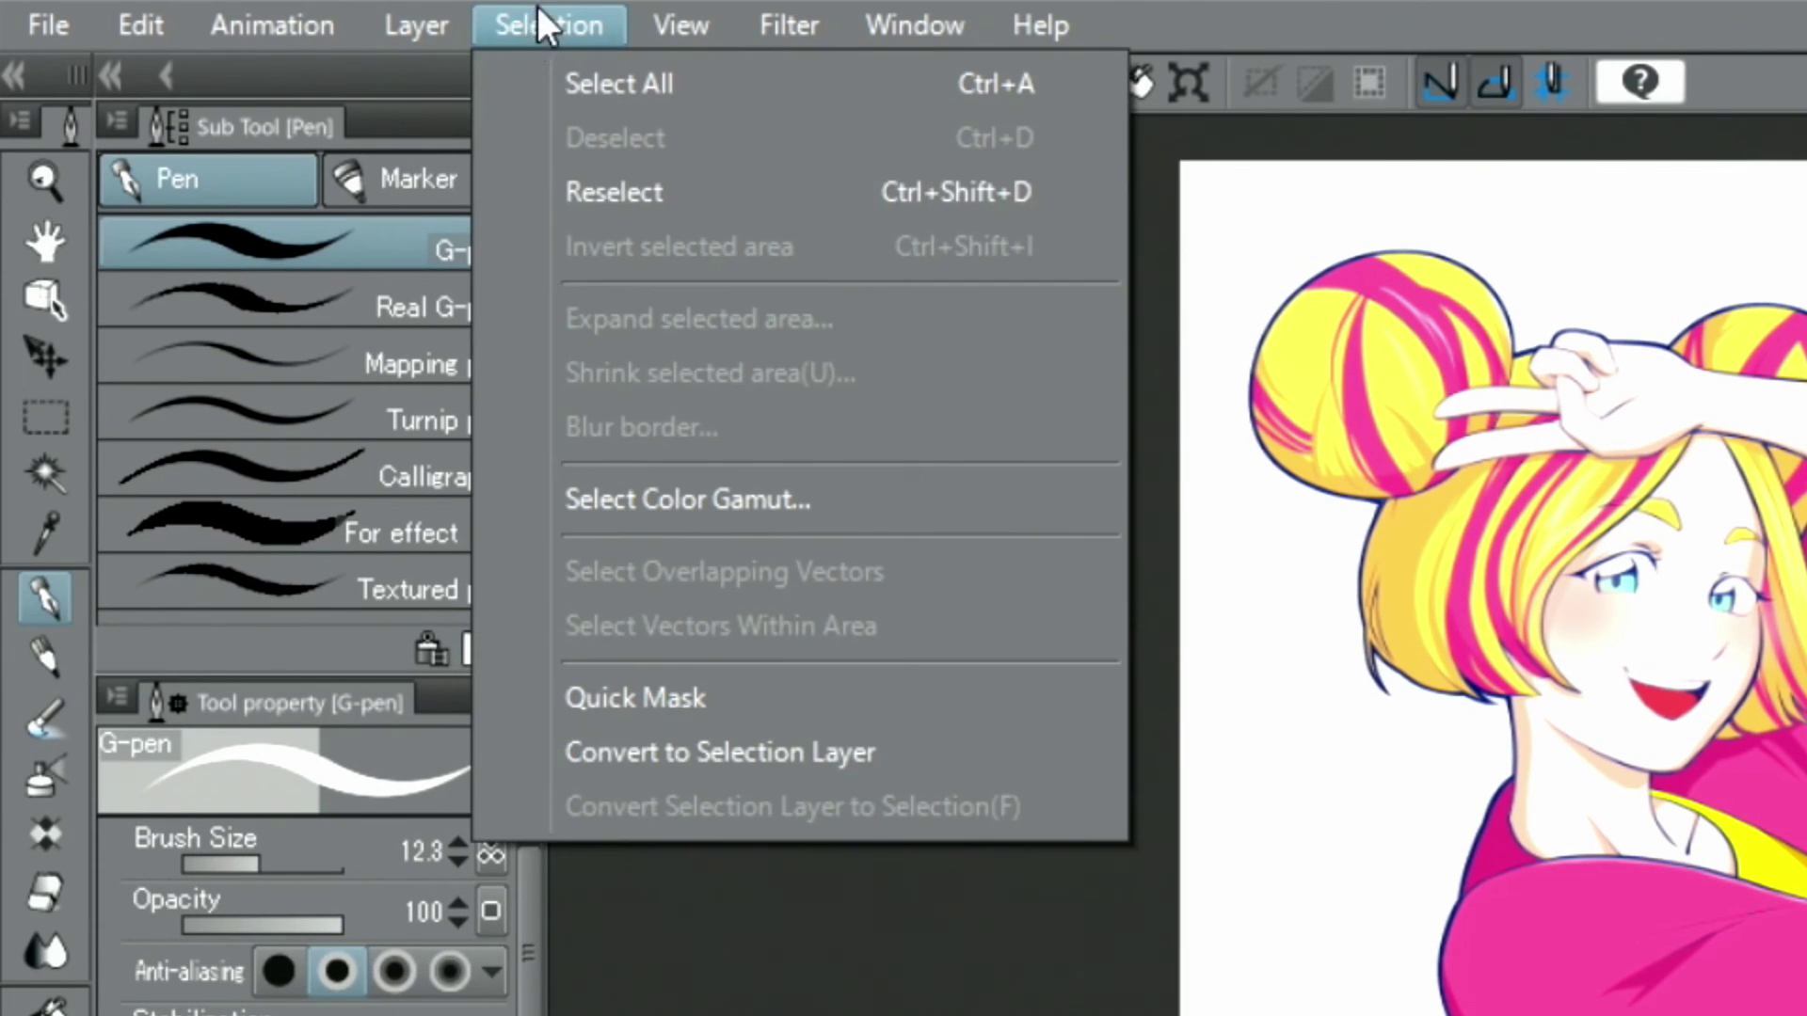
left_click(553, 81)
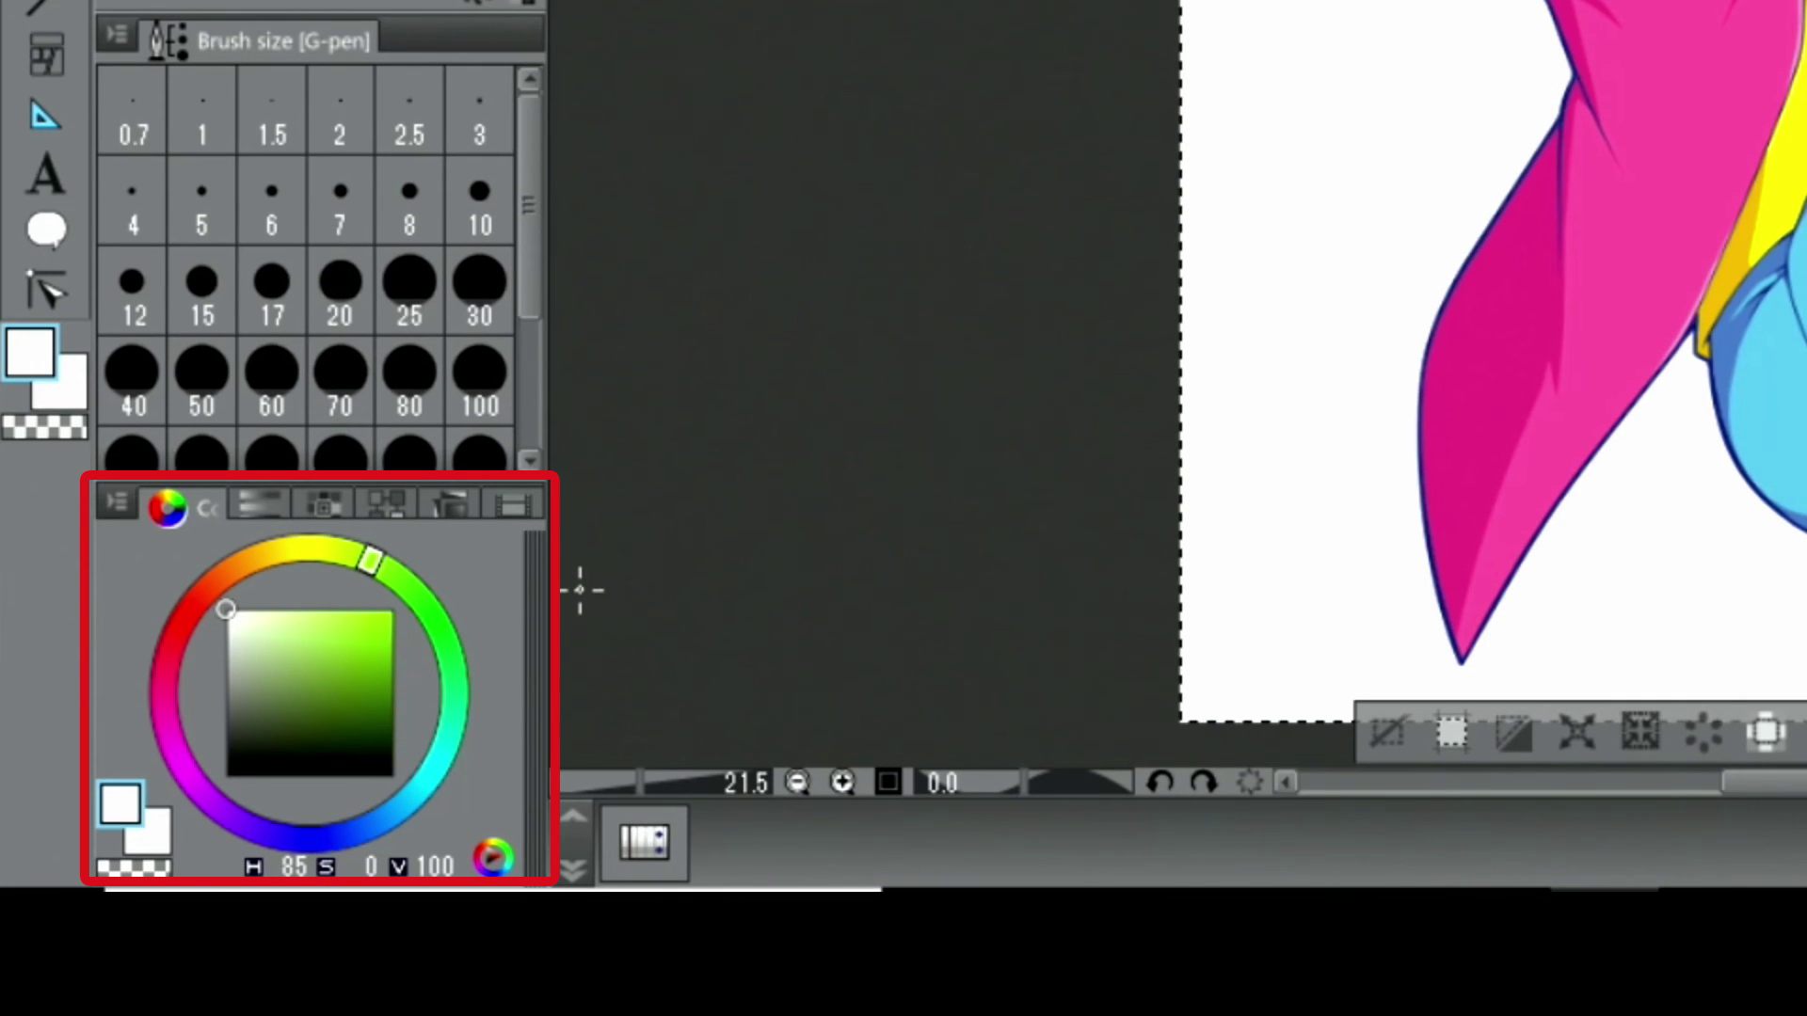
left_click_drag(336, 611, 364, 567)
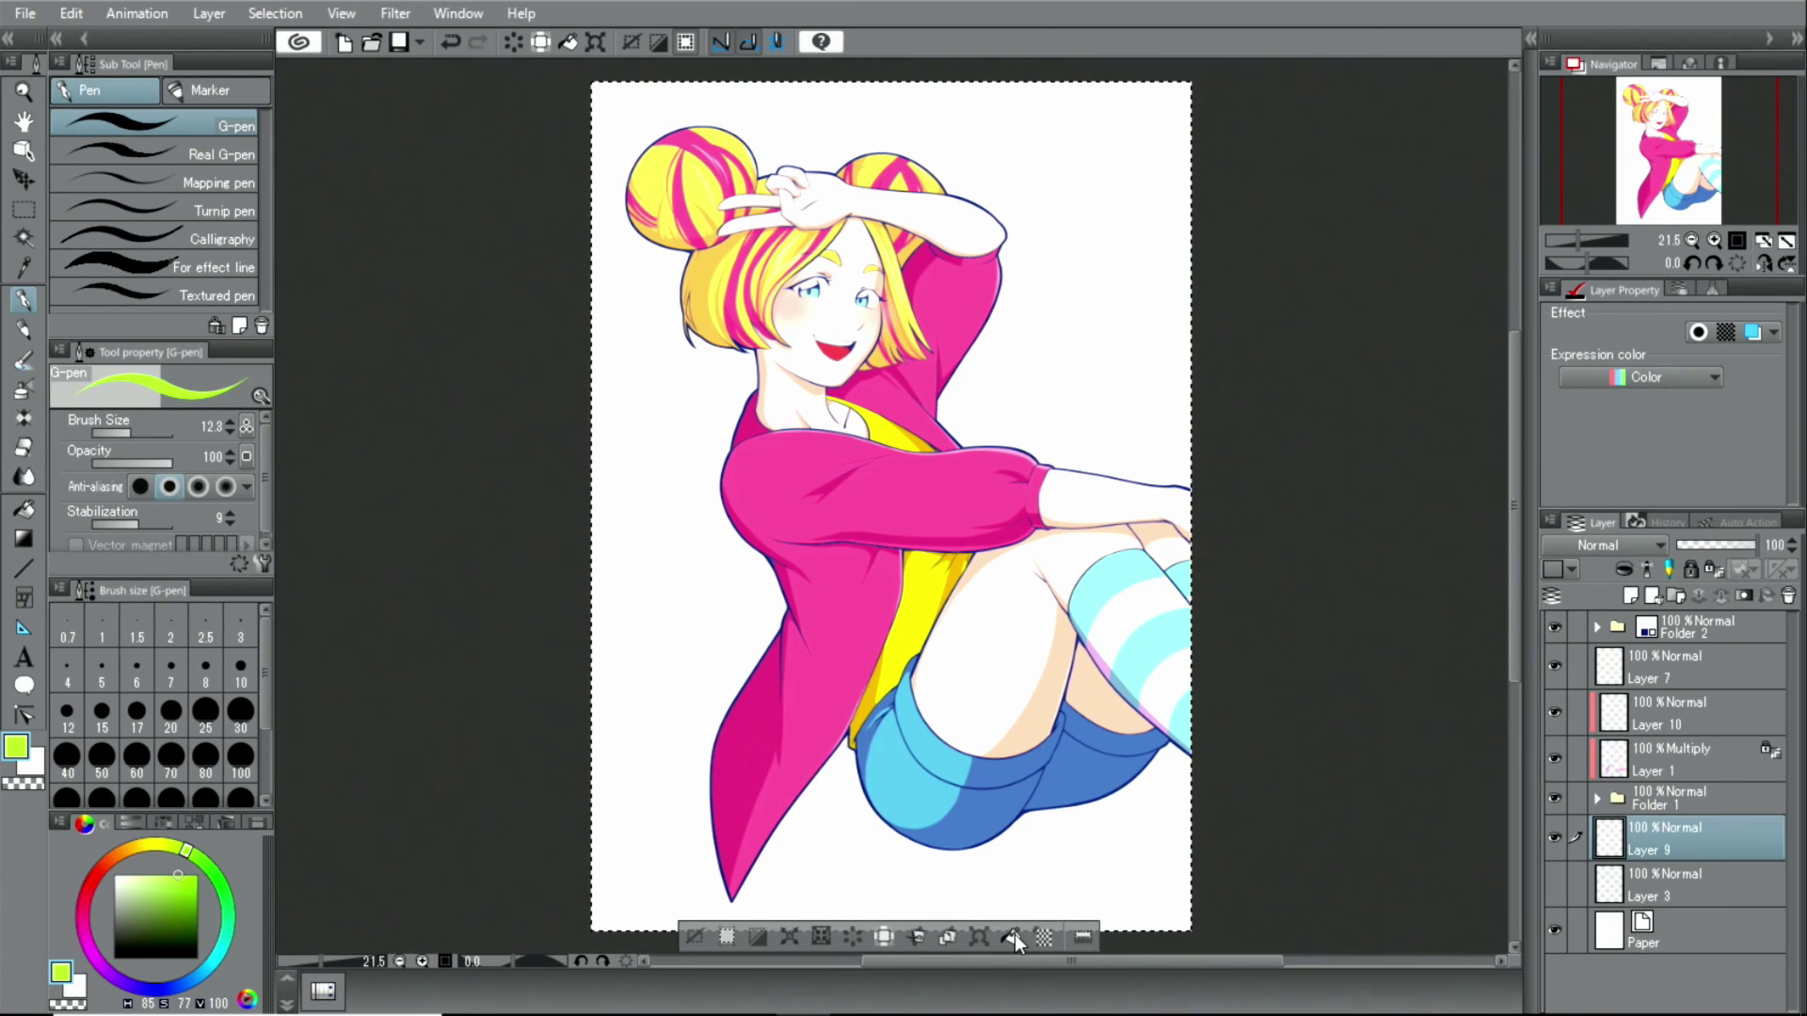
left_click(1015, 933)
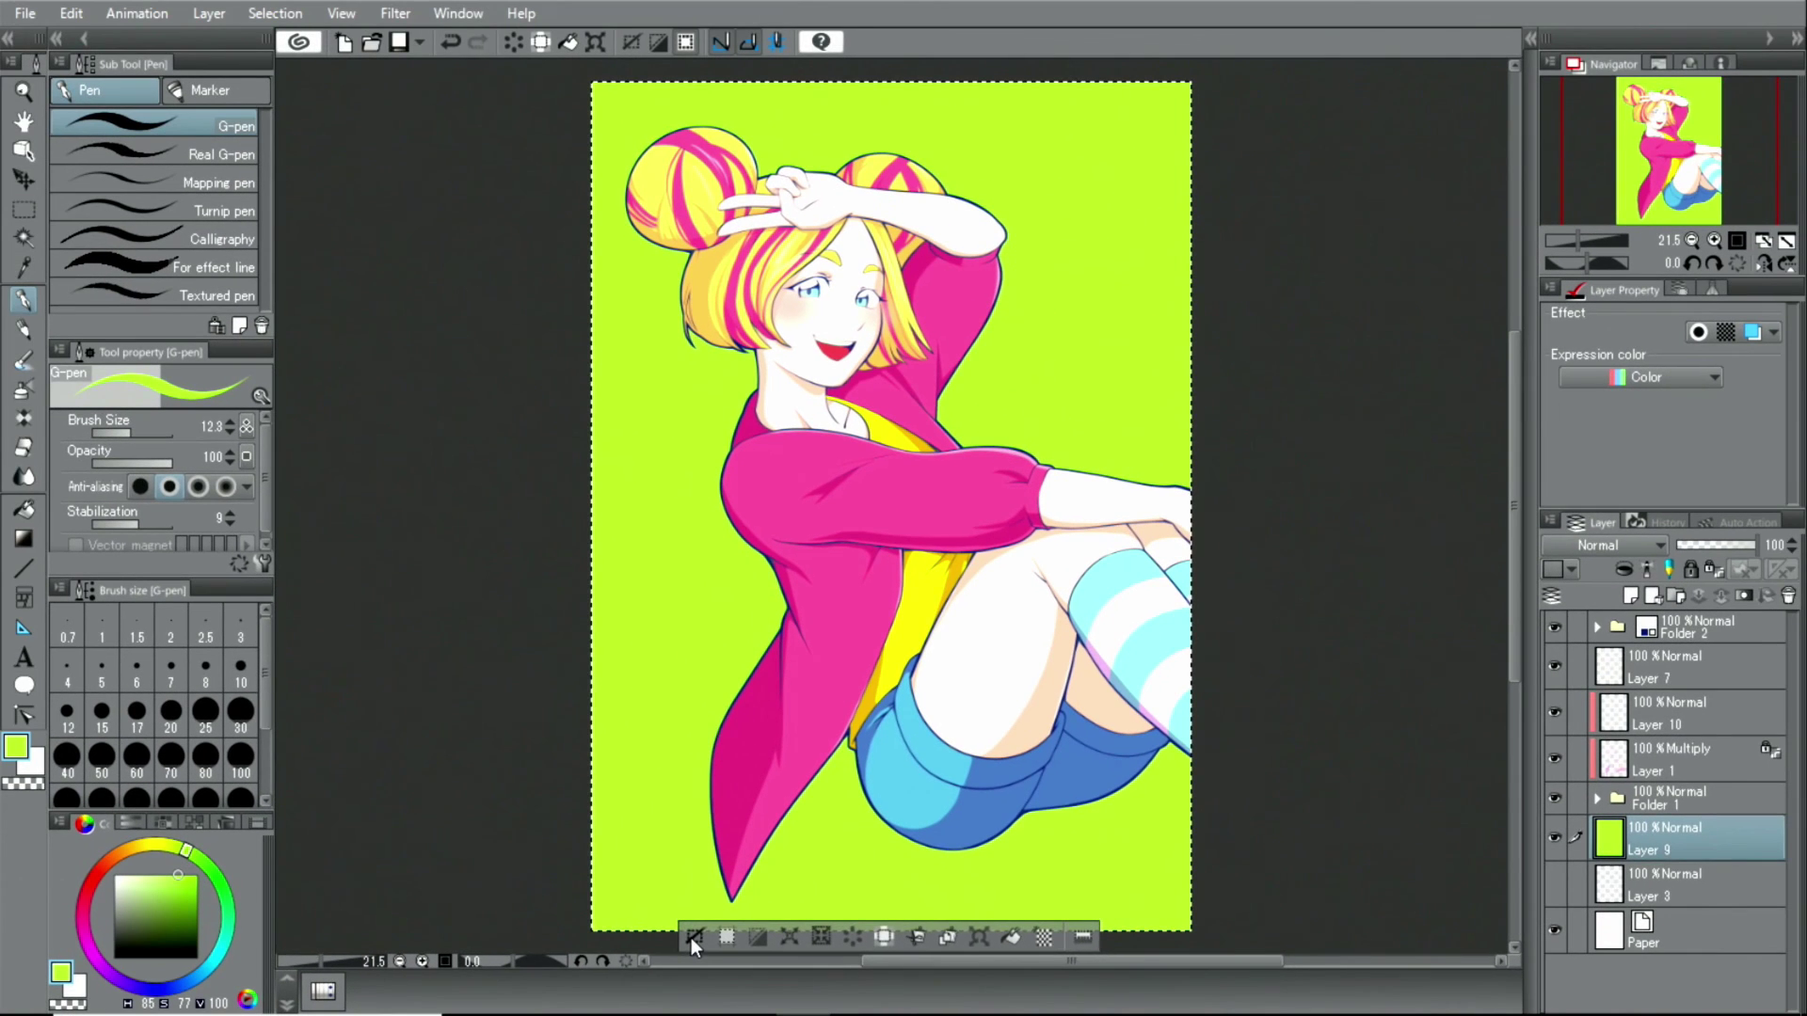
left_click(690, 938)
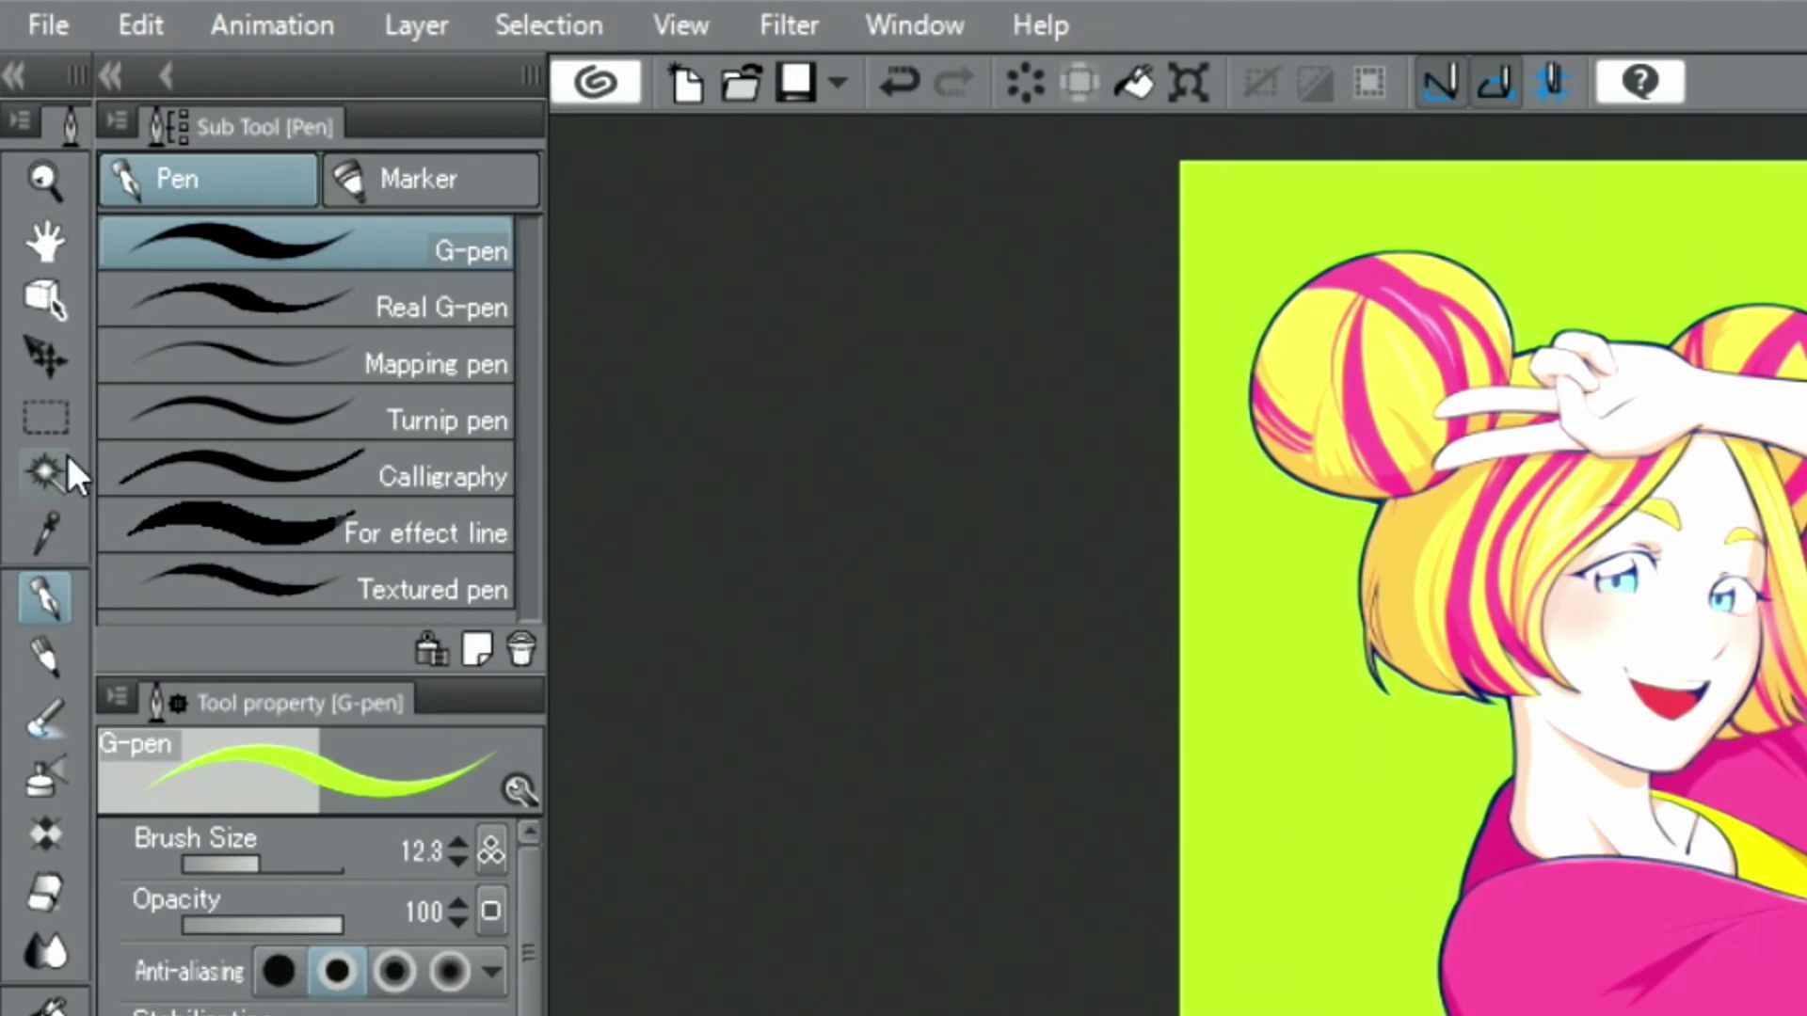
Lasso a cloud outline around the girl, fill it white, and deselect.
left_click(43, 418)
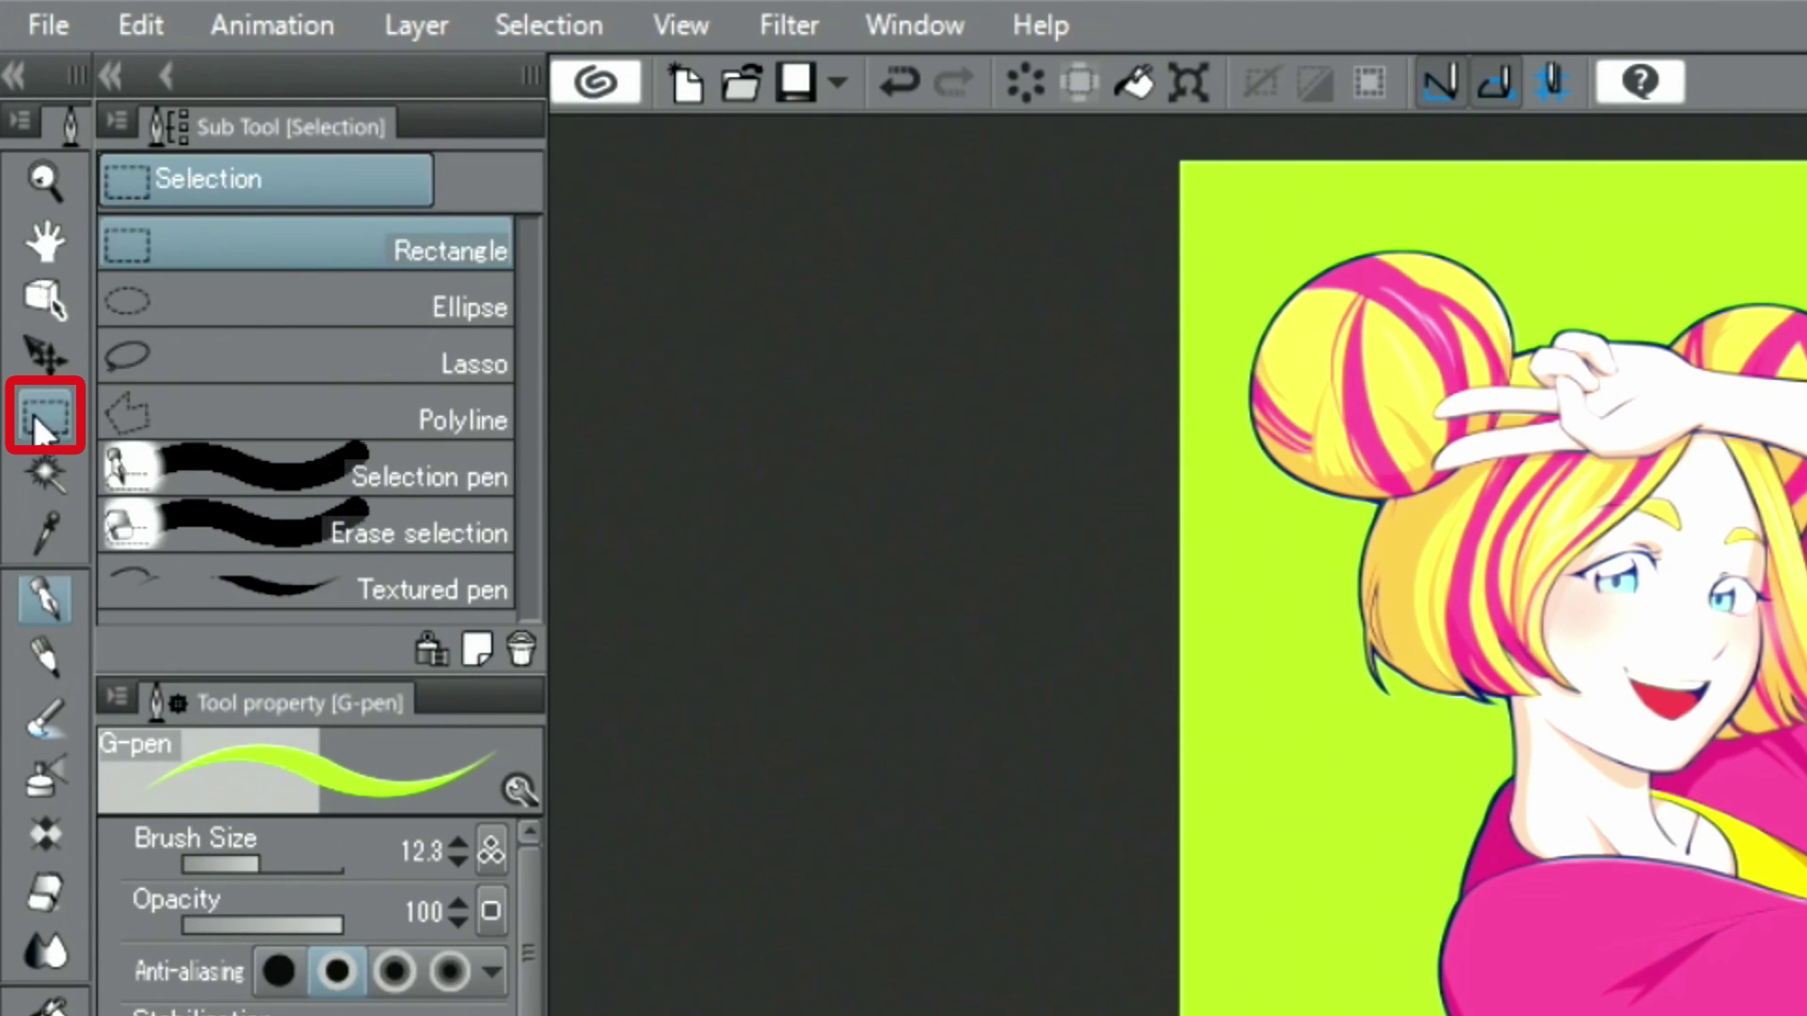
left_click(127, 364)
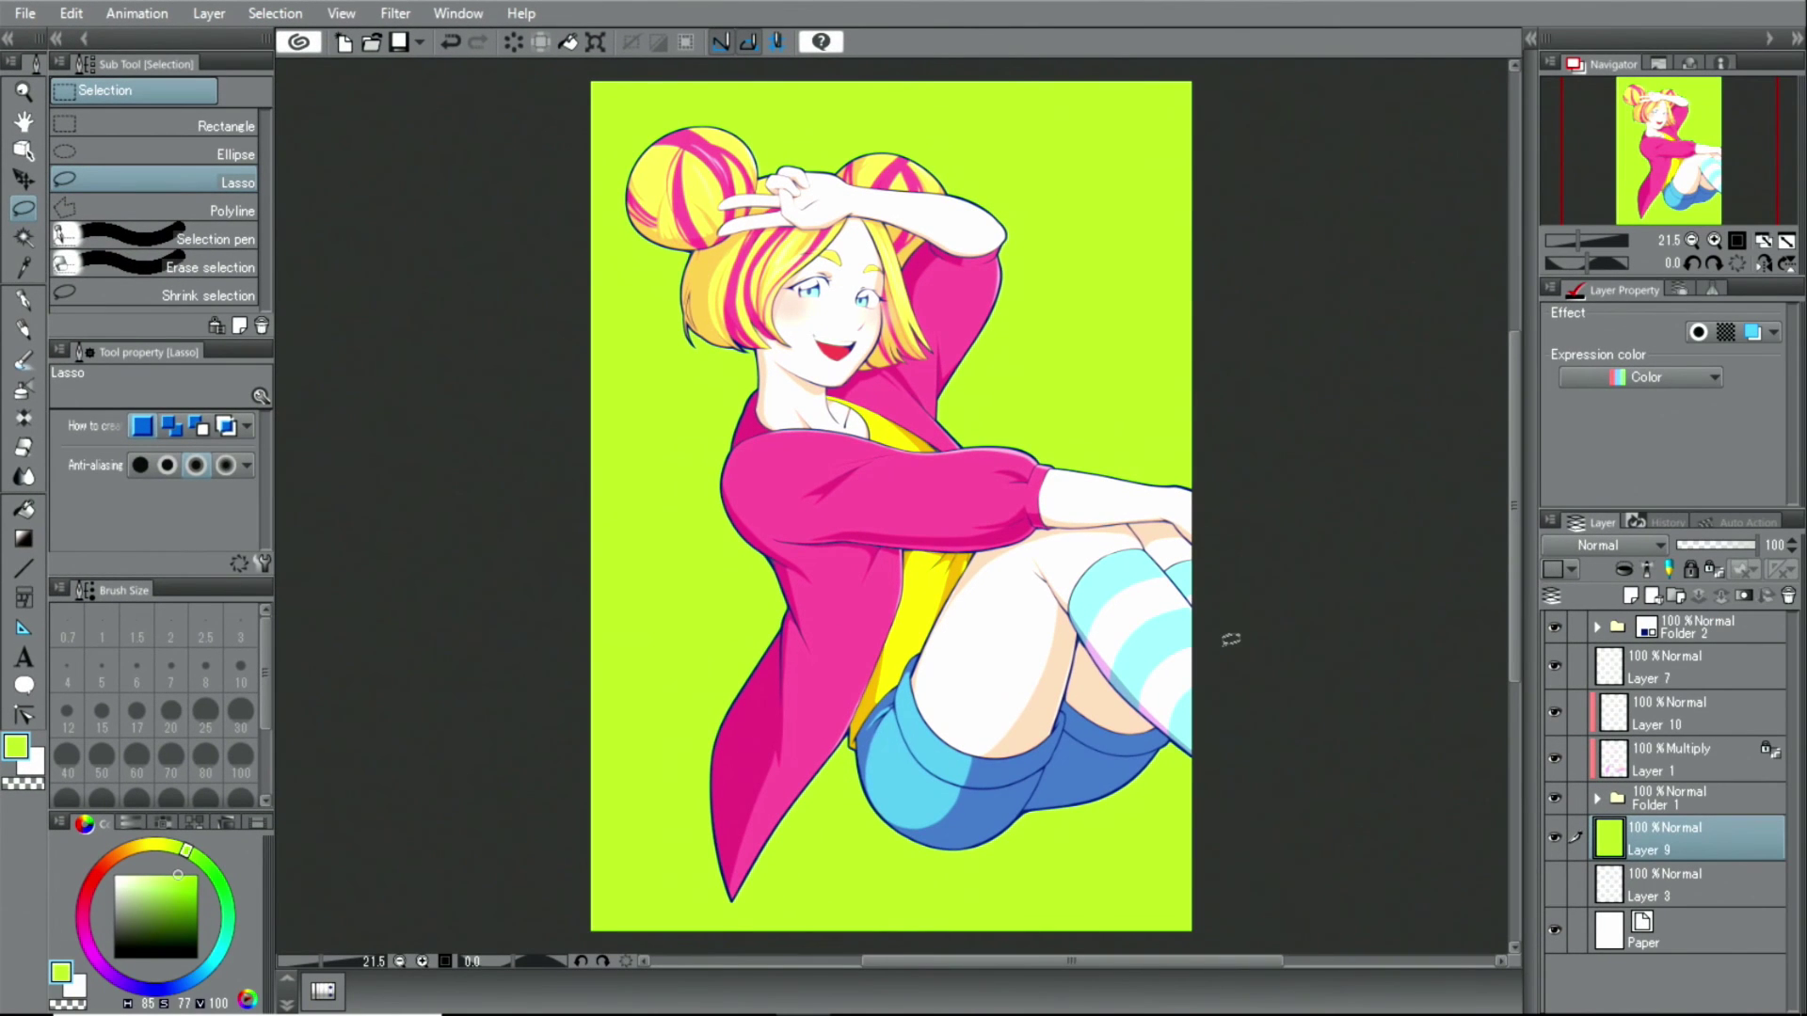
mouse_move(1230, 640)
left_mouse_down()
mouse_move(1203, 790)
mouse_move(1053, 740)
mouse_move(960, 916)
mouse_move(915, 774)
mouse_move(732, 775)
mouse_move(690, 713)
mouse_move(612, 447)
mouse_move(646, 209)
mouse_move(742, 167)
mouse_move(926, 212)
mouse_move(1101, 181)
mouse_move(1272, 550)
mouse_move(1230, 645)
left_mouse_up()
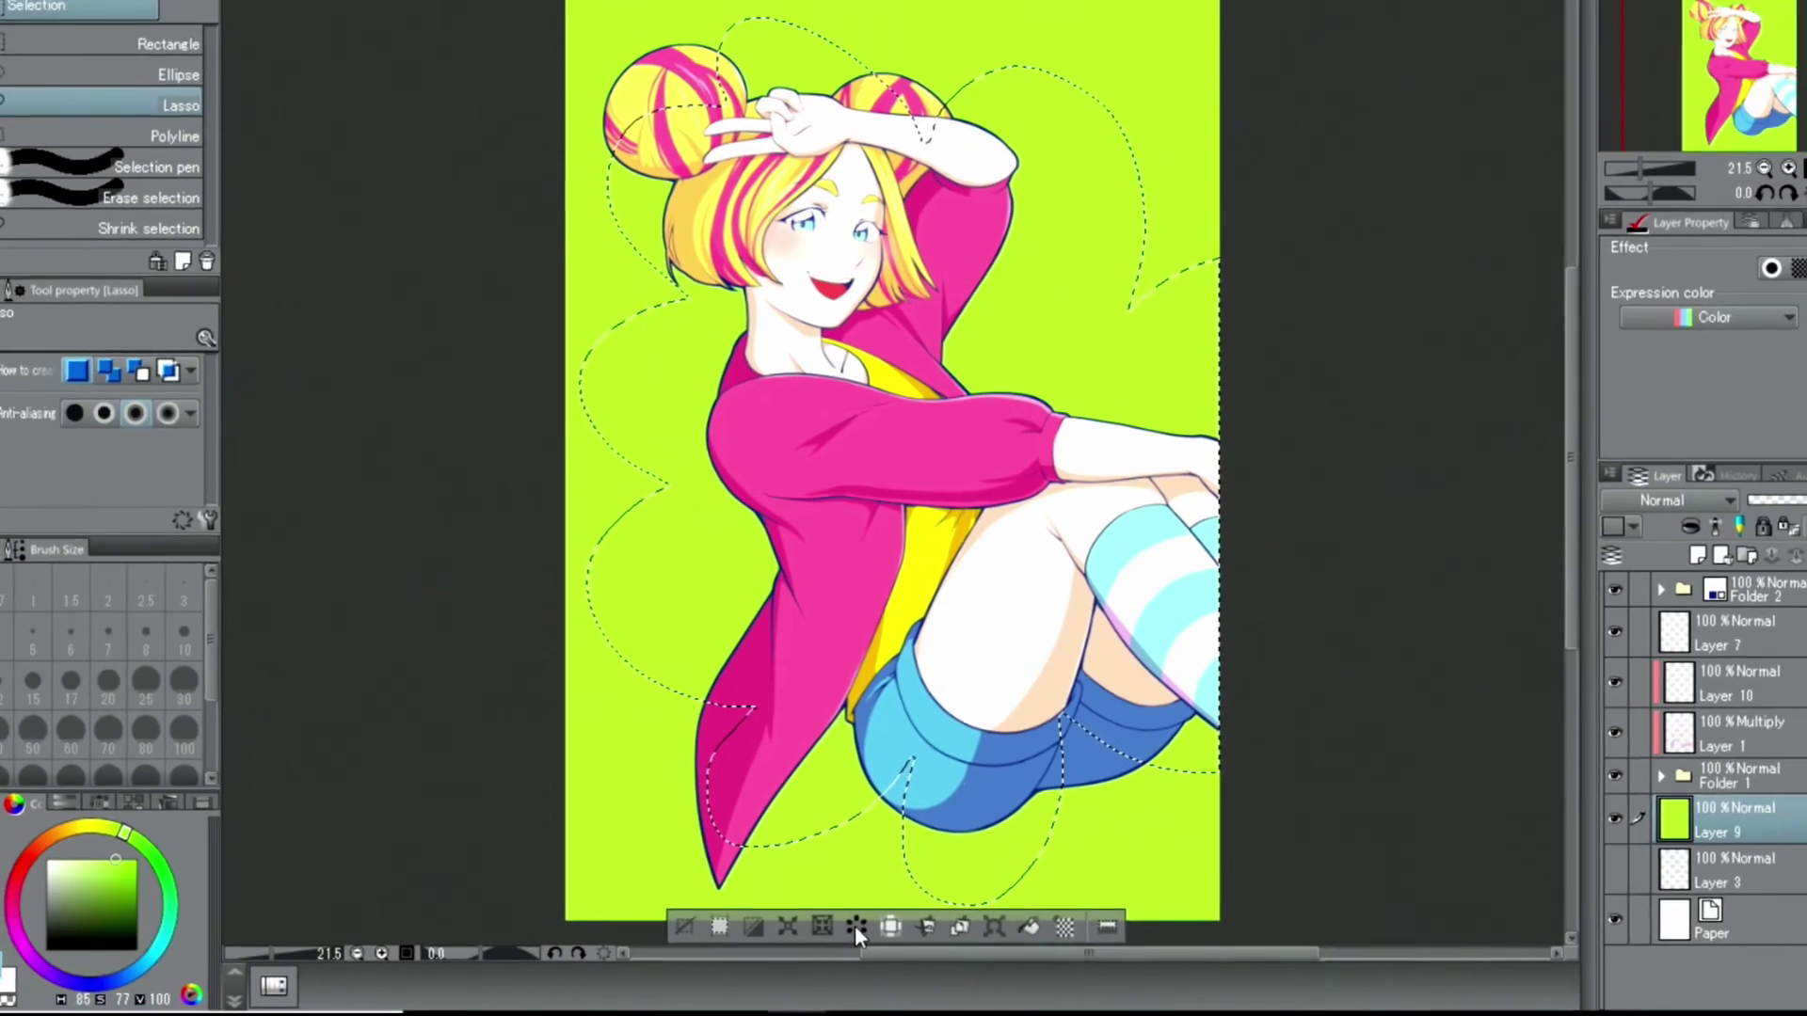
left_click(856, 936)
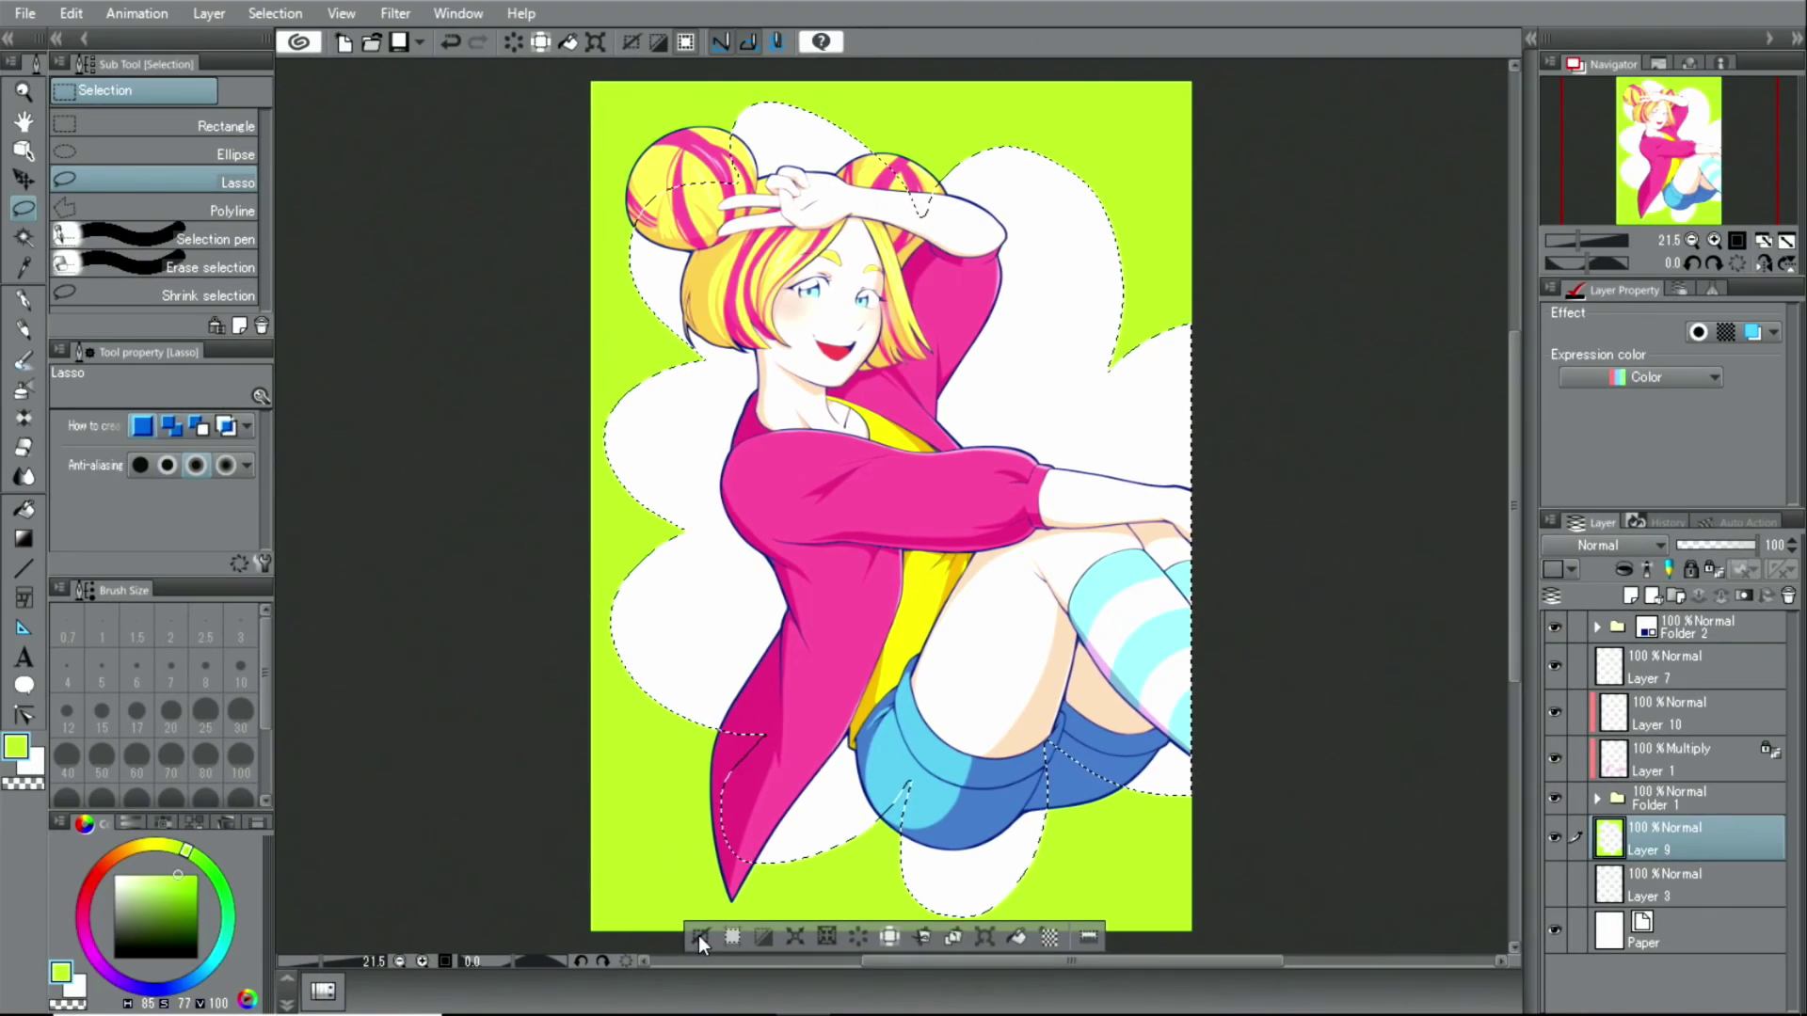
left_click(699, 936)
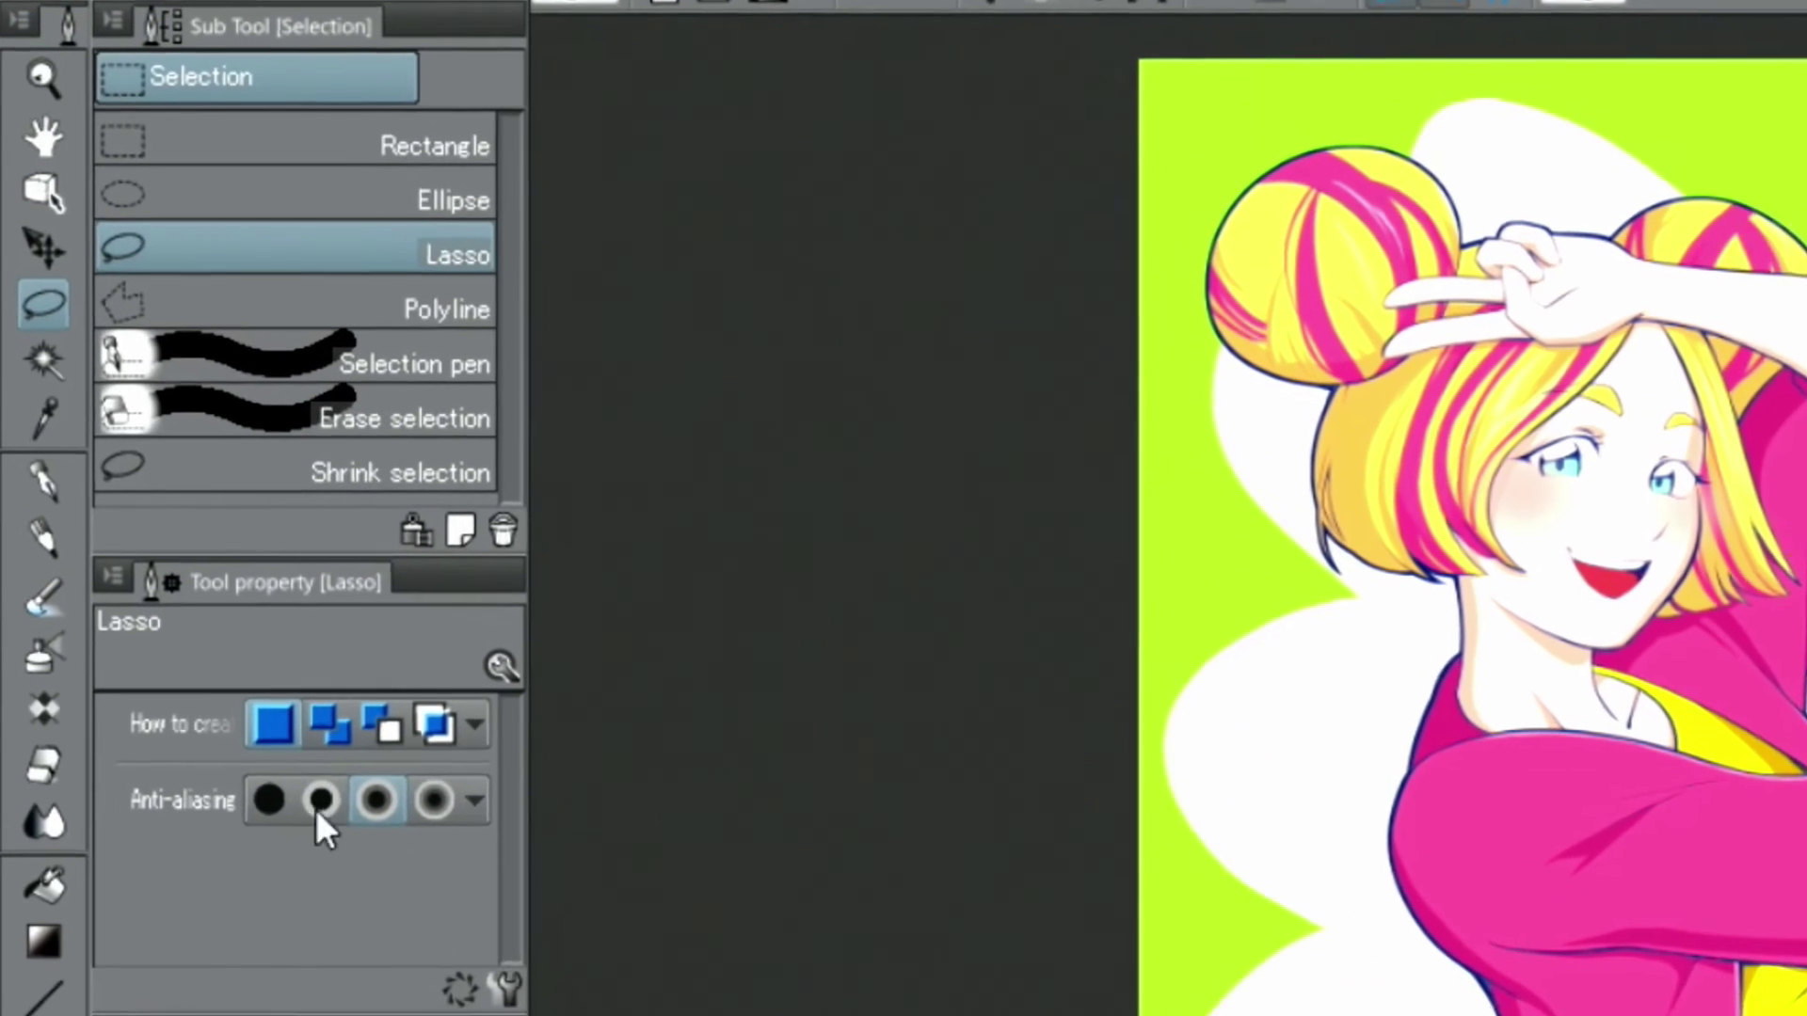
Set up the Star decoration brush with white colour and a much larger size.
left_click(22, 424)
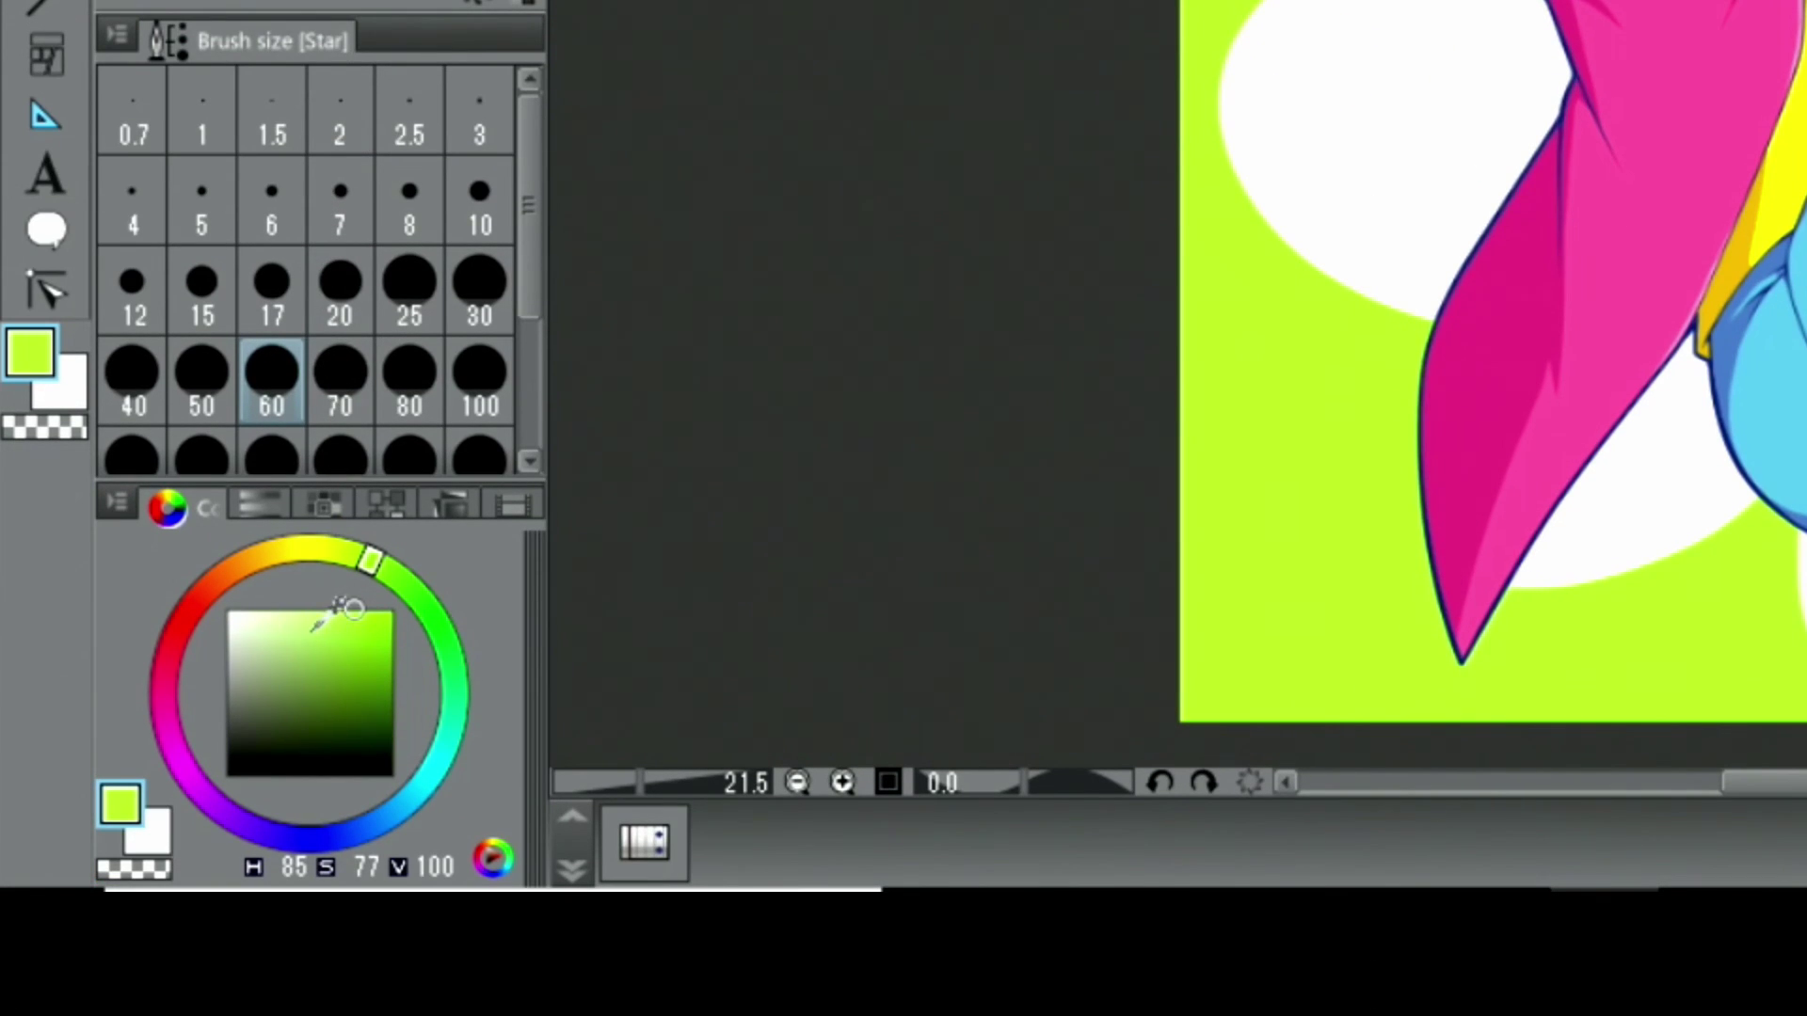
left_click_drag(350, 610, 228, 555)
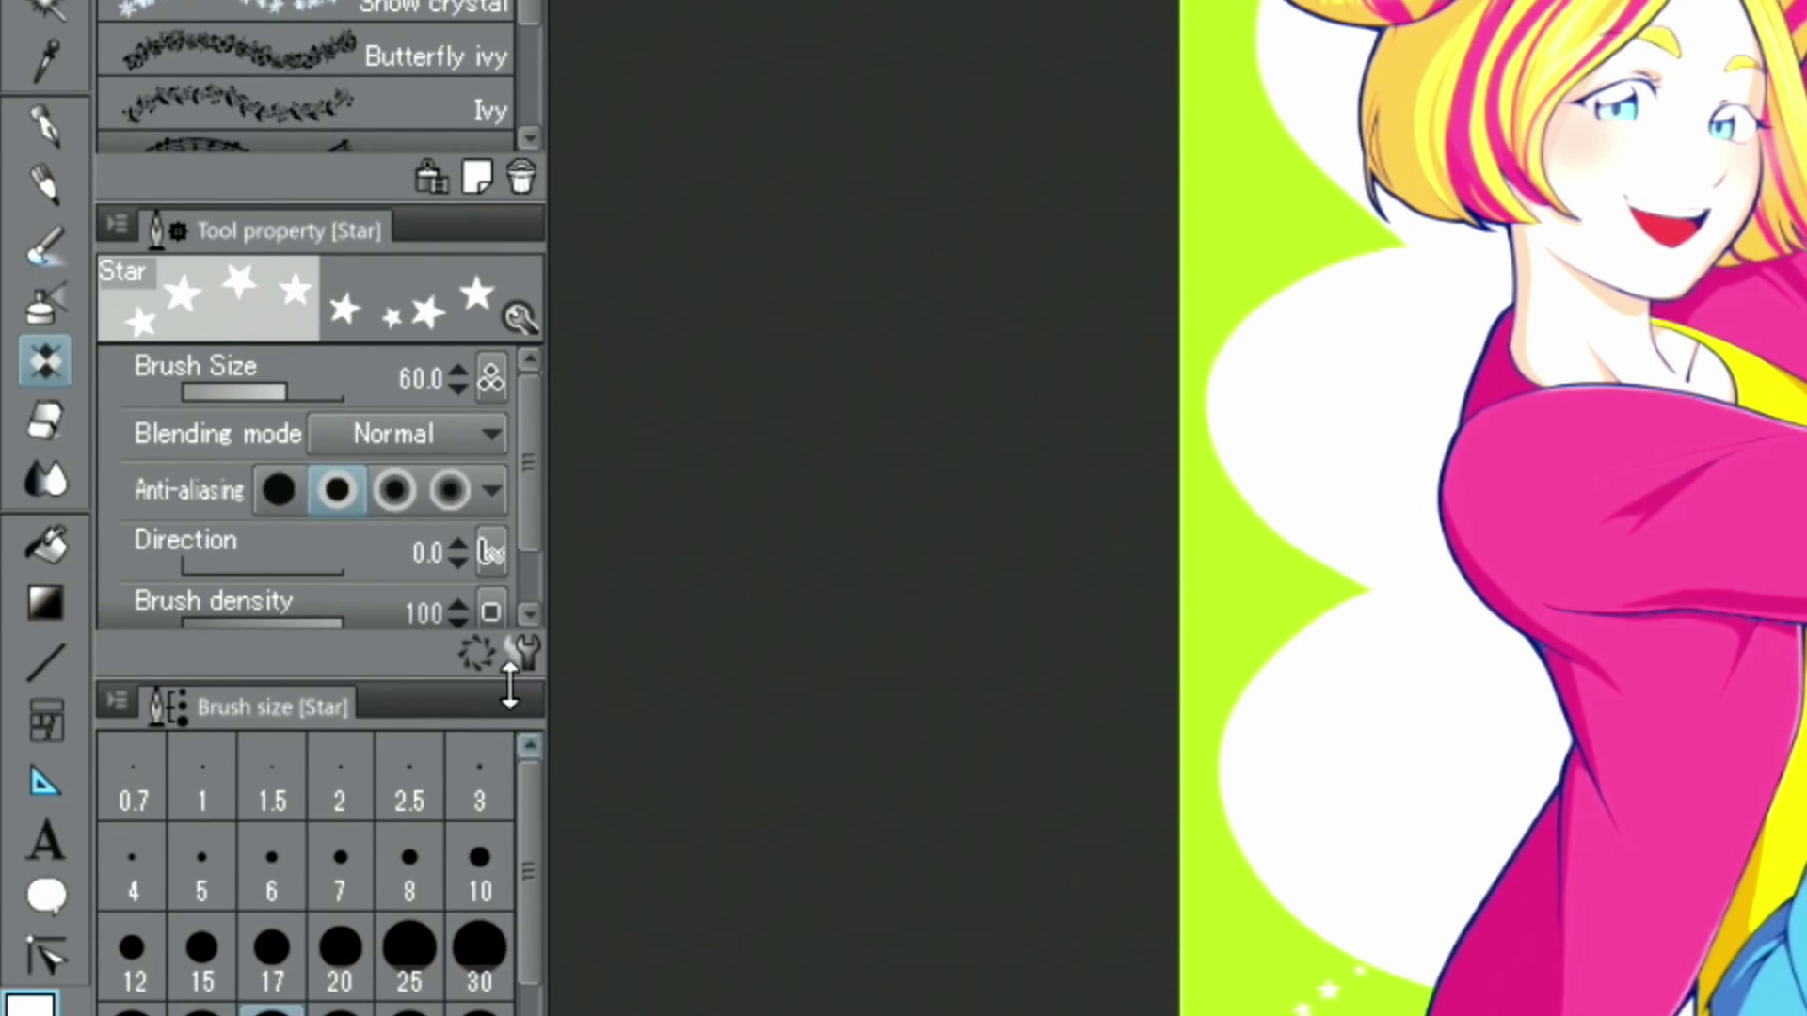
left_click(455, 373)
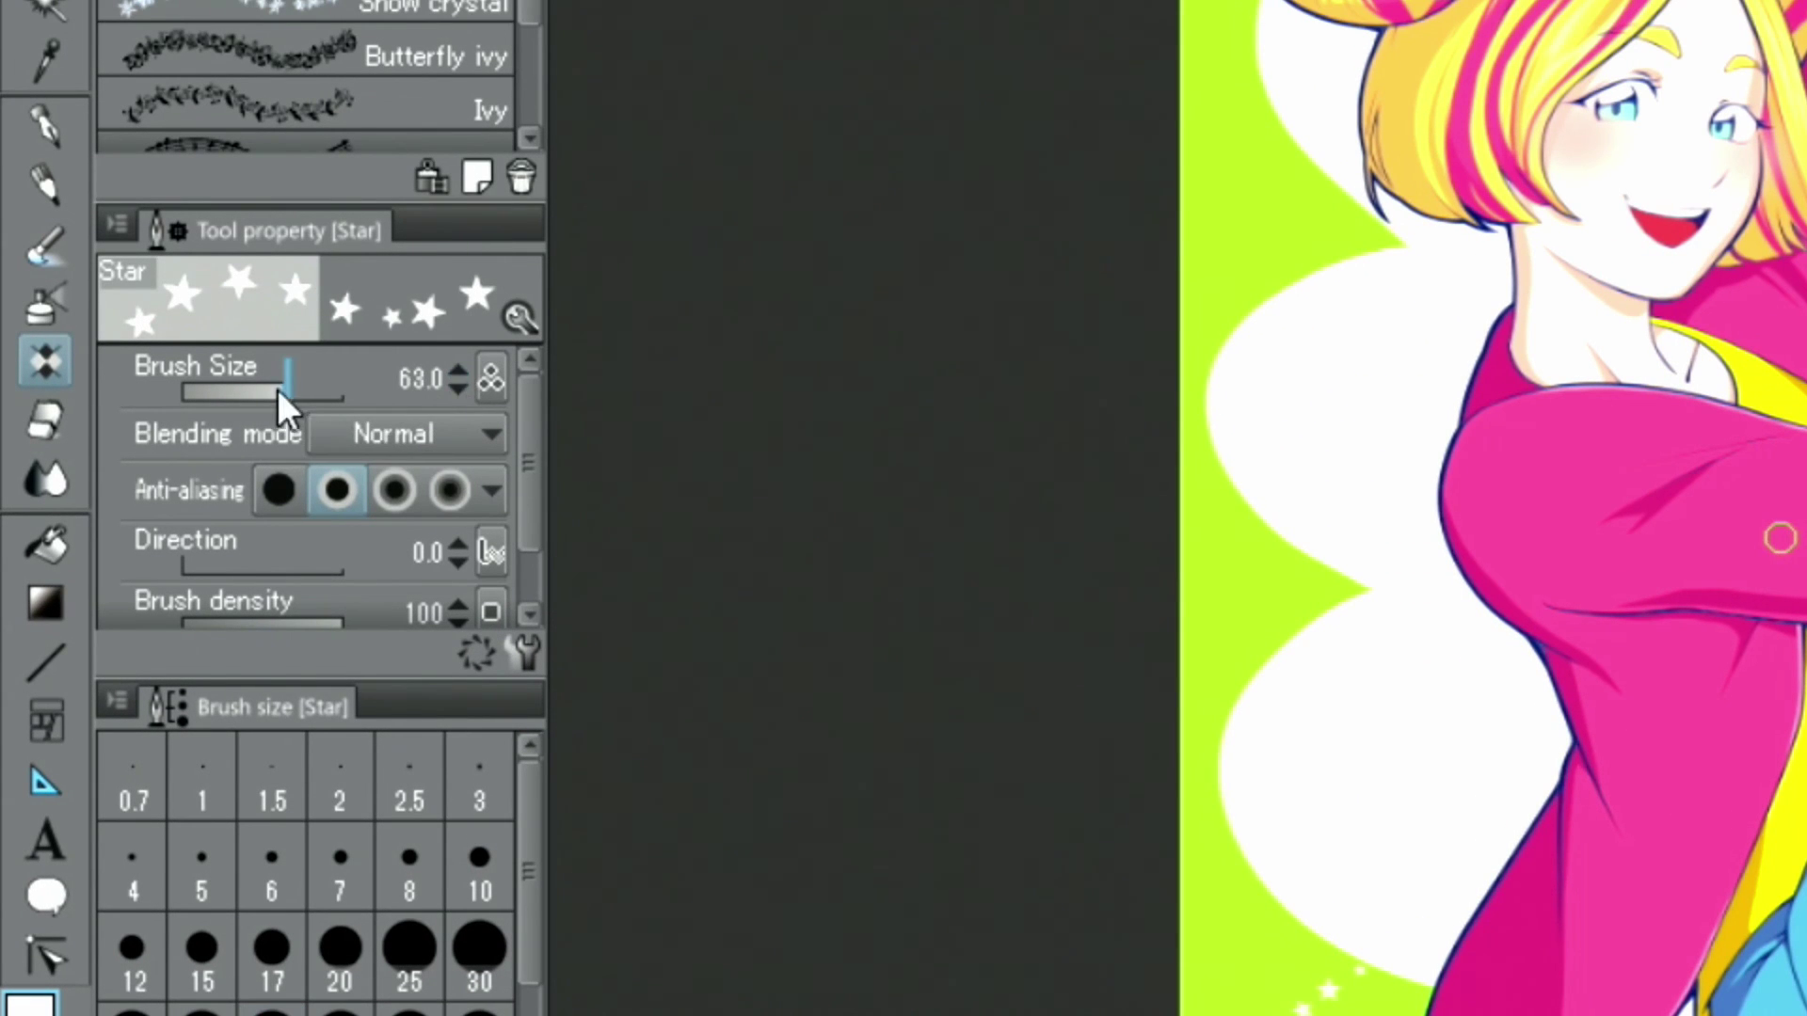
left_click_drag(278, 401, 312, 408)
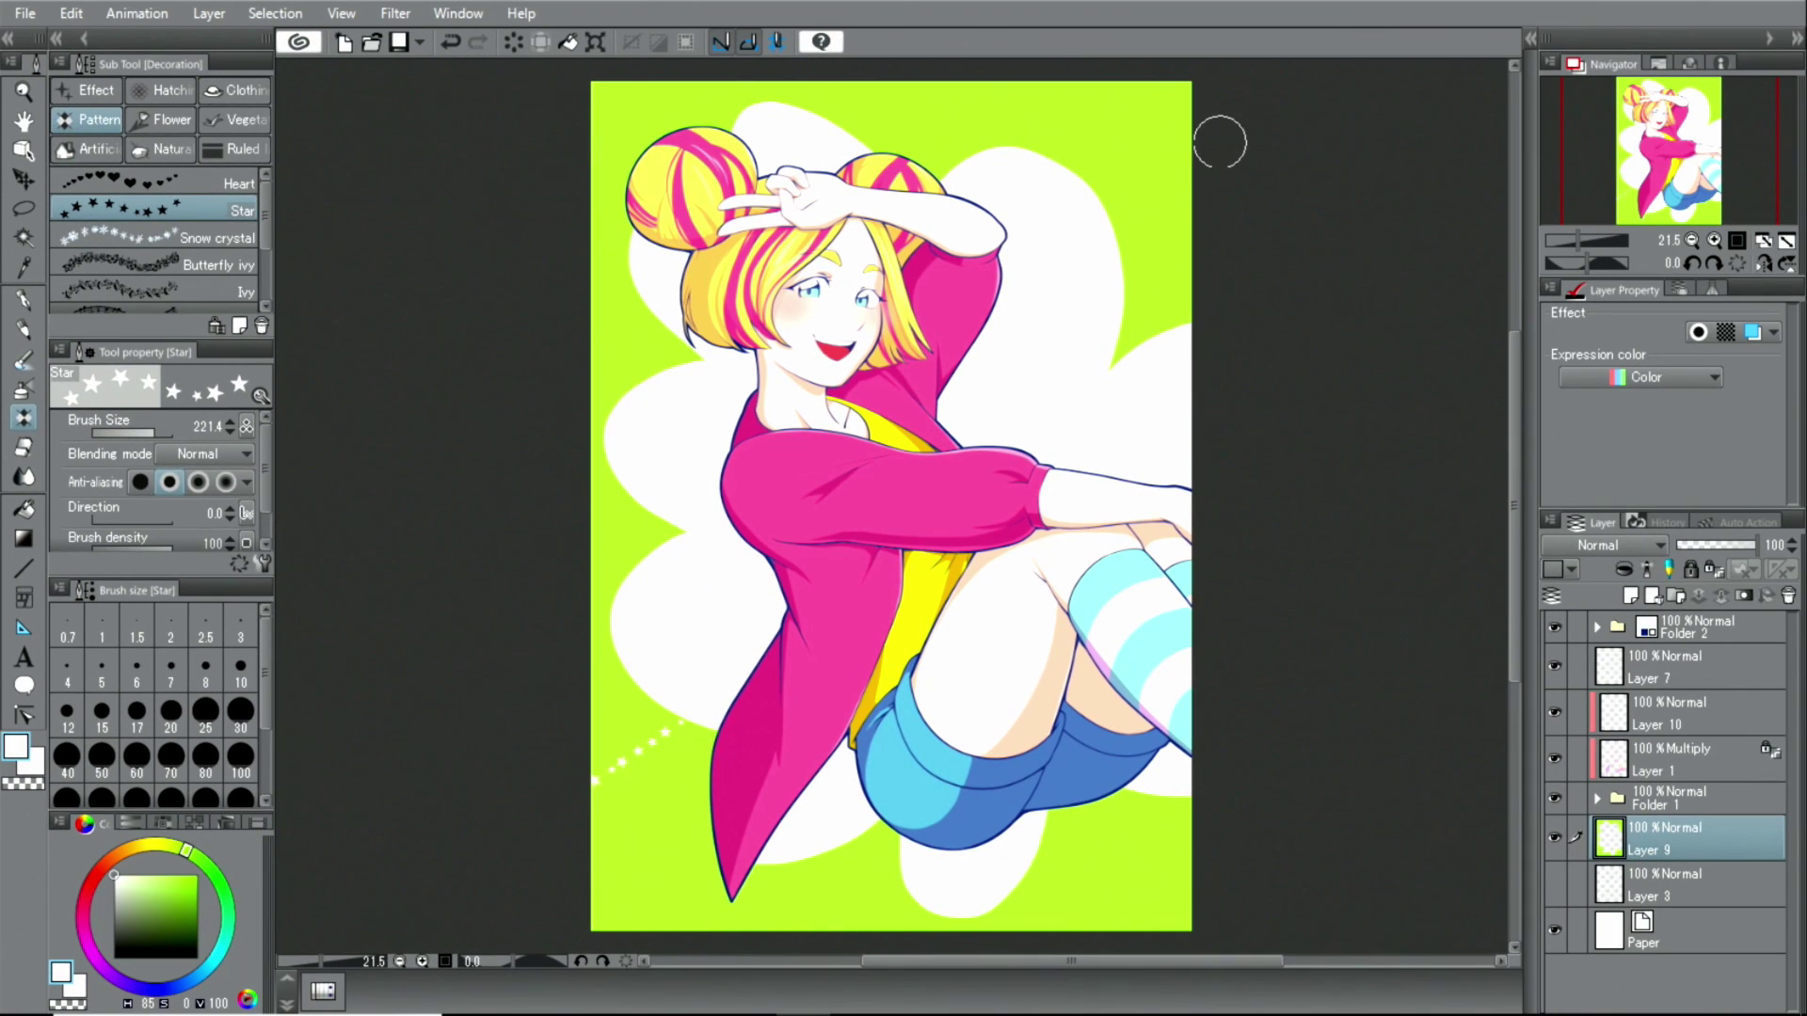
Stamp seven white stars at the upper right and around the canvas edges.
left_click(1207, 177)
left_click(1175, 212)
left_click(1112, 127)
left_click(633, 140)
left_click(649, 805)
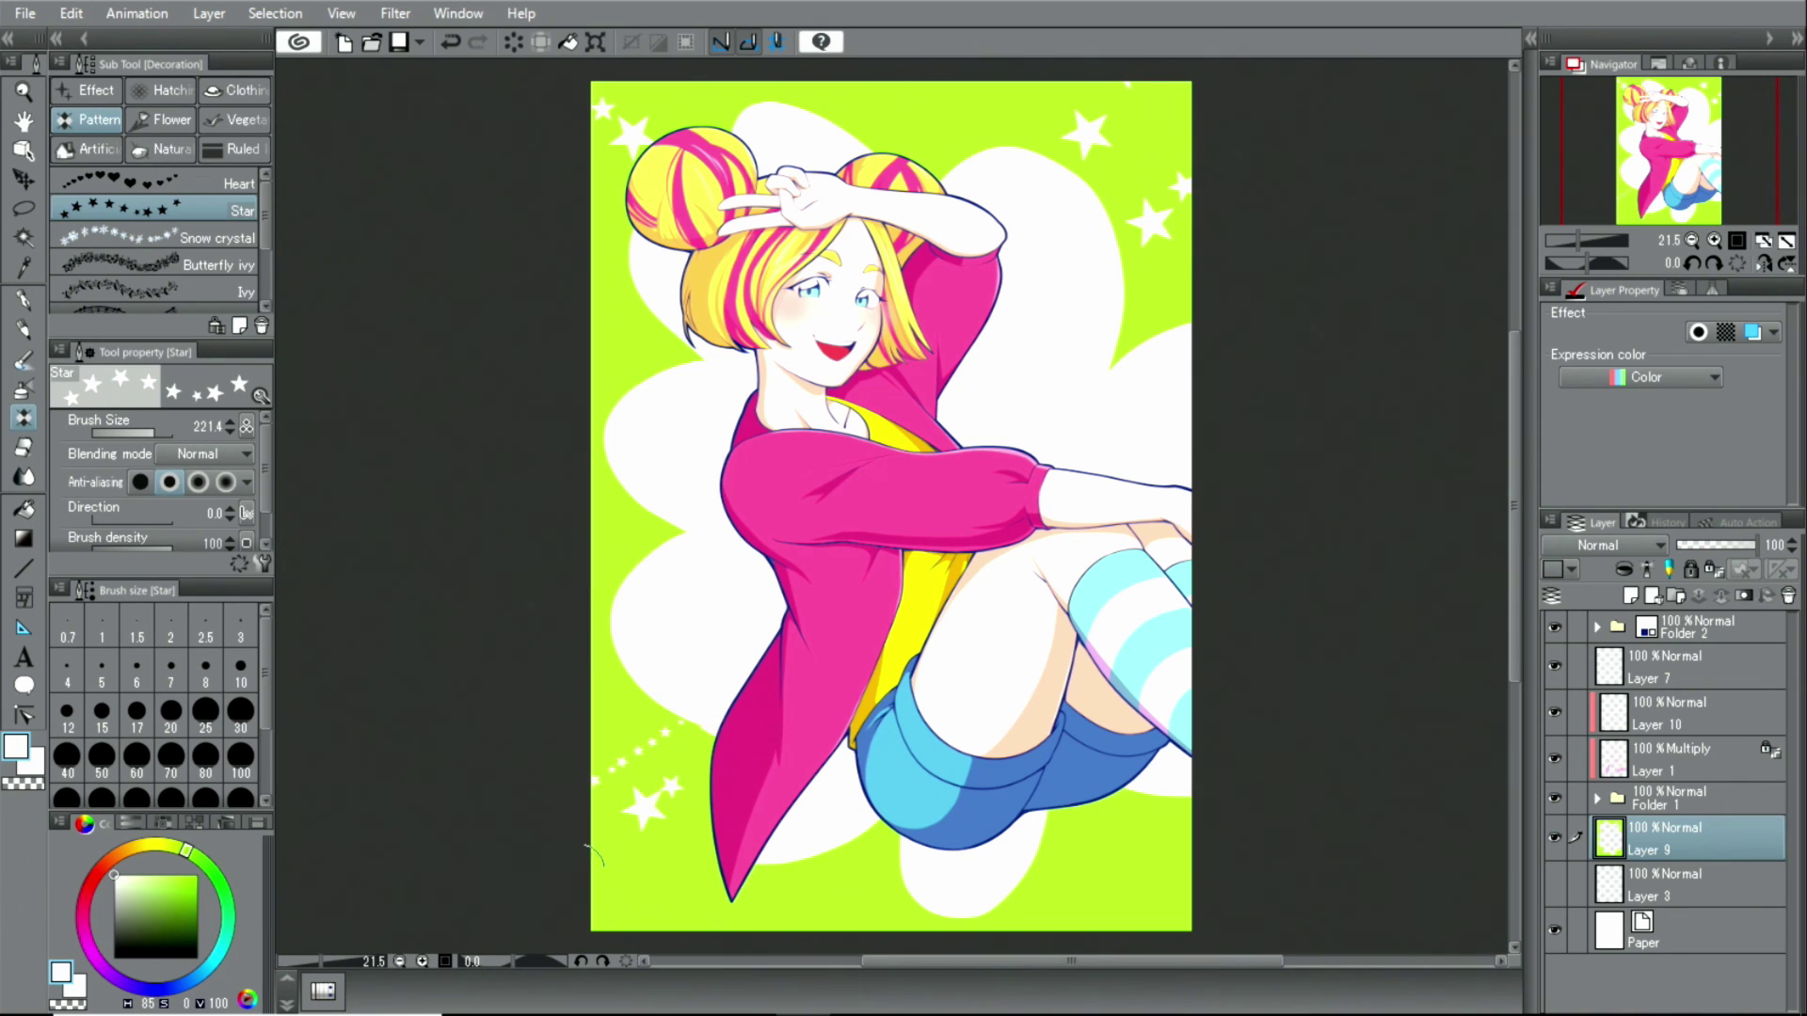
left_click(599, 859)
left_click(1130, 858)
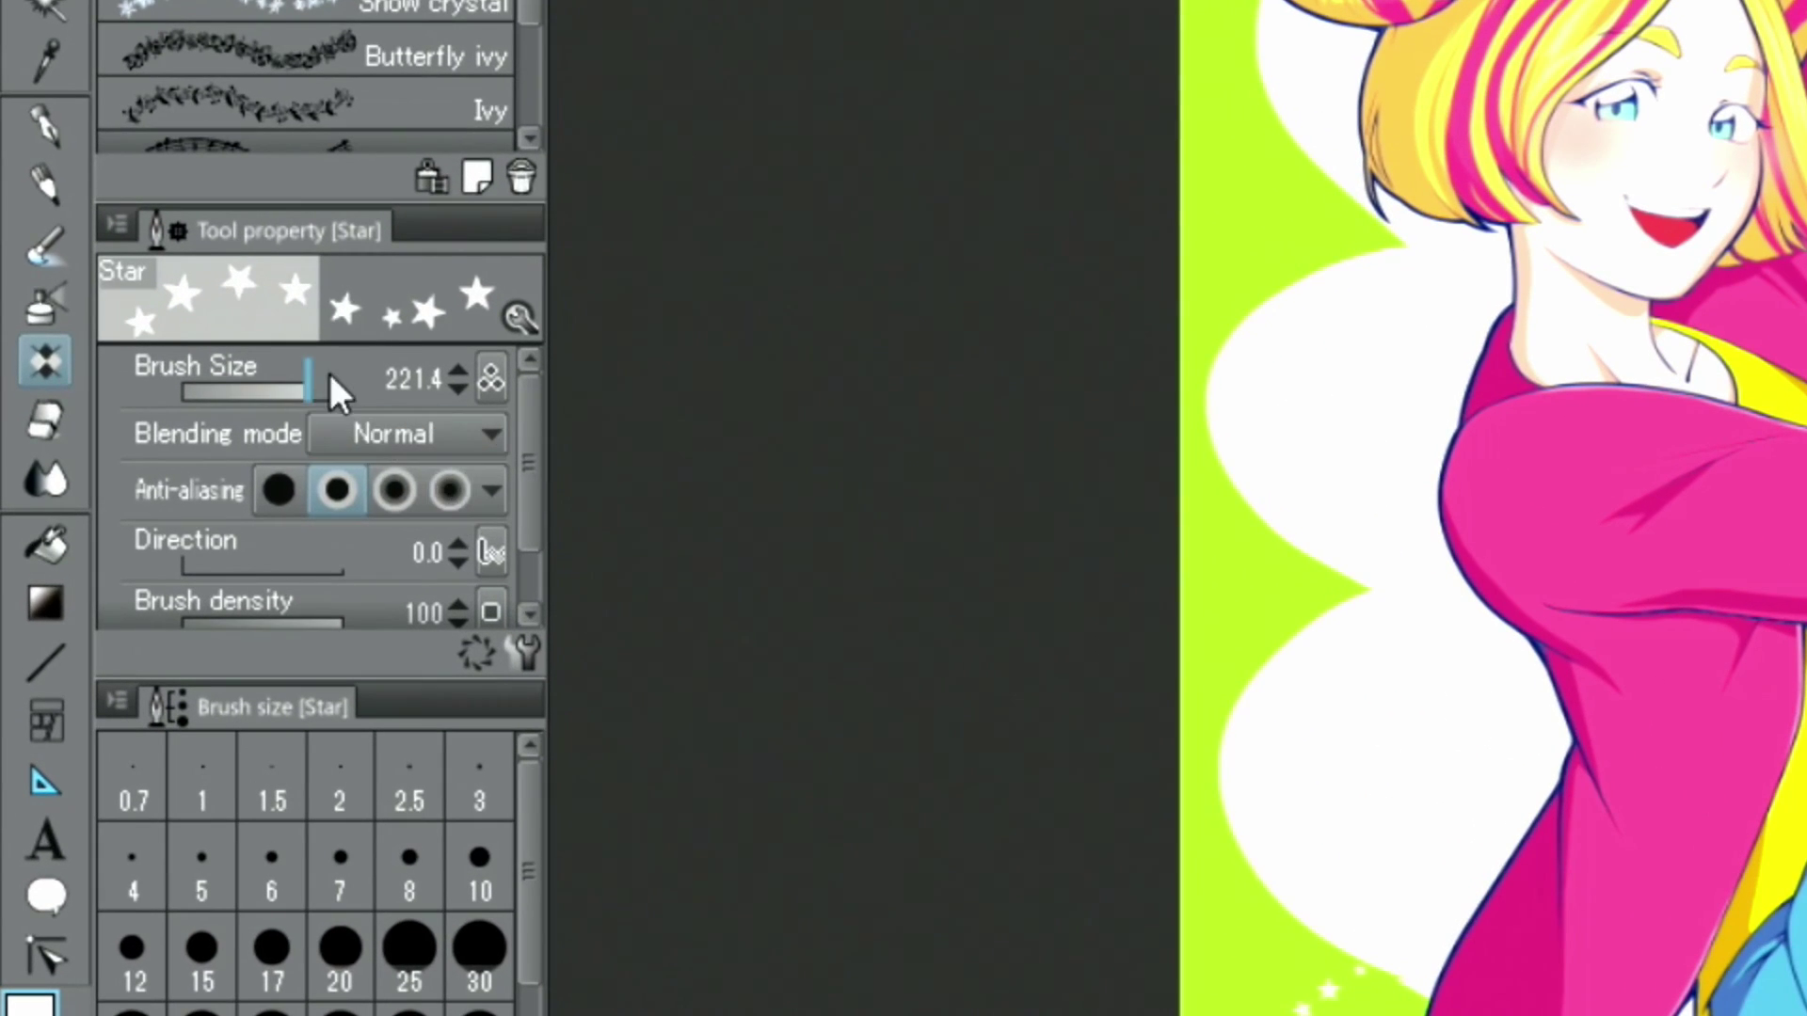
Reduce the brush size and paint two dotted star trails near the top.
left_click(292, 389)
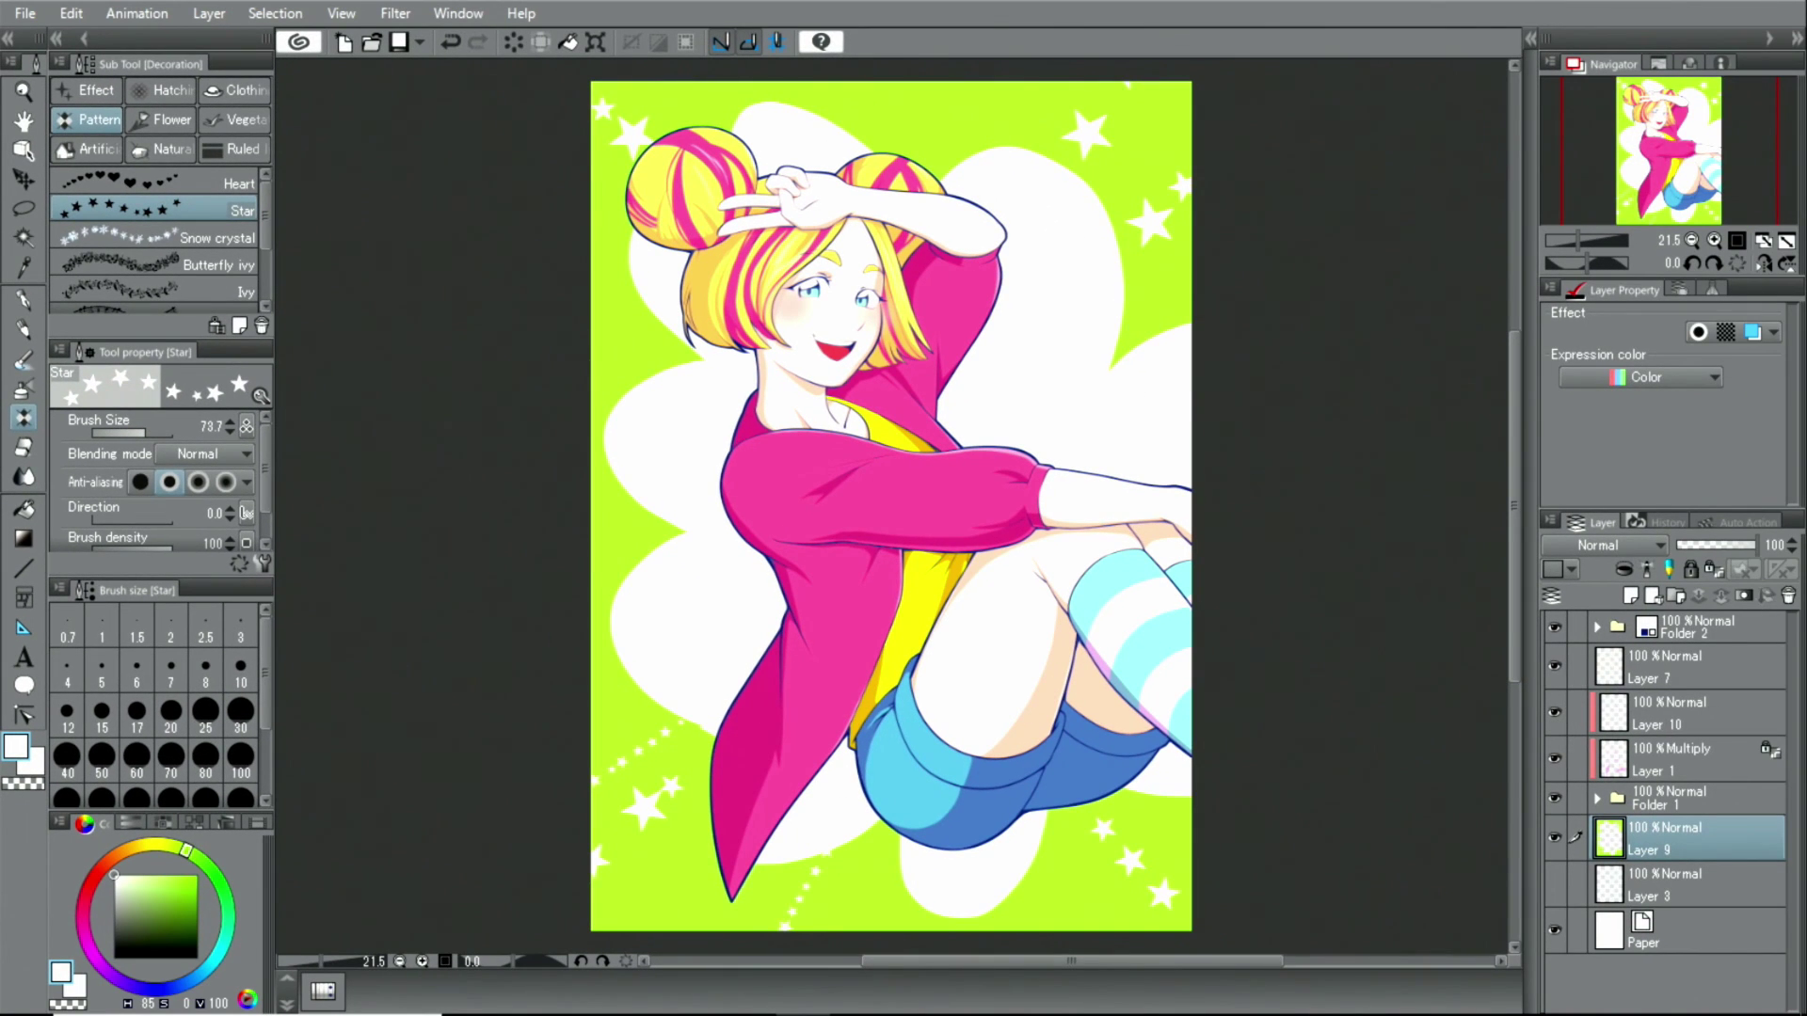
left_click_drag(1077, 67, 1037, 141)
left_click_drag(993, 65, 985, 184)
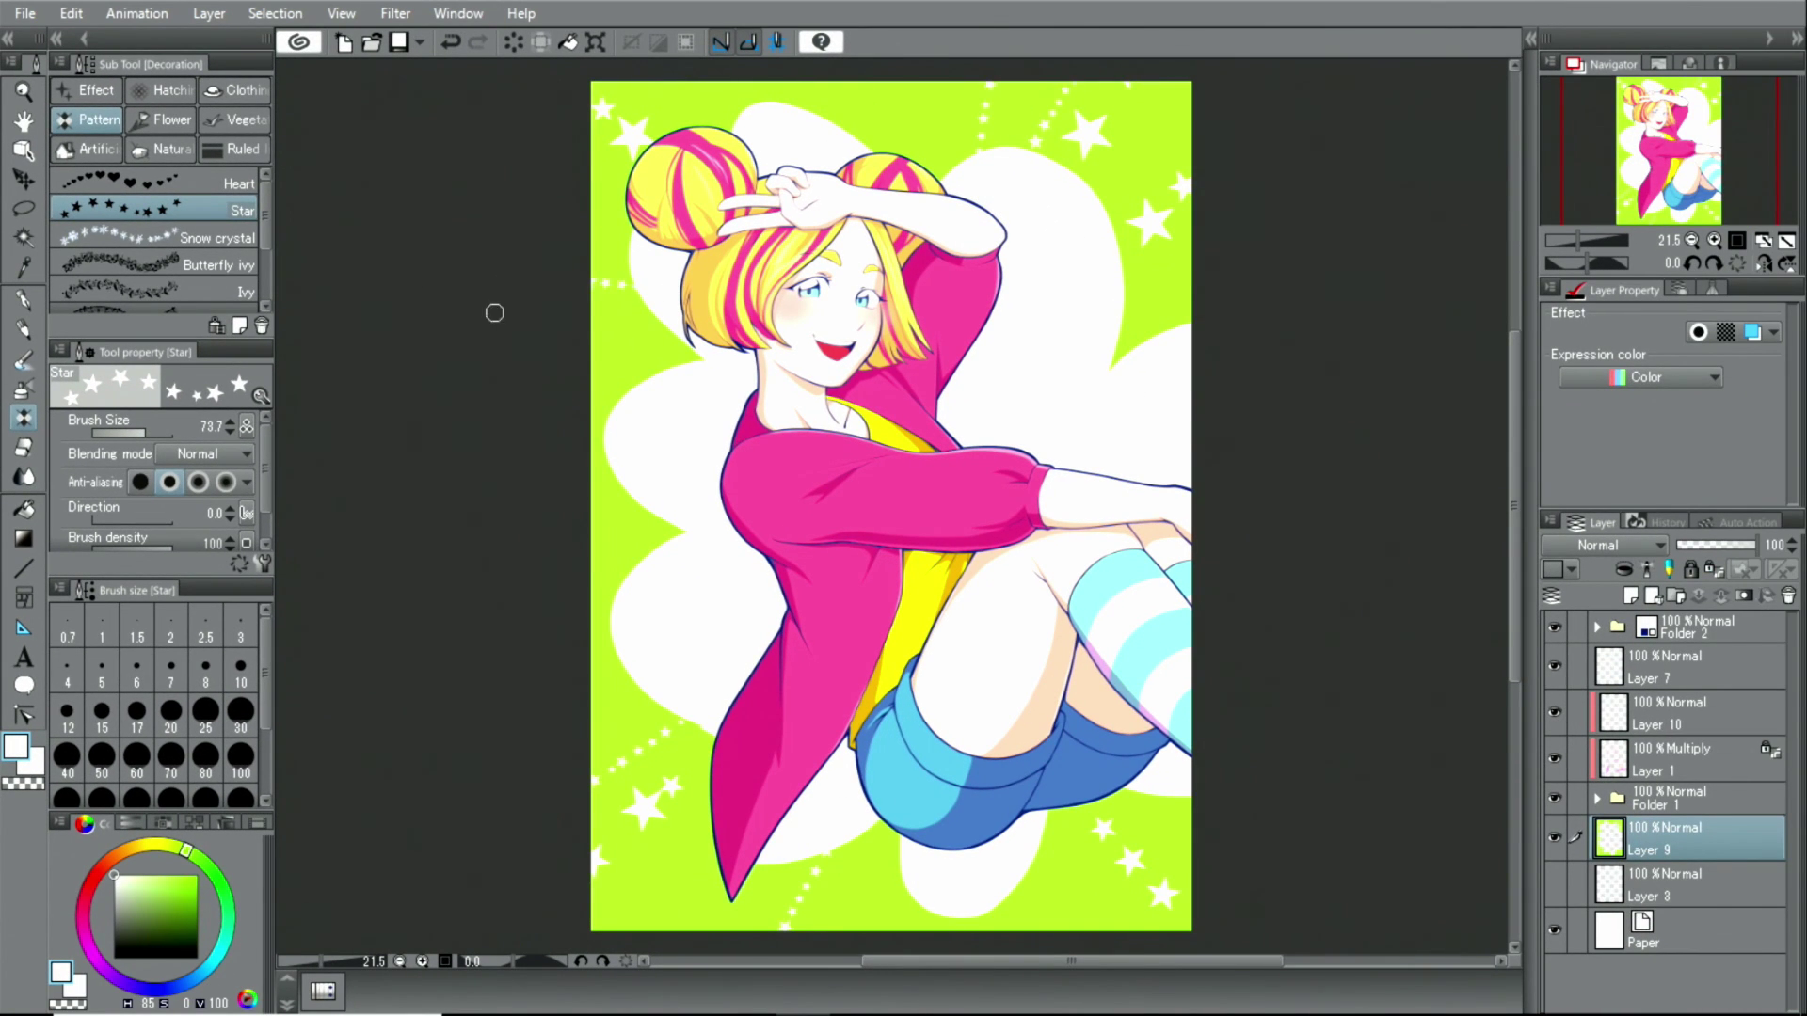